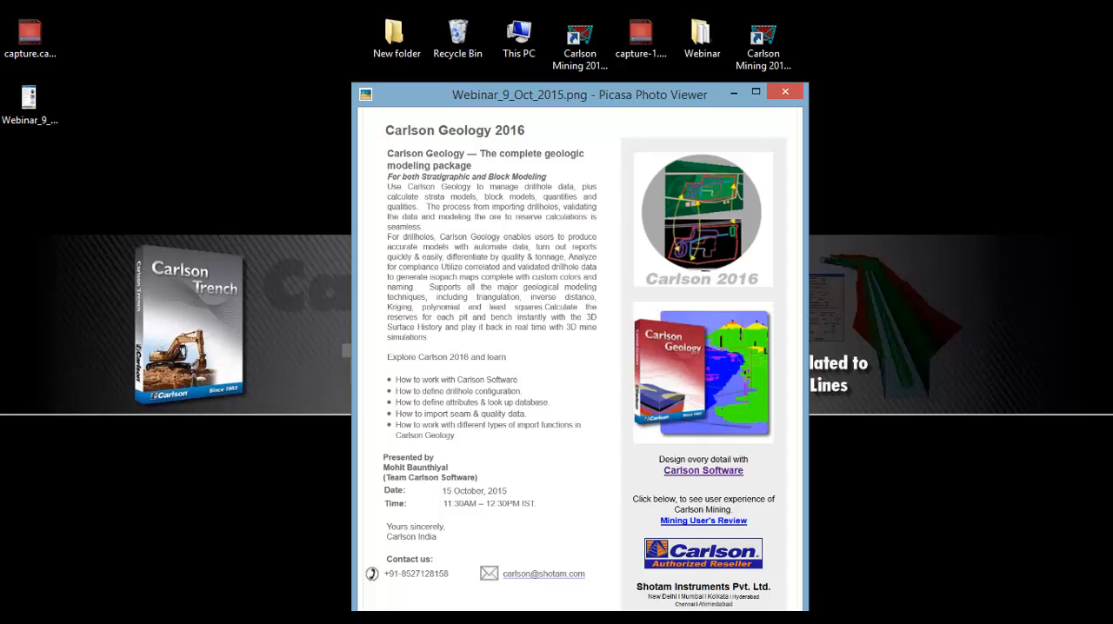
# Step: Close the webinar flyer image and open the Define Drillhole settings with the existing configuration file drillhole config.ch
pyautogui.click(785, 91)
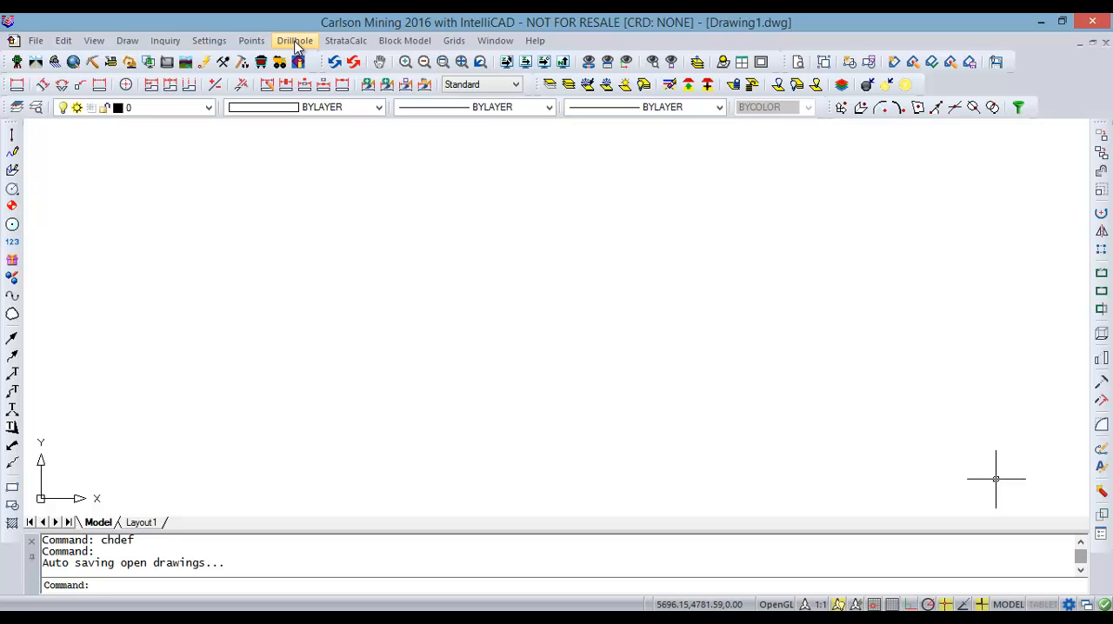
pyautogui.click(295, 43)
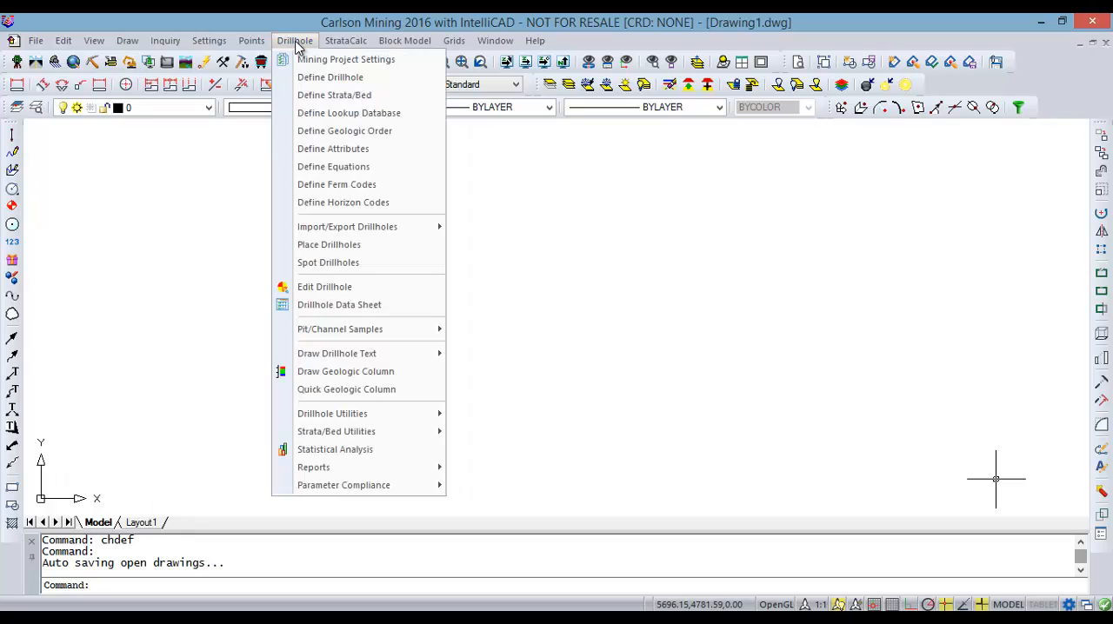
pyautogui.click(352, 78)
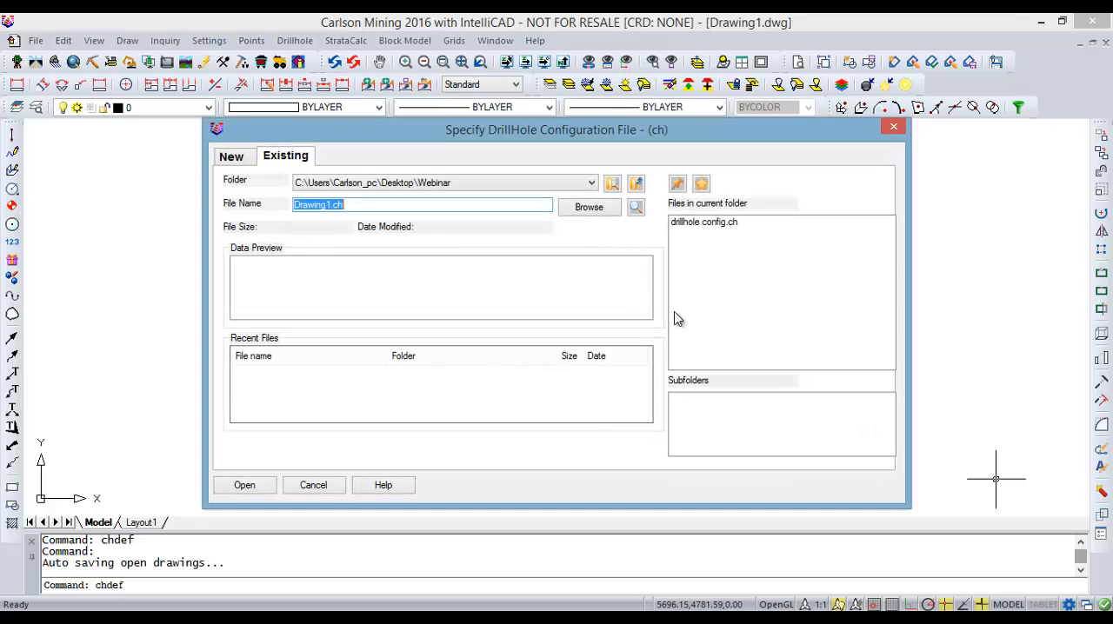
pyautogui.click(500, 185)
pyautogui.click(461, 212)
pyautogui.doubleClick(703, 222)
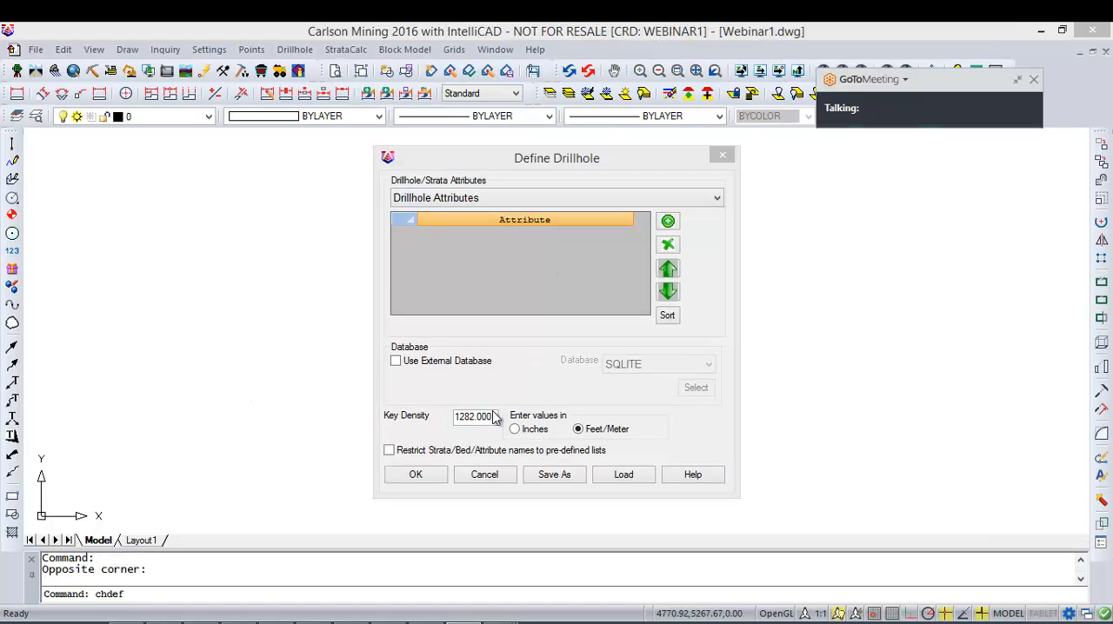
# Step: Review the key density and choose Feet/Meter for entering values in the drillhole definition
pyautogui.click(580, 382)
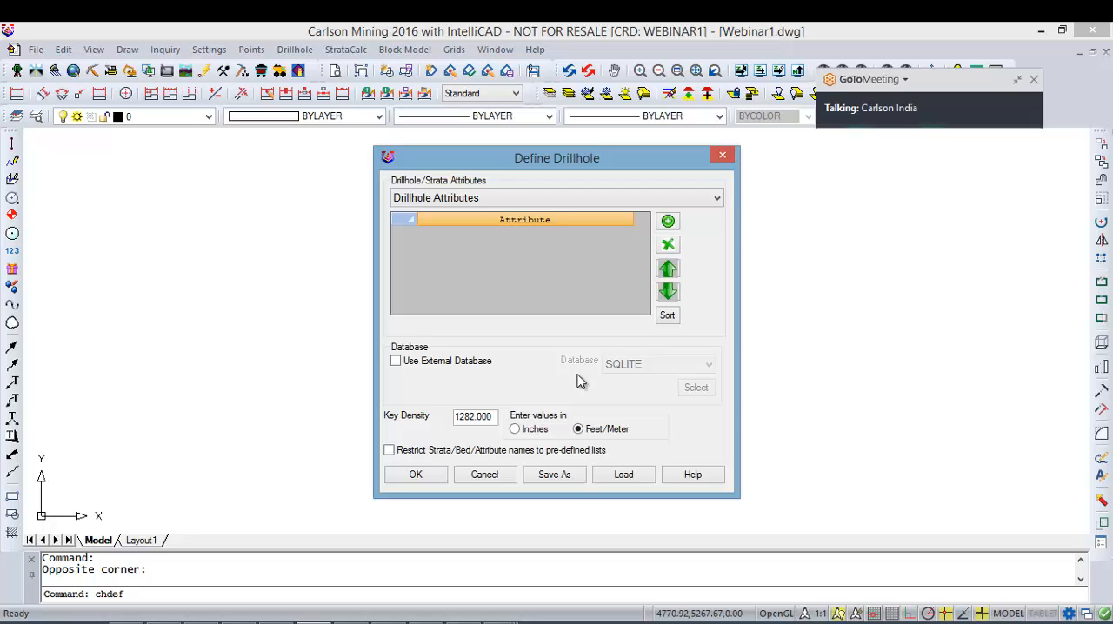
pyautogui.moveTo(497, 417); pyautogui.dragTo(434, 426)
pyautogui.click(585, 432)
# Step: Save the drillhole definition as drillhole config in the Webinar folder and accept the Define Drillhole settings
pyautogui.click(575, 474)
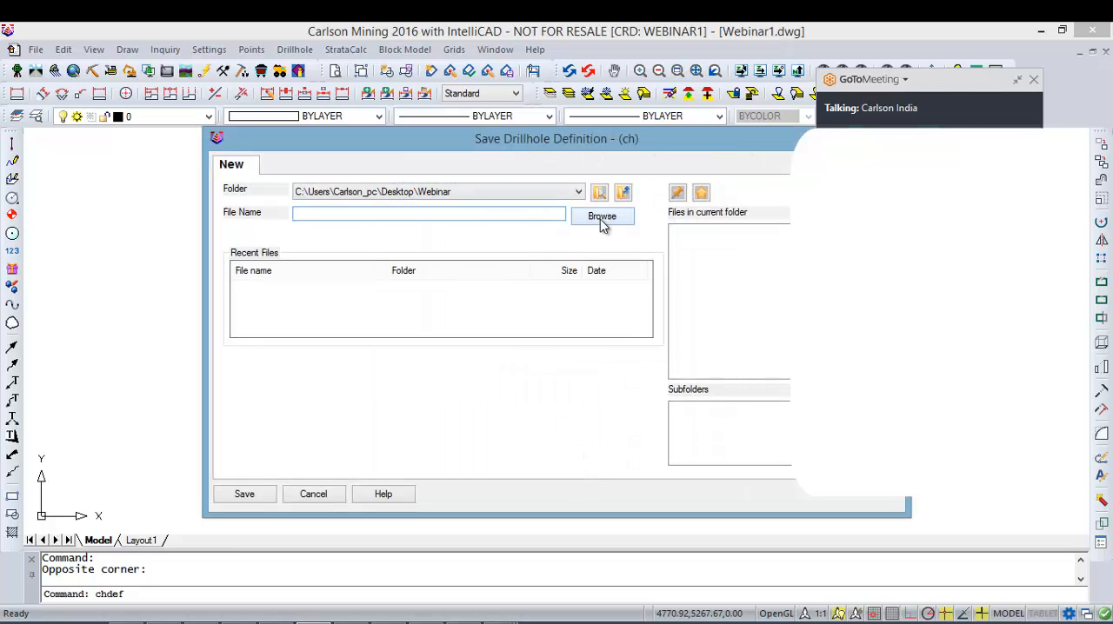
pyautogui.moveTo(559, 143); pyautogui.dragTo(463, 143)
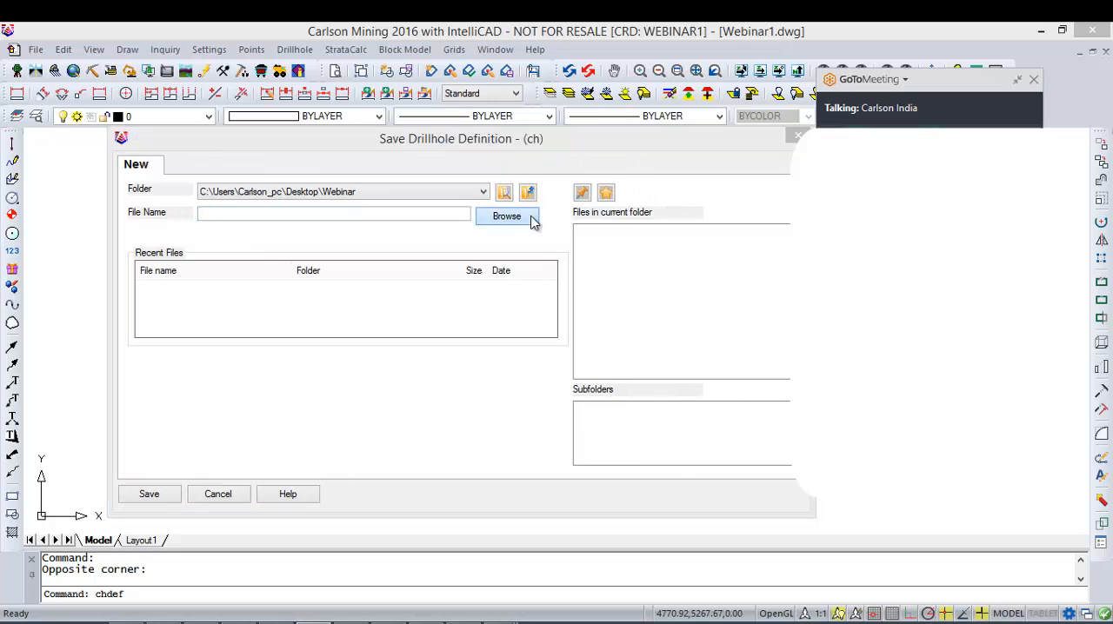
pyautogui.click(525, 217)
pyautogui.click(650, 448)
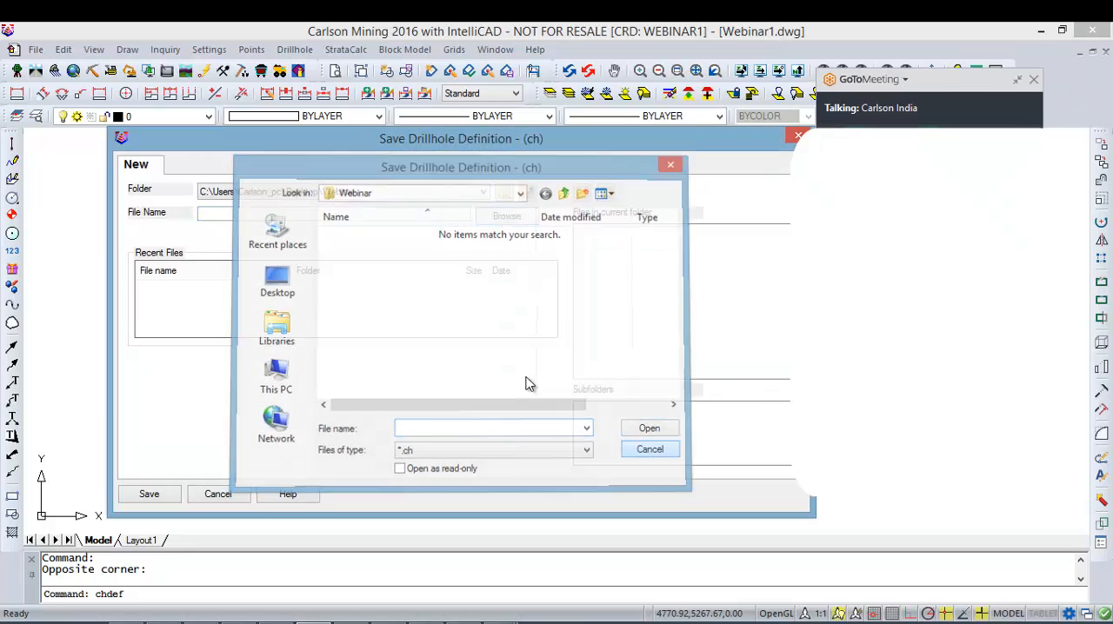
pyautogui.click(332, 214)
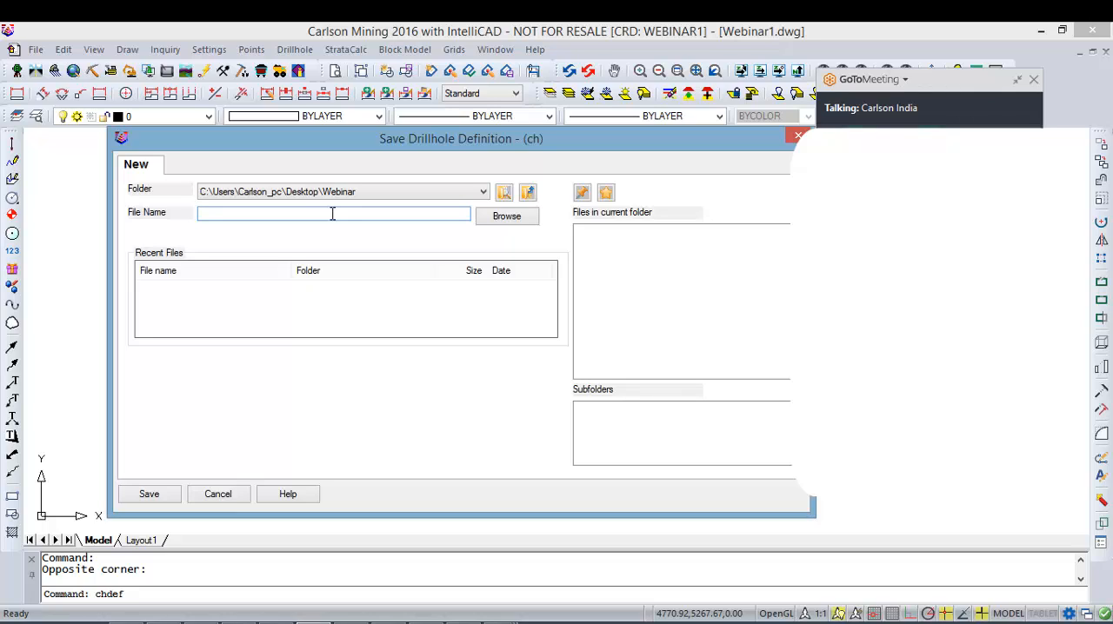
pyautogui.write('drillhole config')
pyautogui.click(155, 494)
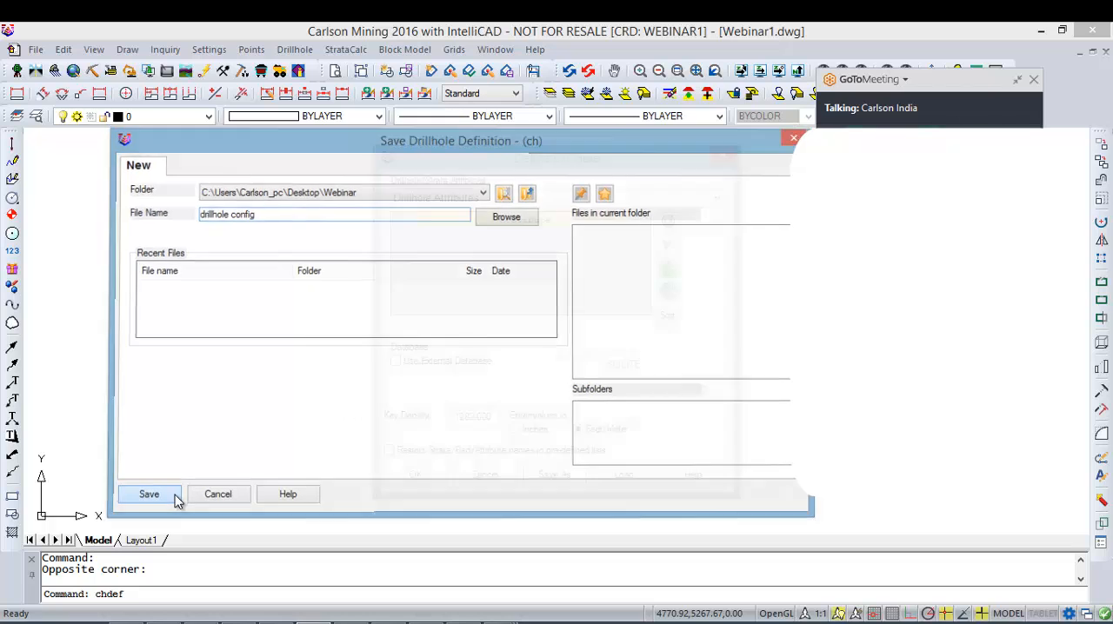
pyautogui.moveTo(492, 420); pyautogui.dragTo(223, 424)
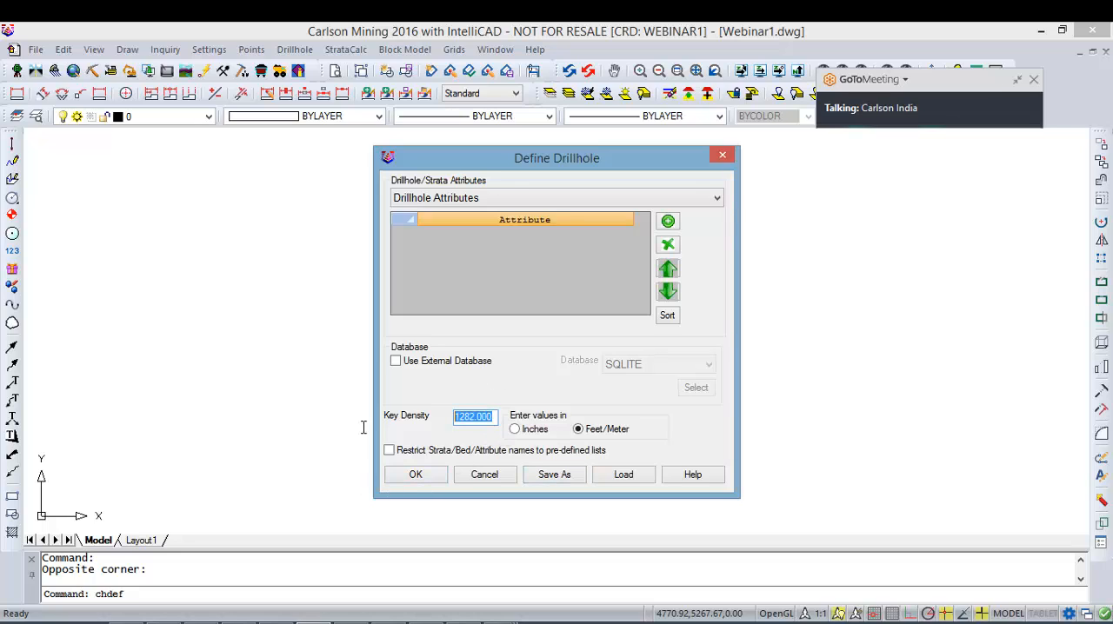
pyautogui.click(416, 475)
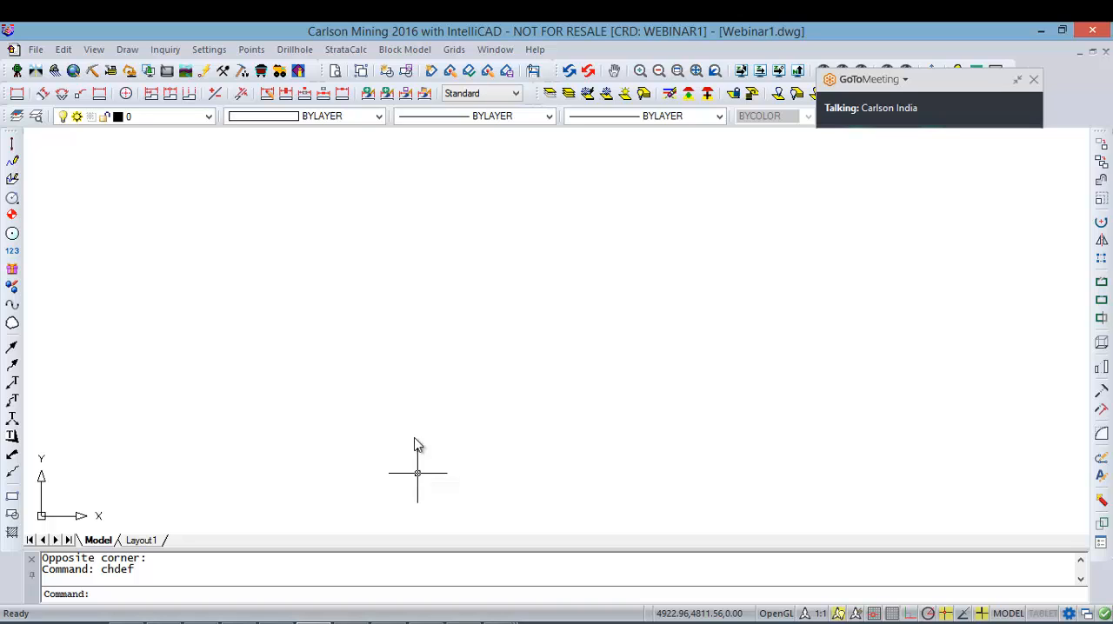
# Step: Open the Drillhole Lookup Database and display the complete Drillhole Types table, including its color column
pyautogui.click(290, 51)
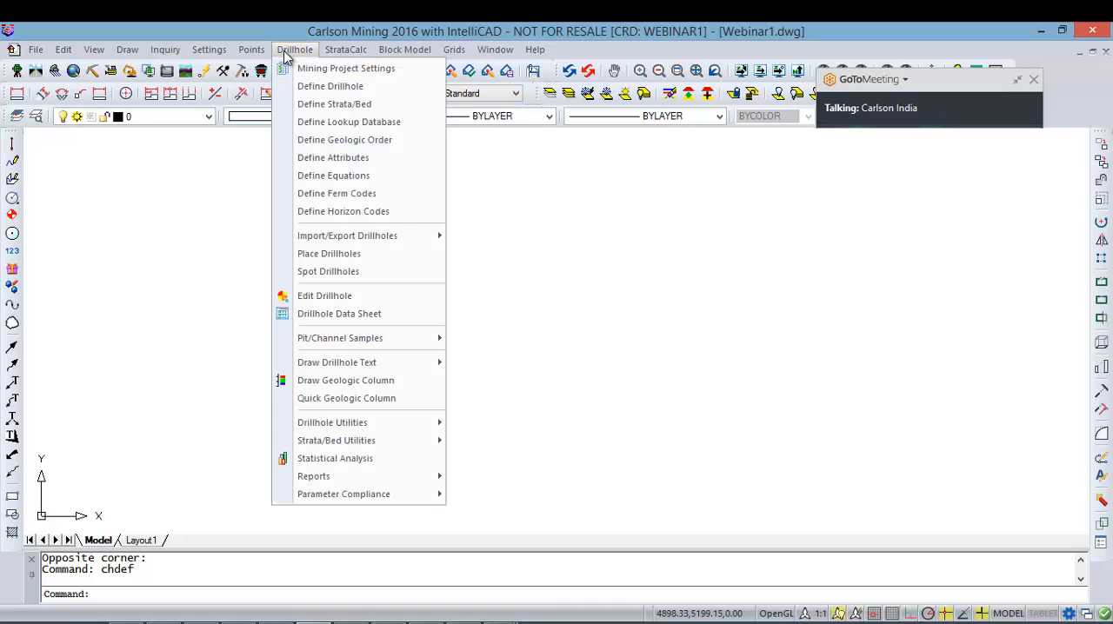
pyautogui.click(375, 124)
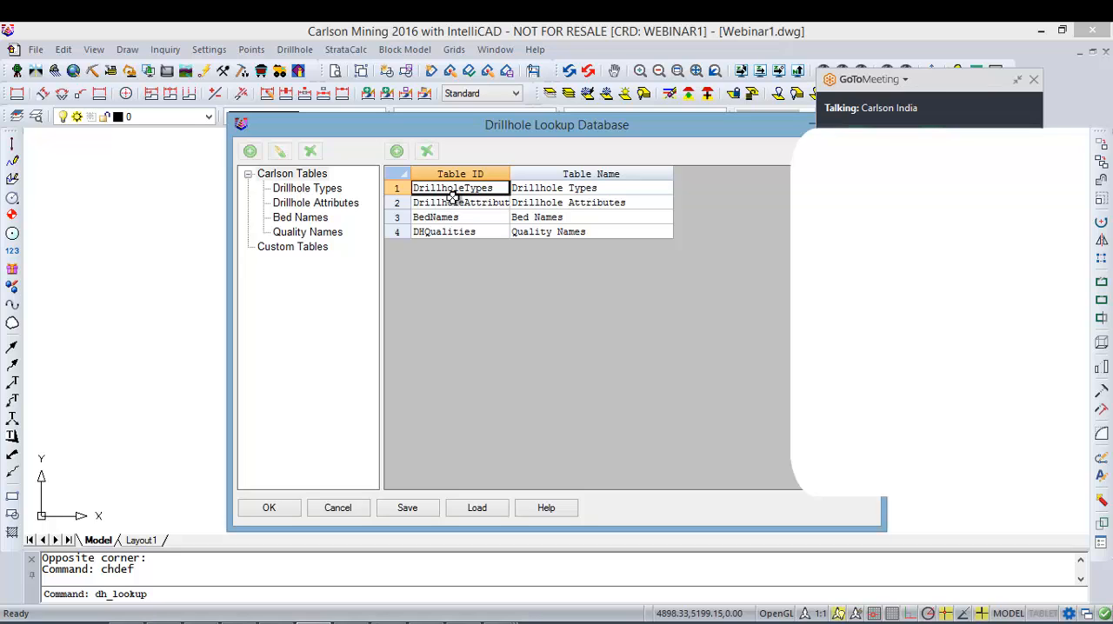
pyautogui.click(321, 192)
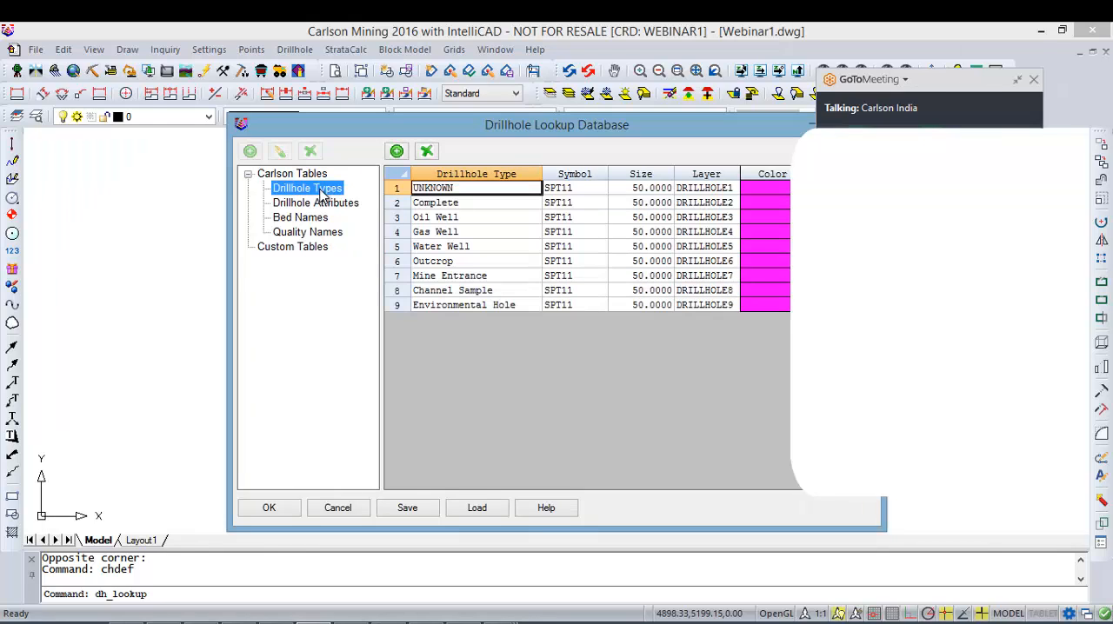
pyautogui.press('Up')
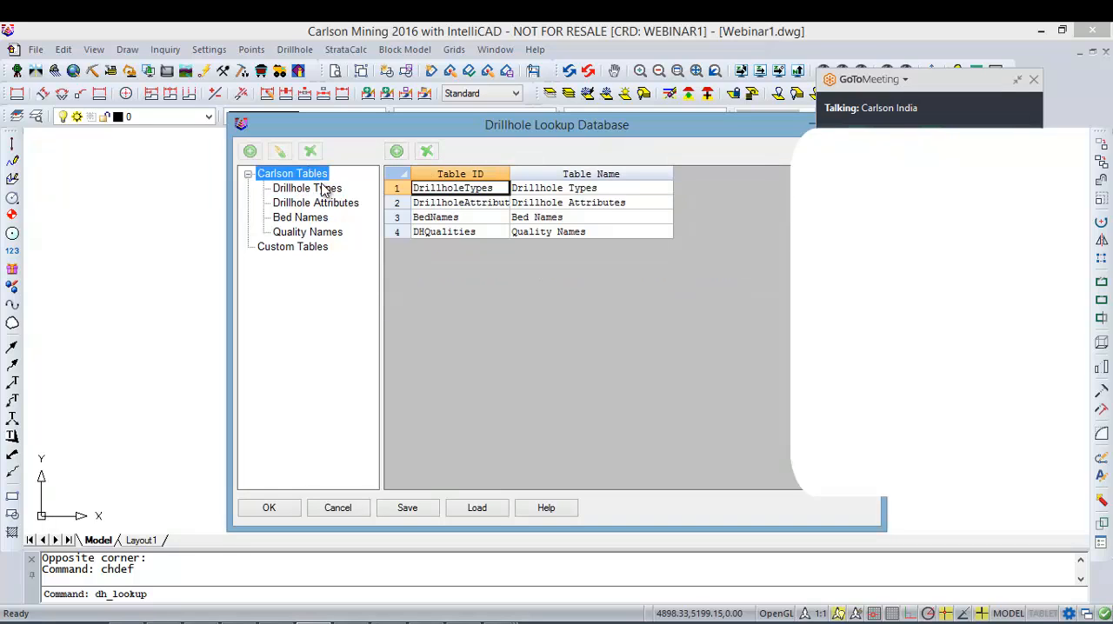
pyautogui.click(321, 190)
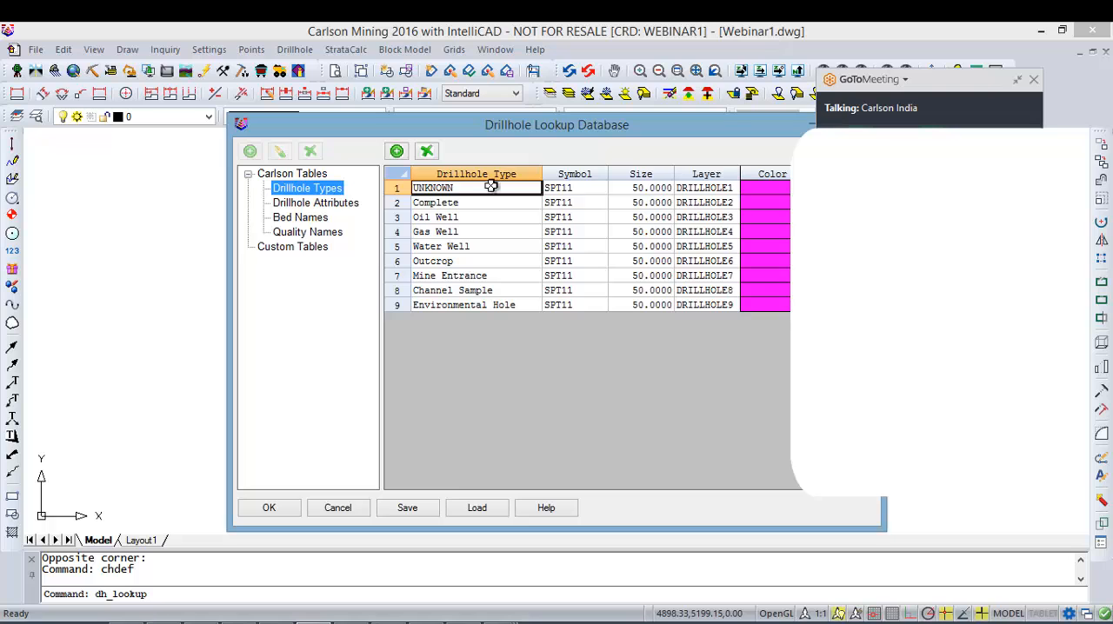
pyautogui.moveTo(557, 125); pyautogui.dragTo(458, 136)
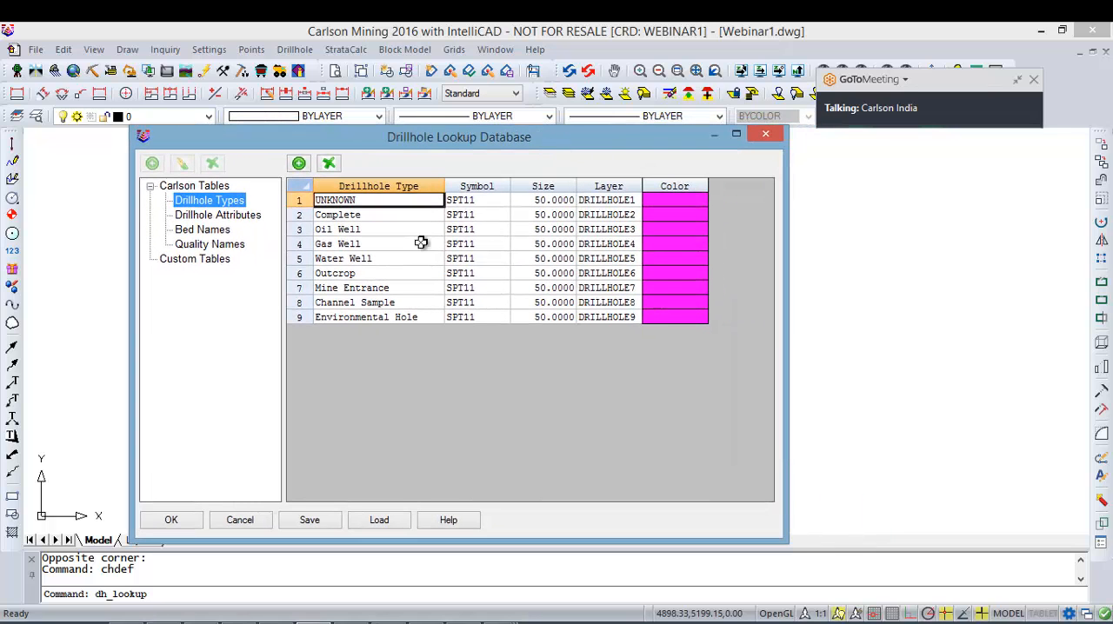
# Step: Rename the UNKNOWN drillhole type in the first row as Drillhole
pyautogui.click(347, 230)
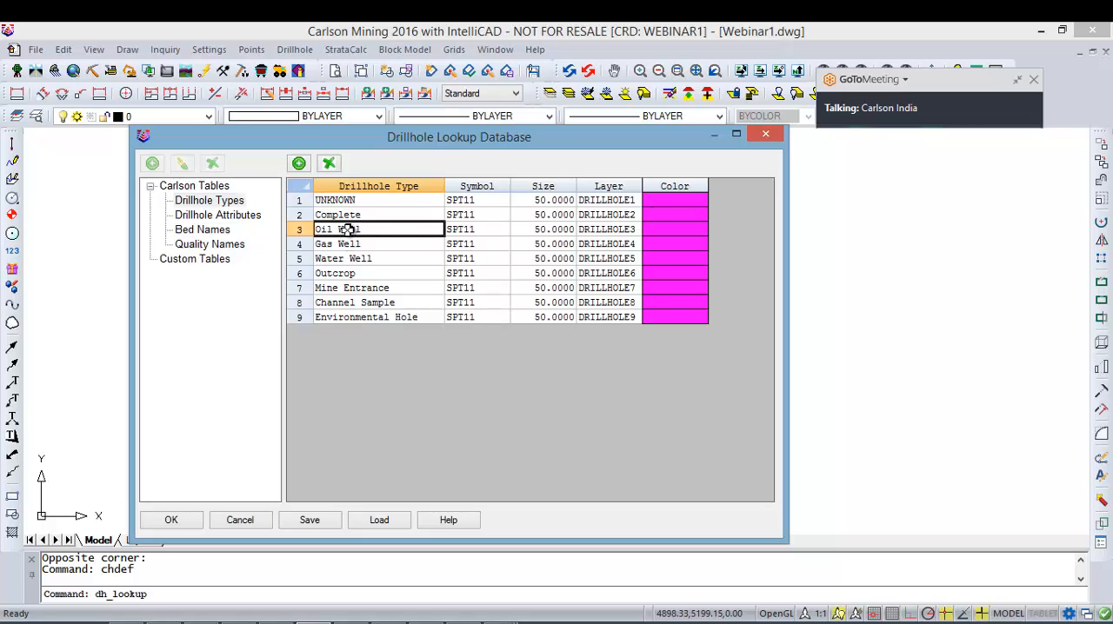
pyautogui.click(348, 244)
pyautogui.click(353, 259)
pyautogui.click(355, 272)
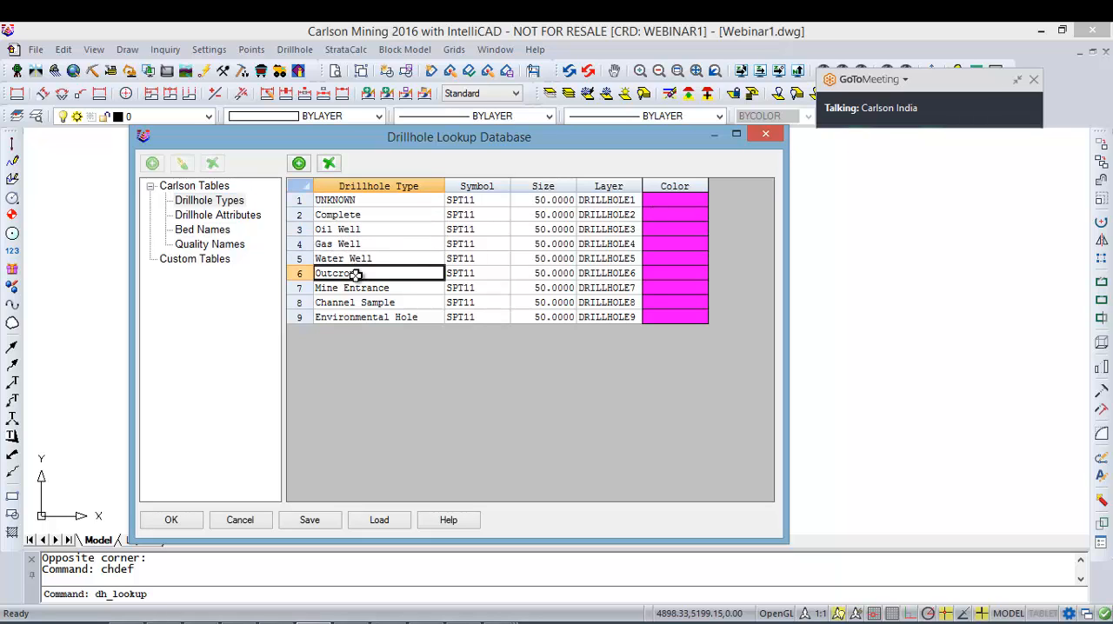
pyautogui.click(369, 216)
pyautogui.click(368, 202)
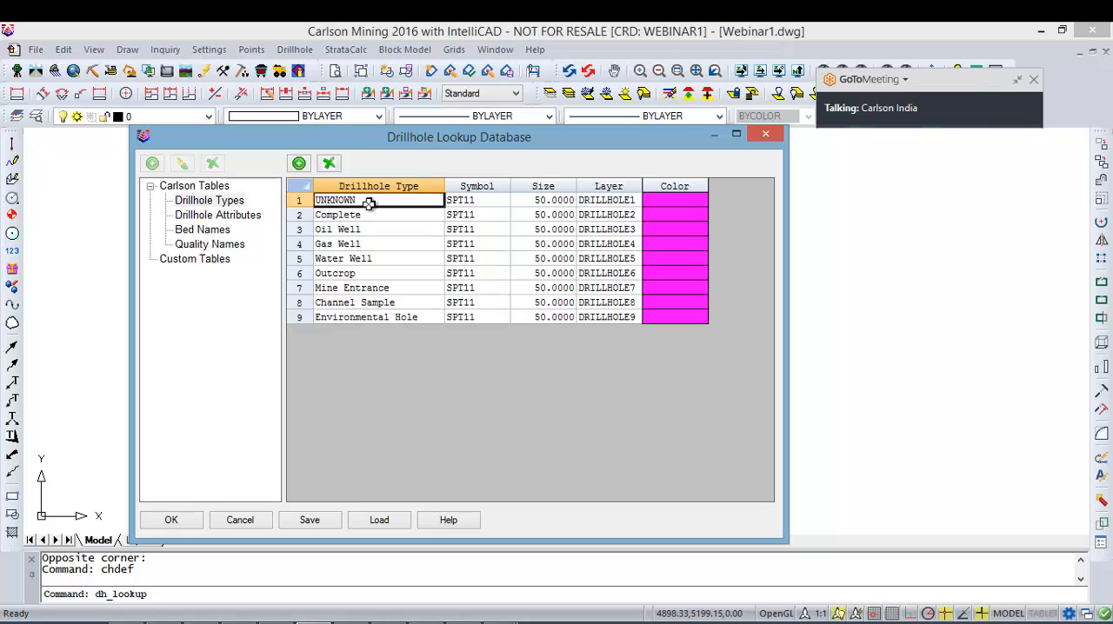
pyautogui.click(369, 202)
pyautogui.write('Drillhole')
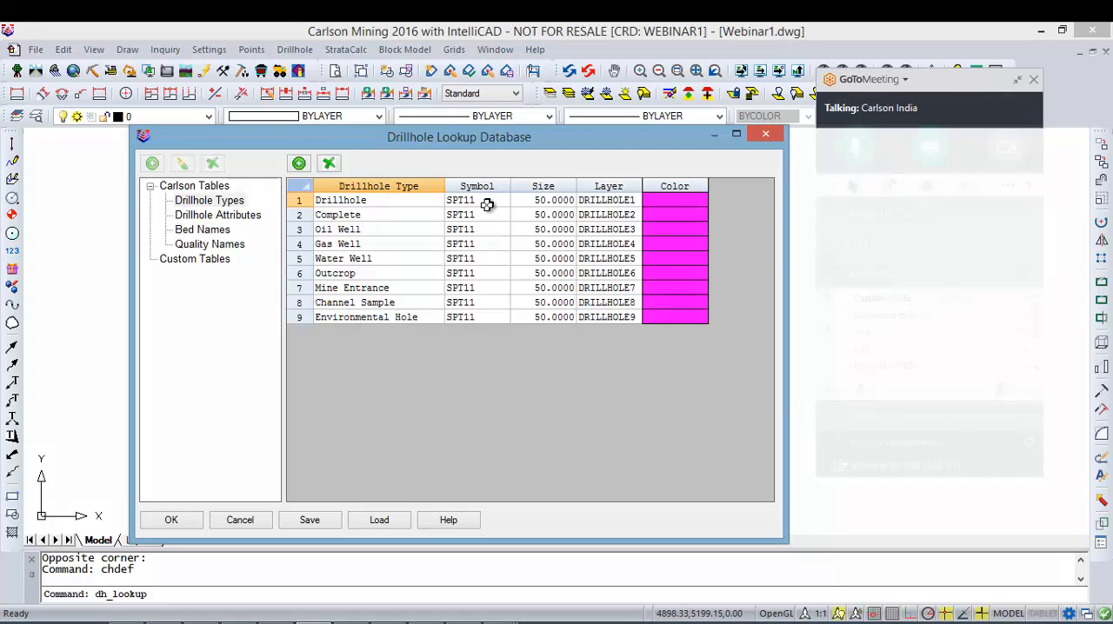
# Step: Assign symbol SPT34 and a size of 20 to the Drillhole type in the first row
pyautogui.click(486, 204)
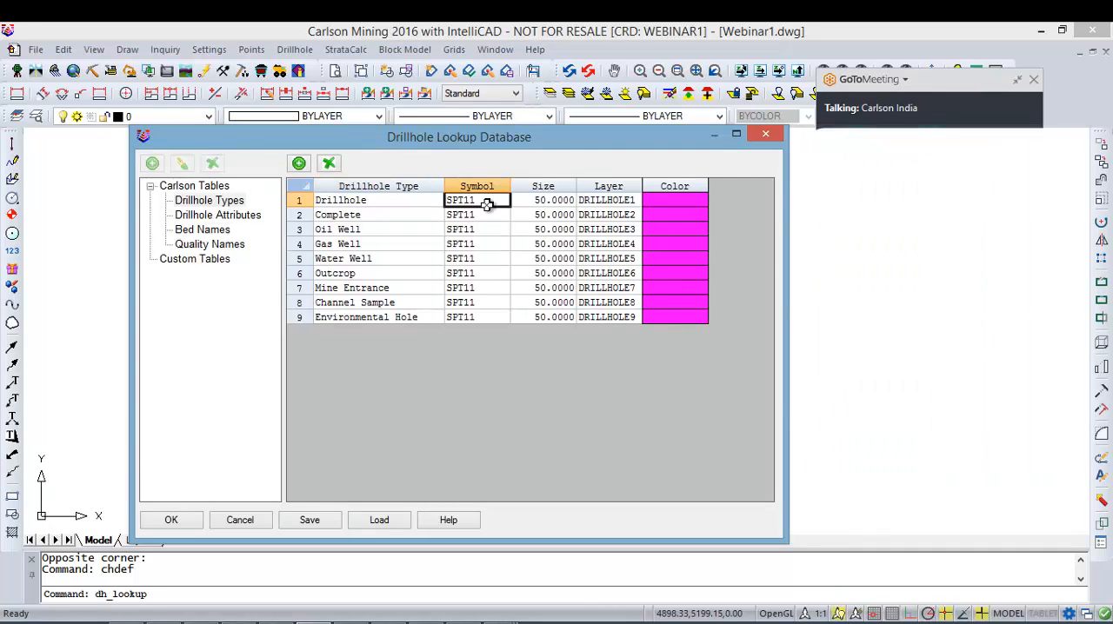
pyautogui.click(486, 205)
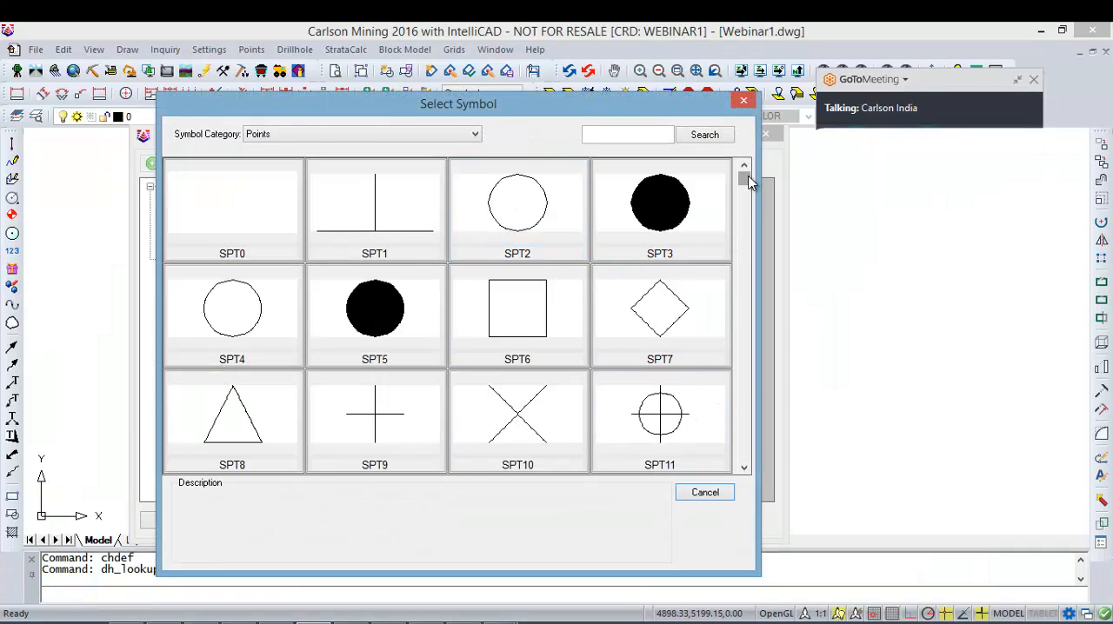
pyautogui.moveTo(749, 179); pyautogui.dragTo(744, 216)
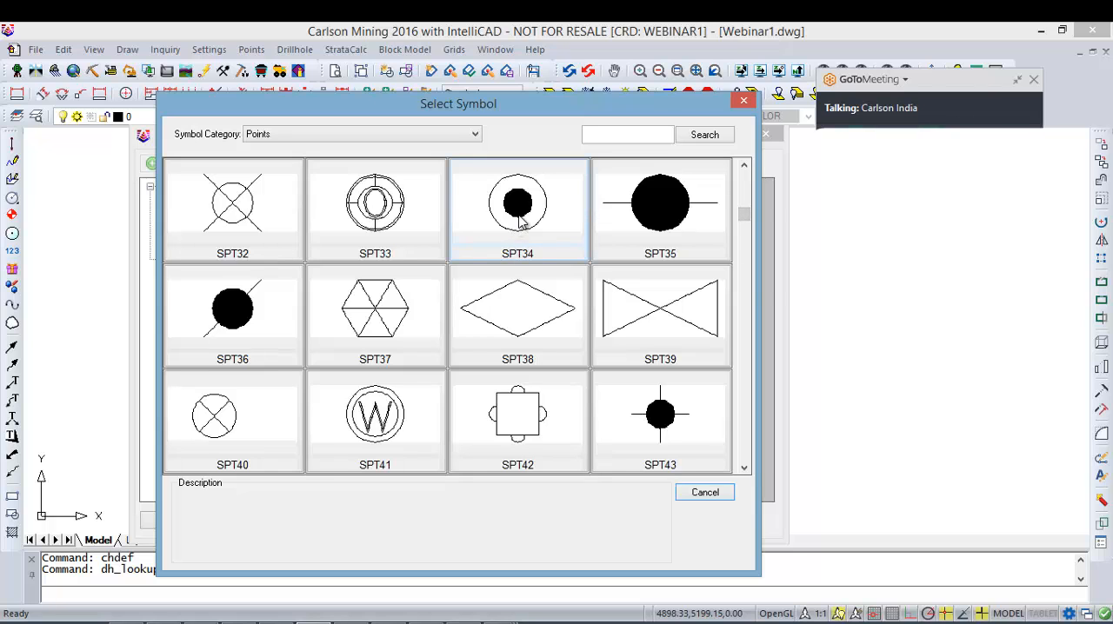
pyautogui.doubleClick(521, 223)
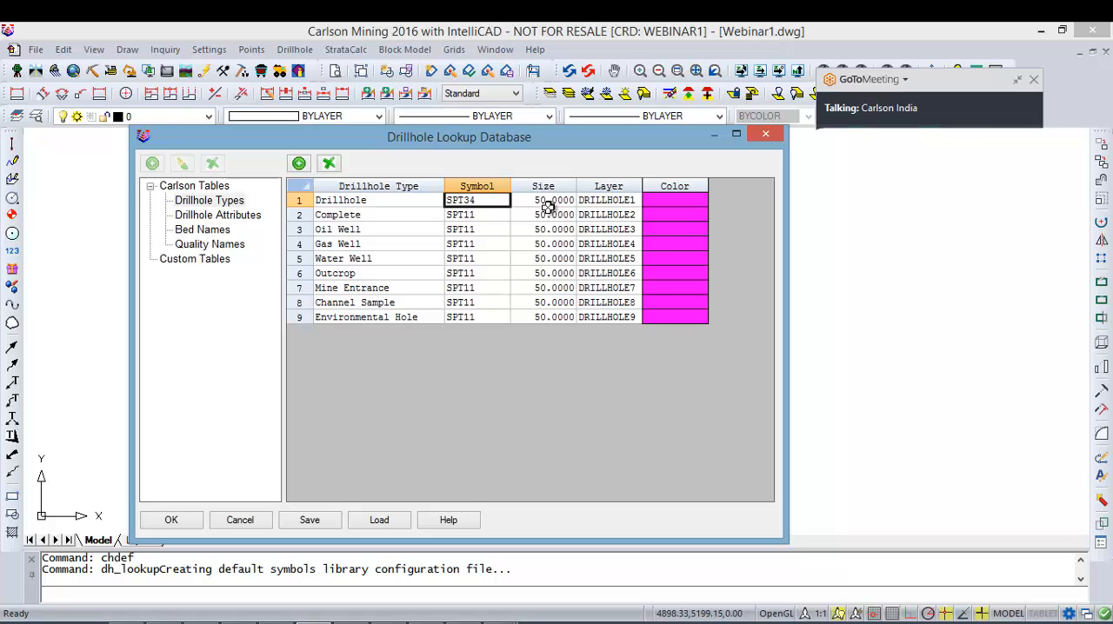
pyautogui.click(553, 200)
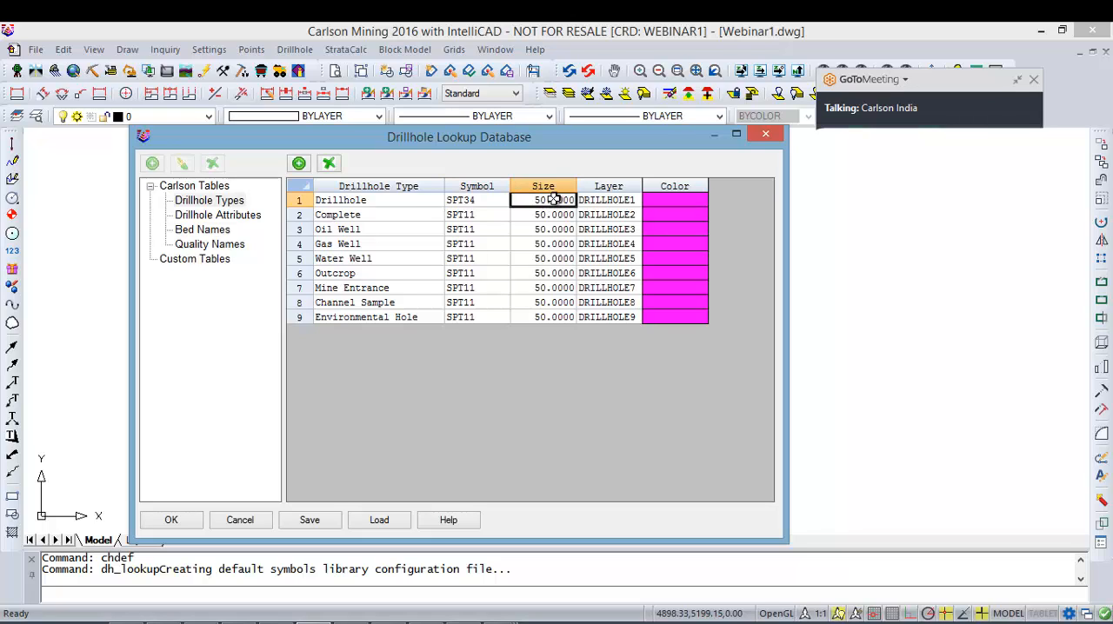
pyautogui.write('20')
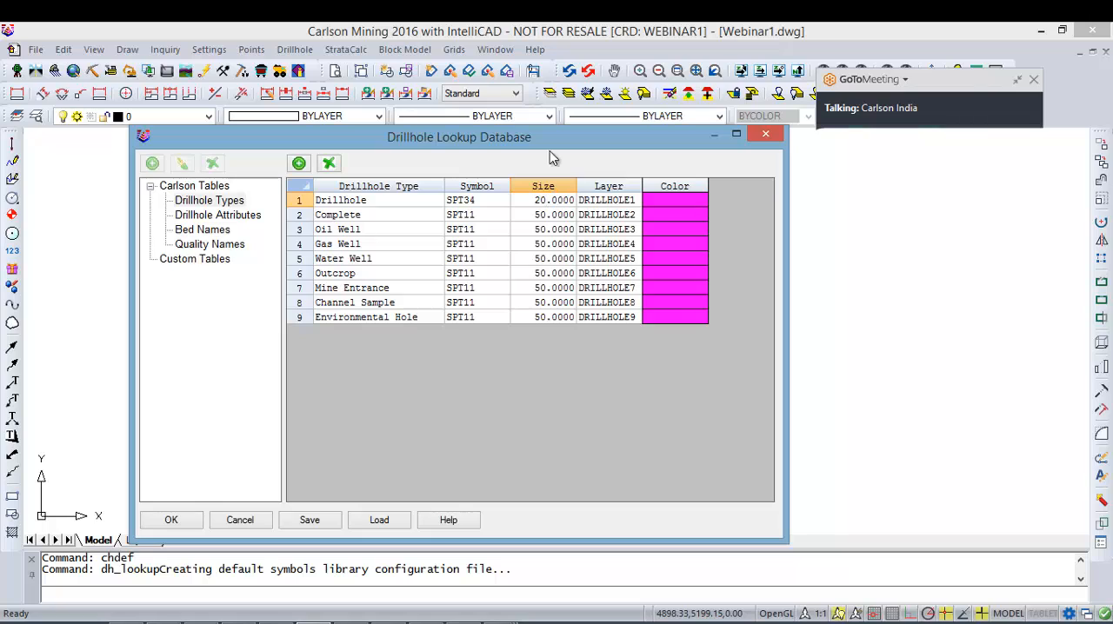
pyautogui.click(630, 203)
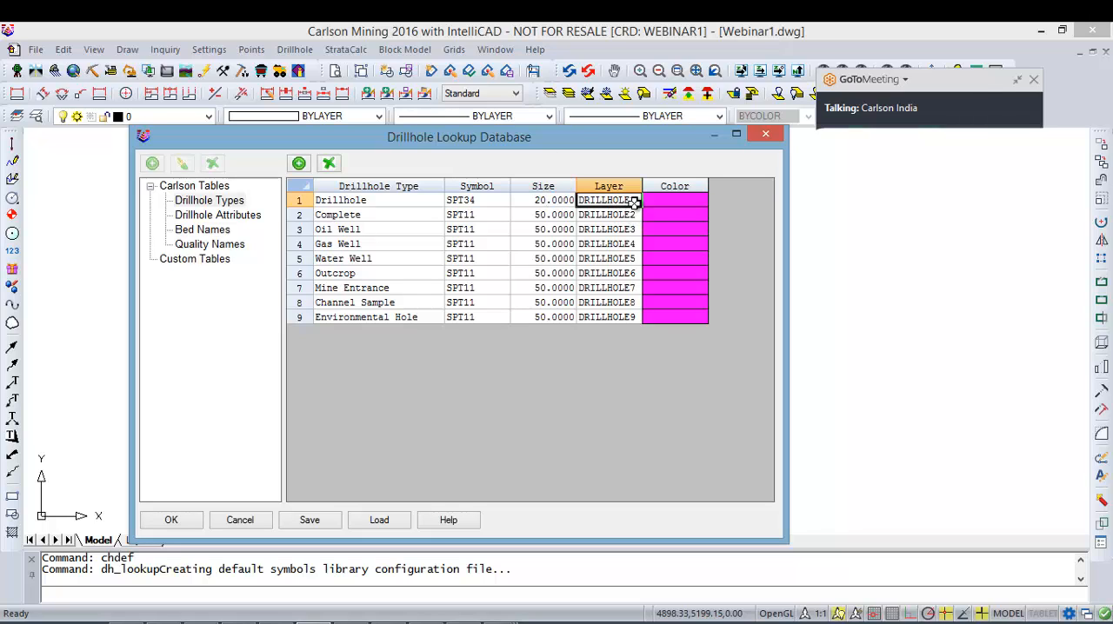
pyautogui.doubleClick(633, 198)
pyautogui.click(442, 428)
pyautogui.write('sf')
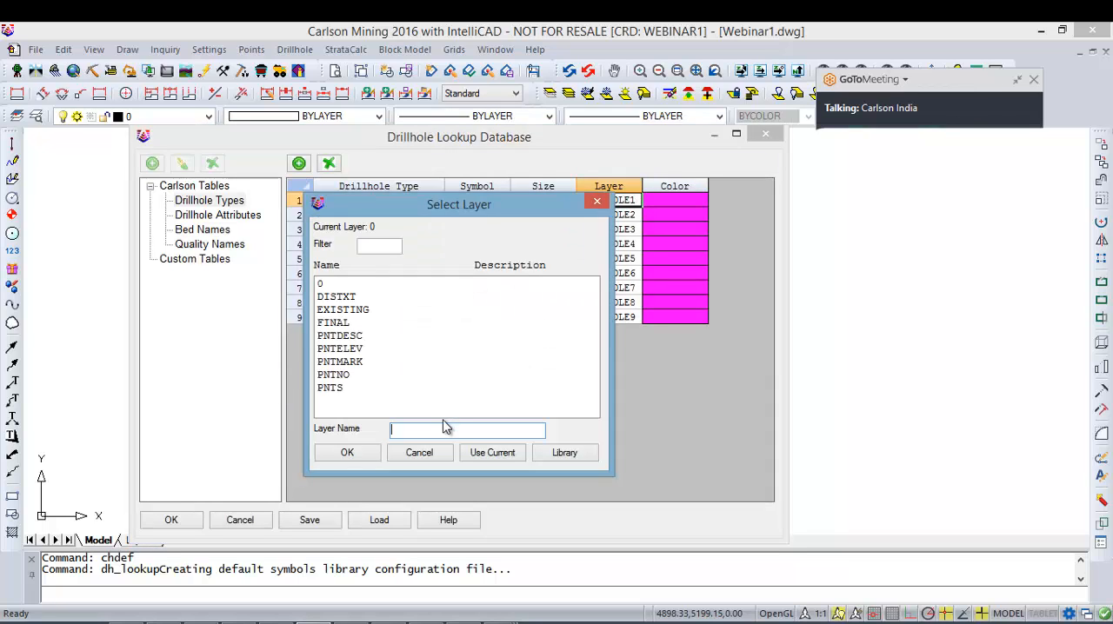
pyautogui.write('sfsf')
pyautogui.press('BackSpace')
pyautogui.press('BackSpace')
pyautogui.press('BackSpace')
pyautogui.press('BackSpace')
pyautogui.press('BackSpace')
pyautogui.press('BackSpace')
pyautogui.click(348, 453)
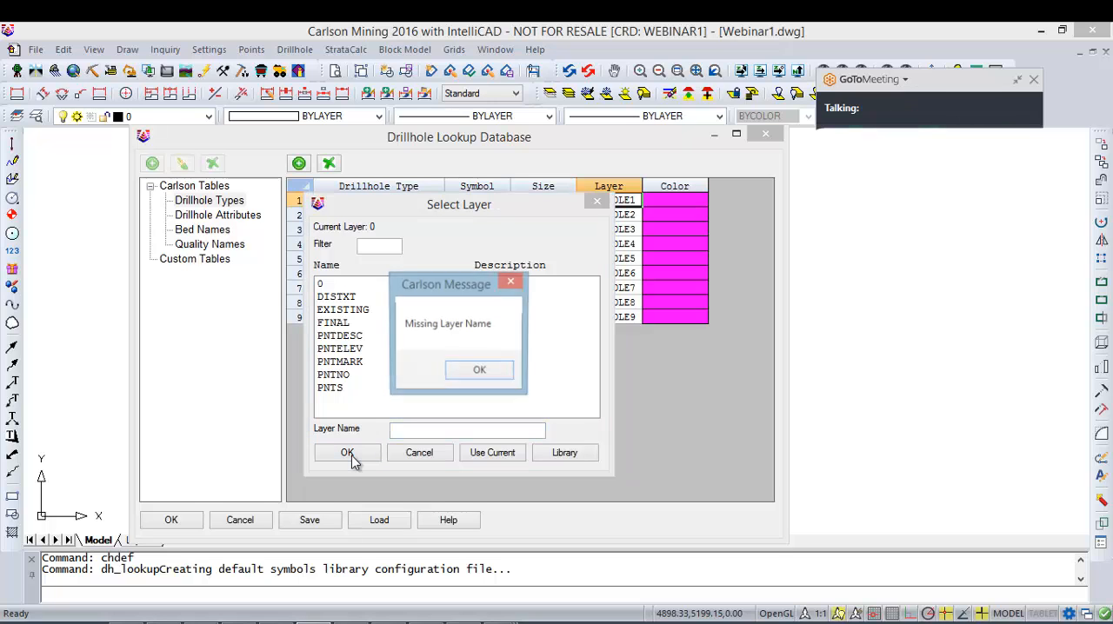
pyautogui.click(474, 373)
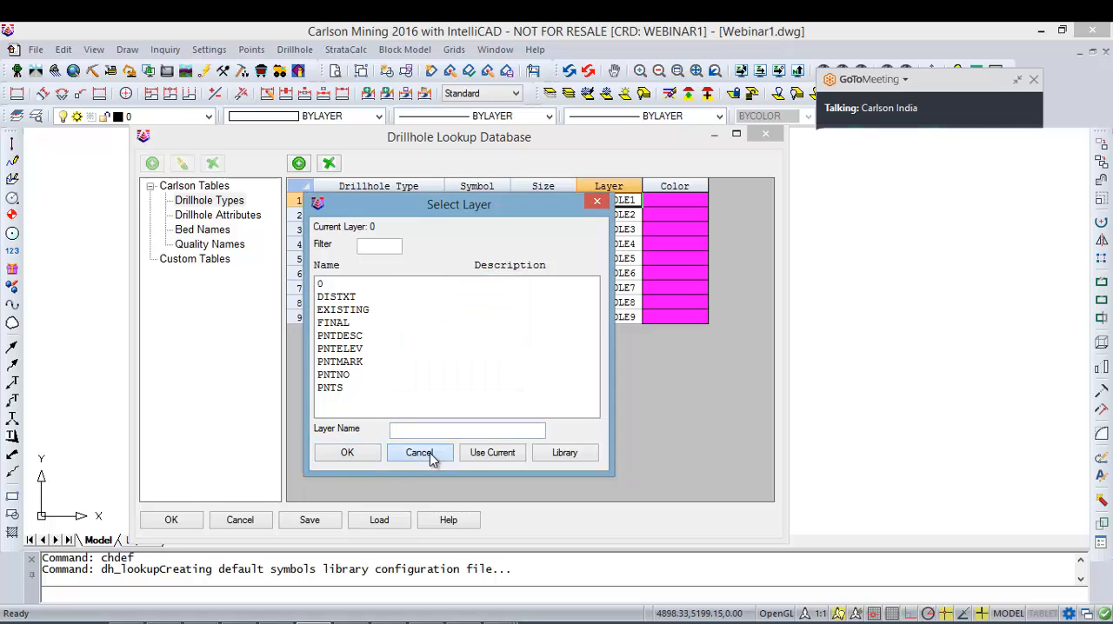
pyautogui.click(421, 453)
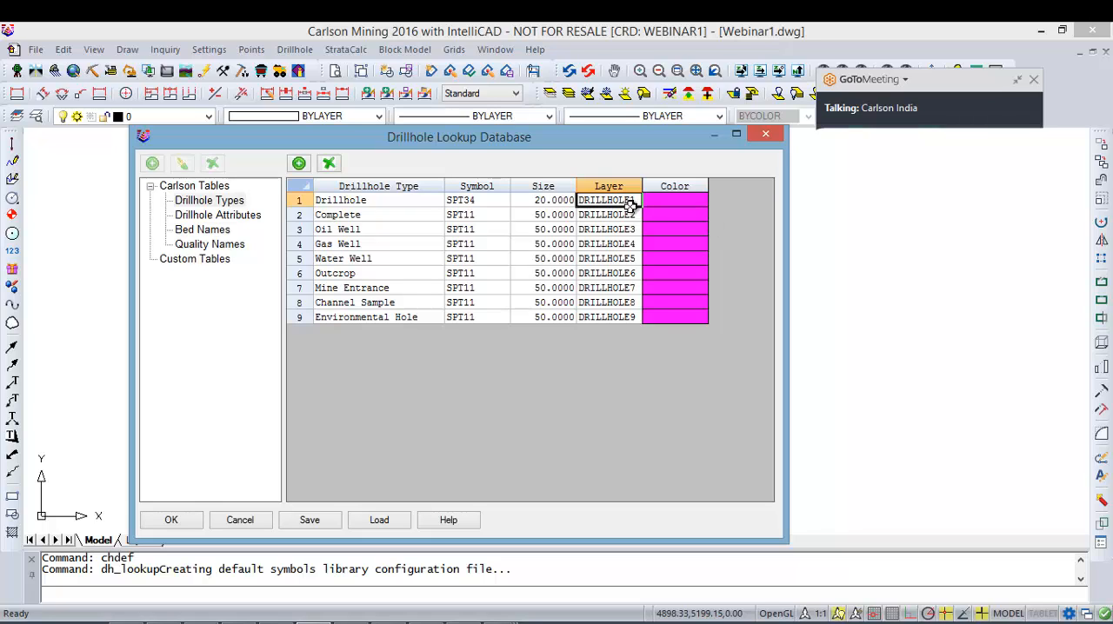
# Step: Set the color of the Drillhole type in the first row to red from the standard colors
pyautogui.click(685, 202)
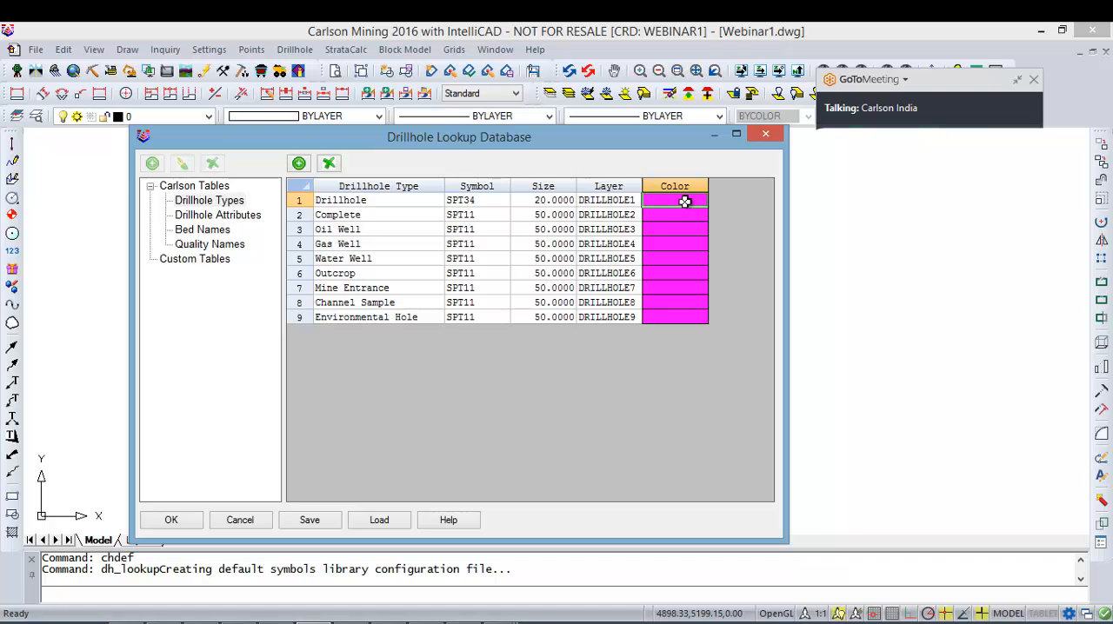
pyautogui.doubleClick(685, 202)
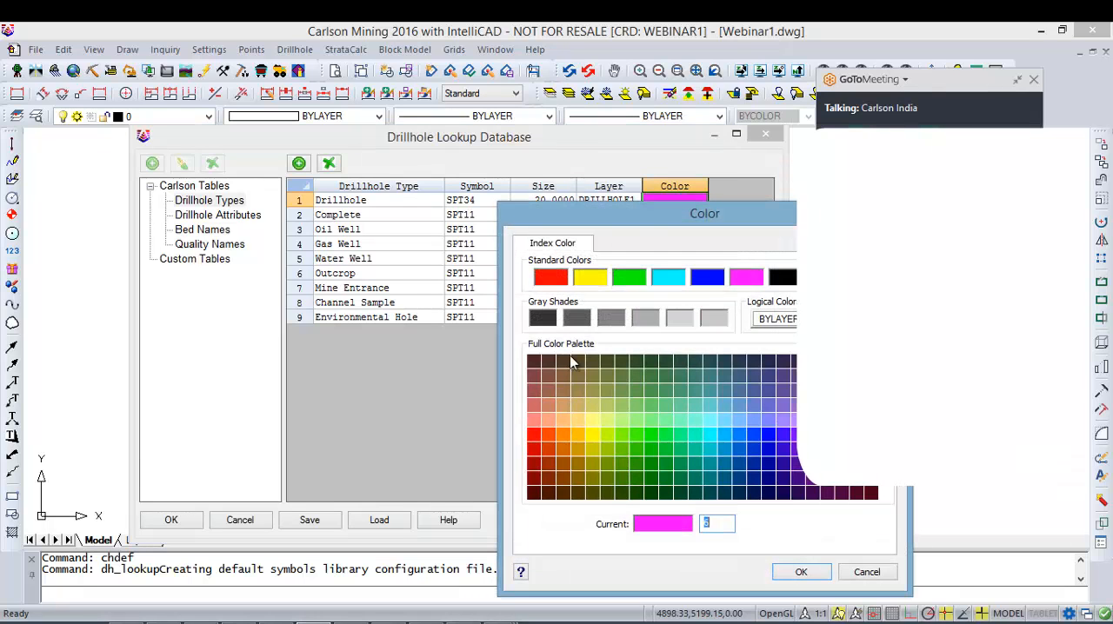
pyautogui.moveTo(655, 221); pyautogui.dragTo(485, 217)
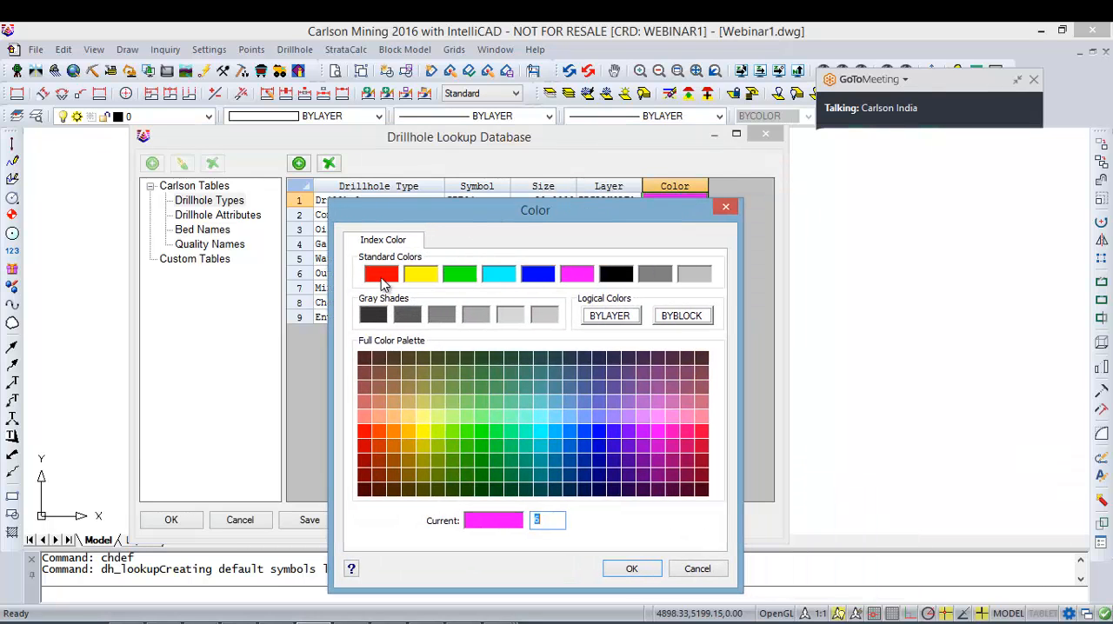
pyautogui.click(381, 275)
pyautogui.click(631, 569)
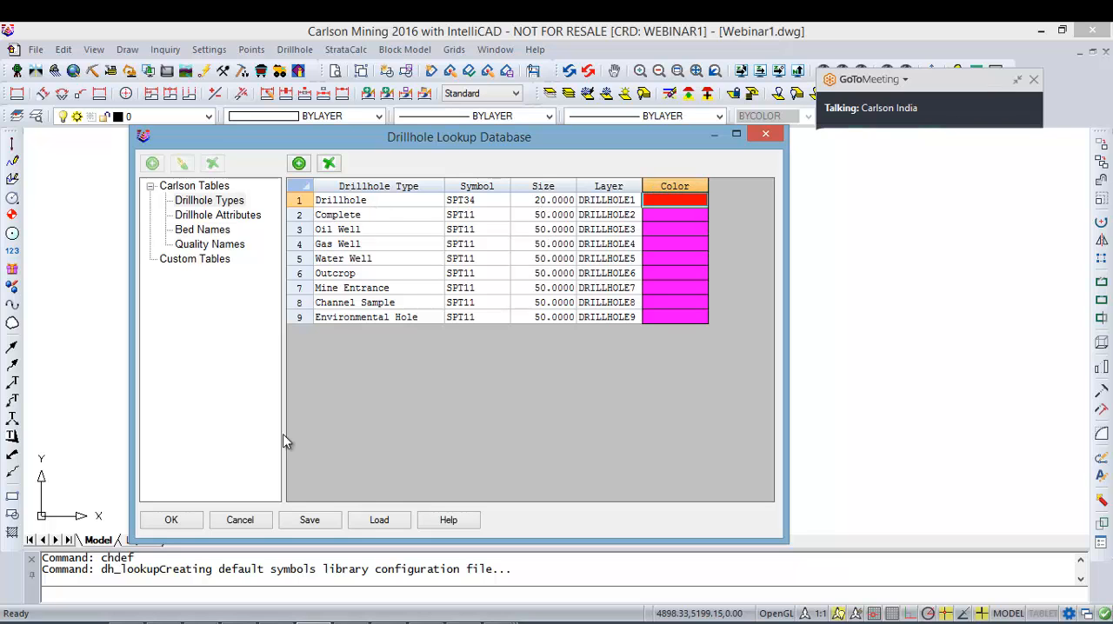
# Step: Save the drillhole lookup table as Lookup in the Webinar folder on the desktop
pyautogui.click(309, 520)
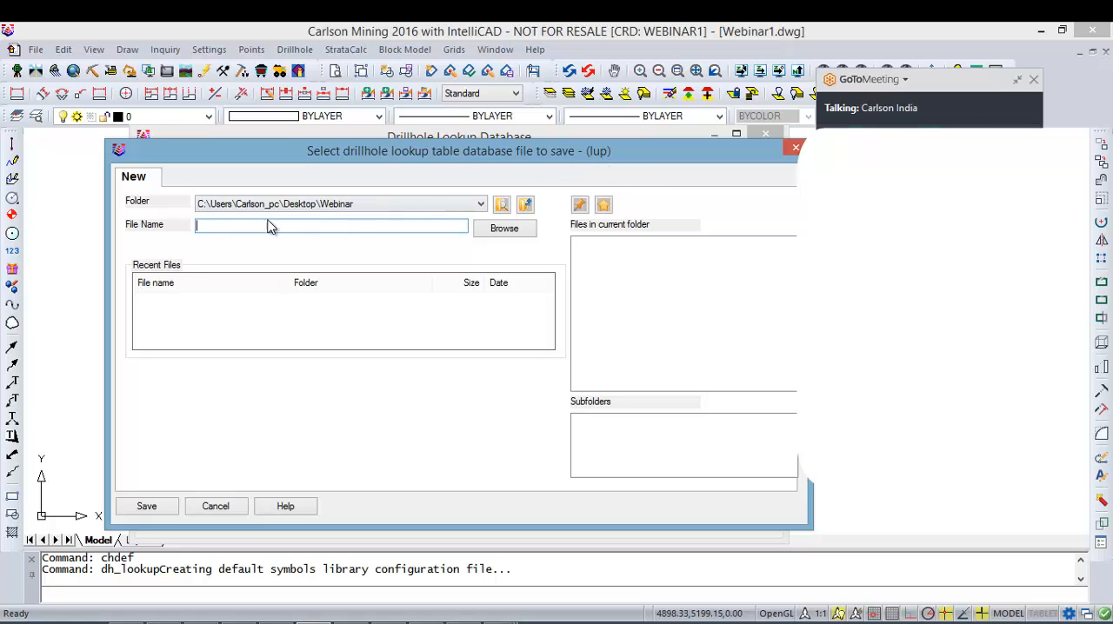
pyautogui.write('Webina')
pyautogui.press('BackSpace')
pyautogui.press('BackSpace')
pyautogui.press('BackSpace')
pyautogui.press('BackSpace')
pyautogui.press('BackSpace')
pyautogui.press('BackSpace')
pyautogui.write('Lookup')
pyautogui.click(147, 505)
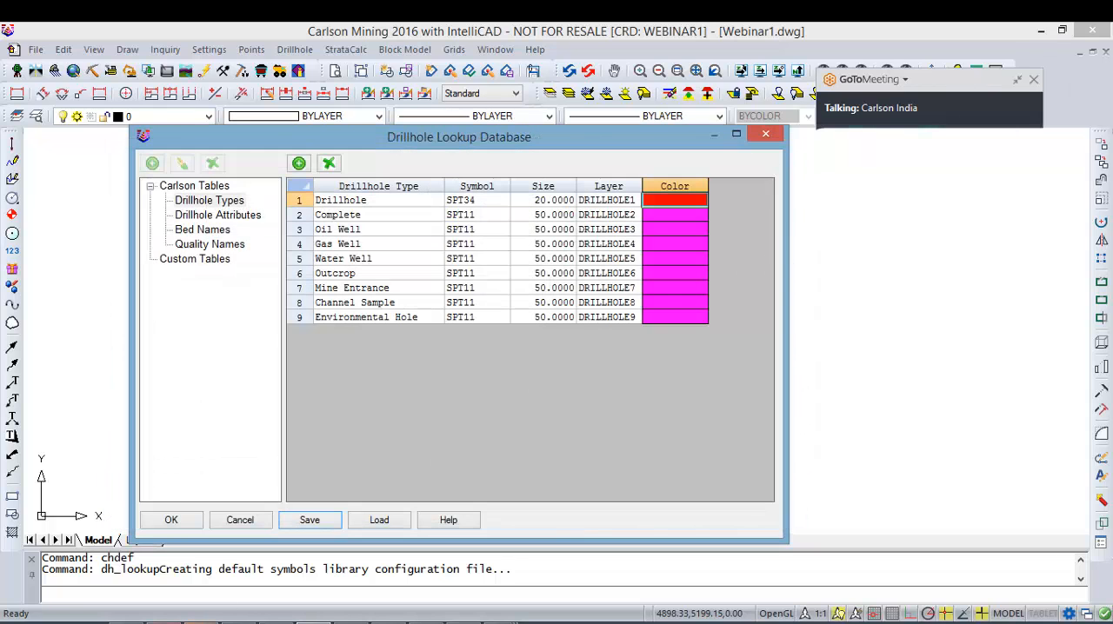
# Step: Switch to File Explorer and examine the project files saved in the desktop's Webinar folder
pyautogui.click(130, 623)
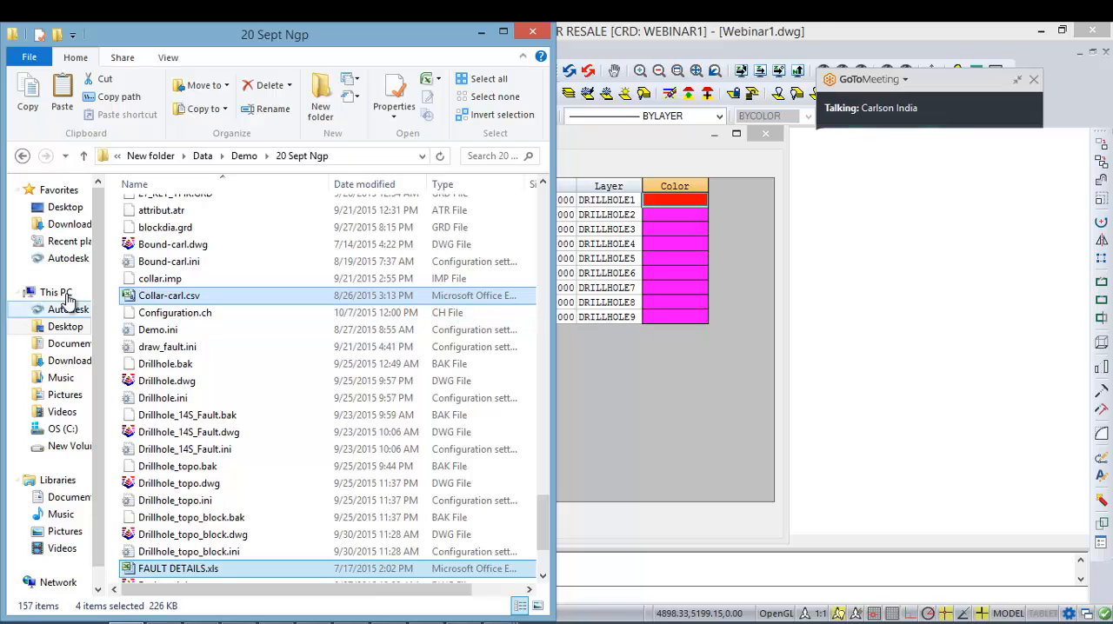
pyautogui.click(75, 210)
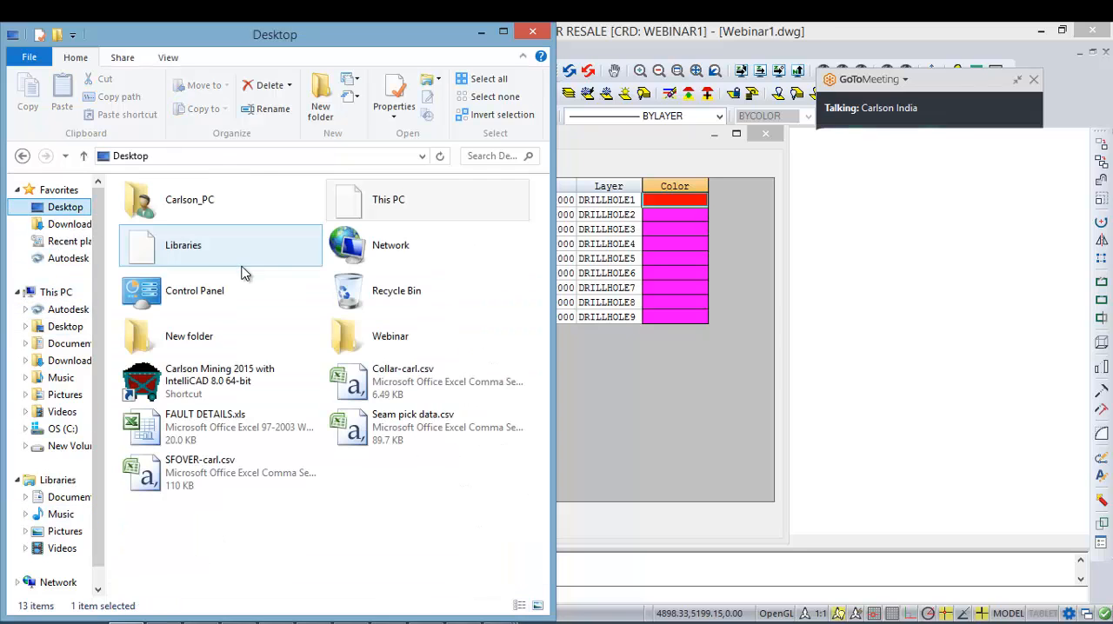
pyautogui.doubleClick(353, 348)
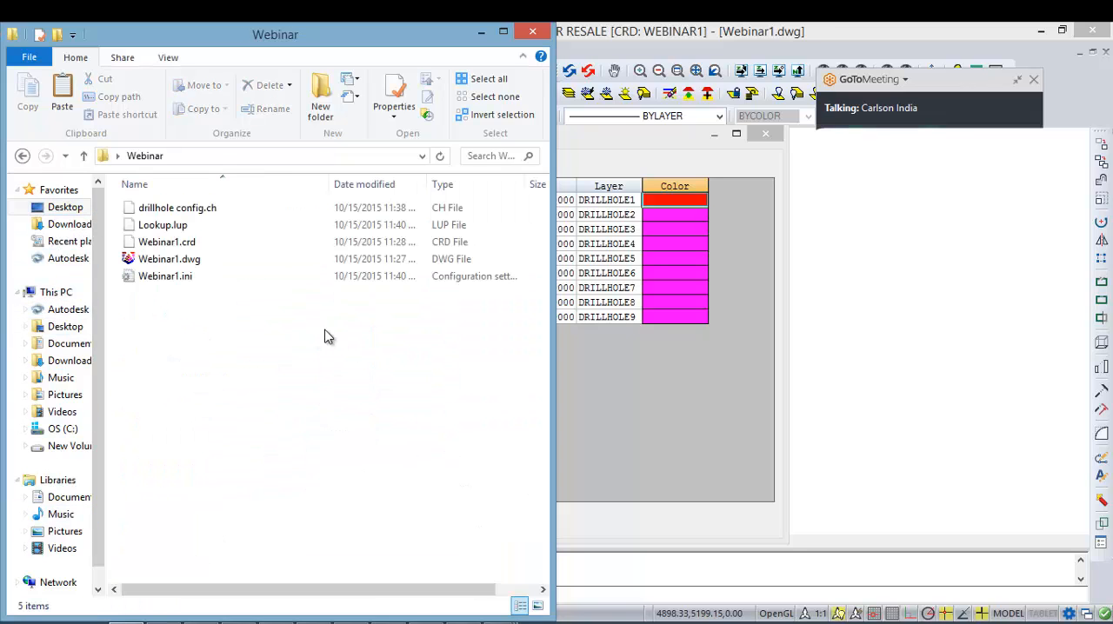
pyautogui.click(180, 264)
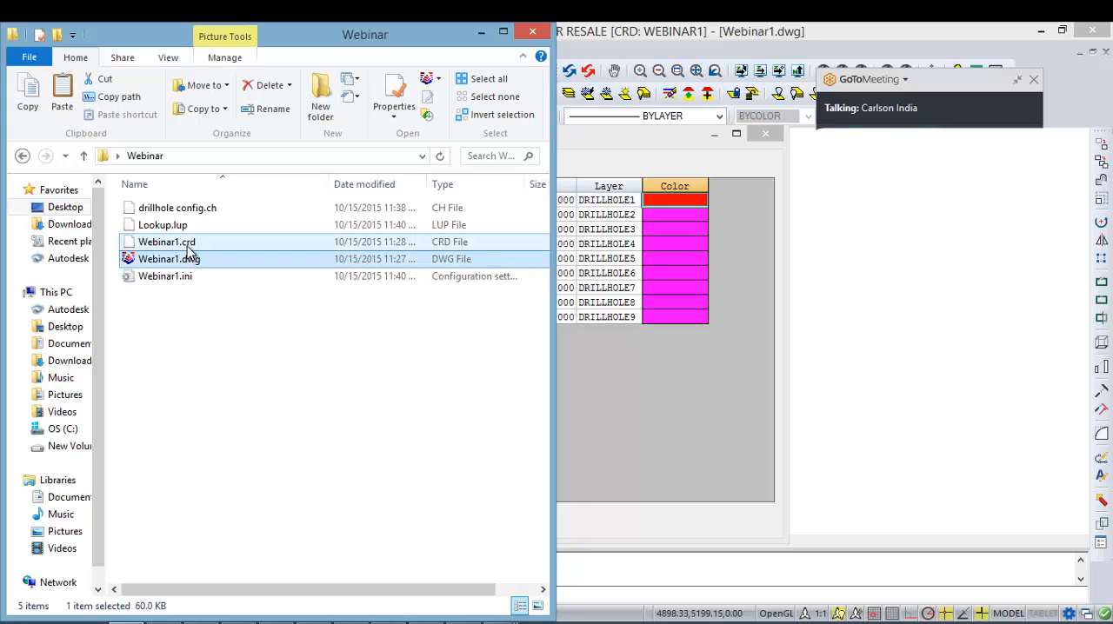
pyautogui.click(187, 245)
pyautogui.click(197, 278)
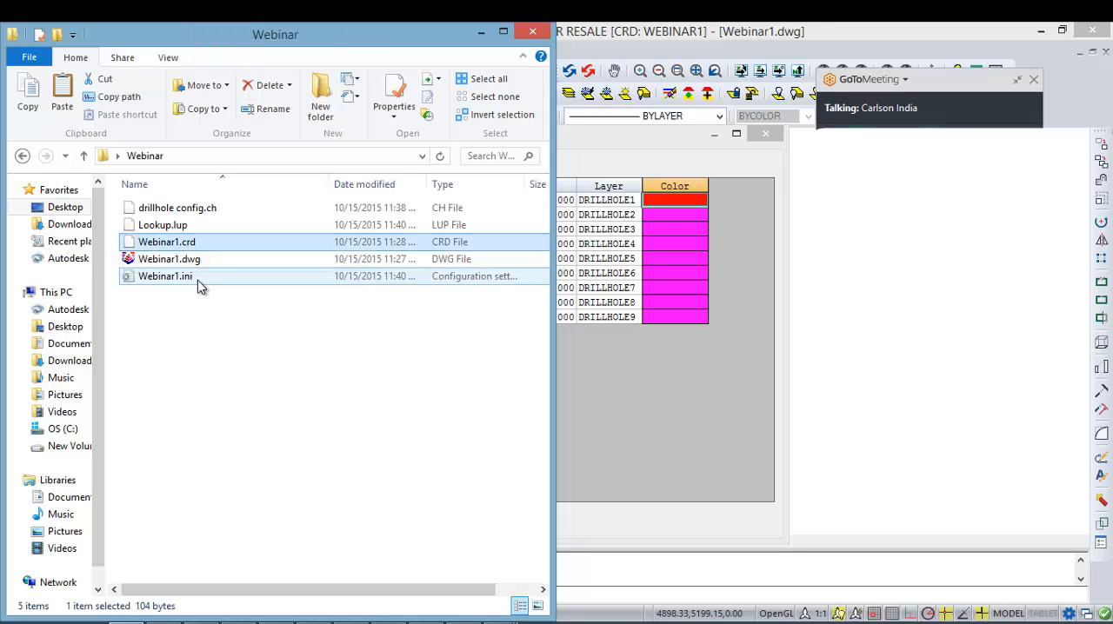
pyautogui.click(184, 230)
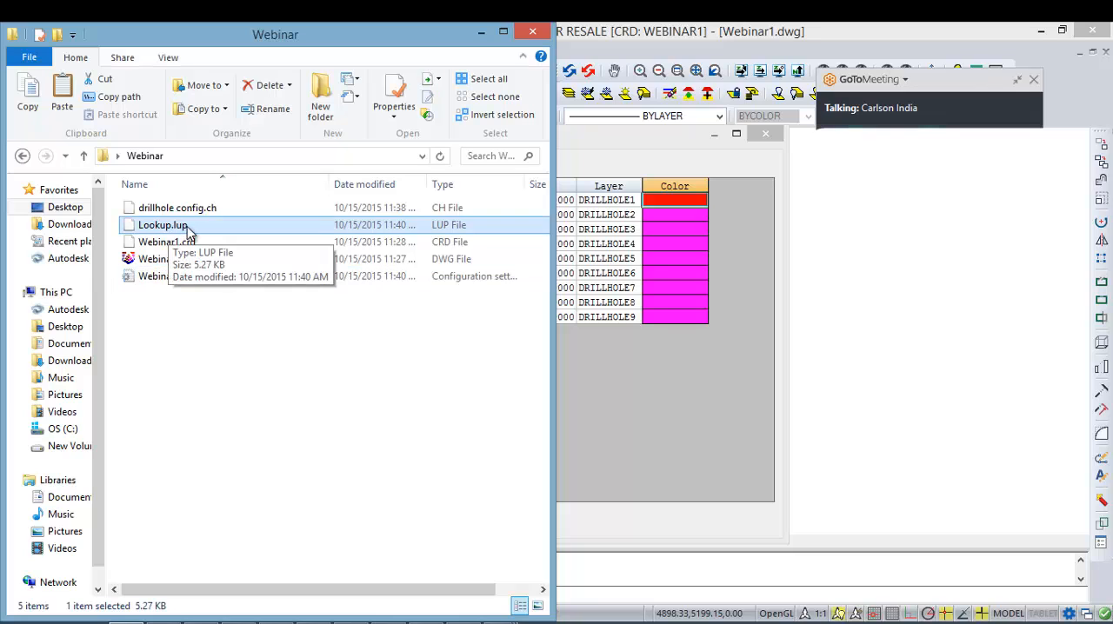
pyautogui.click(177, 212)
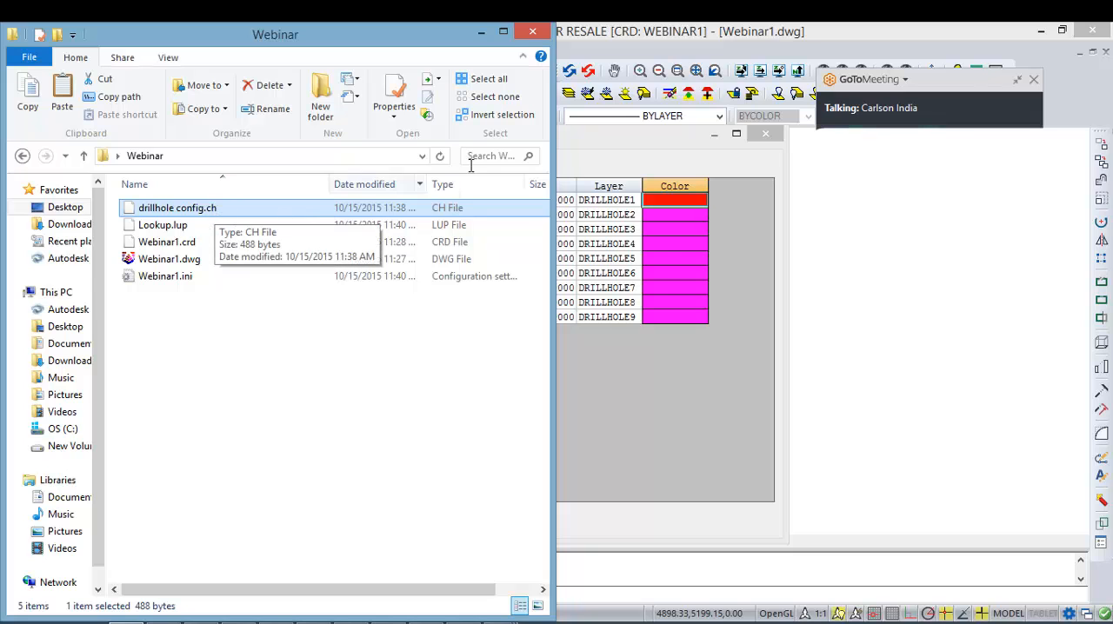
# Step: Return to Carlson Mining and accept the Drillhole Lookup Database changes
pyautogui.click(480, 31)
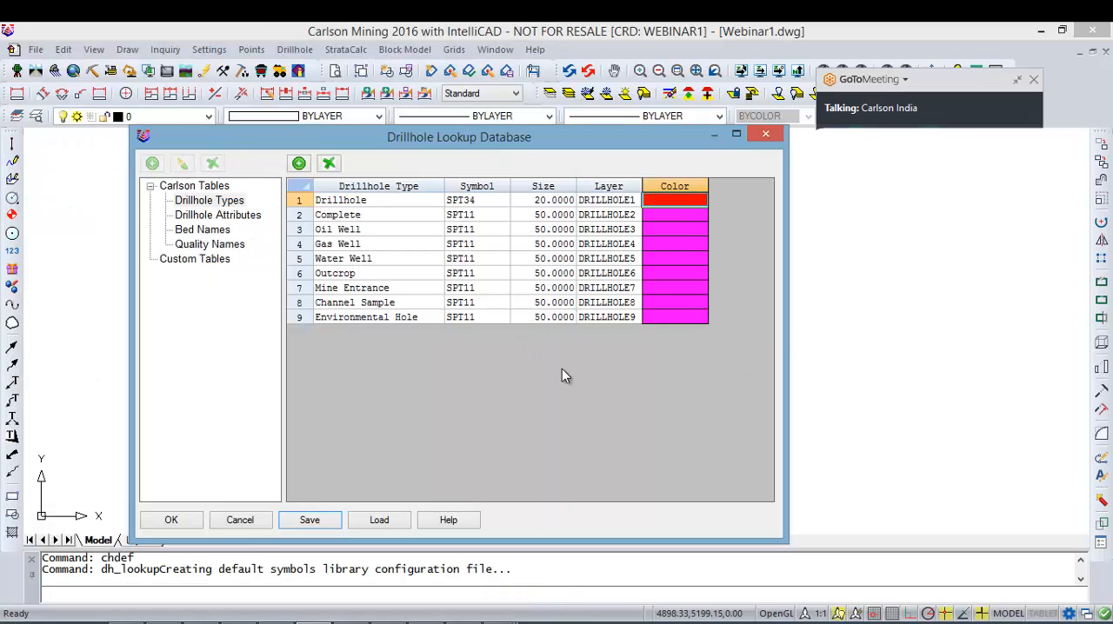
pyautogui.click(173, 522)
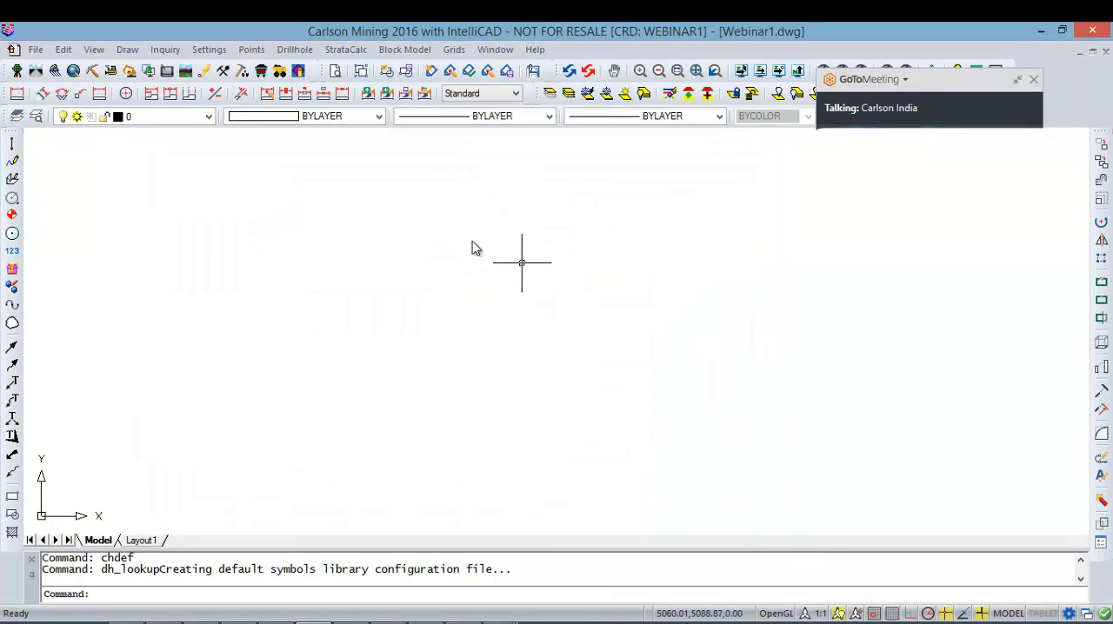
# Step: Open Drillhole Import, view the data source and file selection for the Carlson Standard Database format, and cancel the import
pyautogui.click(298, 51)
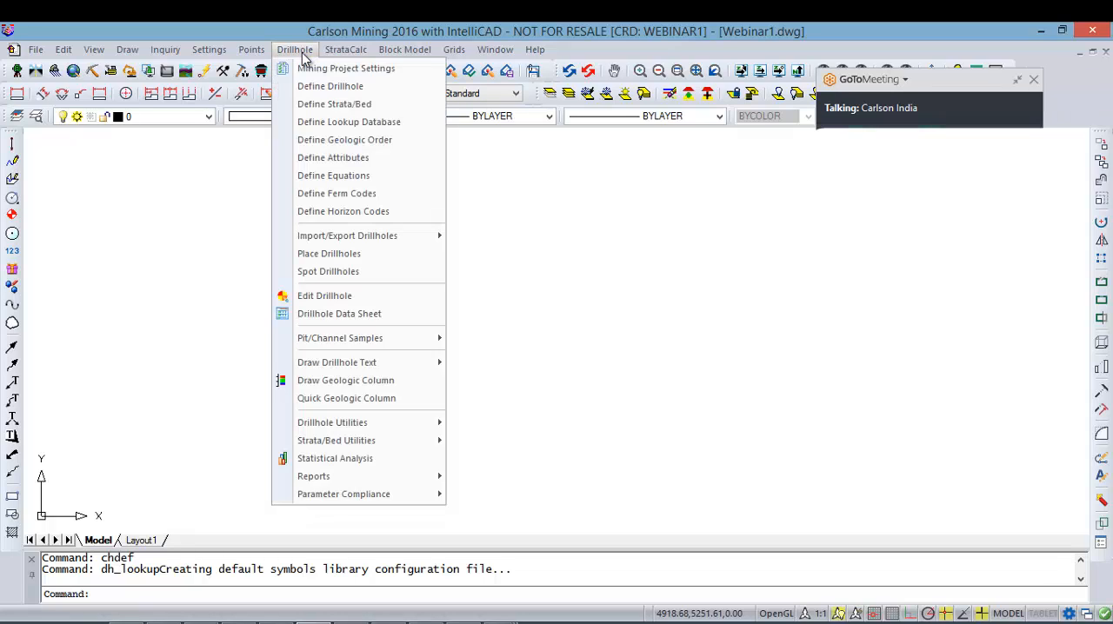
pyautogui.moveTo(351, 240)
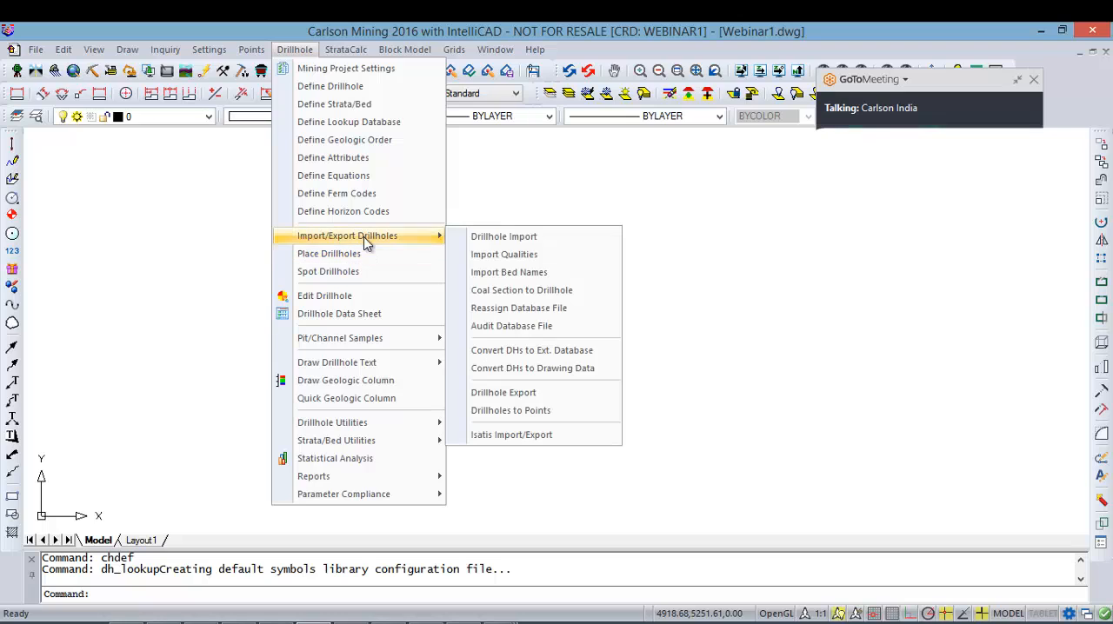
pyautogui.click(539, 241)
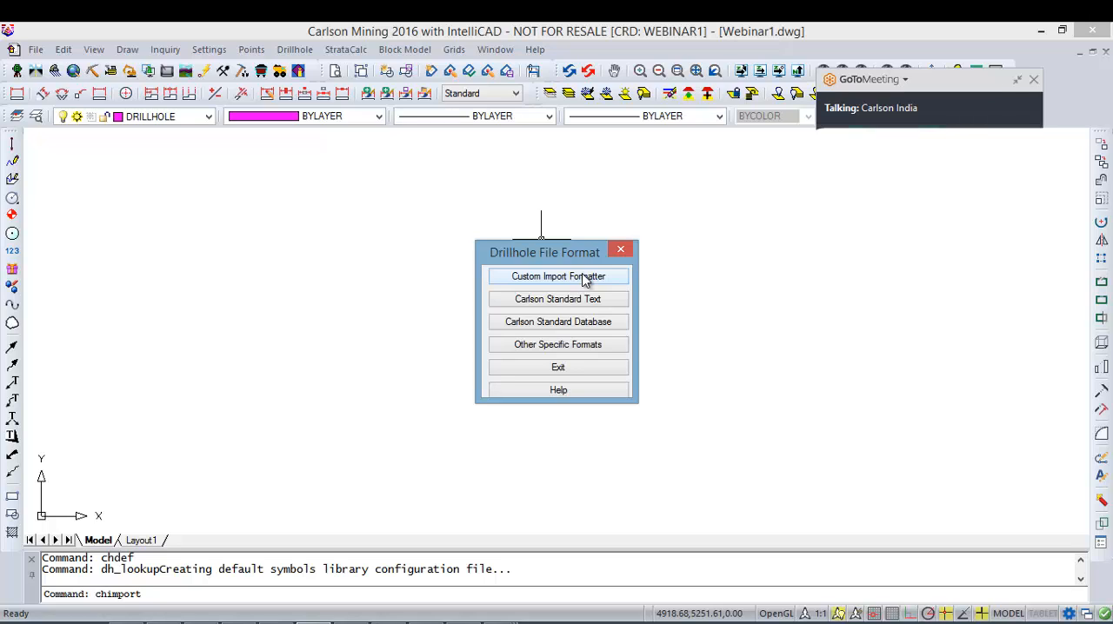
pyautogui.click(561, 323)
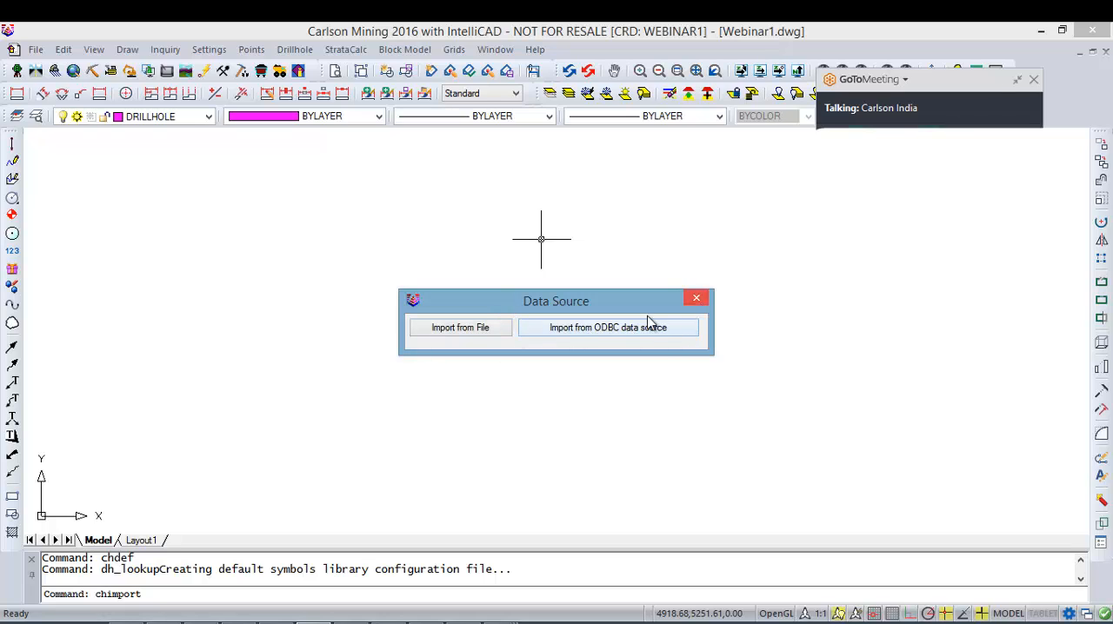
pyautogui.click(695, 299)
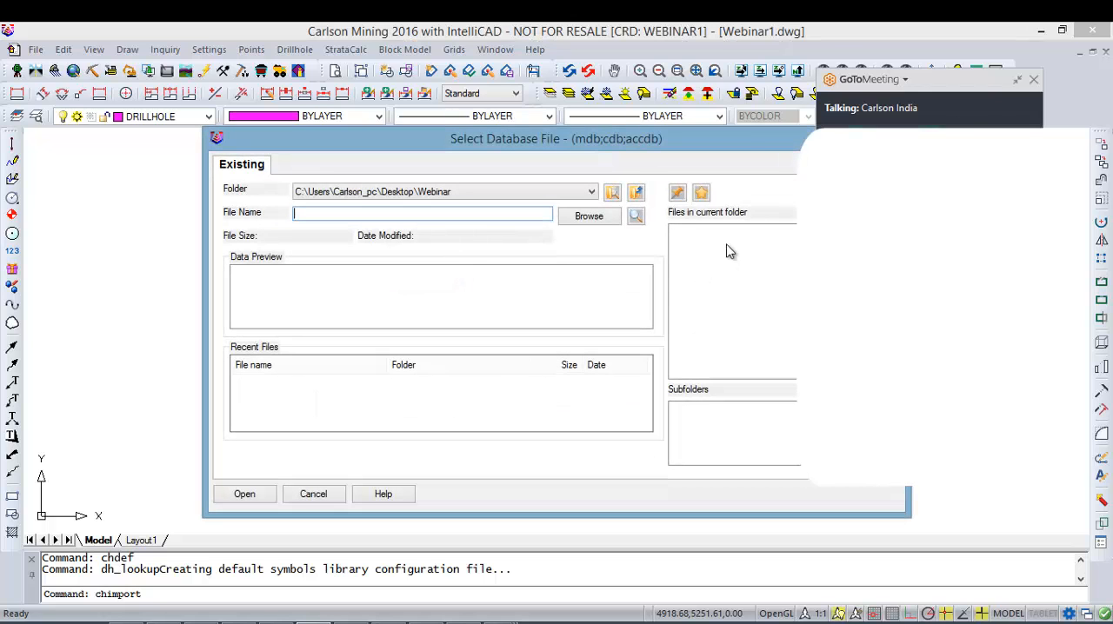
pyautogui.moveTo(743, 134); pyautogui.dragTo(418, 157)
pyautogui.click(574, 165)
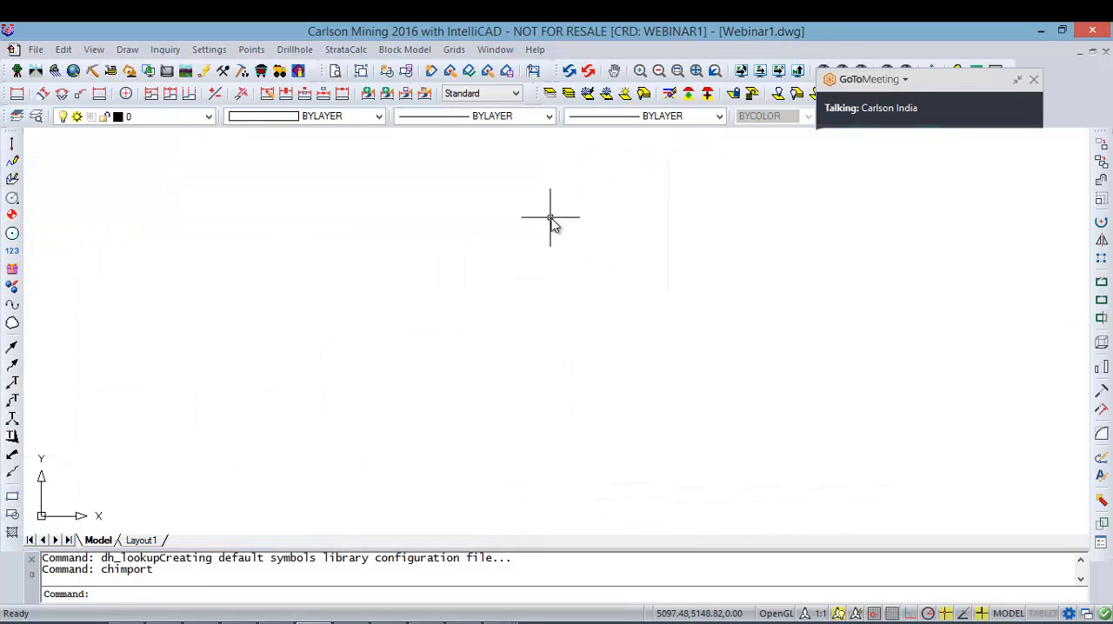
# Step: Reopen Drillhole Import, examine the list of other specific drillhole file formats, and exit it
pyautogui.rightClick(553, 222)
pyautogui.click(617, 230)
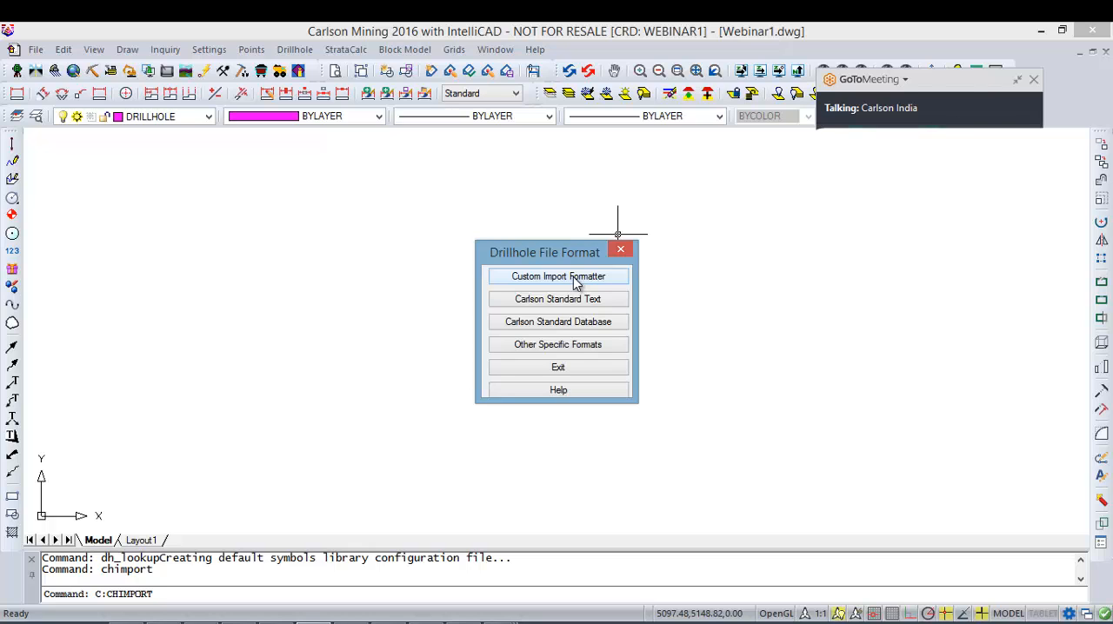
pyautogui.click(584, 346)
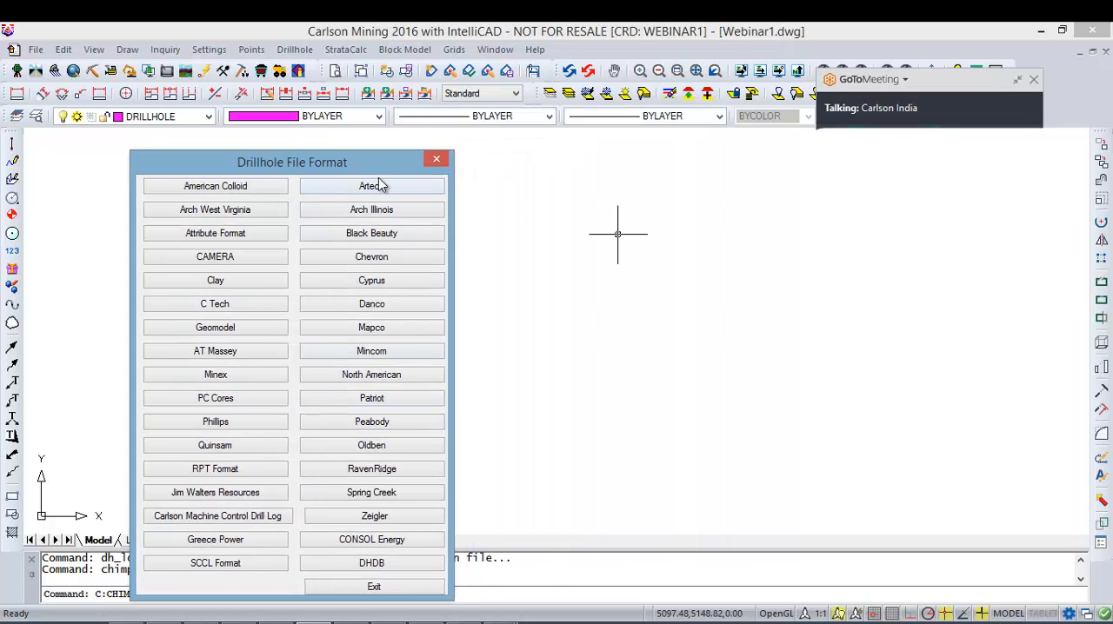
pyautogui.moveTo(384, 164); pyautogui.dragTo(597, 92)
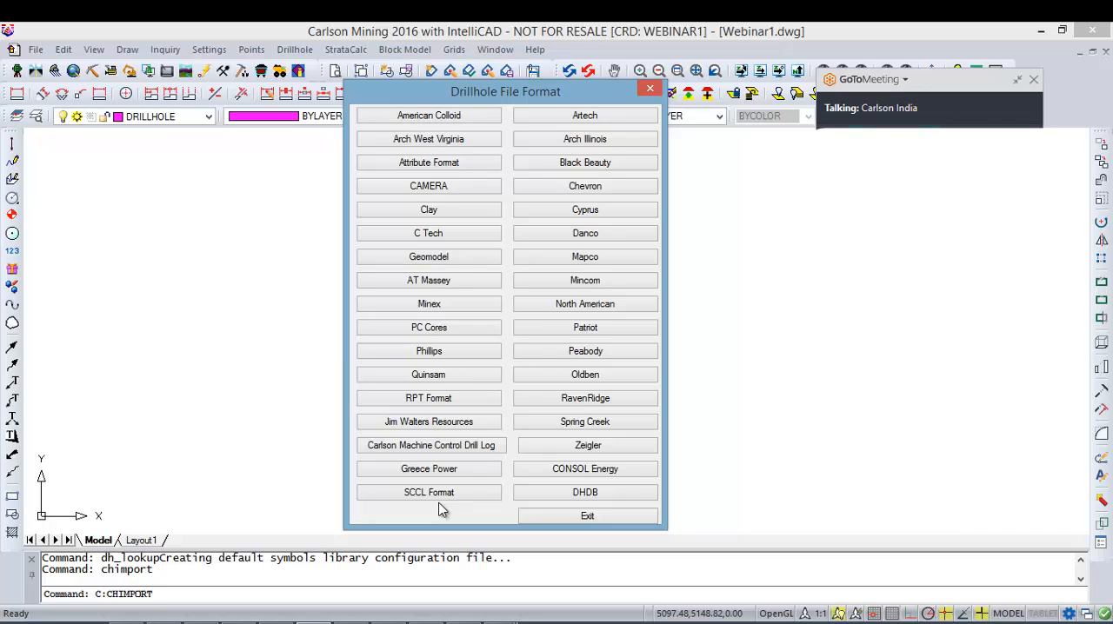
pyautogui.click(575, 517)
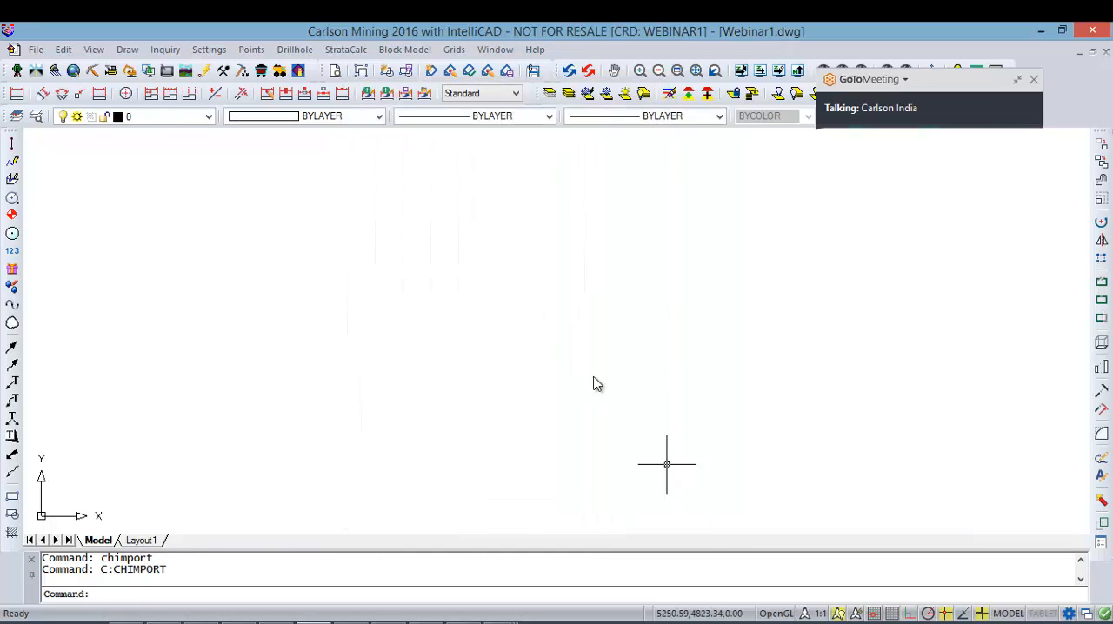
# Step: Start a drillhole import with the Custom Import Formatter, using separate drillhole and strata files
pyautogui.rightClick(411, 216)
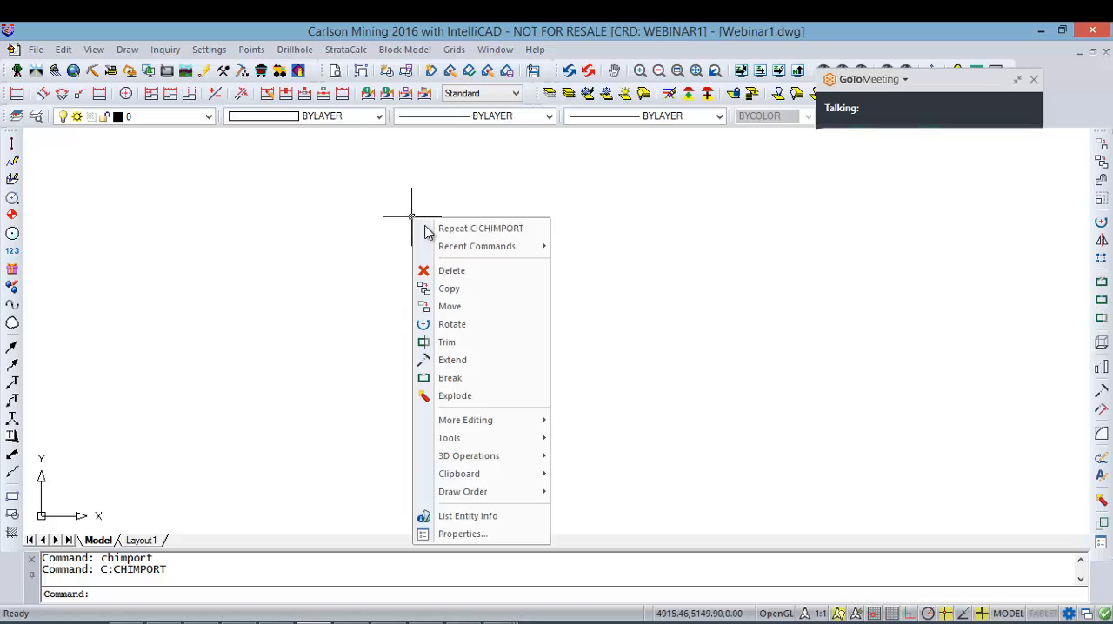
pyautogui.click(485, 229)
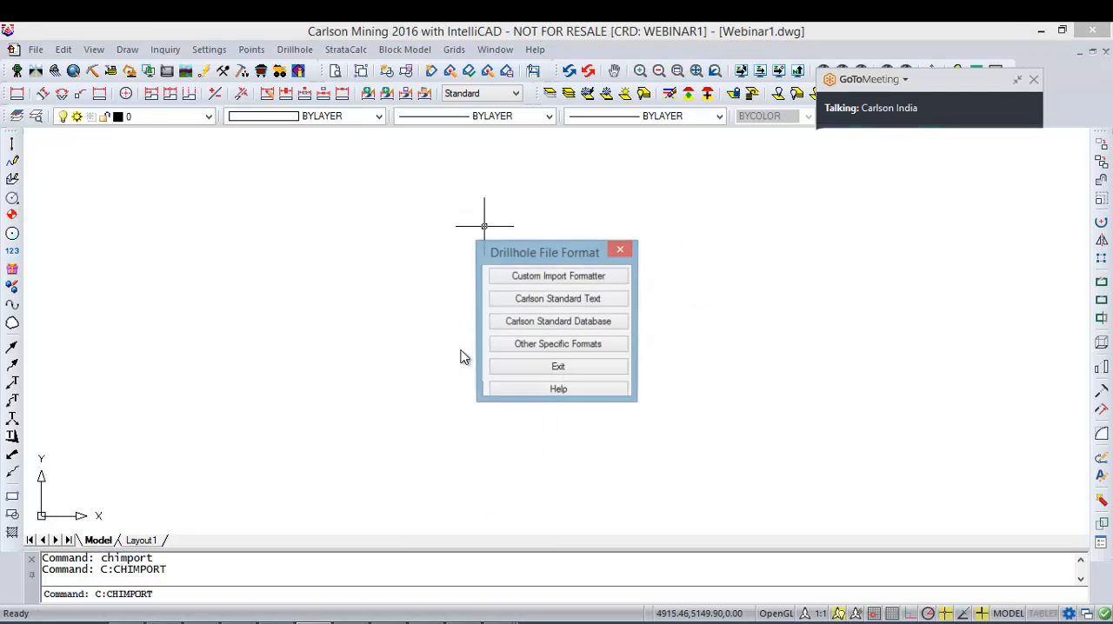
pyautogui.click(561, 276)
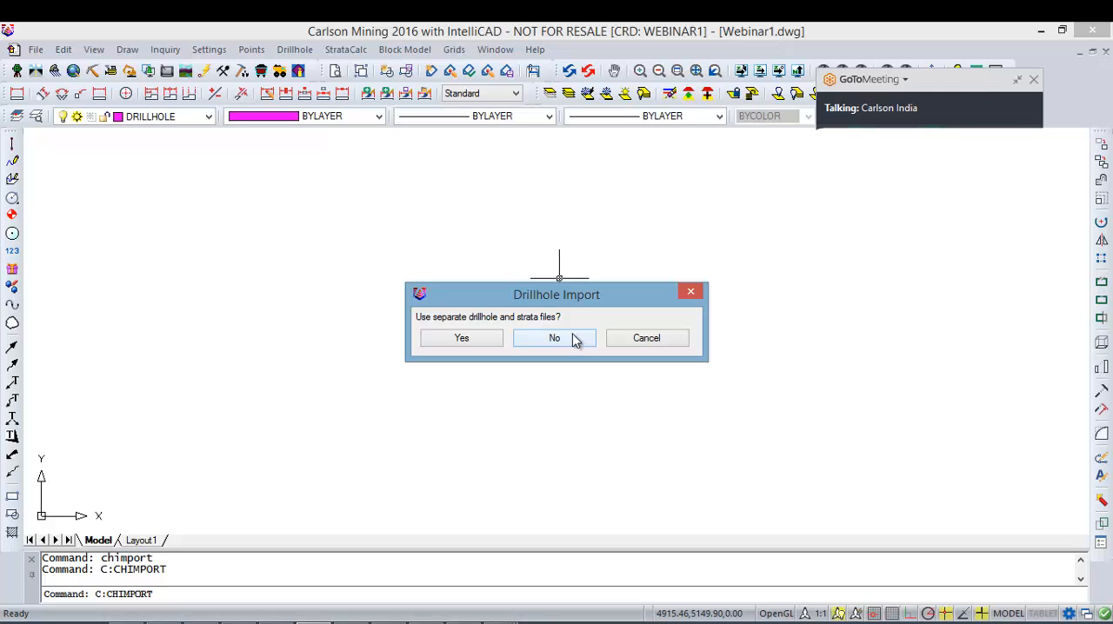
pyautogui.click(459, 339)
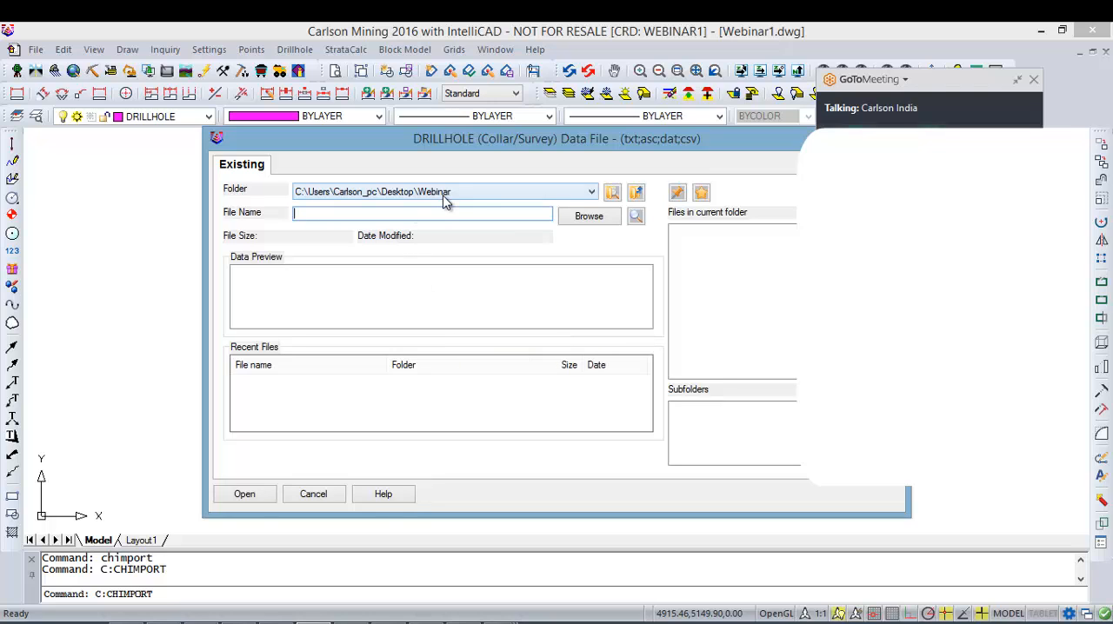
# Step: Select Collar-carl.csv in the Desktop folder as the drillhole collar/survey data file
pyautogui.moveTo(502, 146); pyautogui.dragTo(370, 158)
pyautogui.click(362, 202)
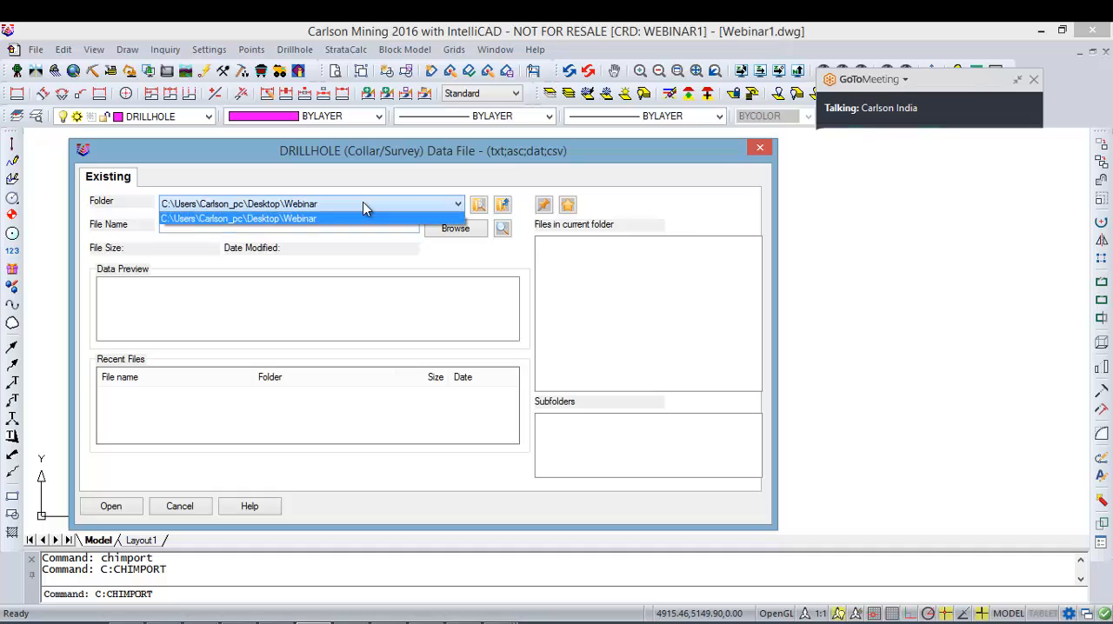
pyautogui.click(365, 202)
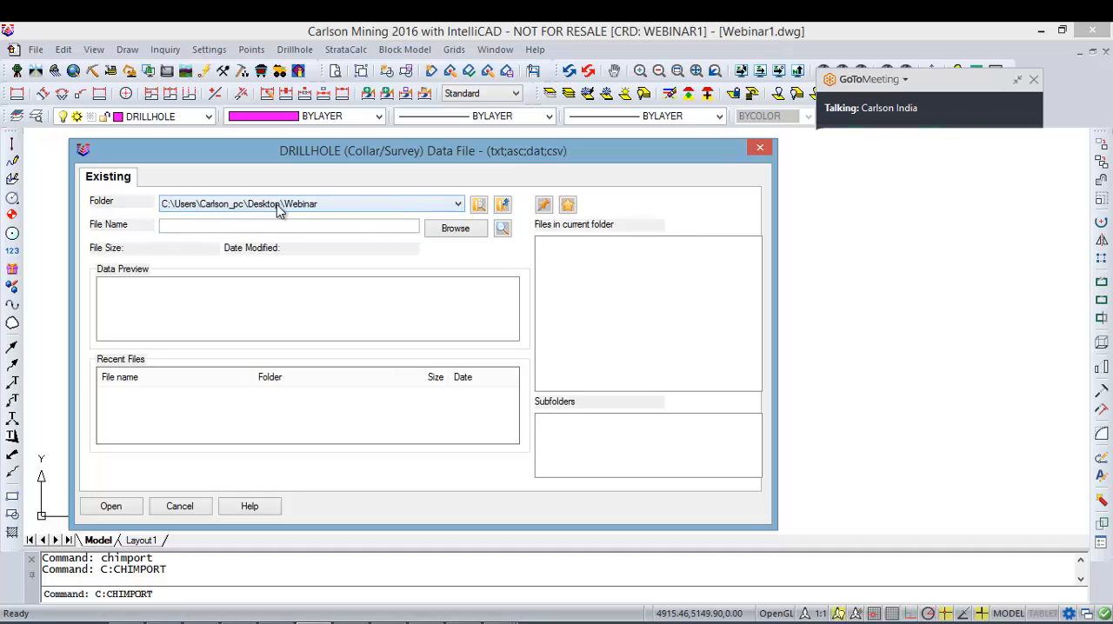
pyautogui.click(503, 205)
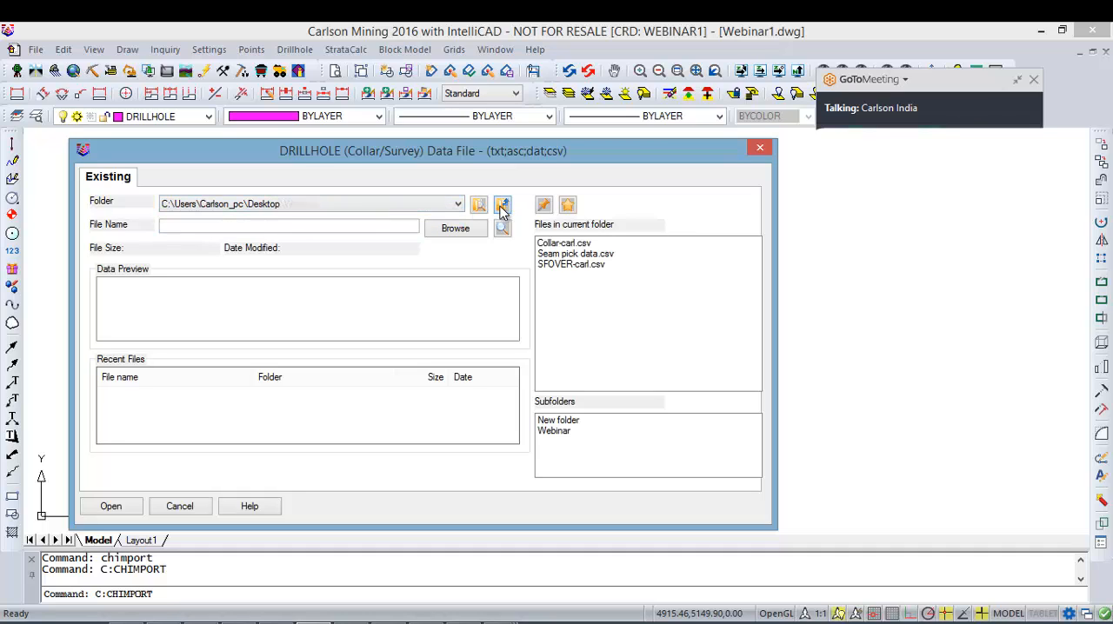
pyautogui.click(572, 245)
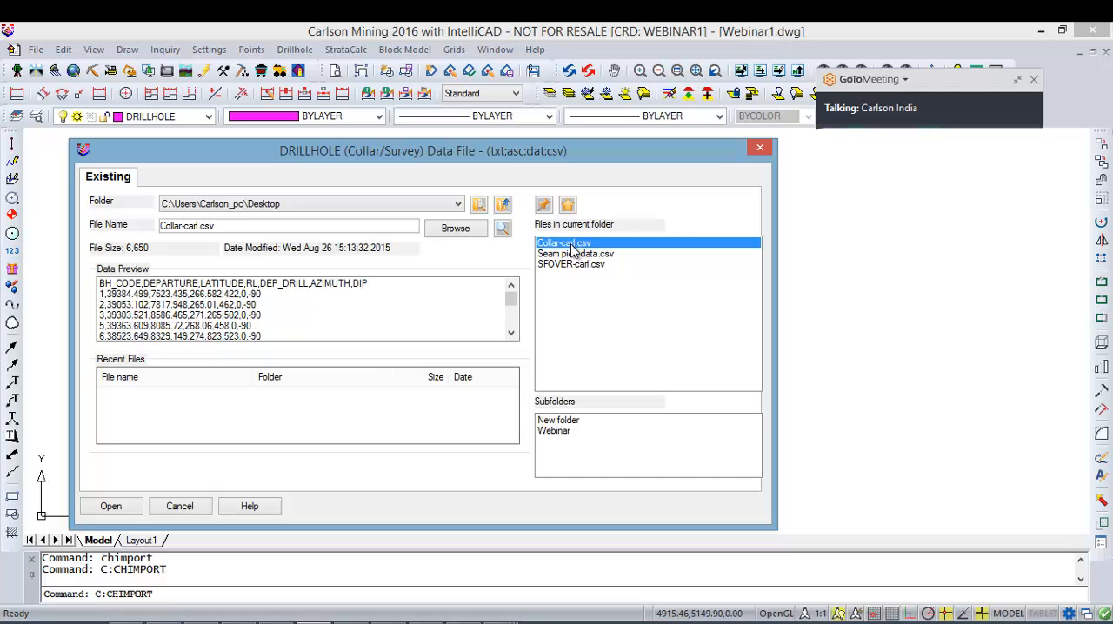
# Step: Switch to Excel and display the Collar-carl.csv sheet to examine its collar data columns
pyautogui.click(502, 622)
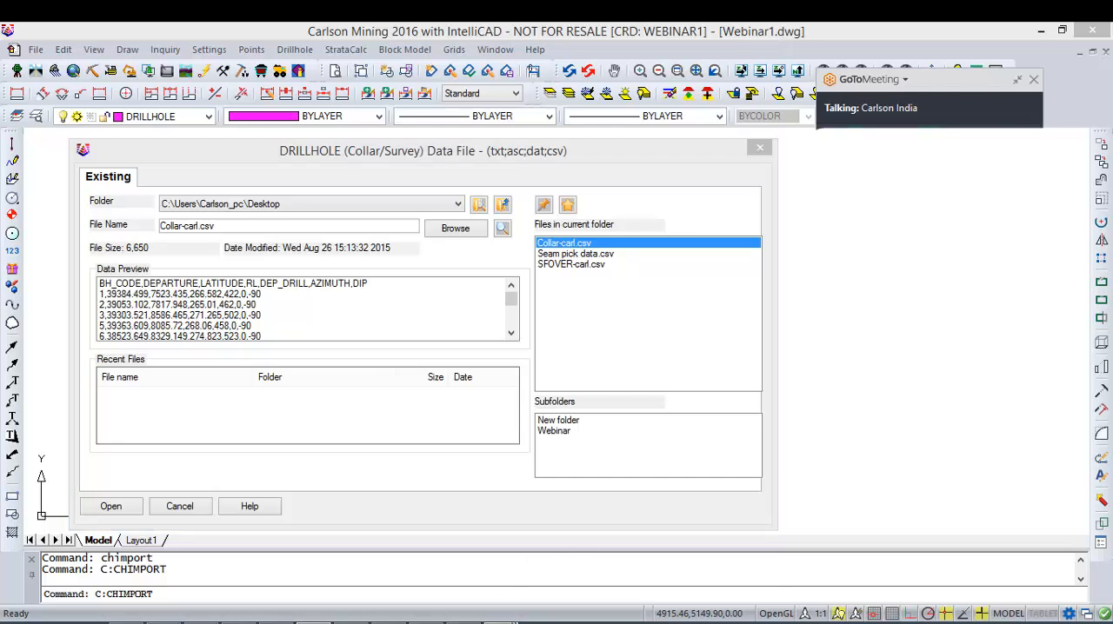
pyautogui.click(349, 560)
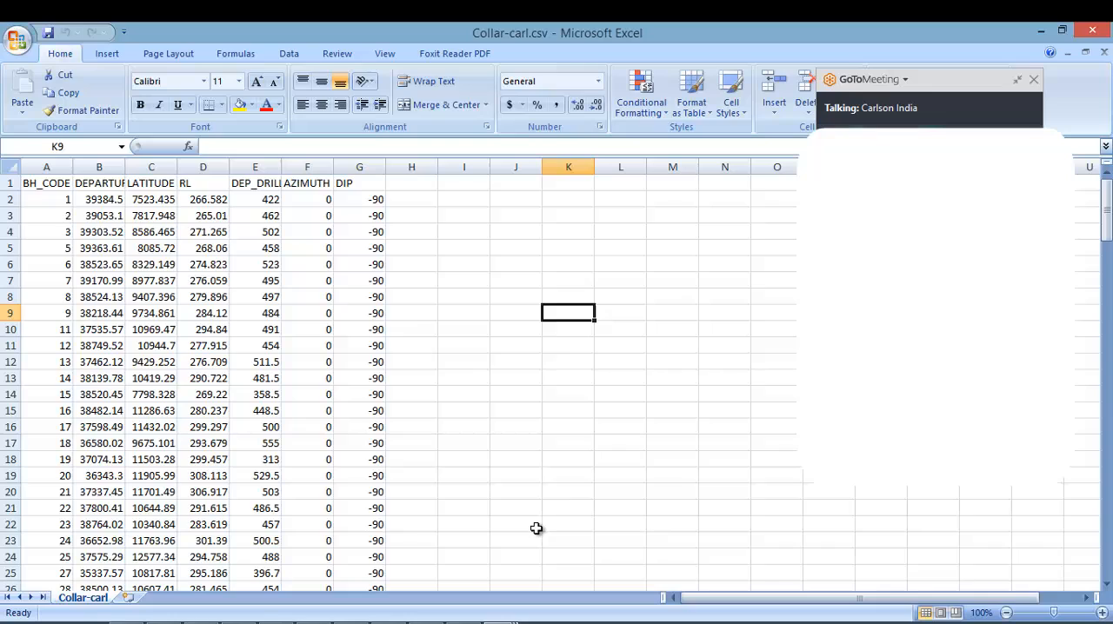
# Step: Insert a blank row above the column headings in the Collar-carl.csv sheet
pyautogui.click(186, 260)
pyautogui.moveTo(43, 185); pyautogui.dragTo(360, 184)
pyautogui.click(465, 231)
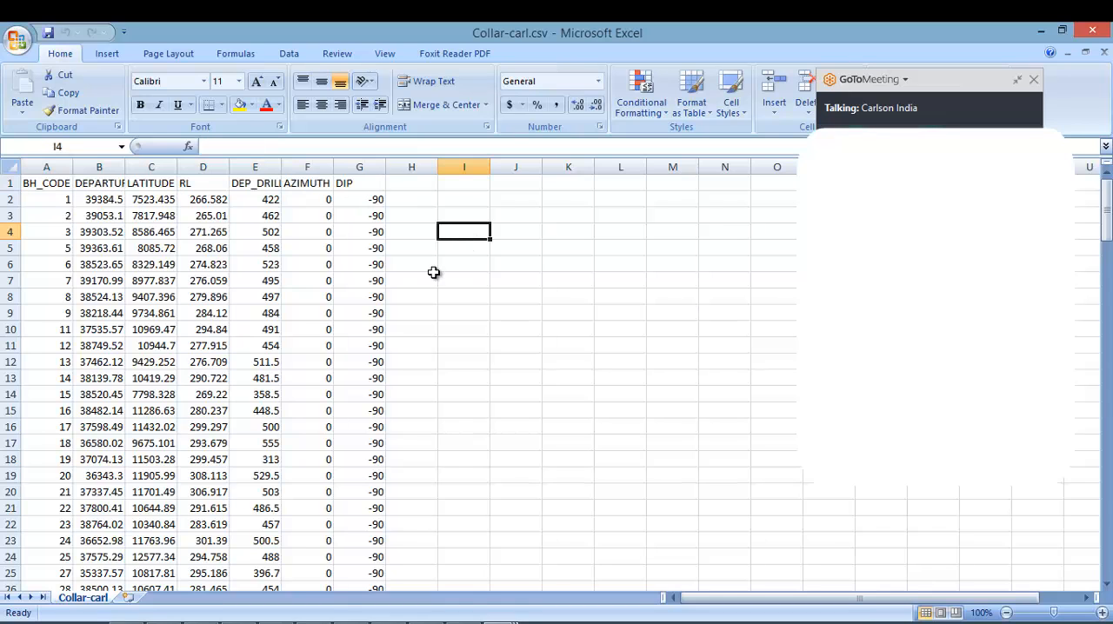
pyautogui.click(9, 183)
pyautogui.rightClick(10, 183)
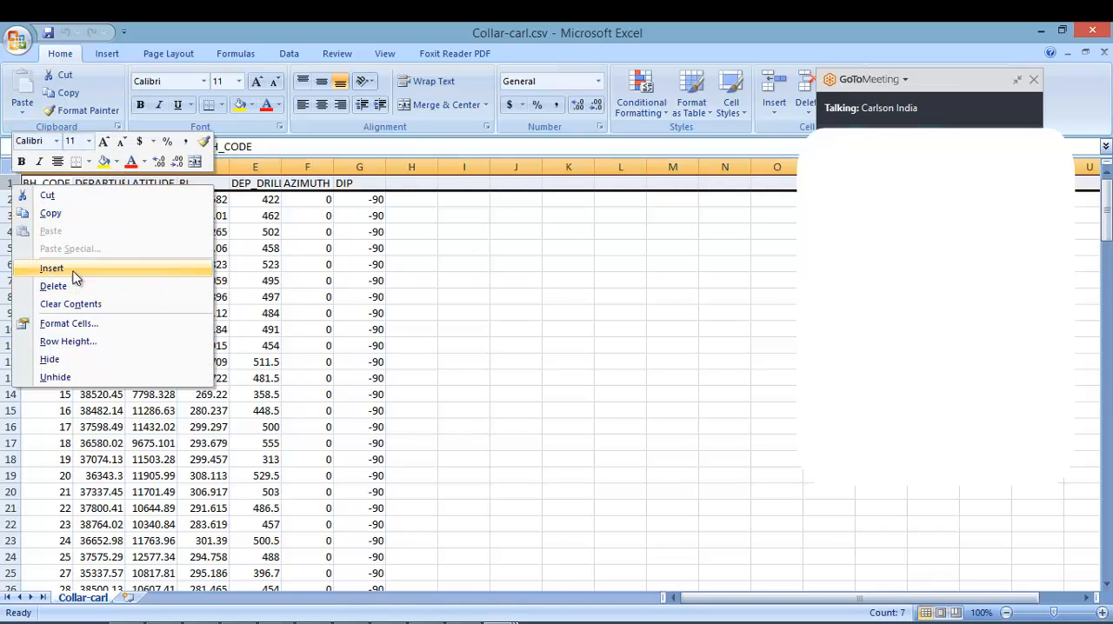
pyautogui.click(65, 269)
pyautogui.click(588, 284)
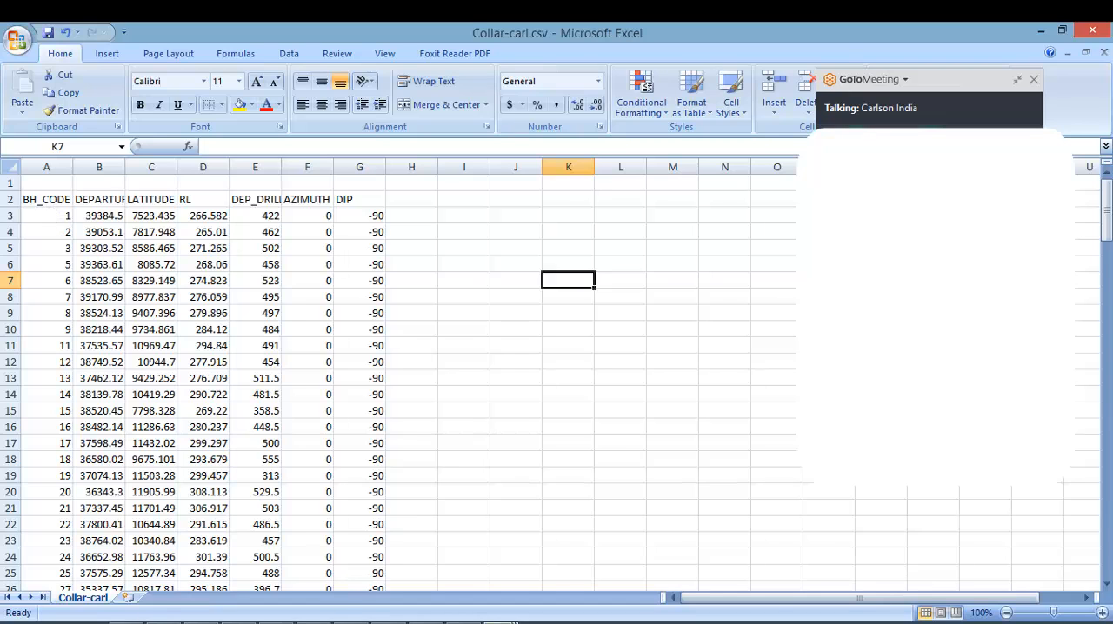
# Step: Display the Seam pick data.csv and SFOVER-carl.csv sheets to examine their strata and quality columns, and return to Carlson Mining
pyautogui.click(509, 570)
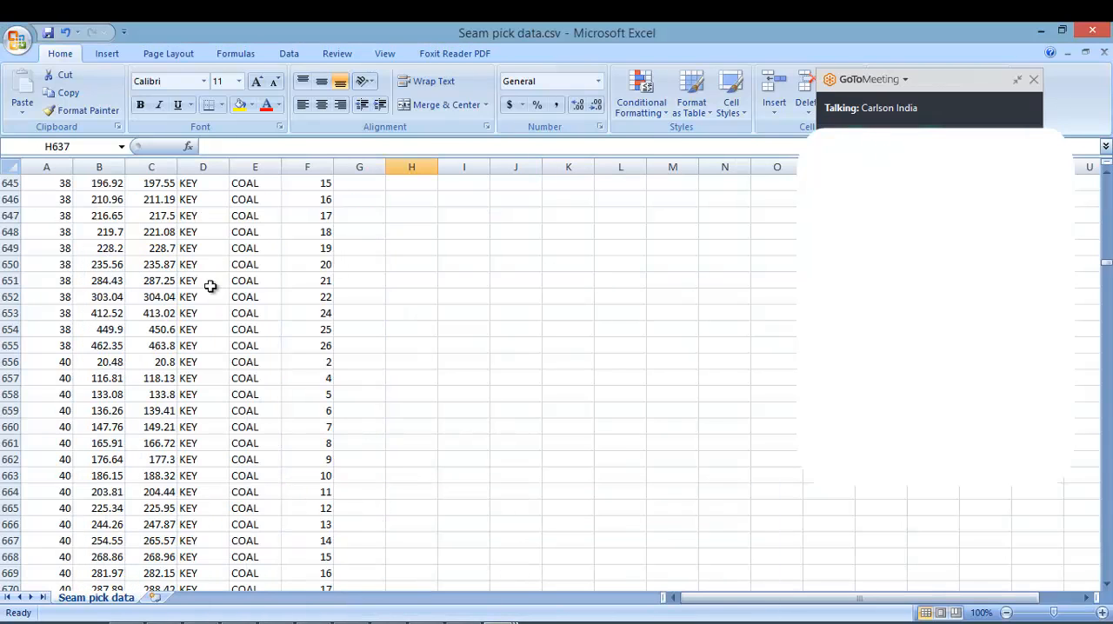
pyautogui.scroll(13, 217, 291)
pyautogui.moveTo(1103, 261); pyautogui.dragTo(1104, 178)
pyautogui.click(190, 311)
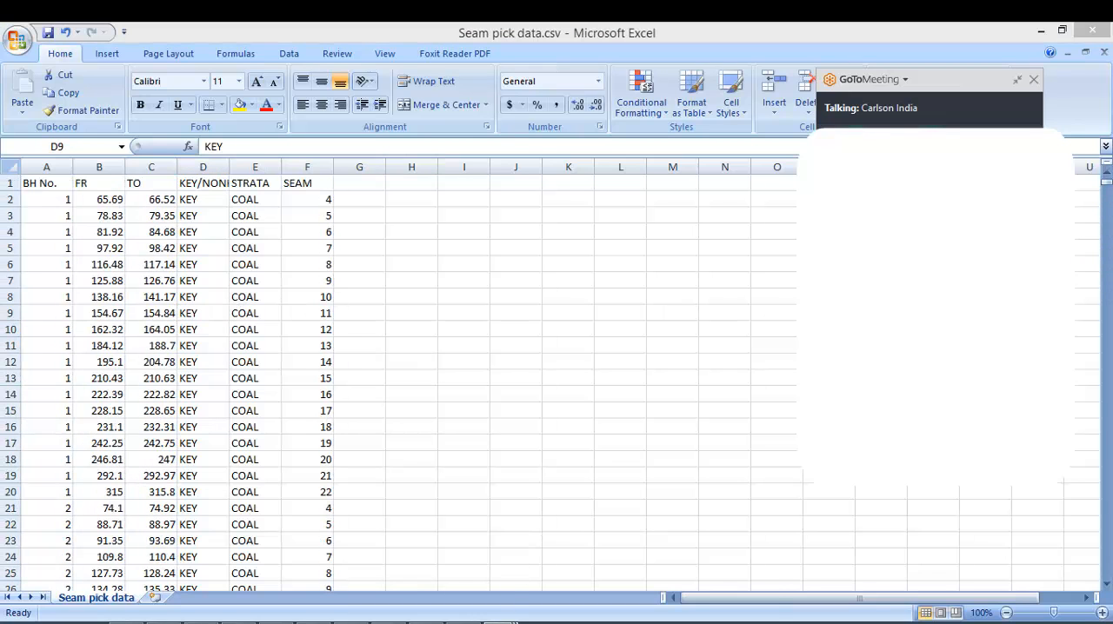
pyautogui.moveTo(501, 622)
pyautogui.click(676, 574)
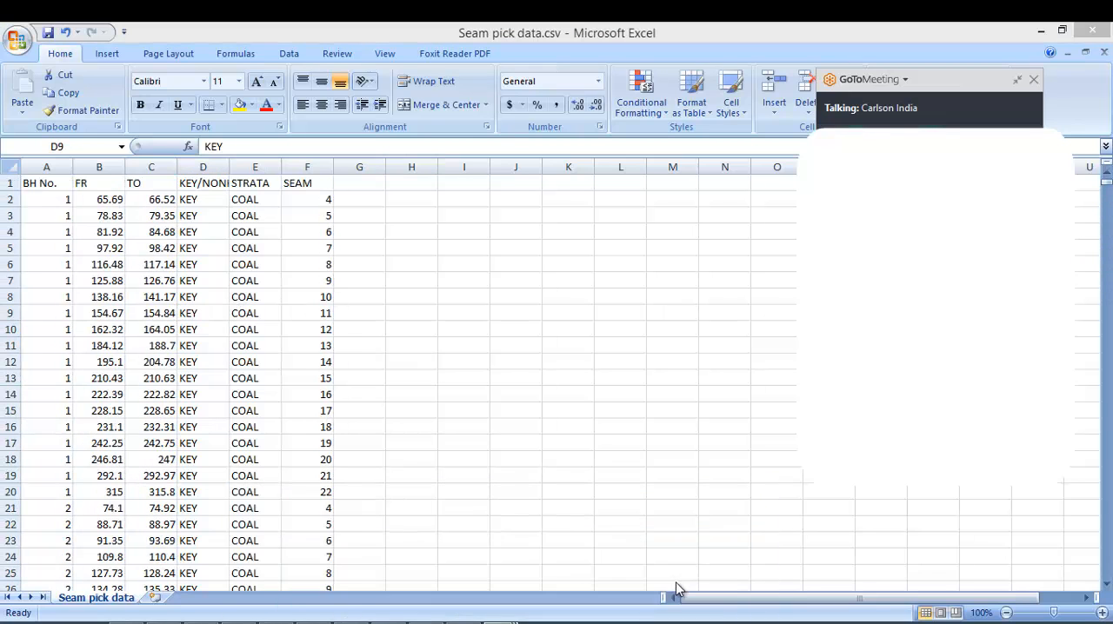
pyautogui.click(118, 256)
pyautogui.moveTo(60, 199); pyautogui.dragTo(390, 572)
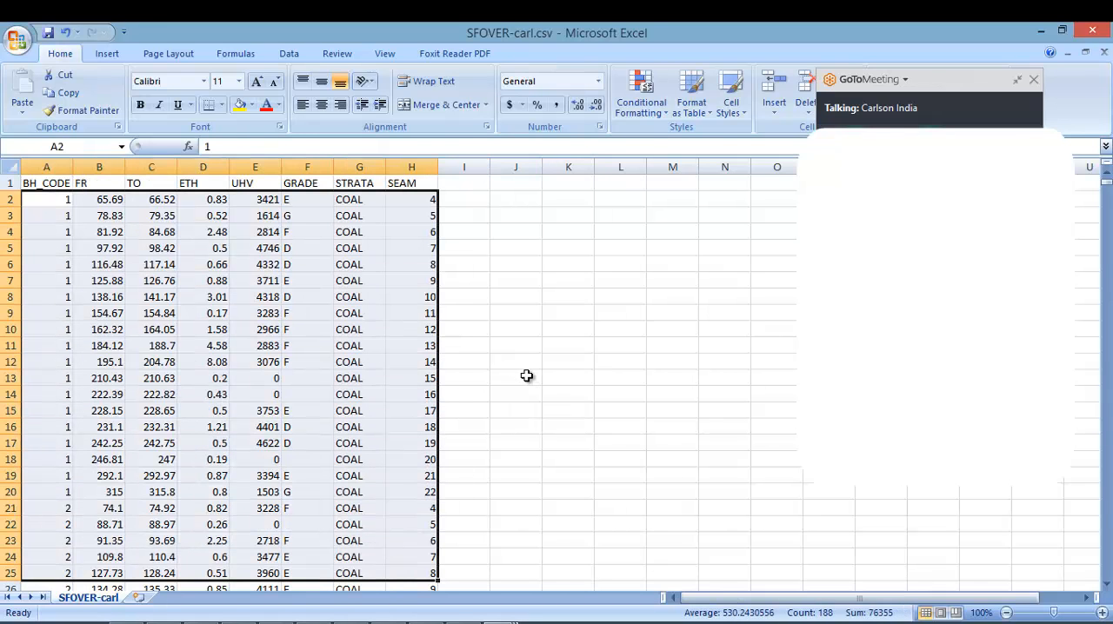
pyautogui.click(1041, 30)
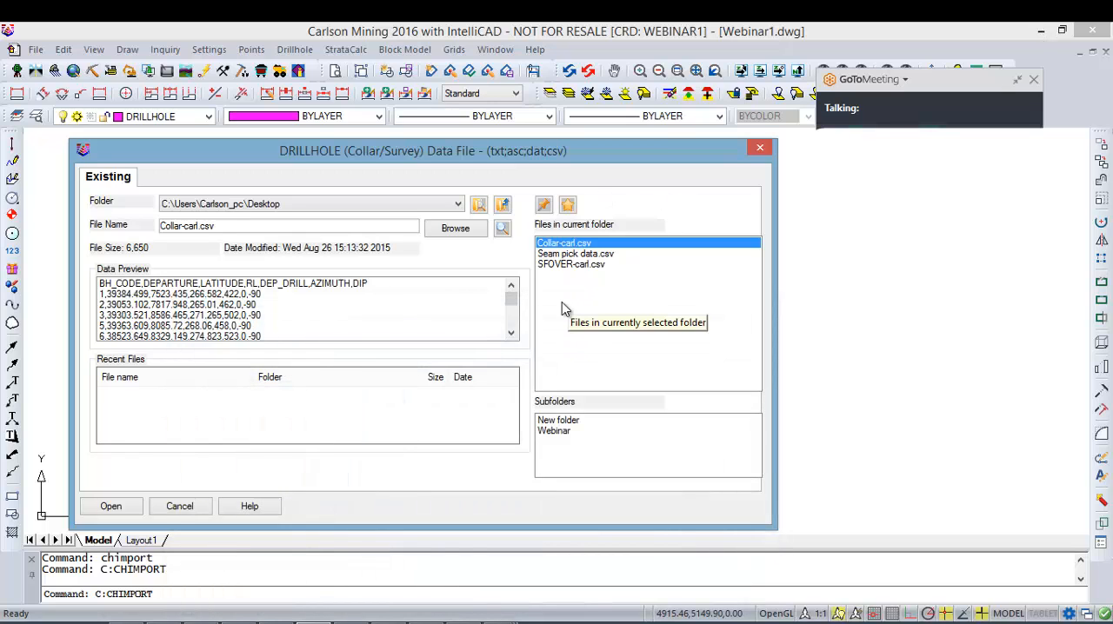
# Step: Accept Collar-carl.csv as the drillhole data file and choose Seam pick data.csv as the strata data file
pyautogui.doubleClick(579, 247)
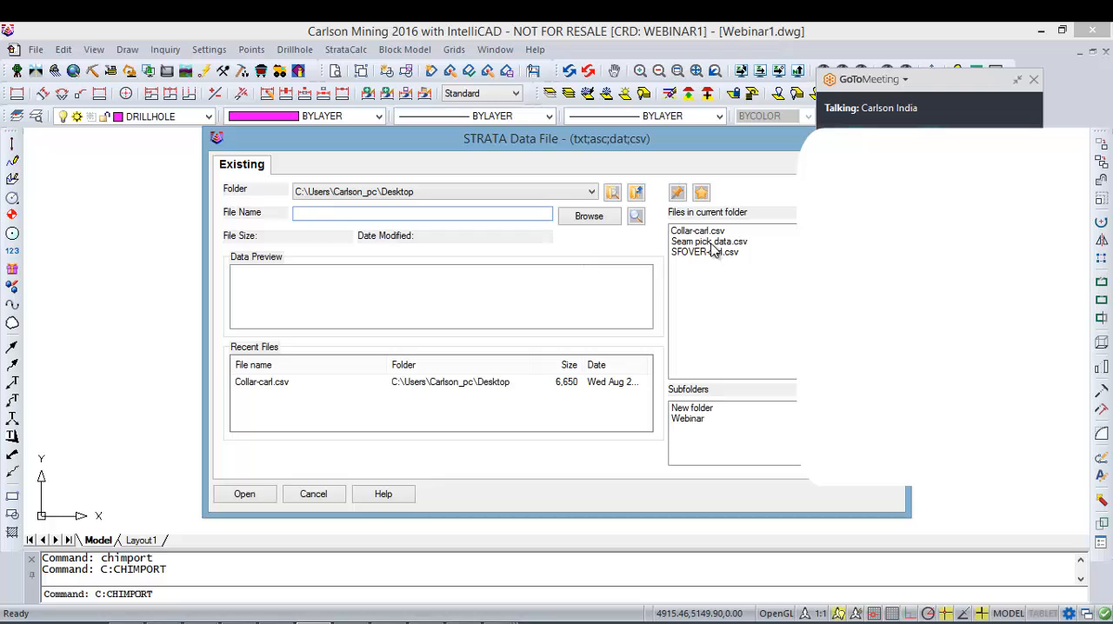
pyautogui.moveTo(576, 146); pyautogui.dragTo(414, 145)
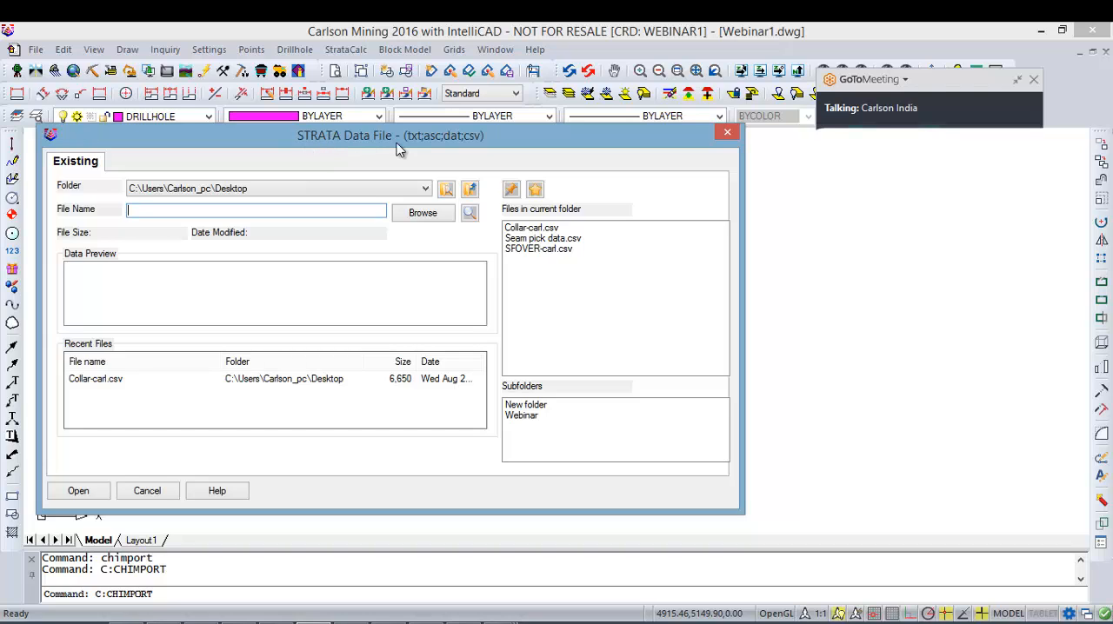
pyautogui.click(541, 238)
pyautogui.doubleClick(542, 240)
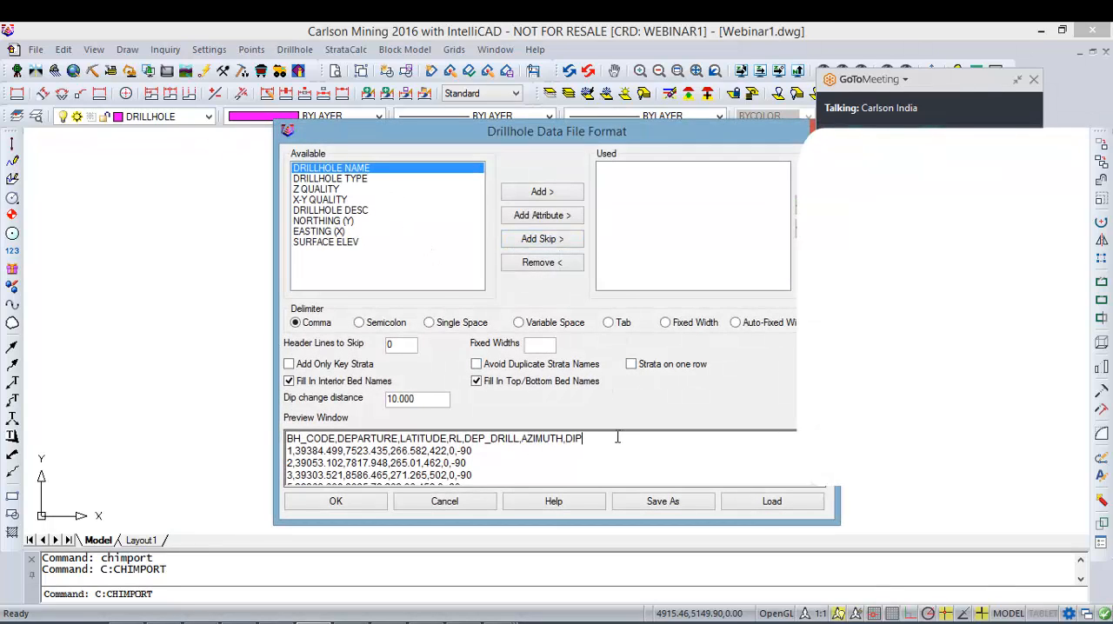
# Step: Switch to Excel and place the Collar-carl.csv window beside the Drillhole Data File Format dialog for comparison
pyautogui.moveTo(617, 437); pyautogui.dragTo(287, 438)
pyautogui.moveTo(598, 133); pyautogui.dragTo(396, 111)
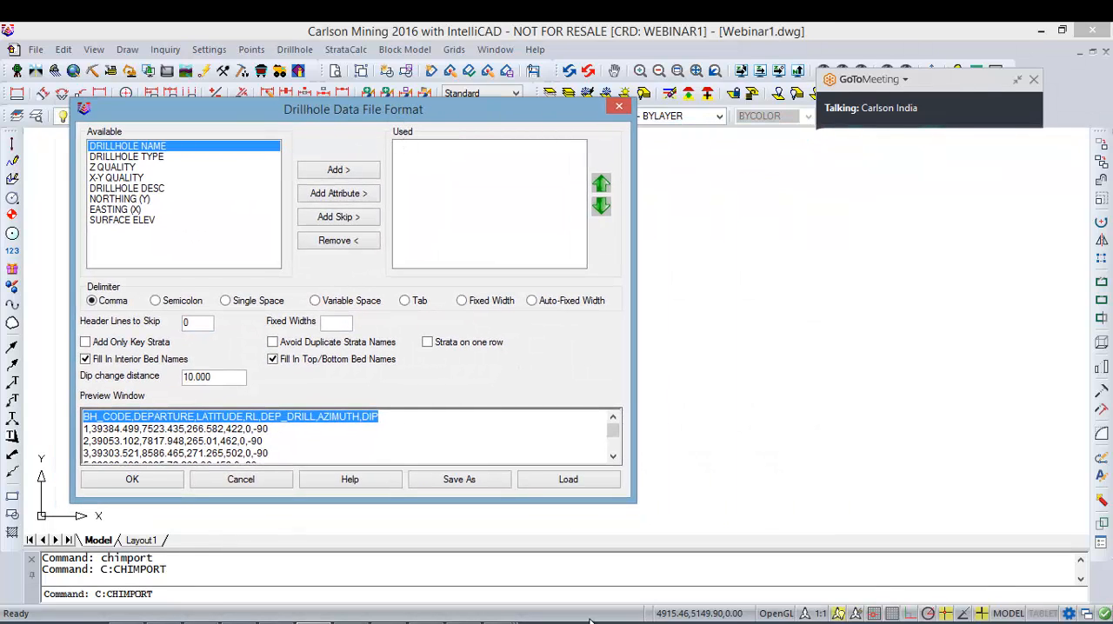
pyautogui.click(501, 622)
pyautogui.click(353, 545)
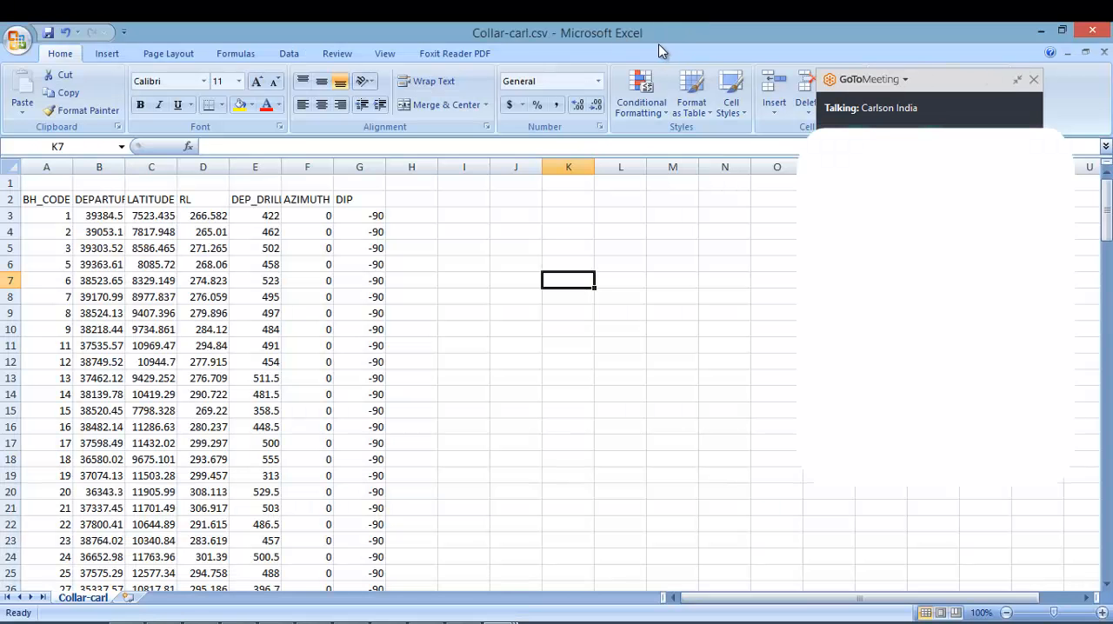
pyautogui.doubleClick(649, 39)
pyautogui.moveTo(624, 107); pyautogui.dragTo(914, 119)
# Step: Examine the collar column headings one by one from BH_CODE to DIP against the dialog's preview and available fields
pyautogui.click(471, 280)
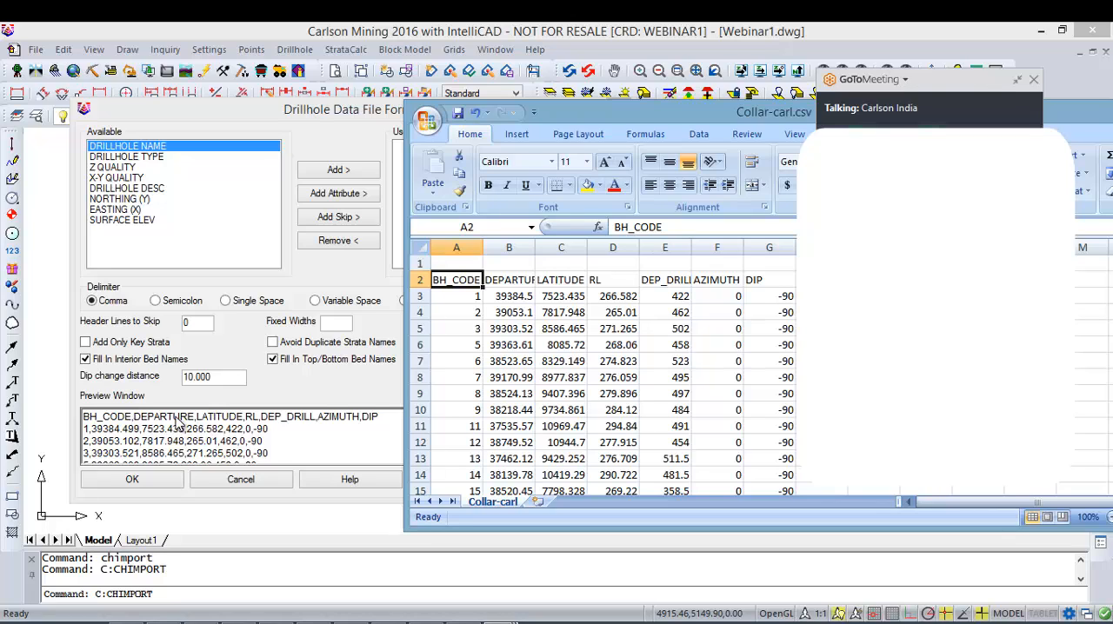
pyautogui.click(514, 279)
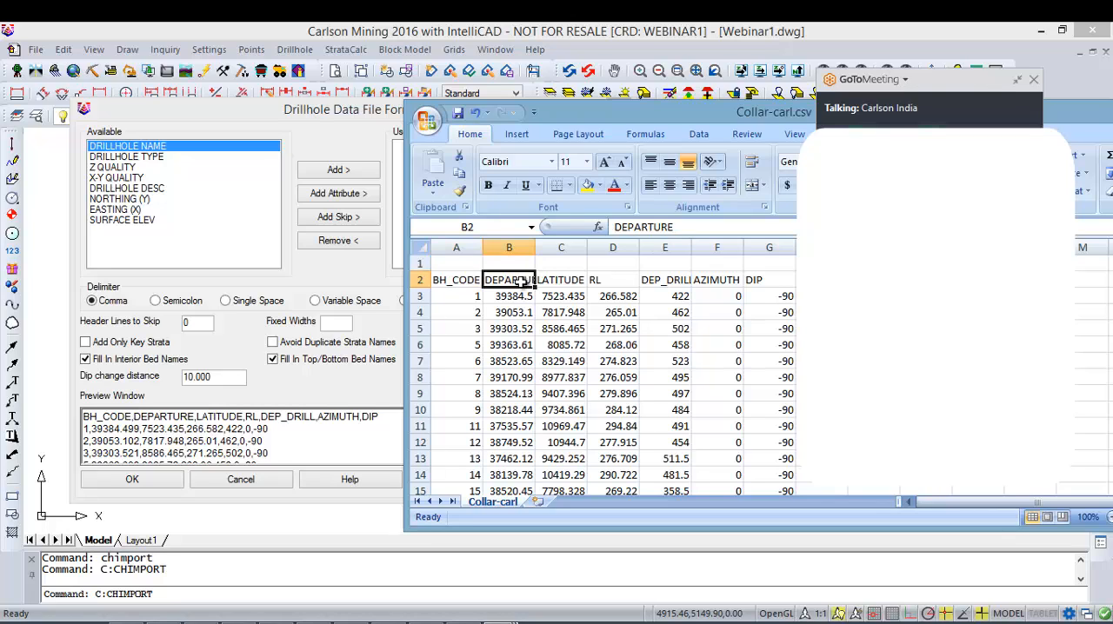
pyautogui.click(557, 280)
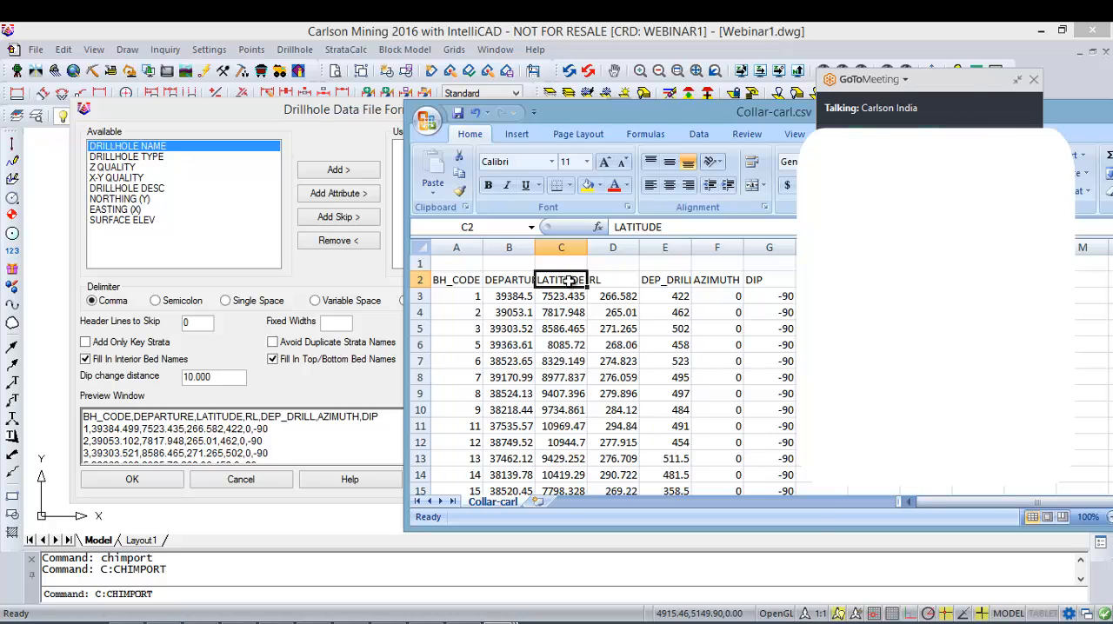
pyautogui.click(600, 283)
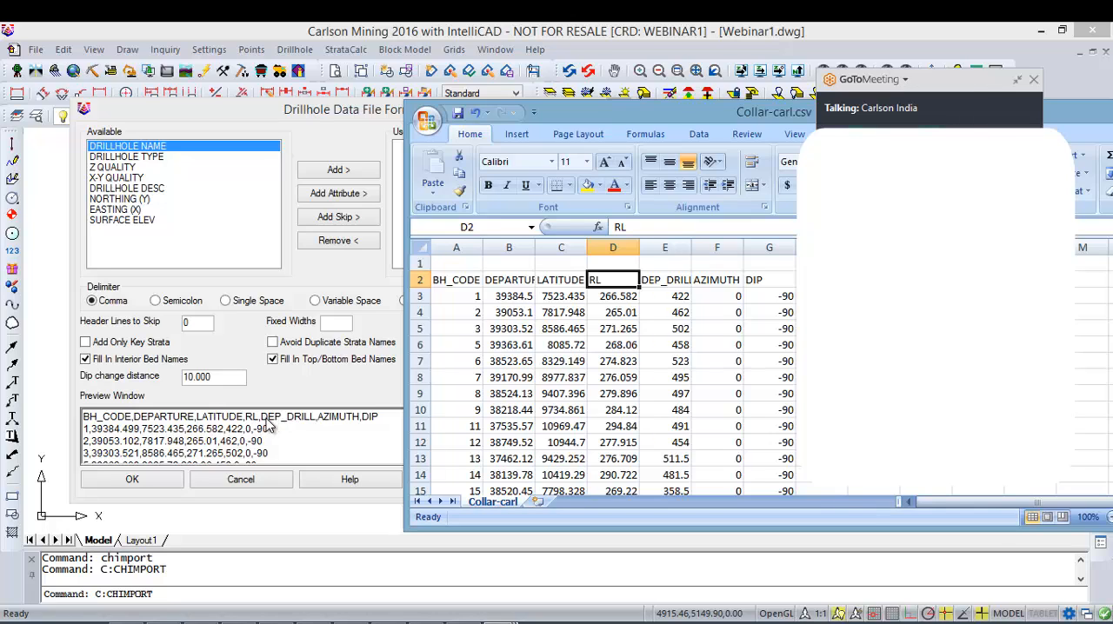
pyautogui.click(666, 283)
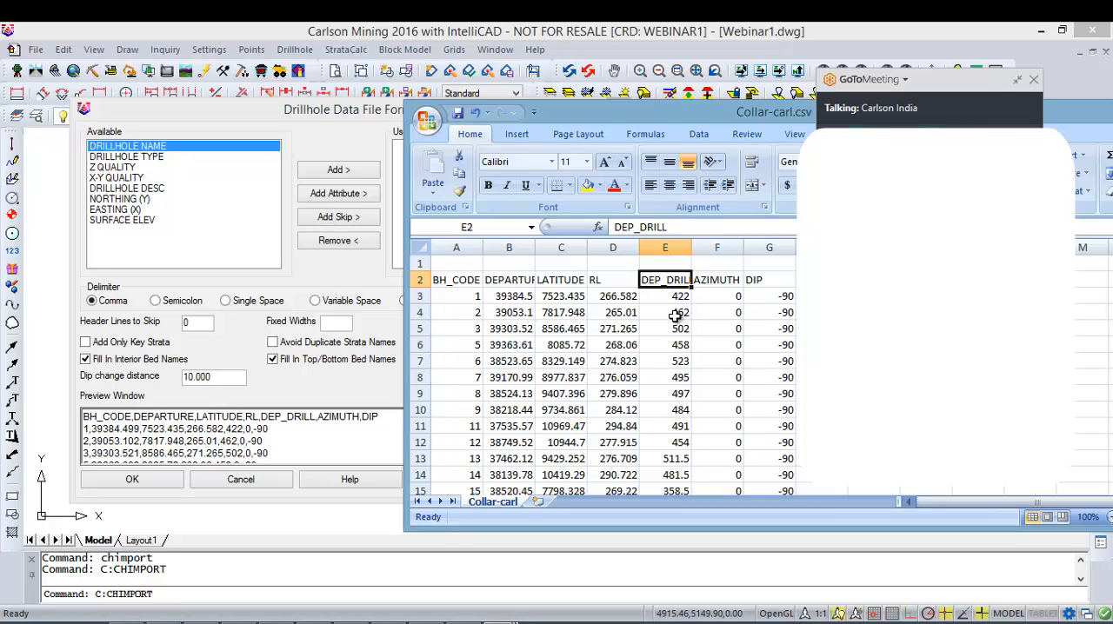
pyautogui.click(615, 301)
pyautogui.click(611, 282)
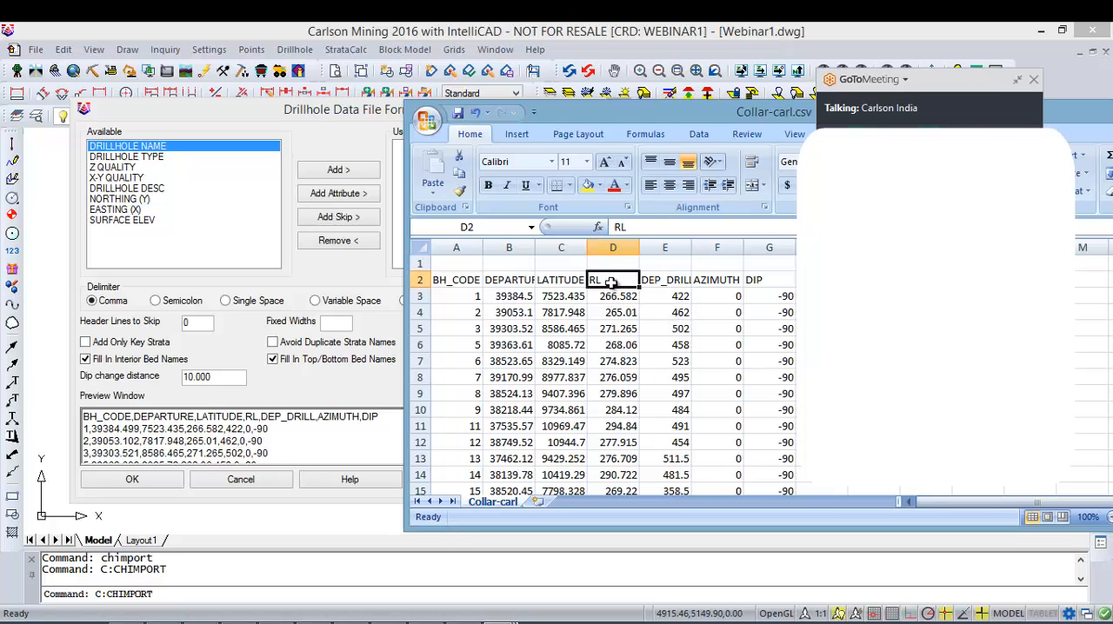
pyautogui.click(663, 281)
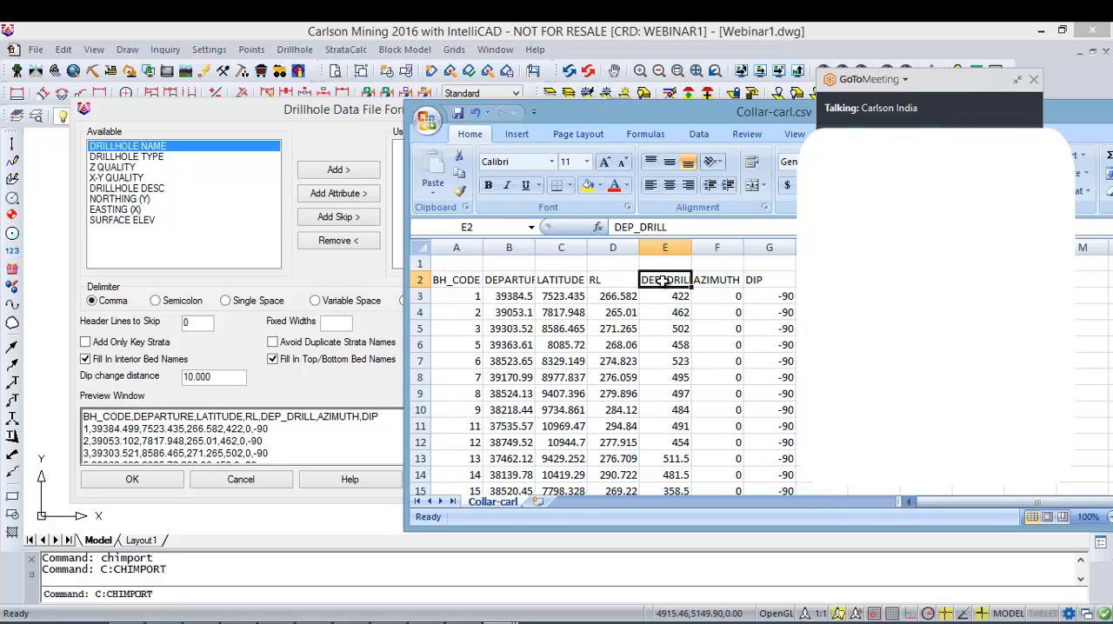
pyautogui.click(728, 279)
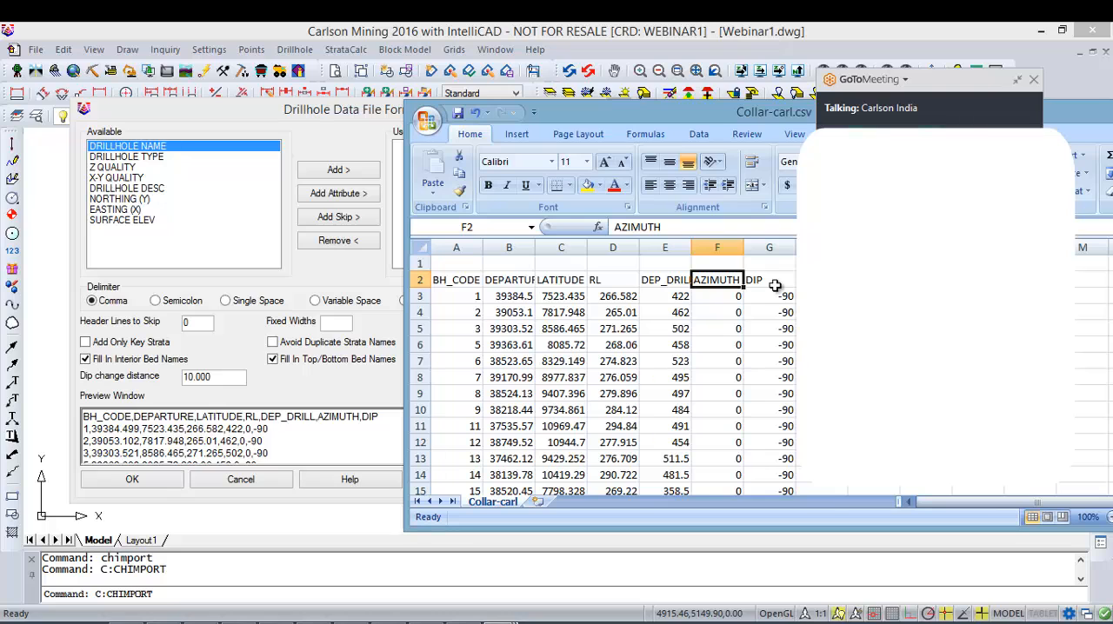
pyautogui.click(774, 281)
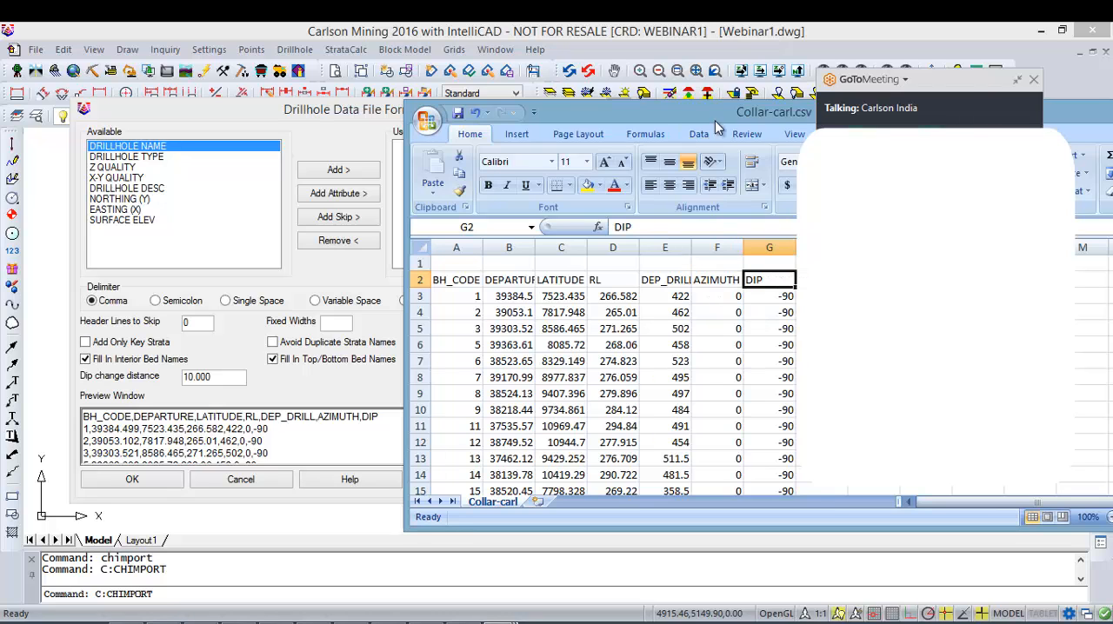
# Step: Return to the Drillhole Data File Format dialog in Carlson Mining and examine the header line in its preview
pyautogui.moveTo(714, 120); pyautogui.dragTo(574, 143)
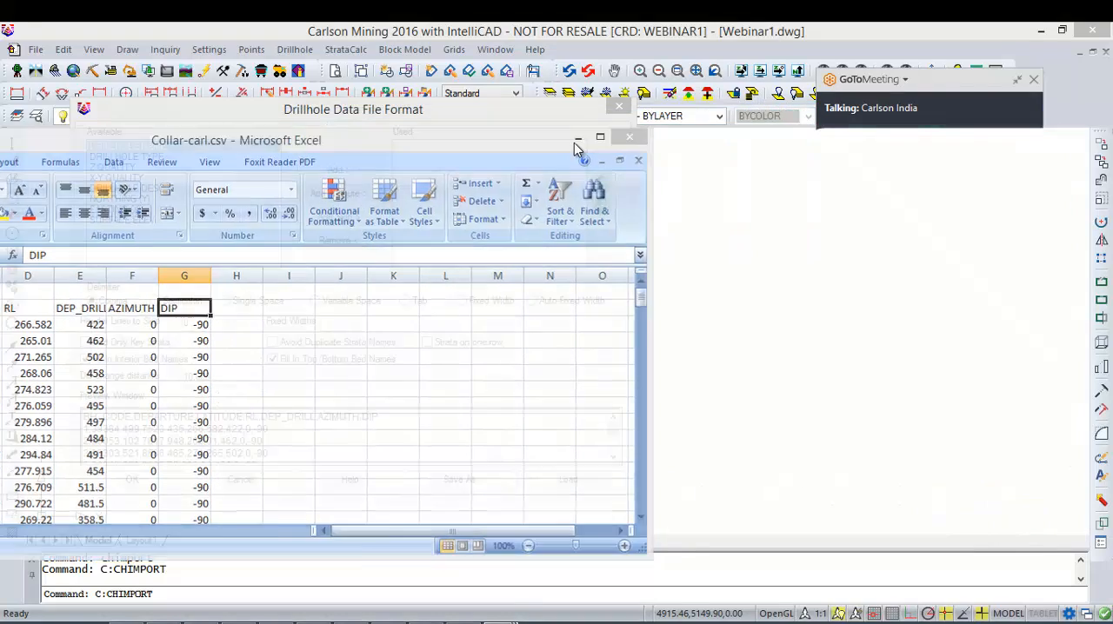
pyautogui.click(153, 438)
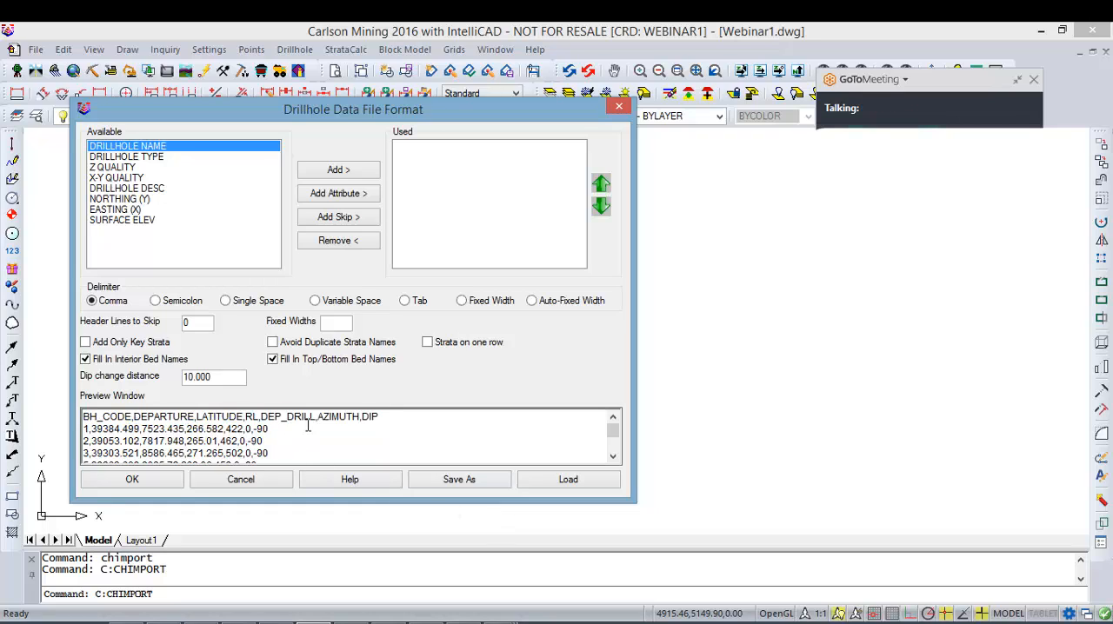
pyautogui.click(382, 428)
pyautogui.moveTo(395, 418); pyautogui.dragTo(83, 419)
pyautogui.click(330, 432)
pyautogui.moveTo(374, 418); pyautogui.dragTo(83, 419)
pyautogui.click(180, 441)
# Step: Add DRILLHOLE NAME as the first used field to match the BH_CODE column
pyautogui.moveTo(132, 416); pyautogui.dragTo(83, 417)
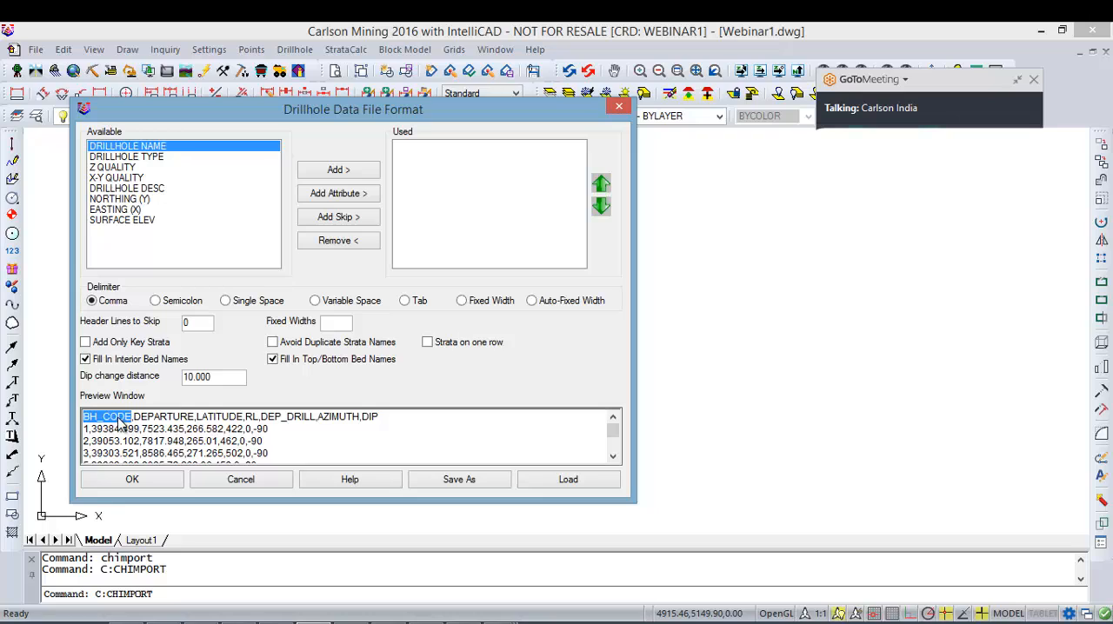
pyautogui.doubleClick(151, 149)
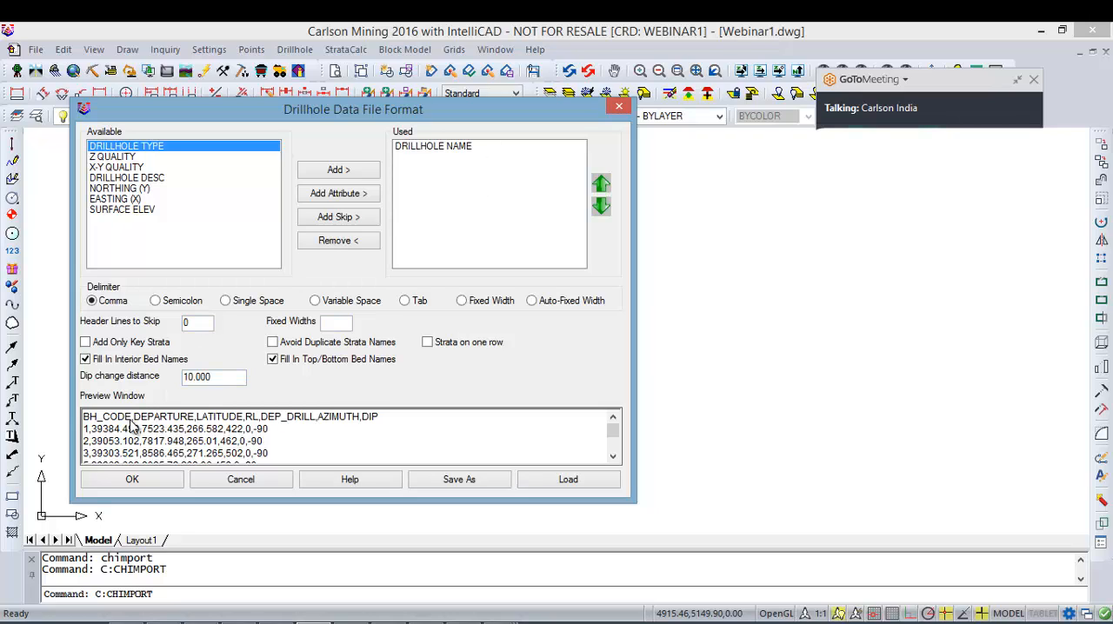
pyautogui.moveTo(133, 417); pyautogui.dragTo(50, 415)
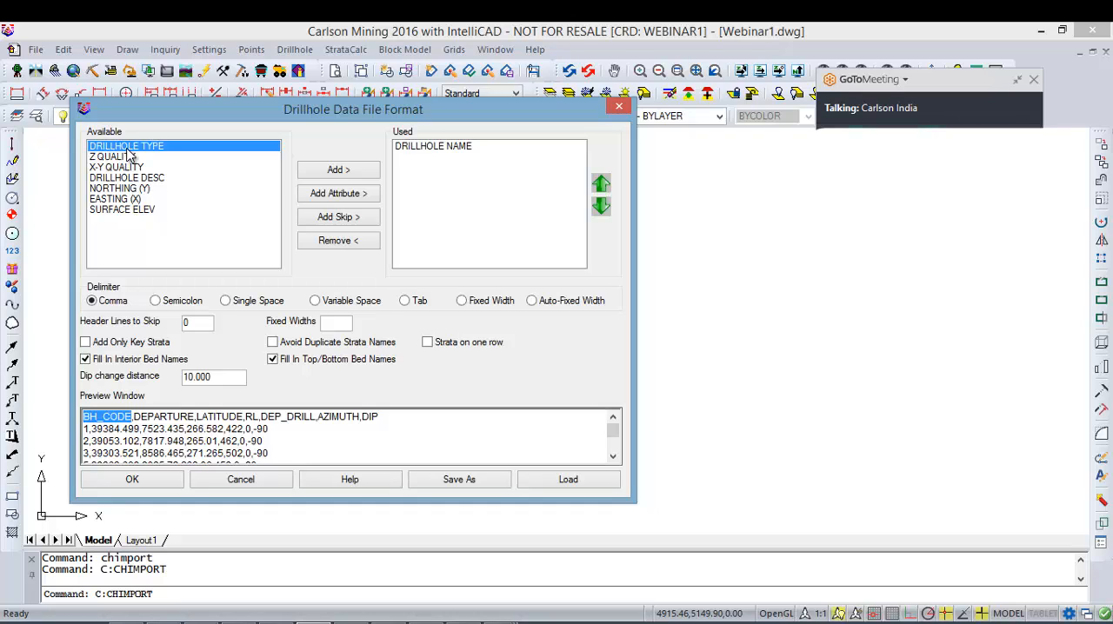
pyautogui.moveTo(285, 419); pyautogui.dragTo(317, 419)
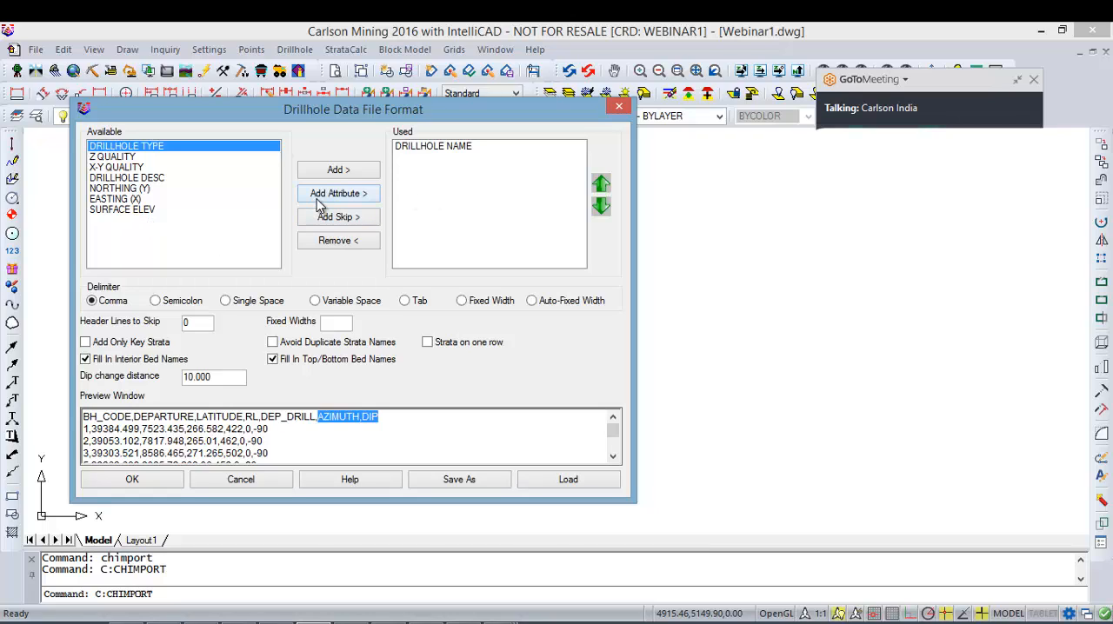
pyautogui.click(142, 428)
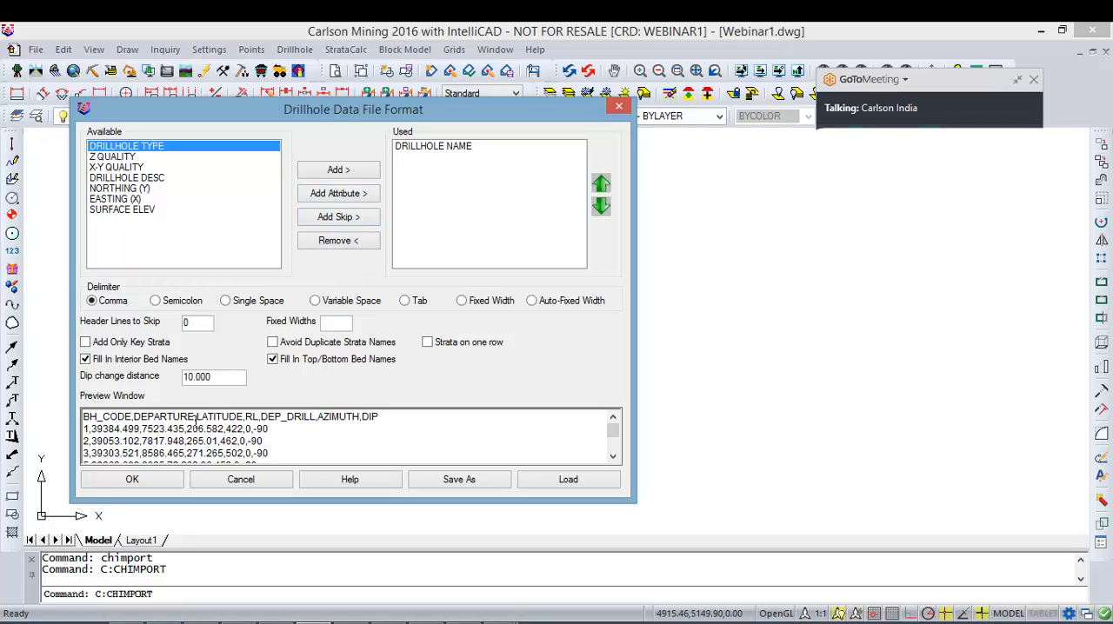
# Step: Add EASTING (X), NORTHING (Y) and SURFACE ELEV to the used fields, matching the DEPARTURE, LATITUDE and RL columns
pyautogui.moveTo(195, 422); pyautogui.dragTo(134, 421)
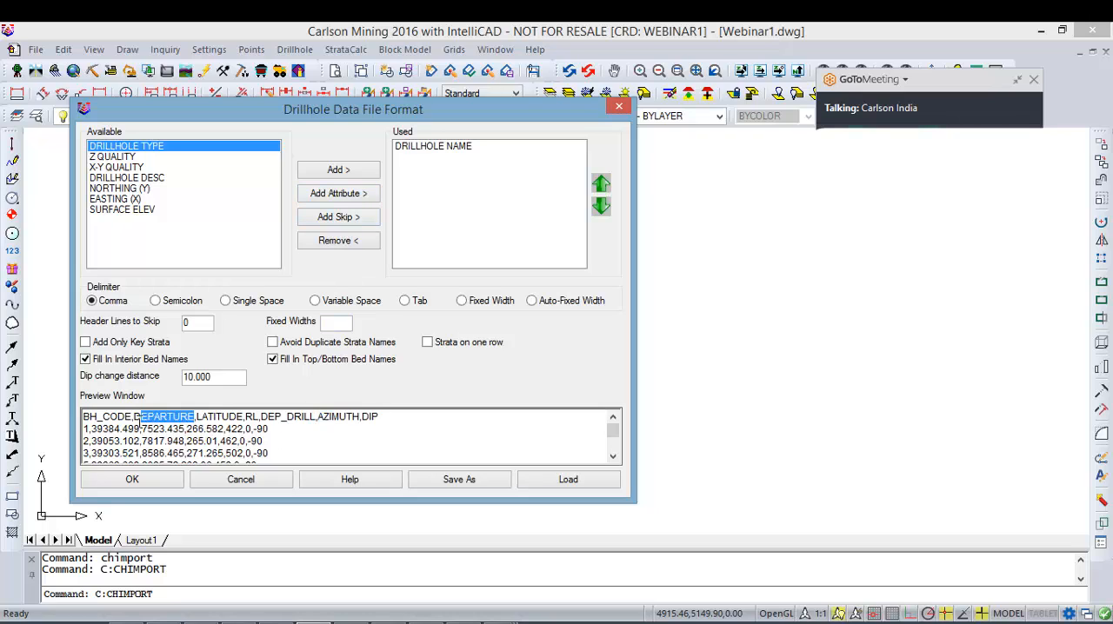
pyautogui.doubleClick(131, 199)
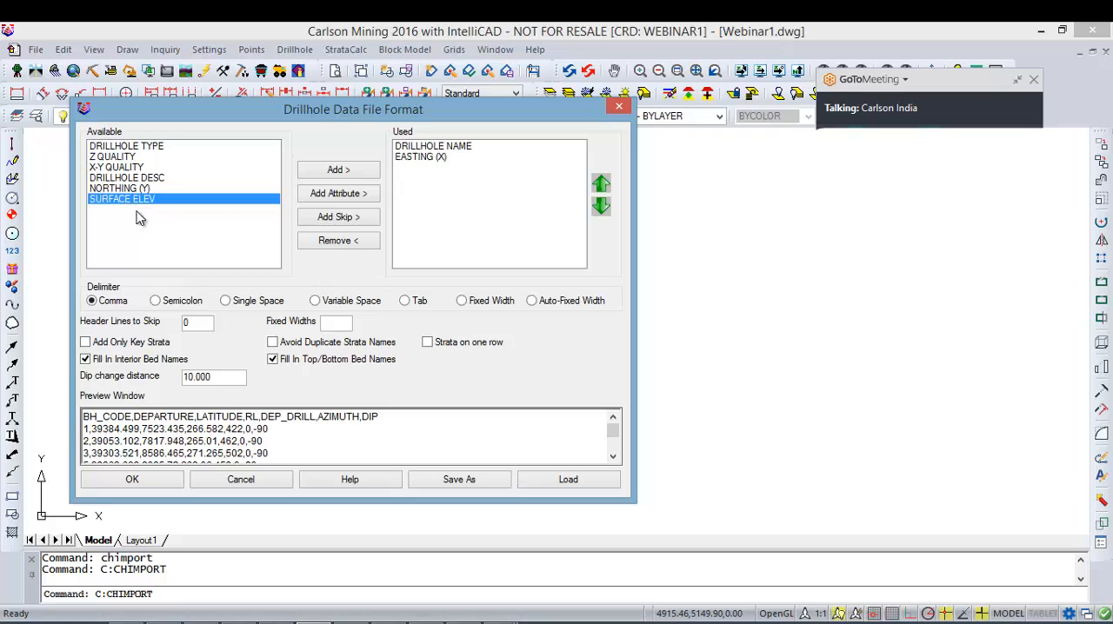
pyautogui.doubleClick(132, 188)
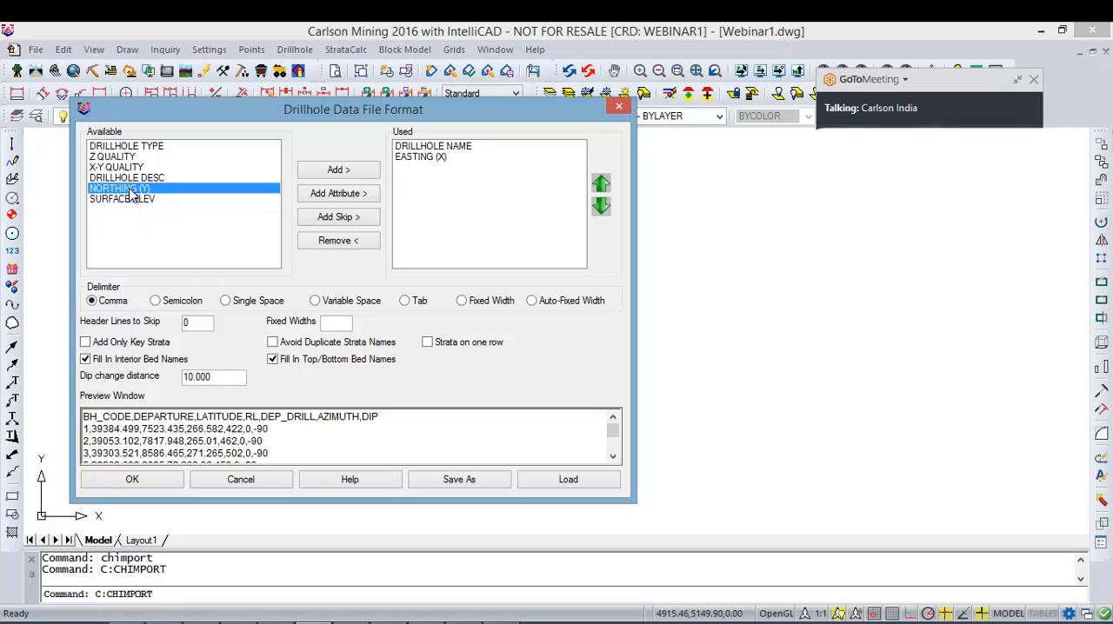
pyautogui.doubleClick(252, 417)
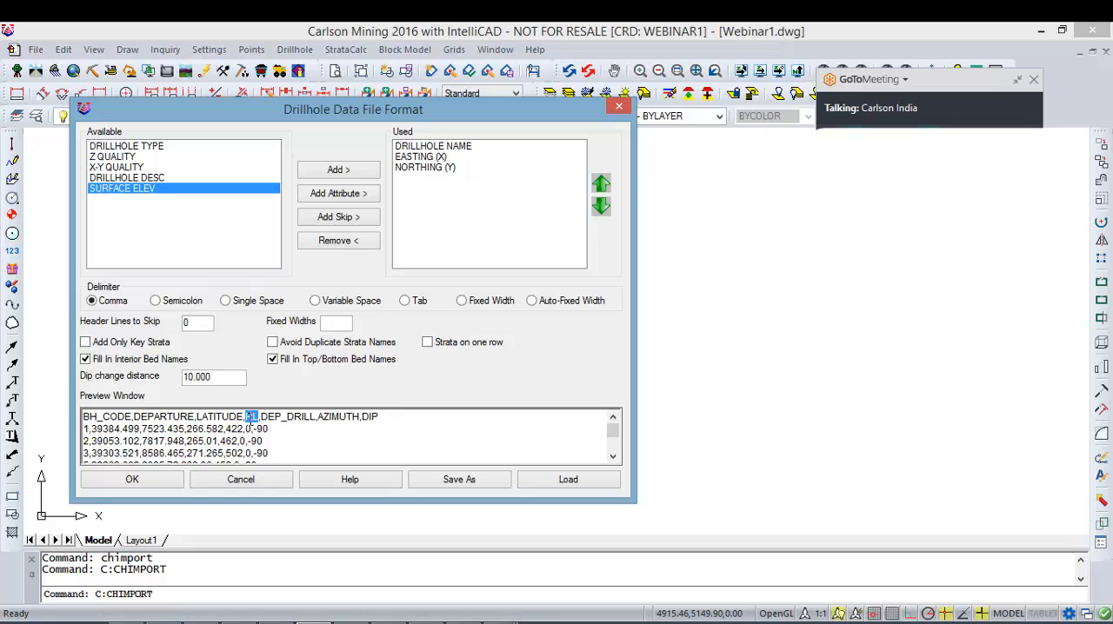
pyautogui.doubleClick(146, 191)
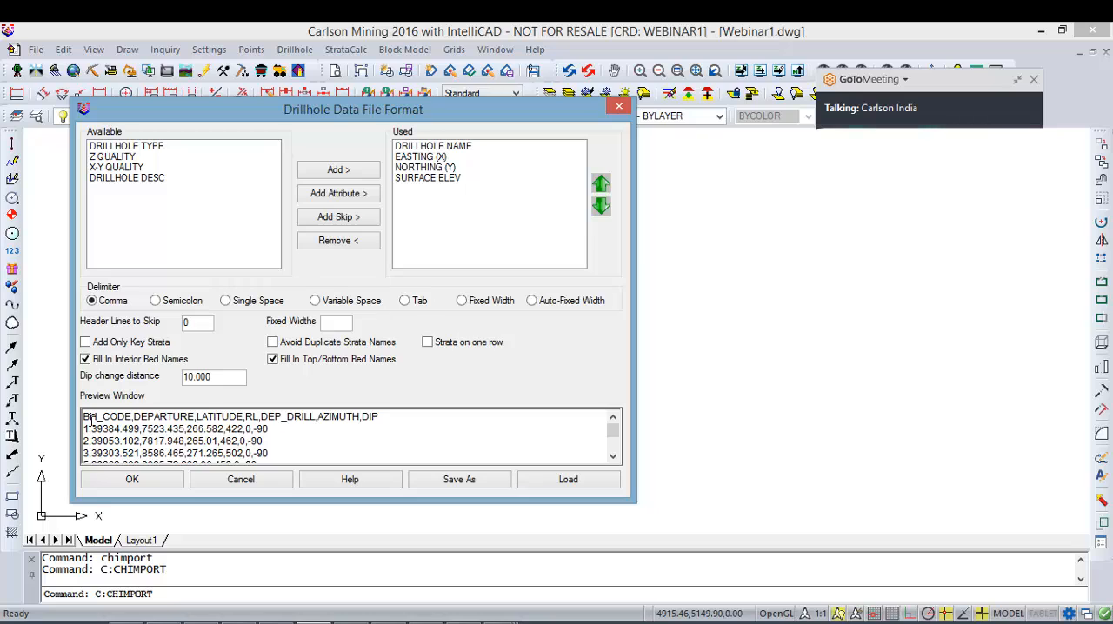
# Step: Add a drillhole attribute named TD to the used fields for the DEP_DRILL column
pyautogui.moveTo(85, 417); pyautogui.dragTo(259, 418)
pyautogui.moveTo(261, 417); pyautogui.dragTo(310, 417)
pyautogui.click(349, 195)
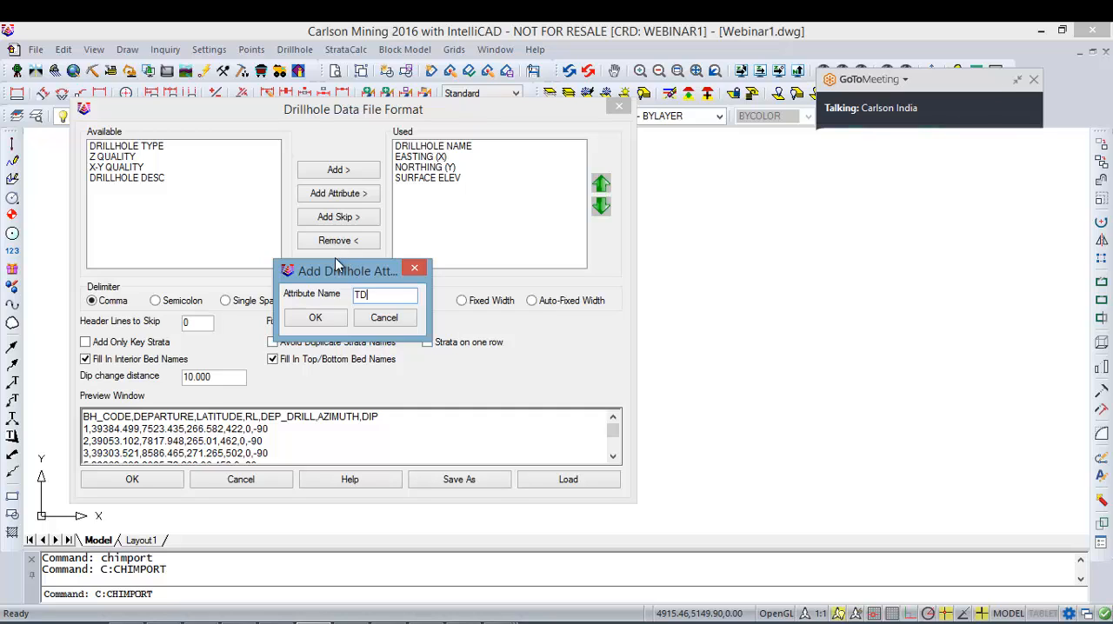
pyautogui.write('TD')
pyautogui.click(315, 319)
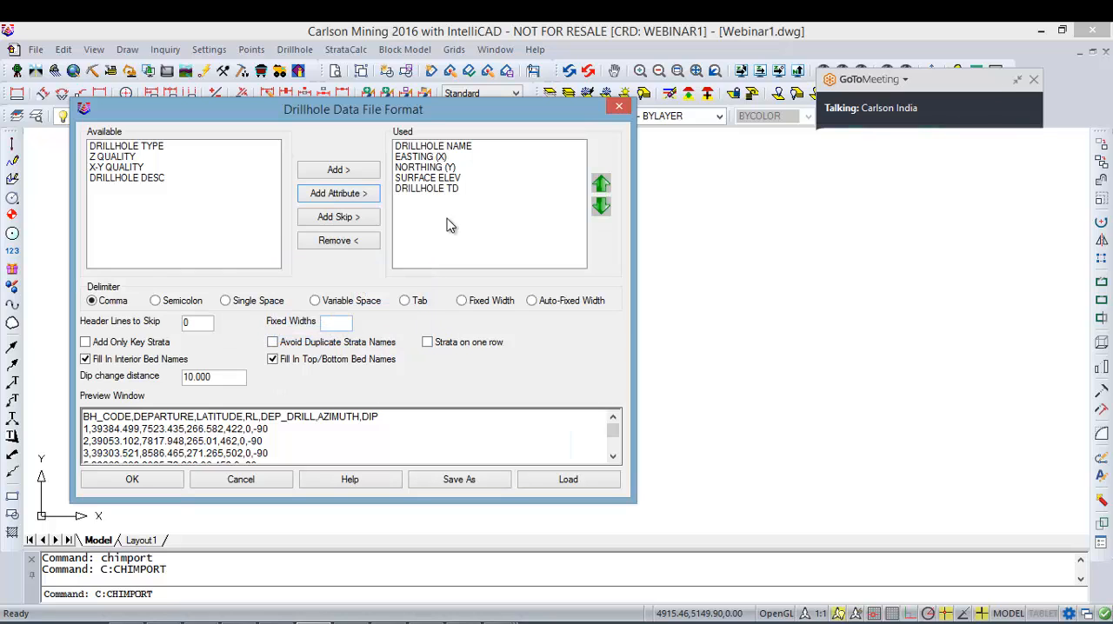
# Step: Compare the used drillhole fields with the DEP_DRILL, RL and AZIMUTH columns in the preview header
pyautogui.click(446, 177)
pyautogui.click(448, 188)
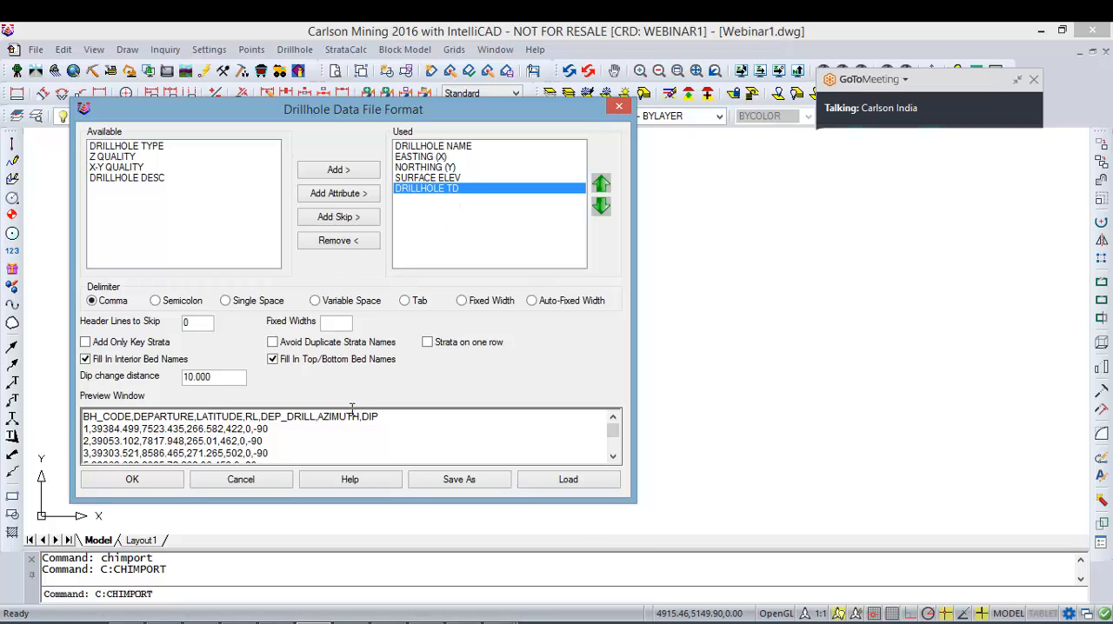
pyautogui.moveTo(260, 418); pyautogui.dragTo(309, 418)
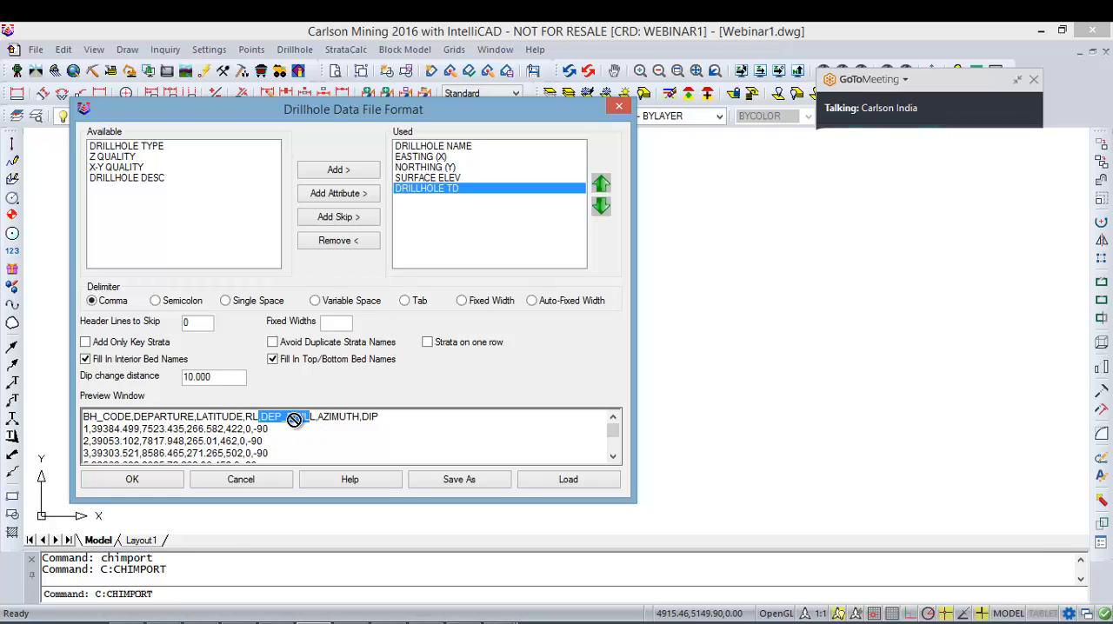
pyautogui.click(351, 426)
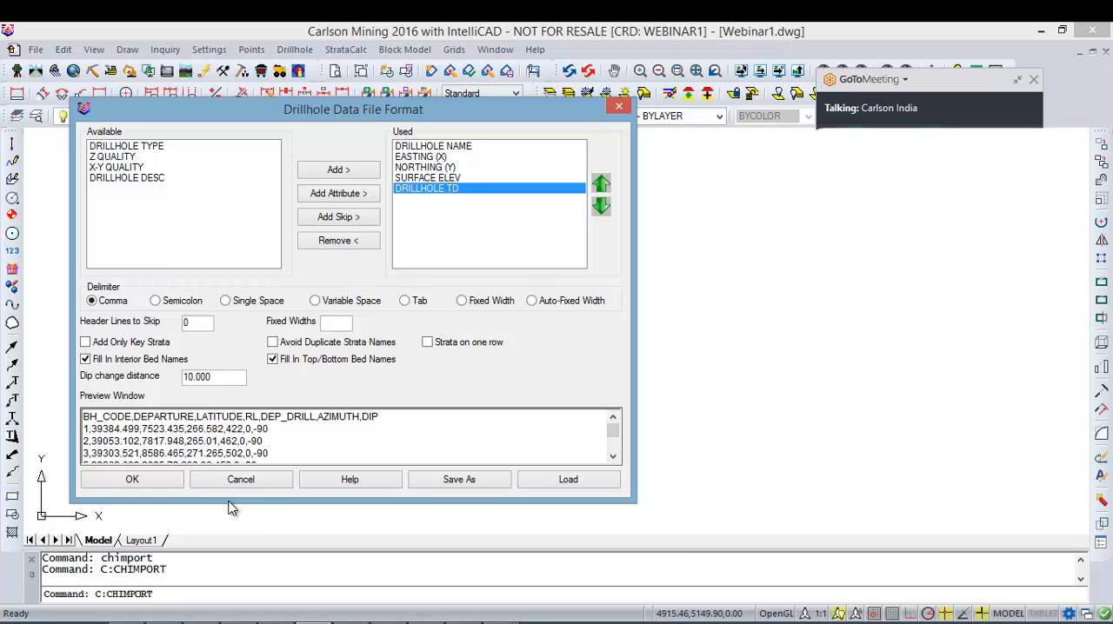
pyautogui.doubleClick(249, 417)
pyautogui.click(318, 418)
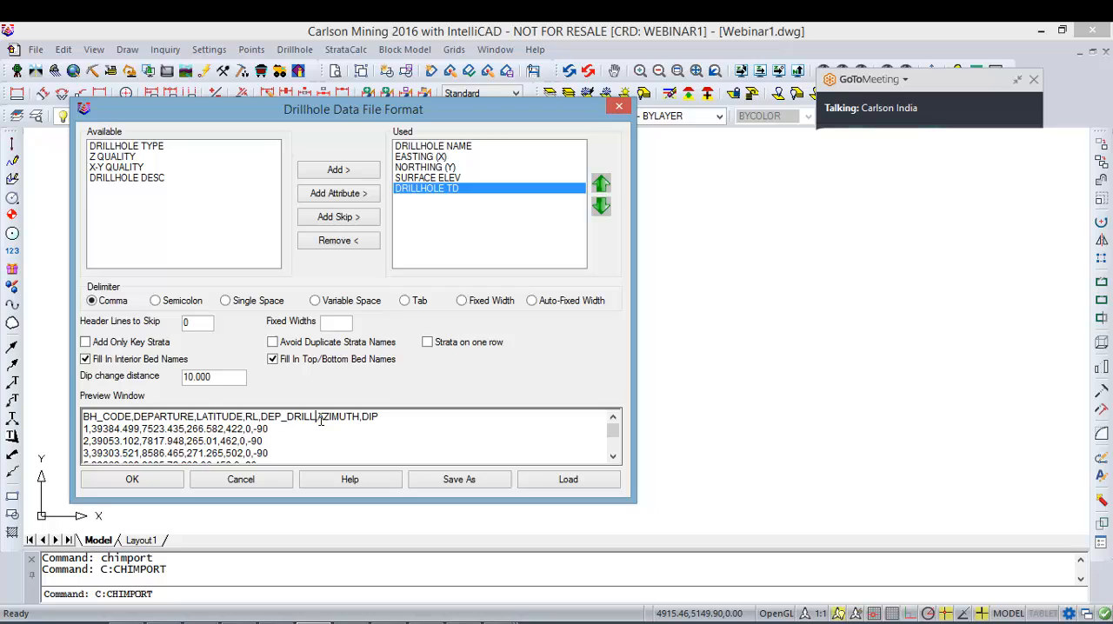
pyautogui.click(345, 198)
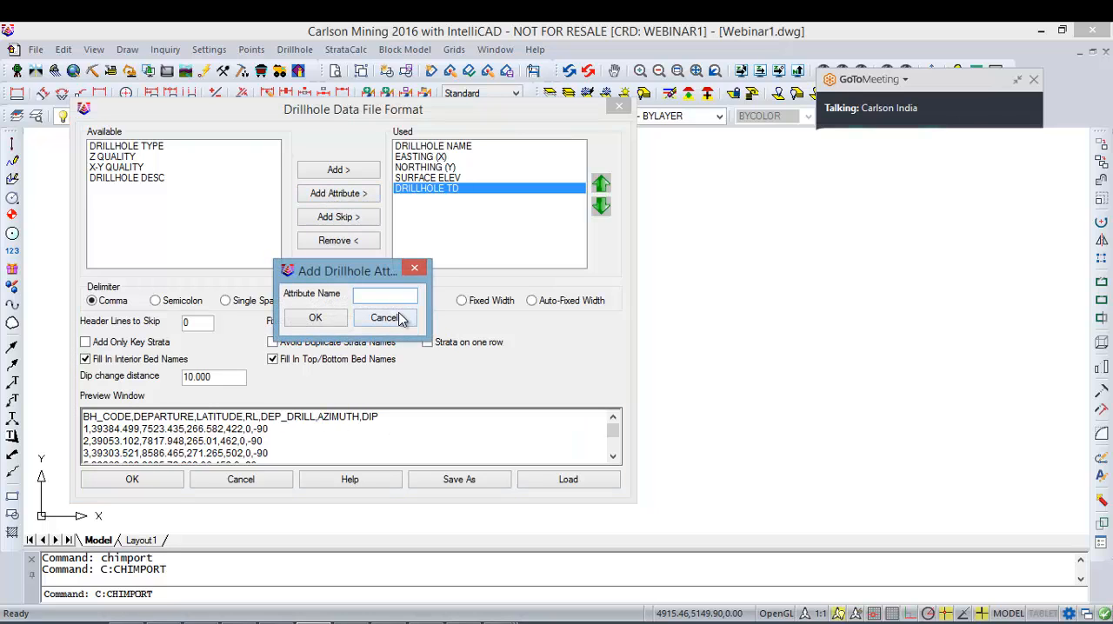
pyautogui.click(398, 319)
# Step: Examine the AZIMUTH and DIP values in the drillhole data rows of the preview
pyautogui.click(311, 433)
pyautogui.scroll(-1, 305, 432)
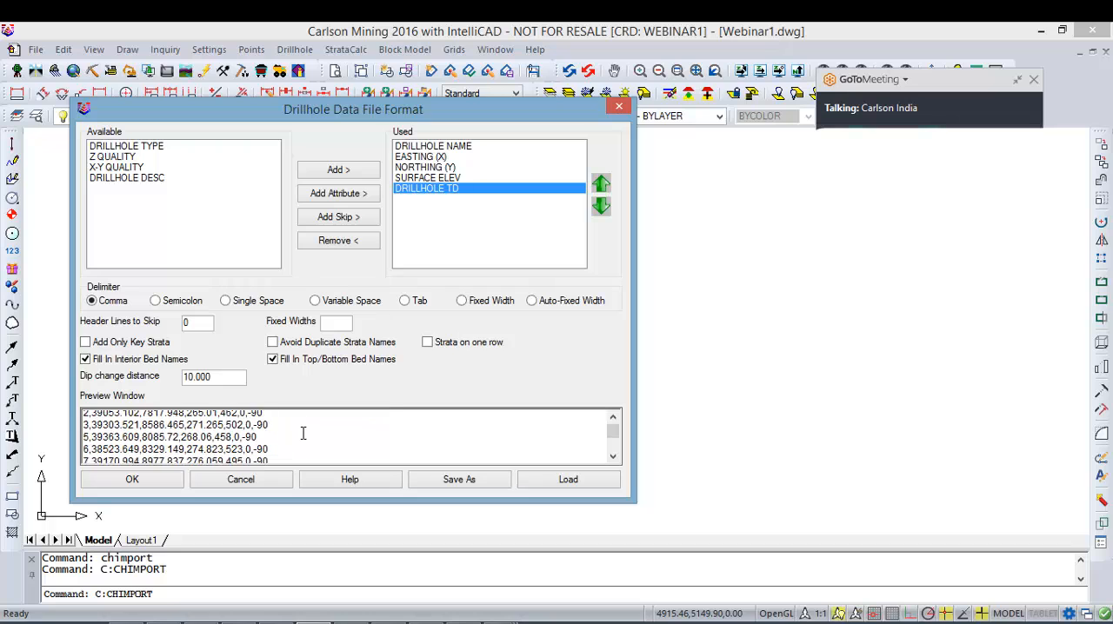
pyautogui.scroll(1, 291, 432)
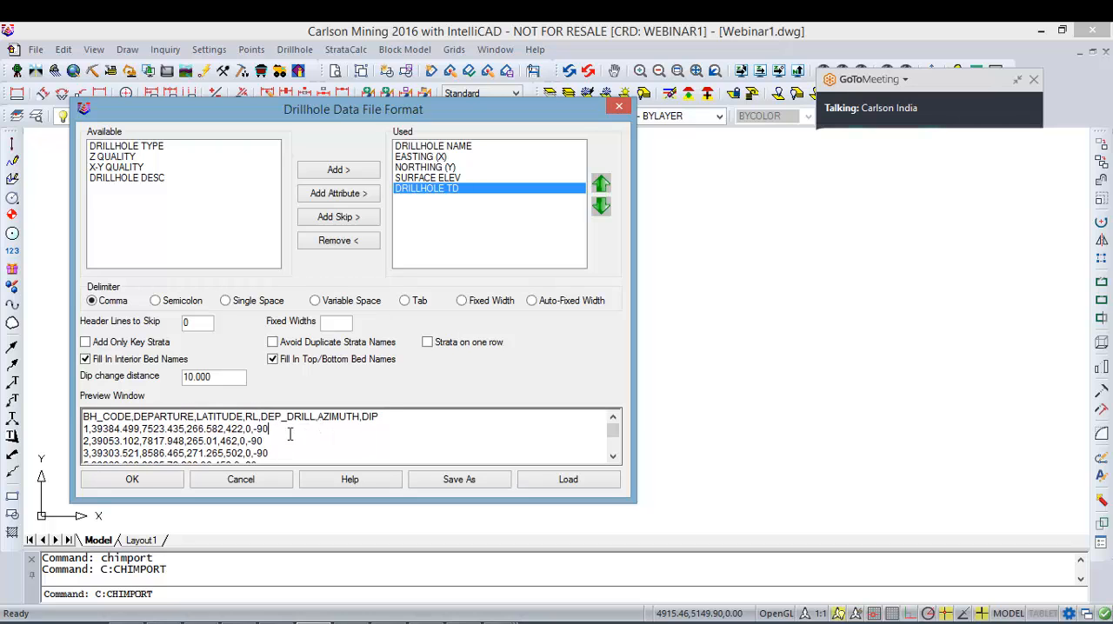
pyautogui.scroll(-6, 251, 434)
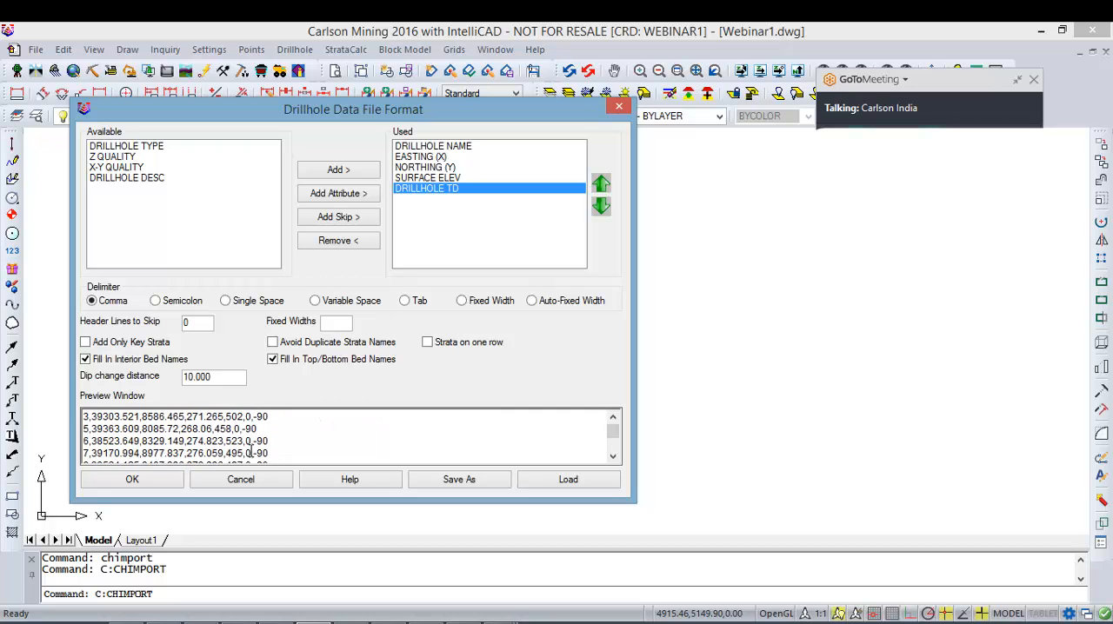
pyautogui.scroll(-6, 277, 447)
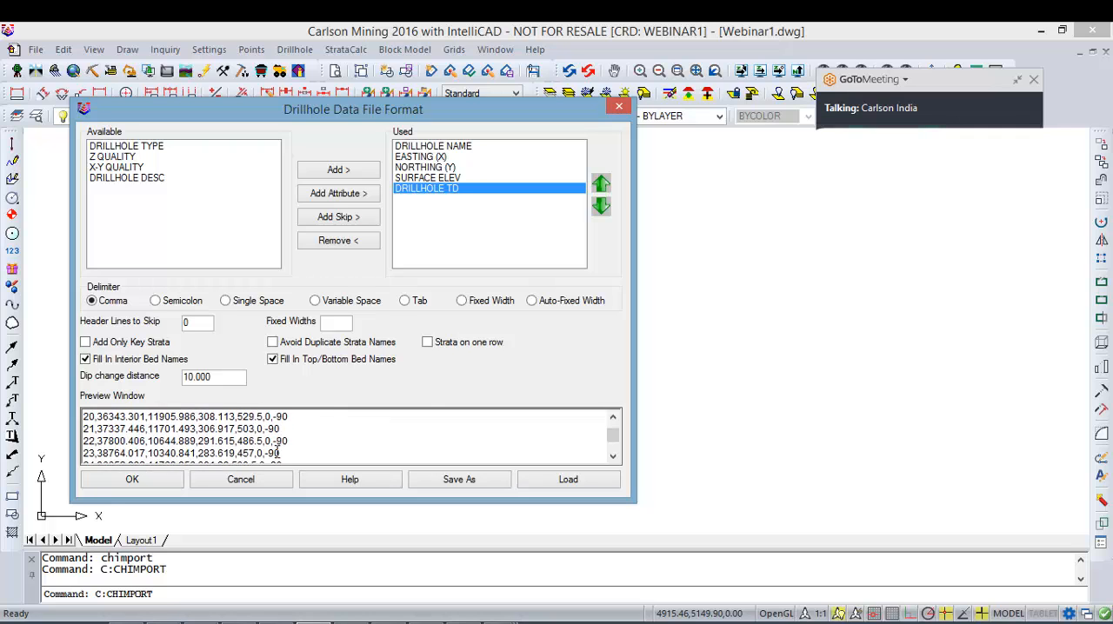
pyautogui.scroll(12, 277, 447)
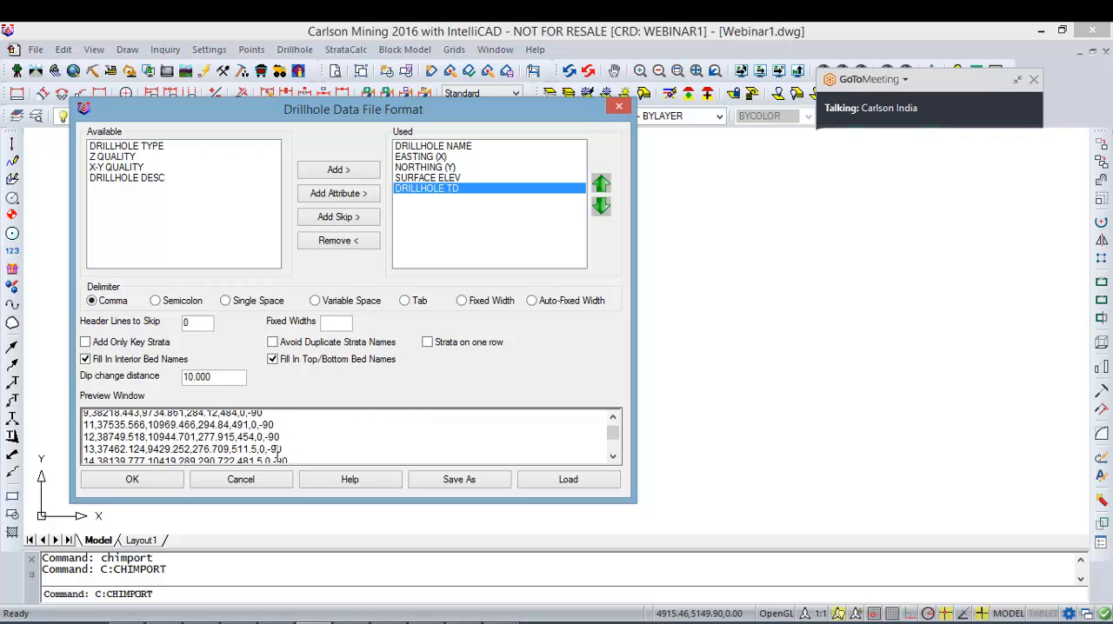
pyautogui.scroll(-7, 344, 432)
pyautogui.scroll(-4, 343, 433)
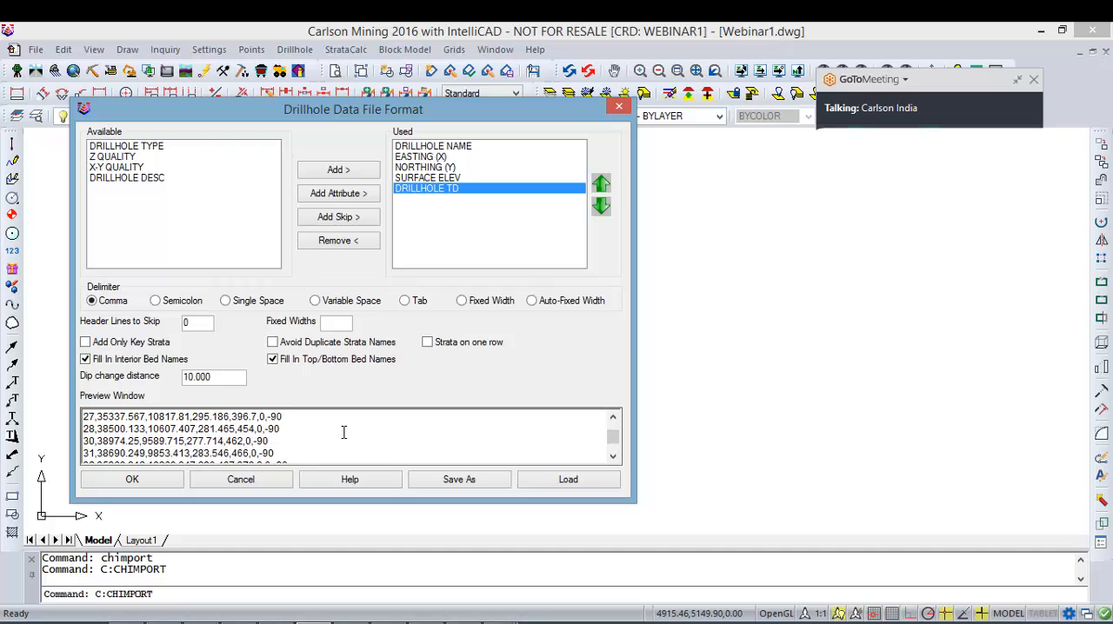
pyautogui.scroll(10, 341, 432)
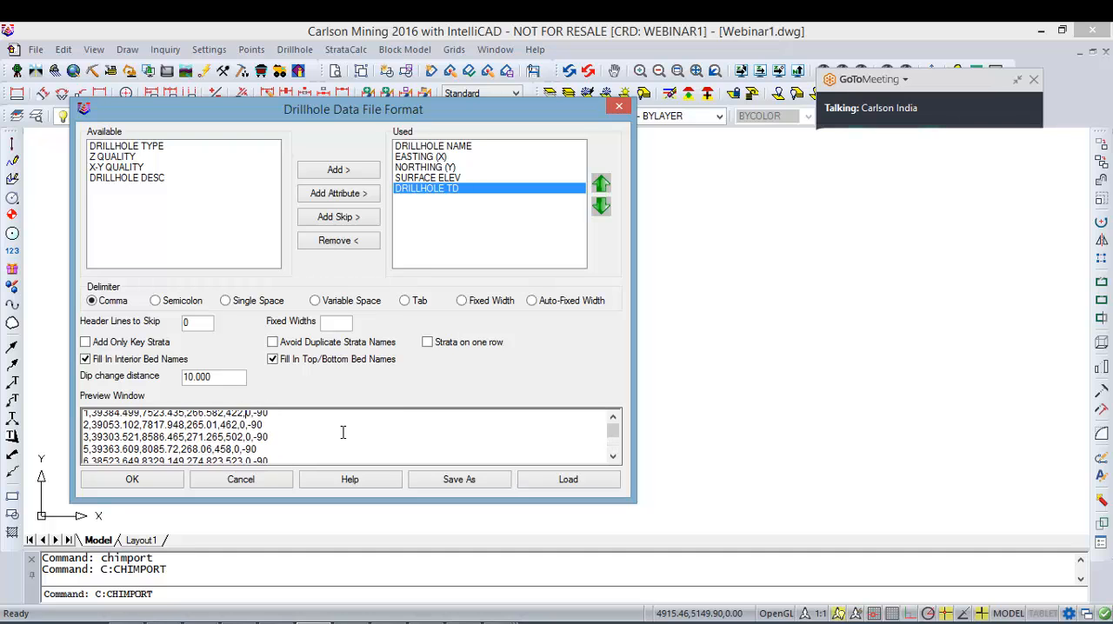
# Step: Add two SKIP fields after DRILLHOLE TD so that the AZIMUTH and DIP columns are ignored
pyautogui.click(363, 197)
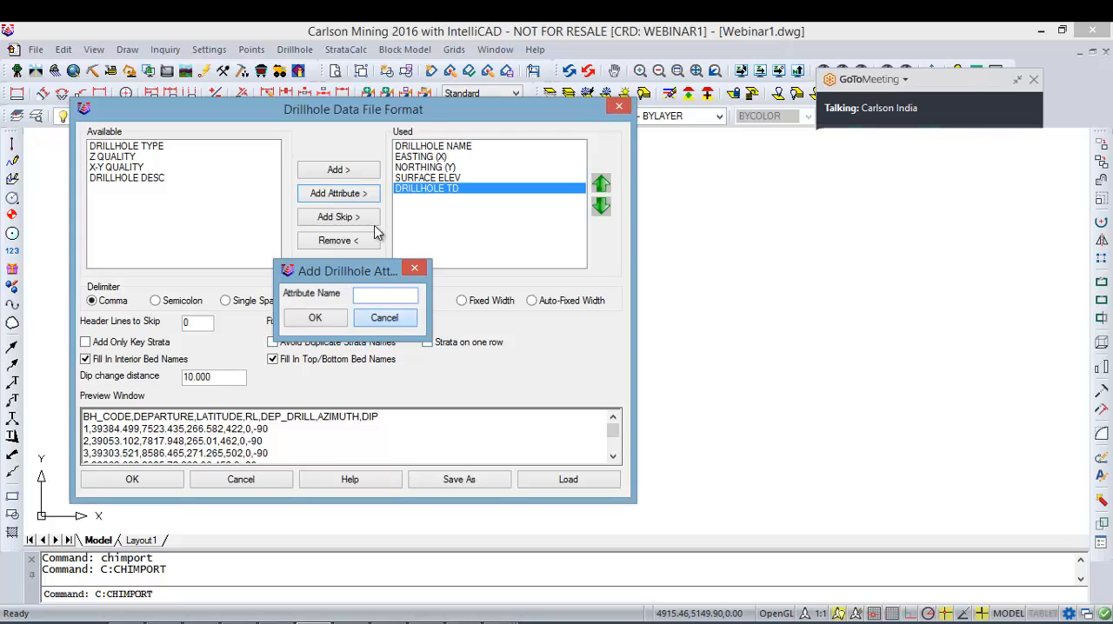
pyautogui.click(383, 318)
pyautogui.click(371, 218)
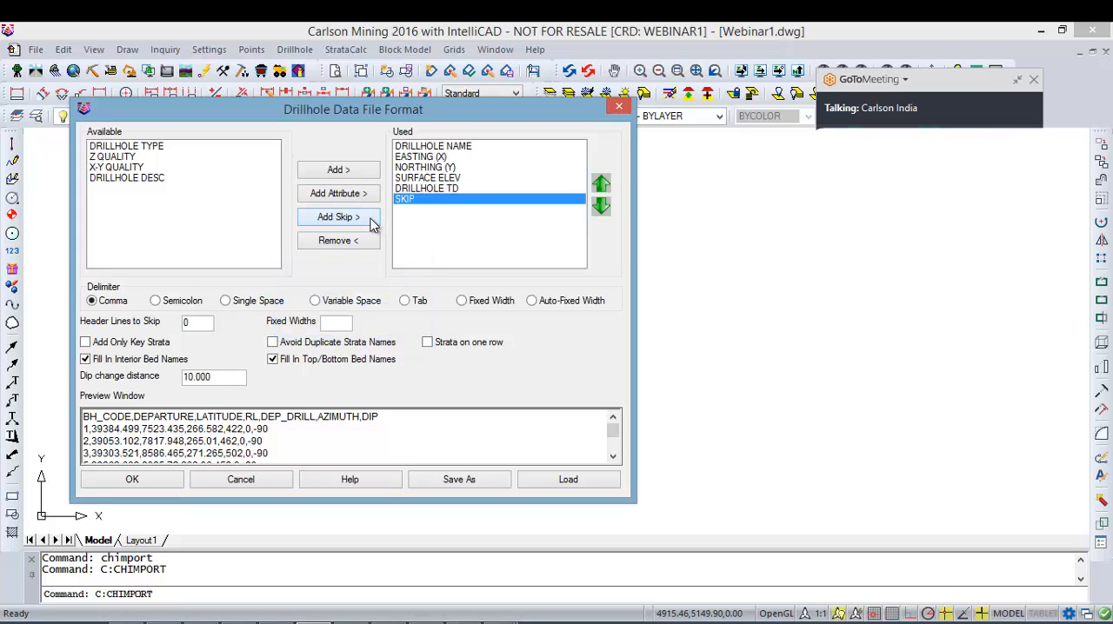
pyautogui.click(371, 218)
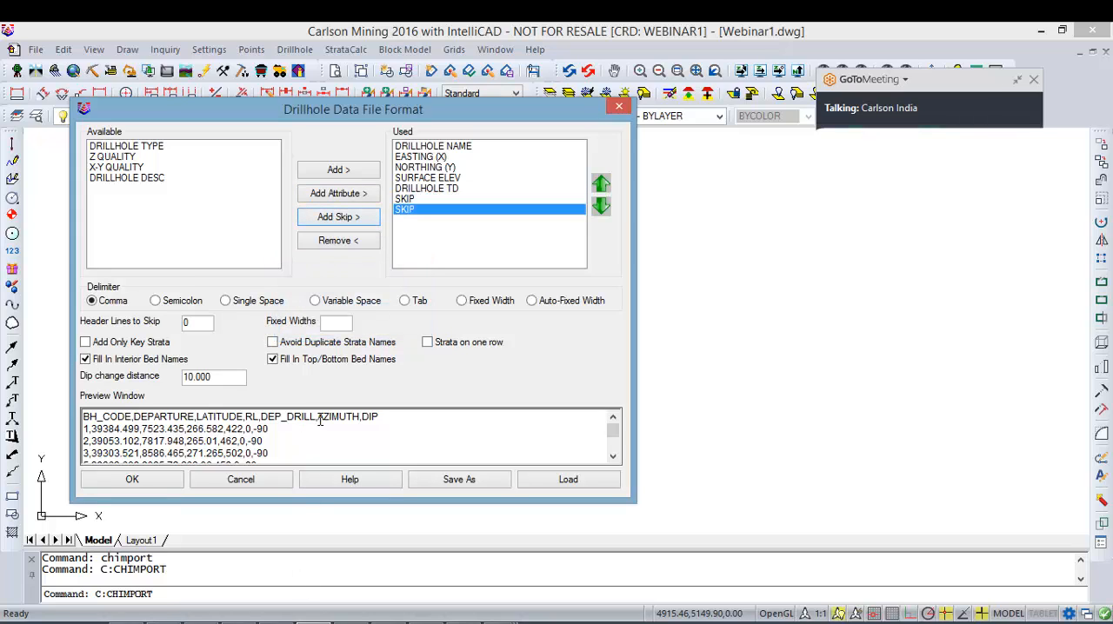
pyautogui.moveTo(319, 418); pyautogui.dragTo(361, 407)
pyautogui.doubleClick(366, 418)
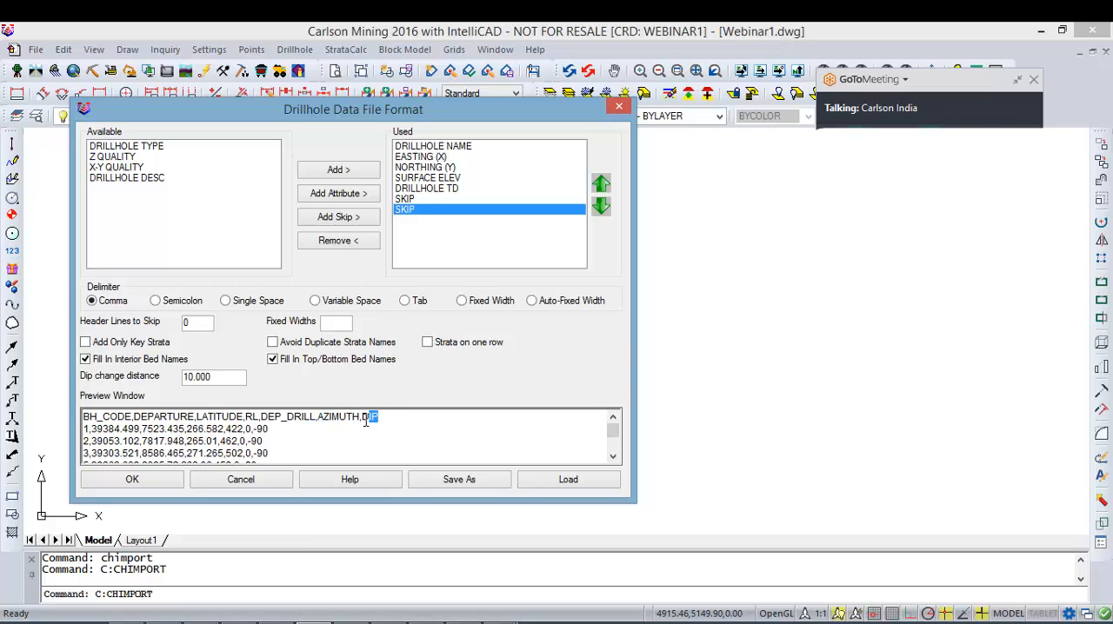
pyautogui.click(418, 426)
# Step: Set the header lines to skip to 1 and accept the drillhole data file format
pyautogui.doubleClick(202, 326)
pyautogui.moveTo(390, 419); pyautogui.dragTo(45, 425)
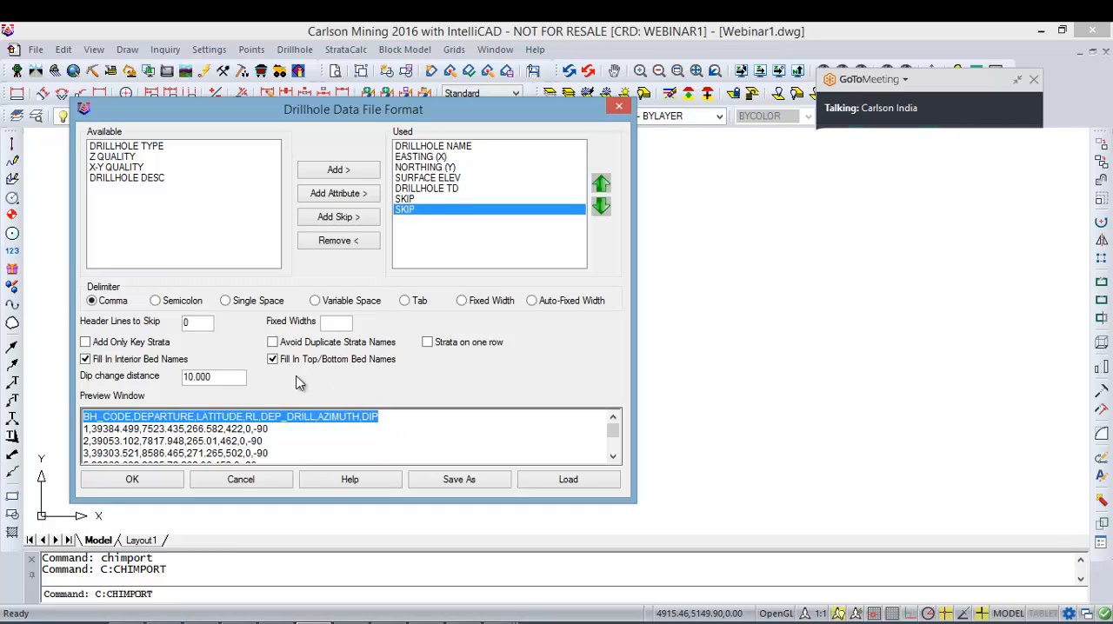
pyautogui.doubleClick(208, 323)
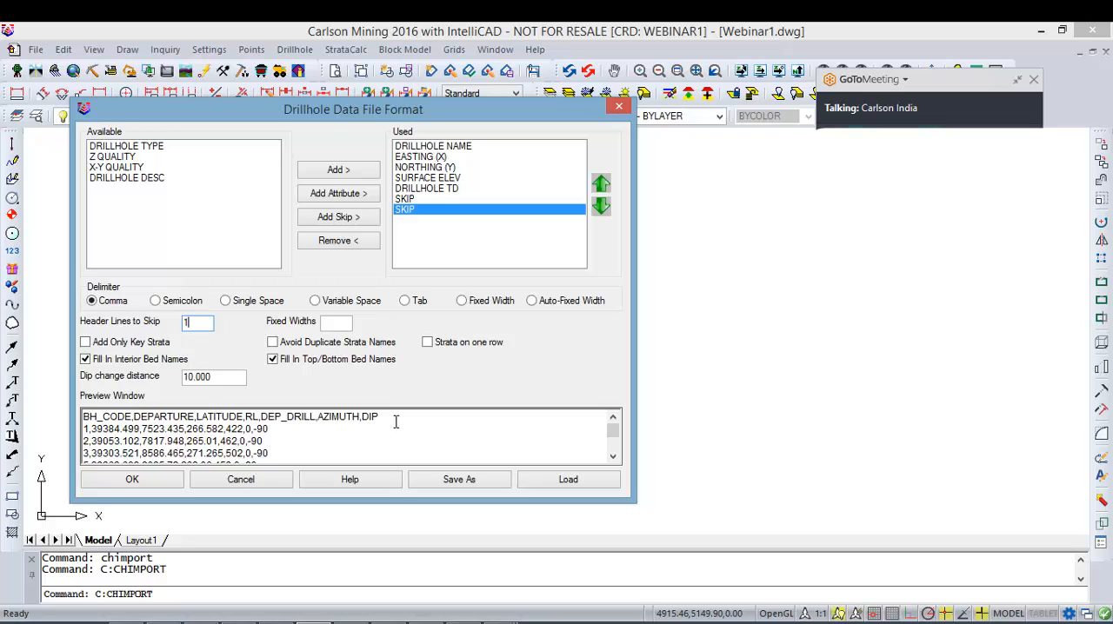
pyautogui.moveTo(396, 419); pyautogui.dragTo(63, 419)
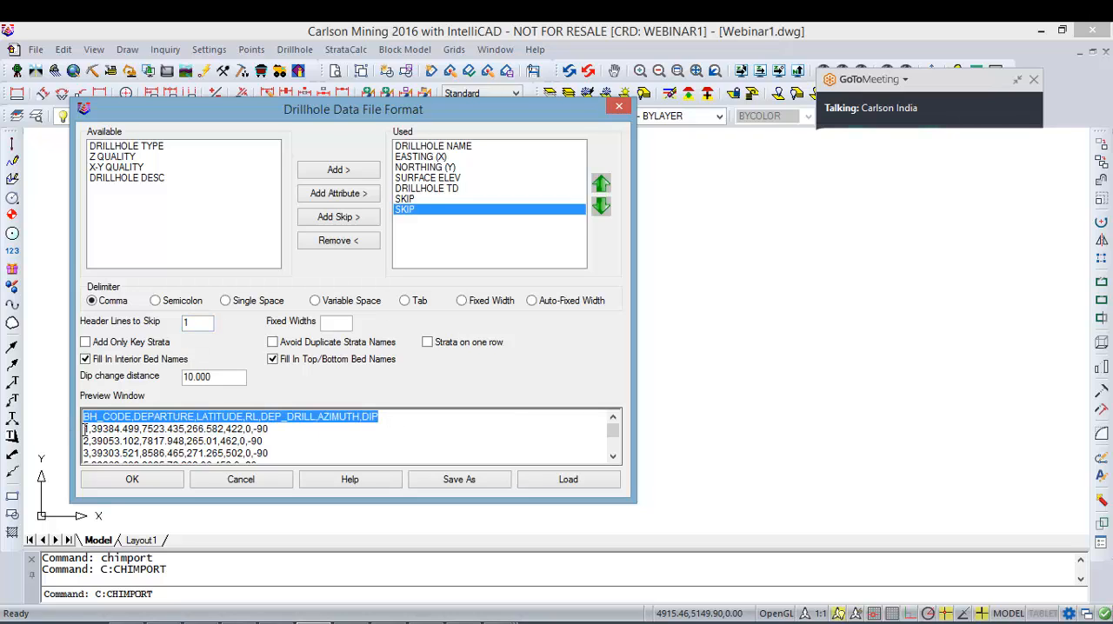
pyautogui.click(85, 429)
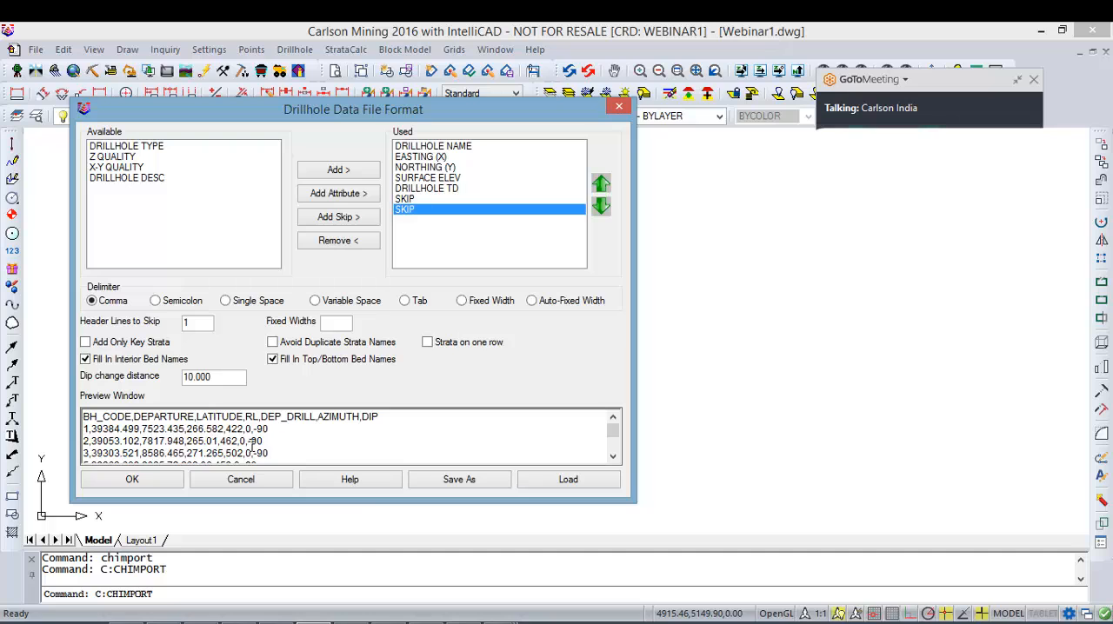
pyautogui.click(132, 479)
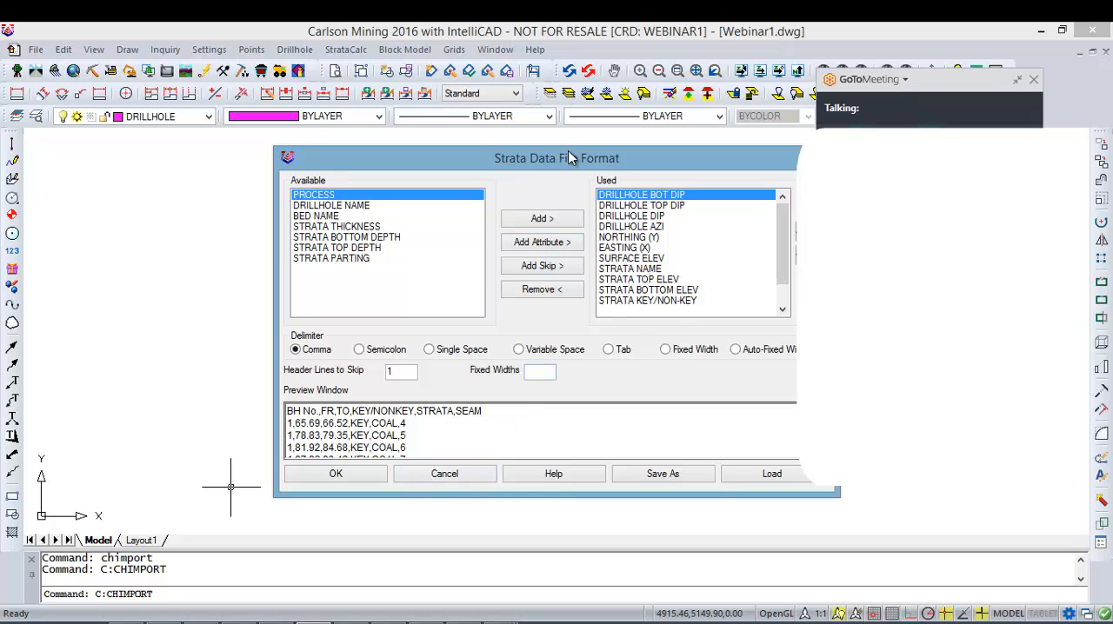
# Step: Examine the column names in the preview header of the Strata Data File Format dialog
pyautogui.moveTo(568, 157); pyautogui.dragTo(470, 158)
pyautogui.click(410, 411)
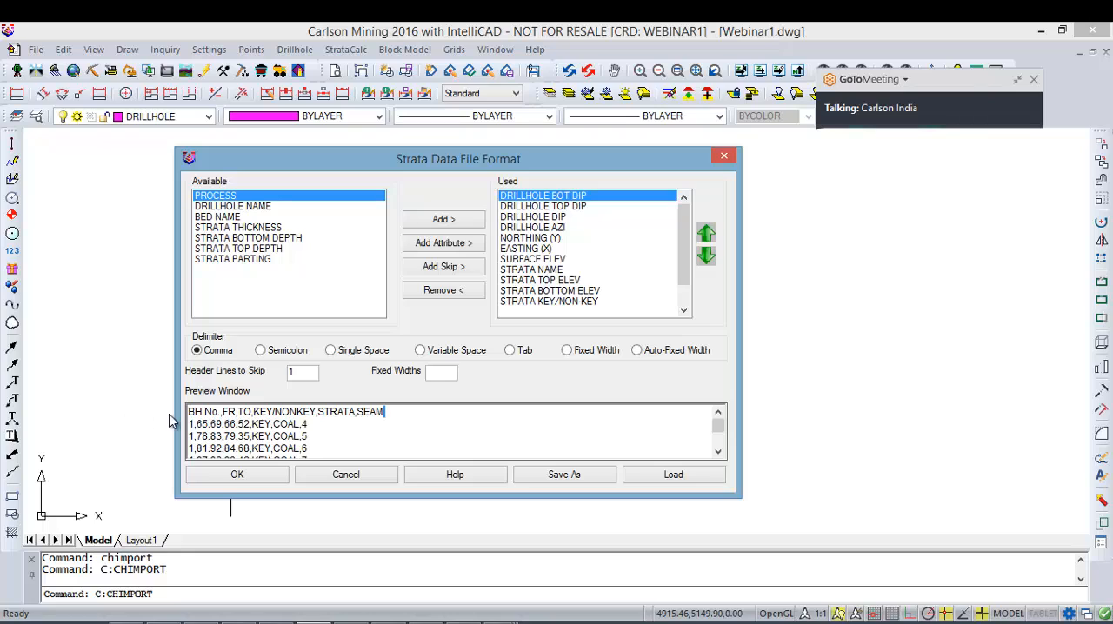
pyautogui.moveTo(220, 412); pyautogui.dragTo(267, 412)
pyautogui.moveTo(359, 410); pyautogui.dragTo(309, 408)
pyautogui.moveTo(391, 415); pyautogui.dragTo(348, 412)
pyautogui.click(541, 411)
# Step: Remove all preset fields from the used list of the strata data format, from STRATA KEY/NON-KEY up to DRILLHOLE BOT DIP
pyautogui.doubleClick(576, 299)
pyautogui.doubleClick(577, 292)
pyautogui.doubleClick(565, 280)
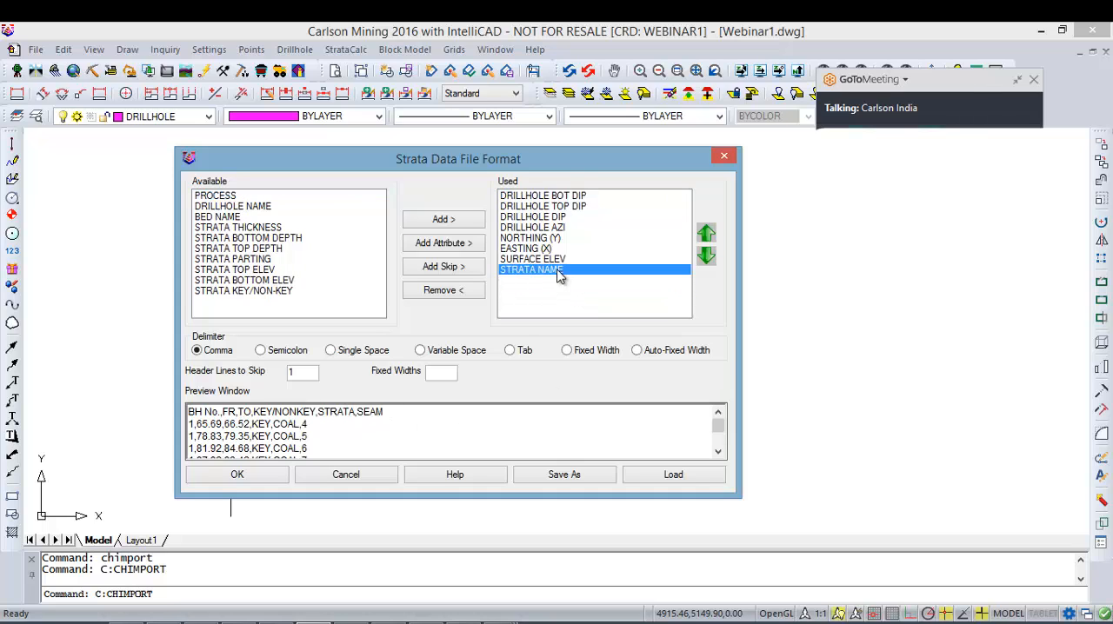
pyautogui.doubleClick(557, 270)
pyautogui.doubleClick(555, 259)
pyautogui.doubleClick(549, 249)
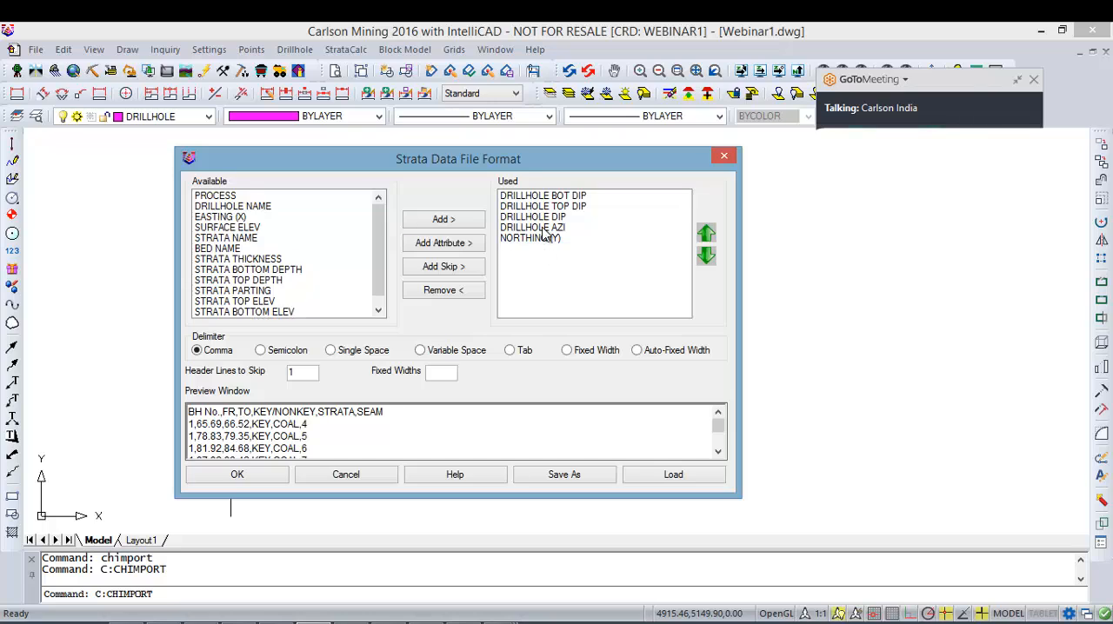
pyautogui.click(546, 240)
pyautogui.doubleClick(546, 239)
pyautogui.doubleClick(548, 227)
pyautogui.doubleClick(548, 218)
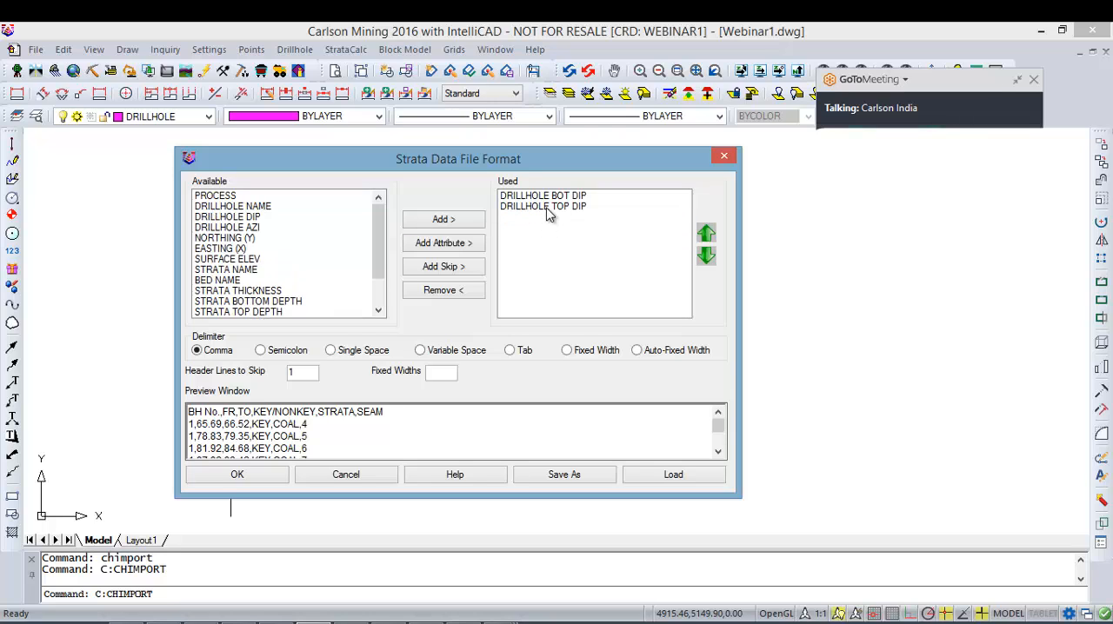
pyautogui.doubleClick(549, 206)
pyautogui.doubleClick(550, 198)
# Step: Add DRILLHOLE NAME, STRATA TOP DEPTH and STRATA BOTTOM DEPTH to the used fields to match BH No., FR and TO
pyautogui.click(285, 227)
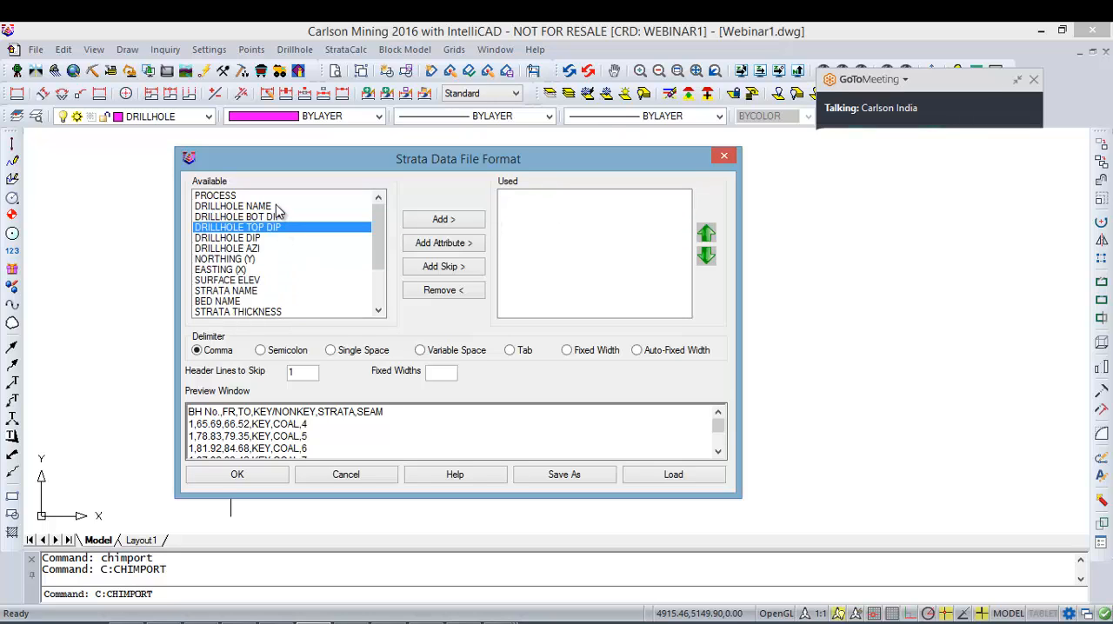
pyautogui.click(277, 207)
pyautogui.doubleClick(265, 207)
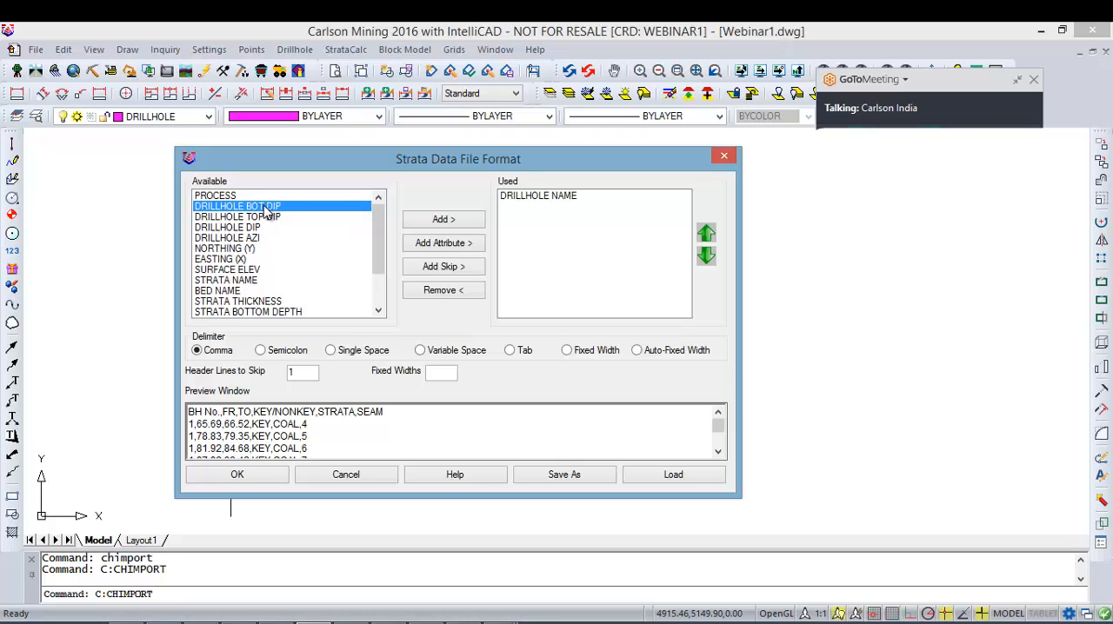
pyautogui.click(274, 292)
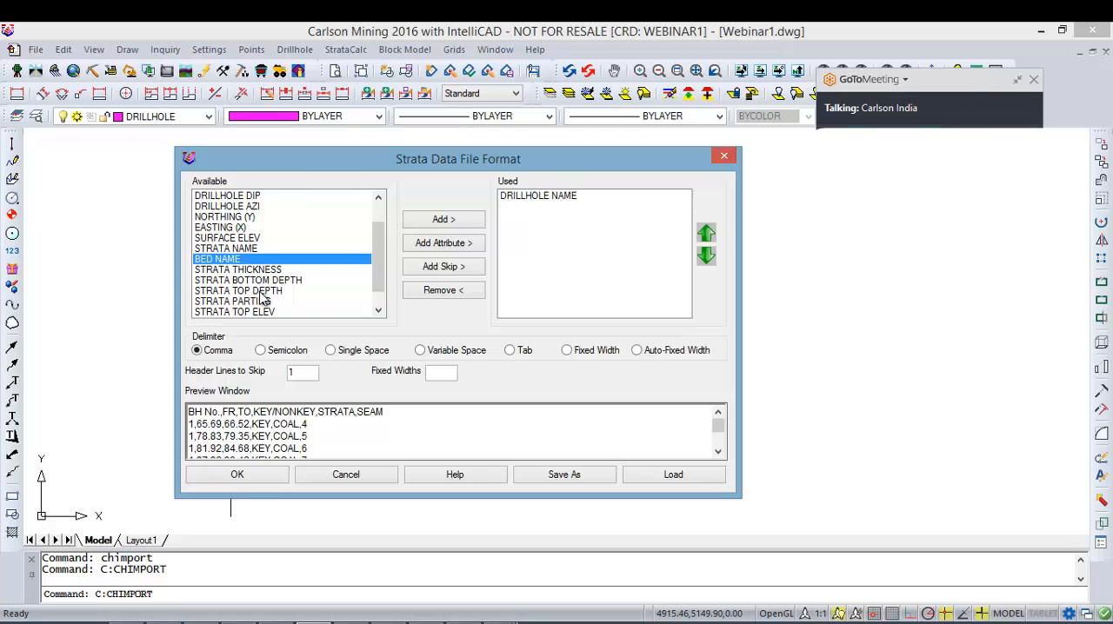
pyautogui.doubleClick(272, 292)
pyautogui.doubleClick(274, 303)
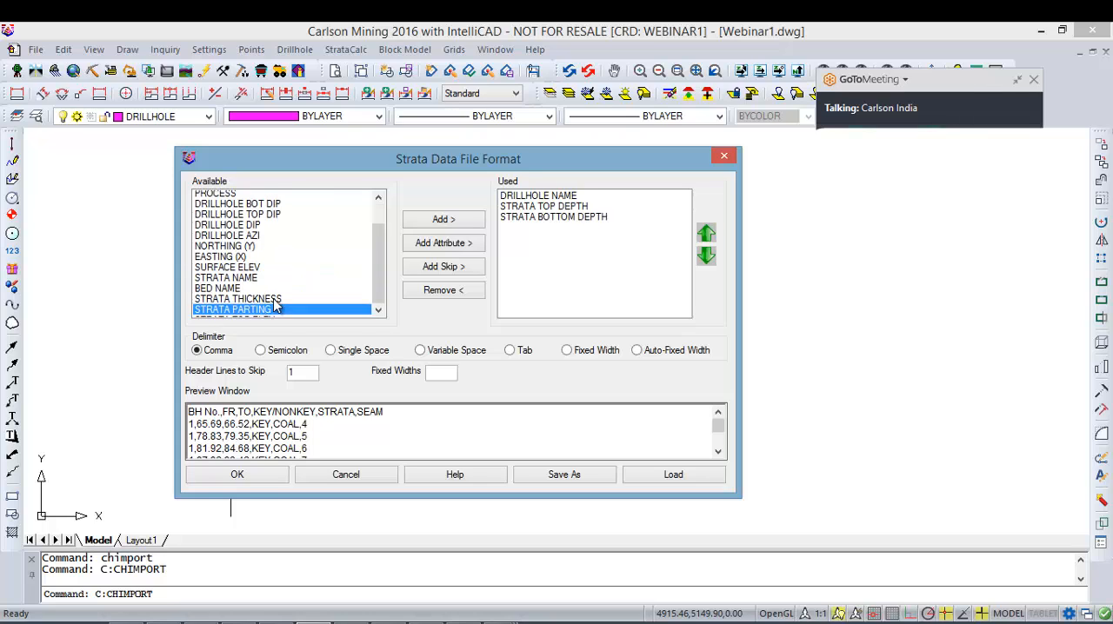
# Step: Add STRATA KEY/NON-KEY, STRATA NAME and BED NAME to the used fields for the KEY/NONKEY, STRATA and SEAM columns
pyautogui.scroll(-1, 275, 304)
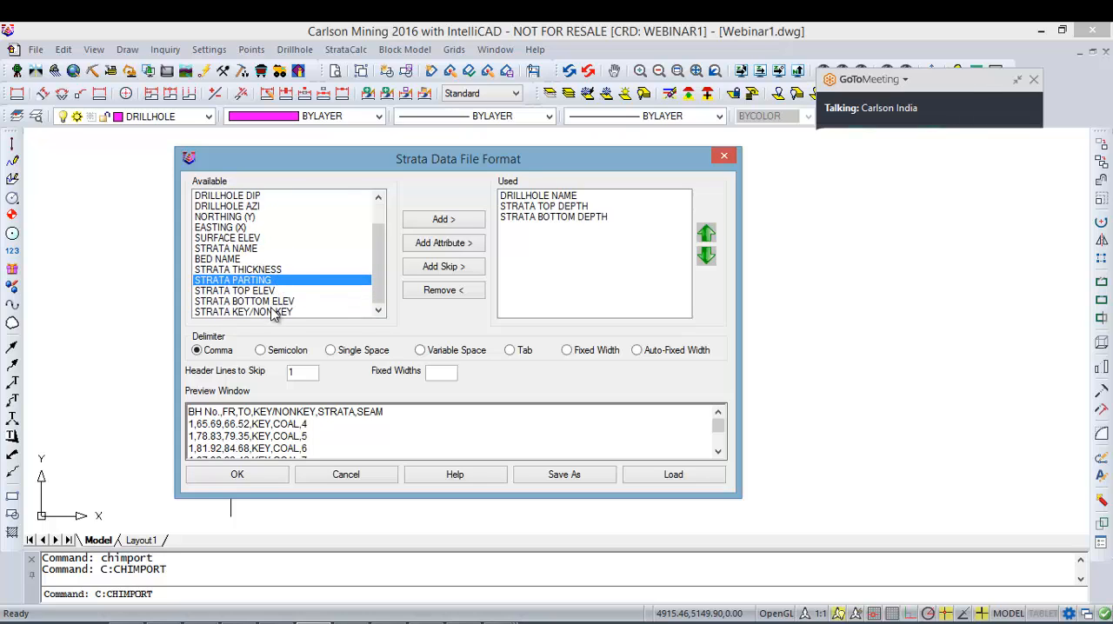
pyautogui.doubleClick(274, 310)
pyautogui.click(255, 312)
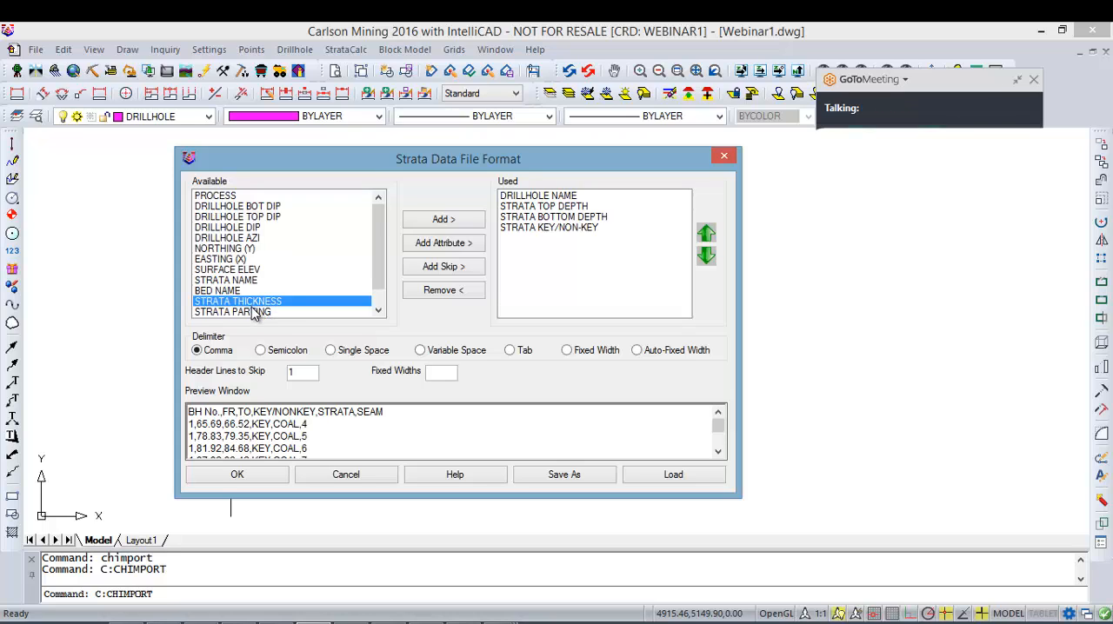
pyautogui.click(243, 282)
pyautogui.doubleClick(243, 284)
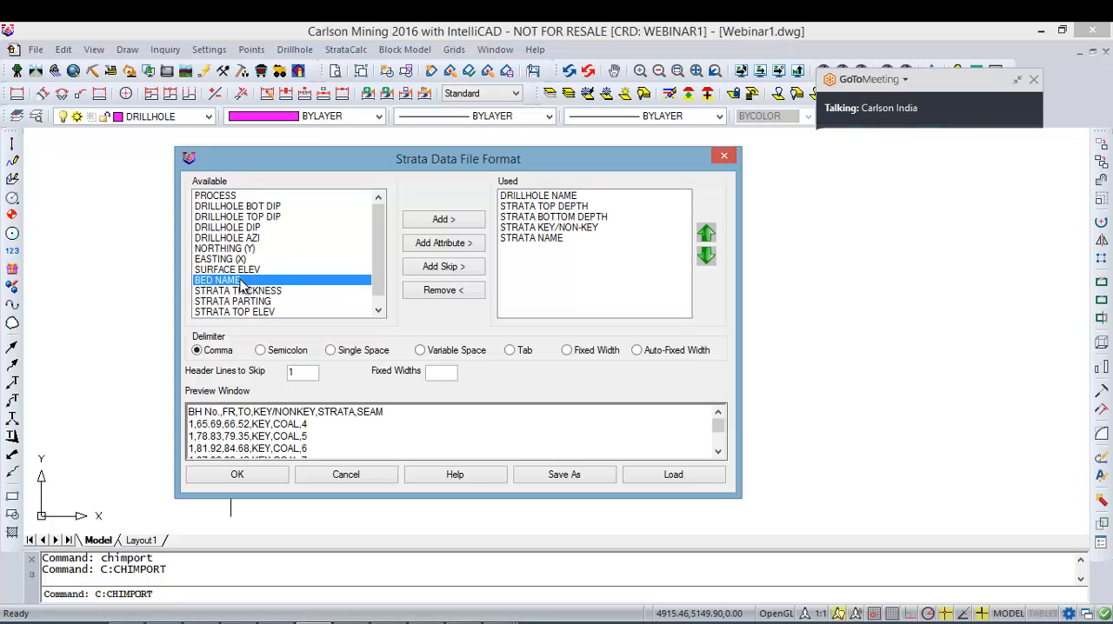
pyautogui.doubleClick(242, 284)
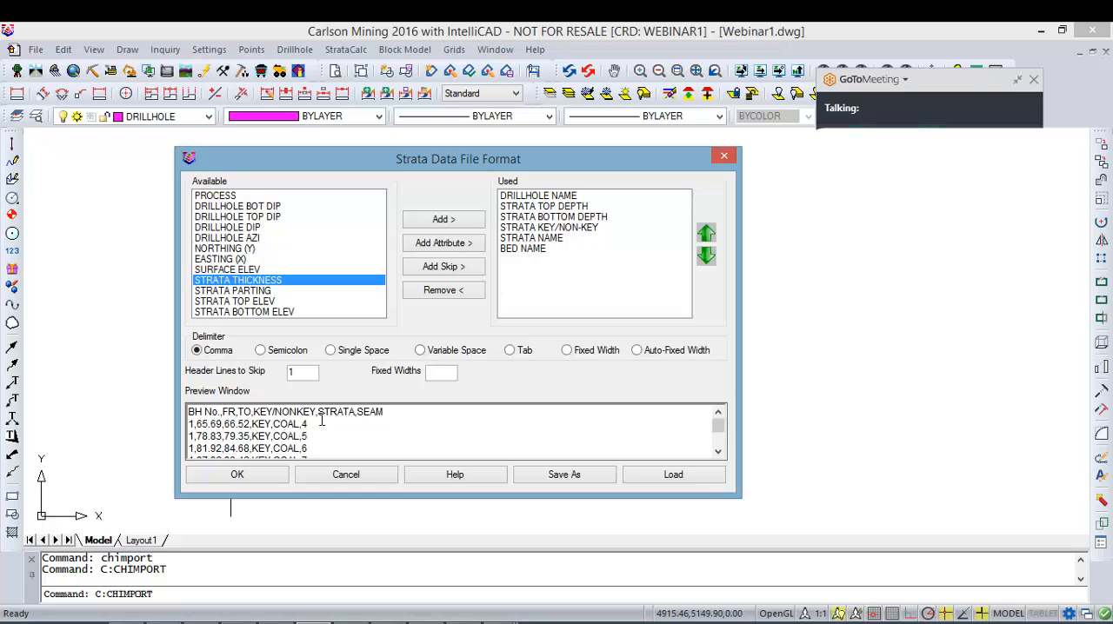
# Step: Check the STRATA and SEAM columns in the preview header and move BED NAME above STRATA NAME in the used fields
pyautogui.moveTo(383, 412); pyautogui.dragTo(315, 412)
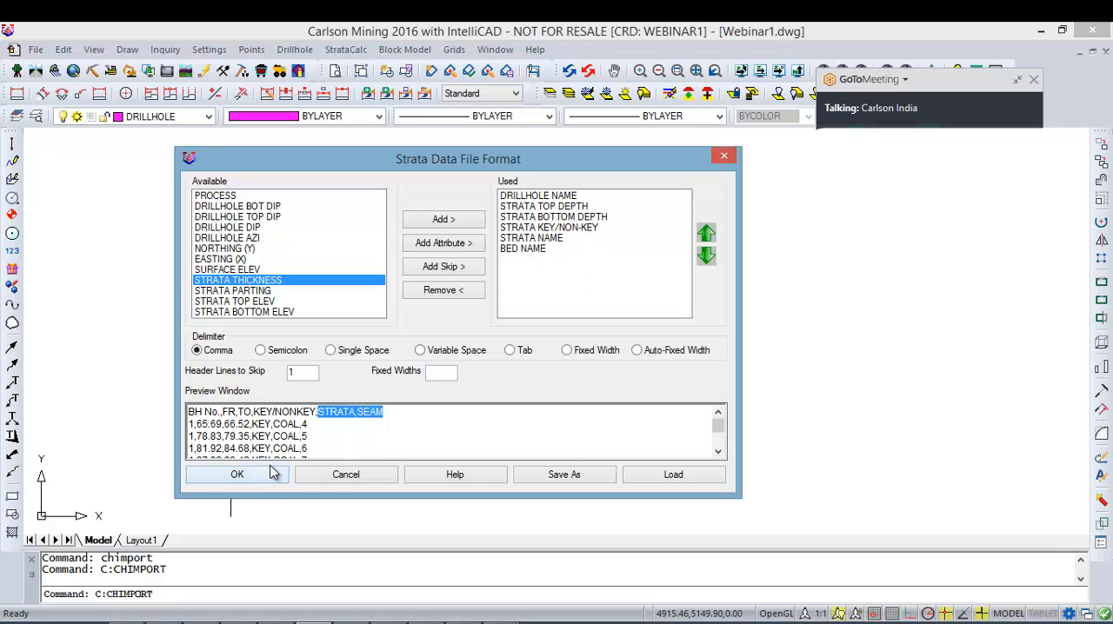
pyautogui.click(527, 238)
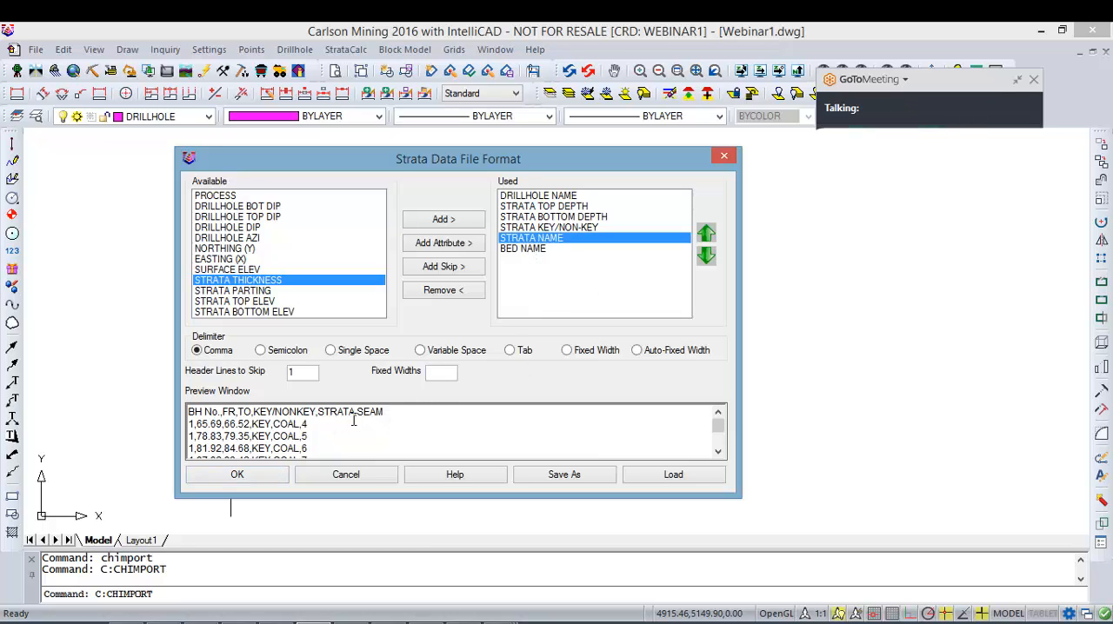
pyautogui.doubleClick(324, 415)
pyautogui.click(358, 415)
pyautogui.click(347, 415)
pyautogui.click(544, 250)
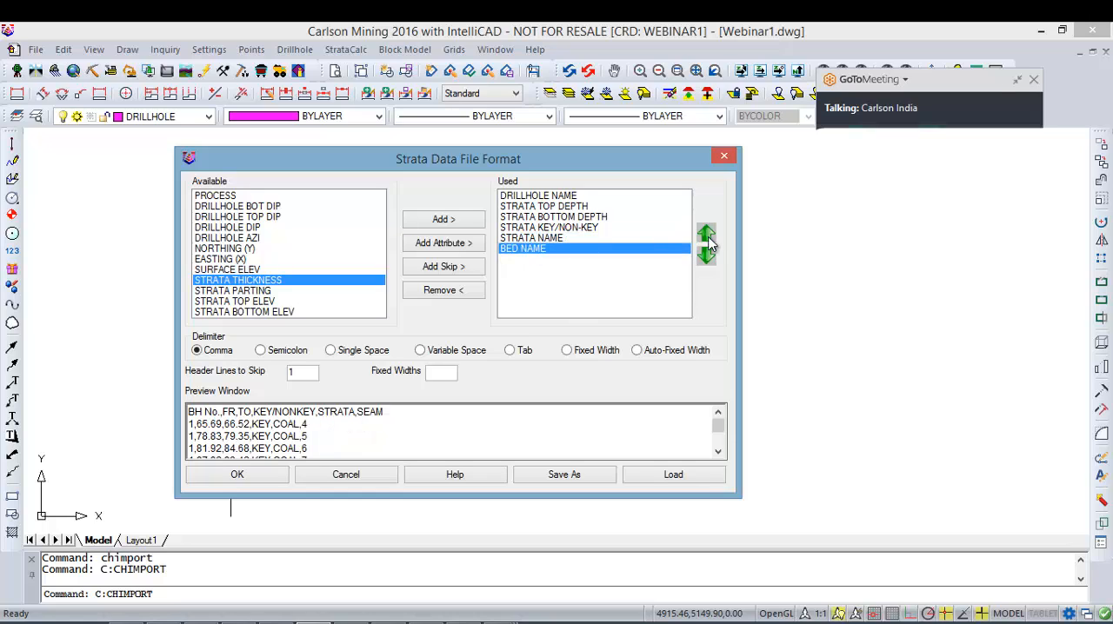
pyautogui.click(711, 234)
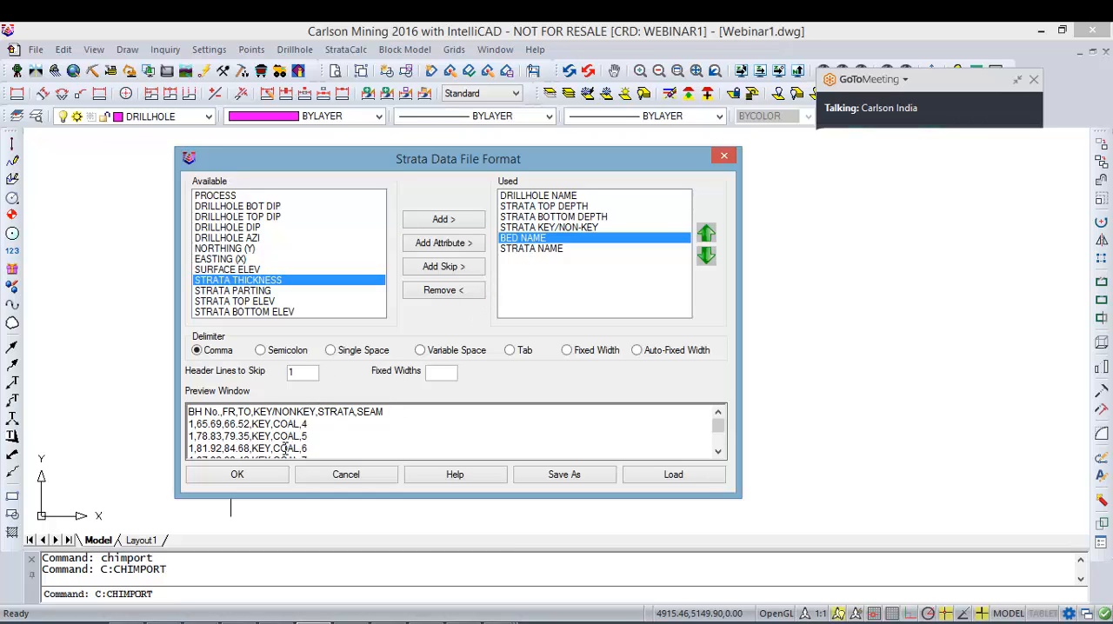
# Step: Compare the preview header and data rows with the used fields and save the strata format as Lihtology.imp in the Webinar folder
pyautogui.moveTo(385, 415); pyautogui.dragTo(313, 452)
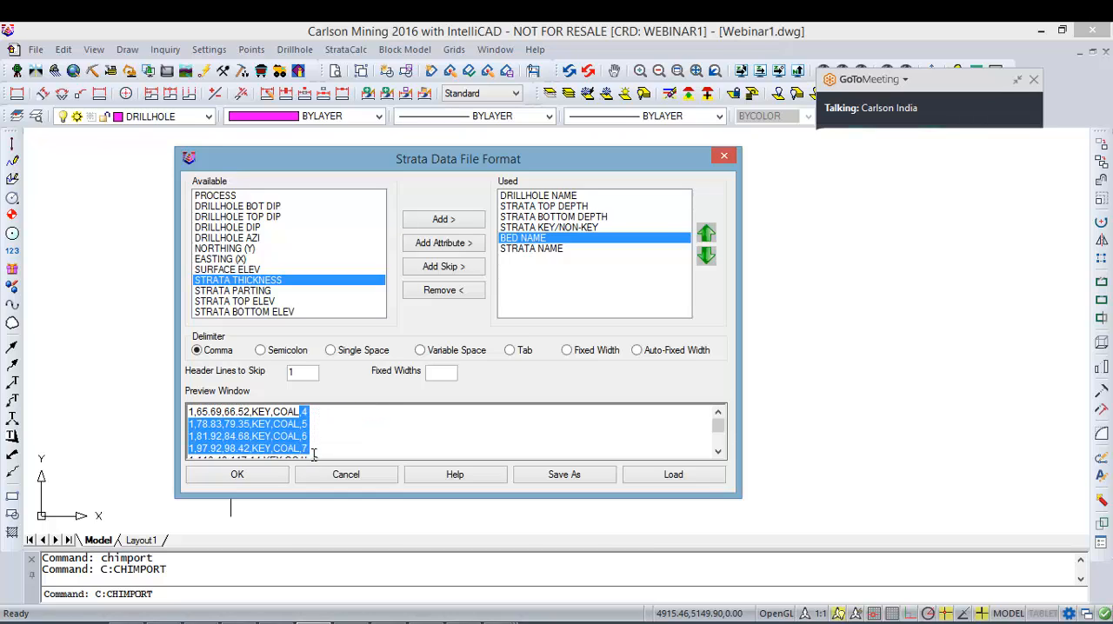
pyautogui.click(302, 412)
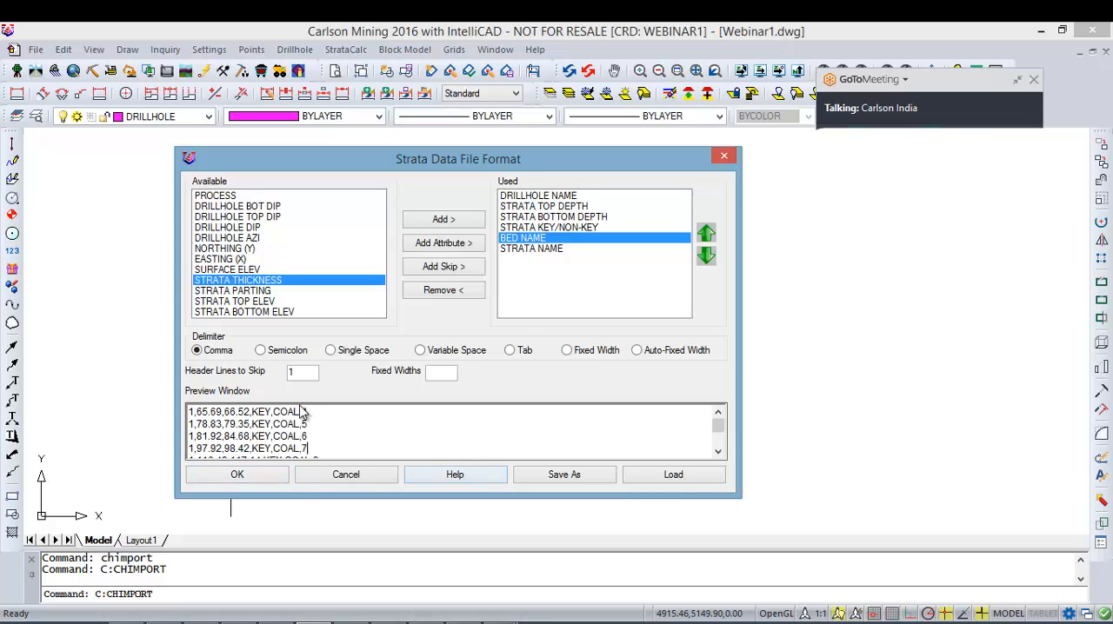
pyautogui.scroll(1, 340, 442)
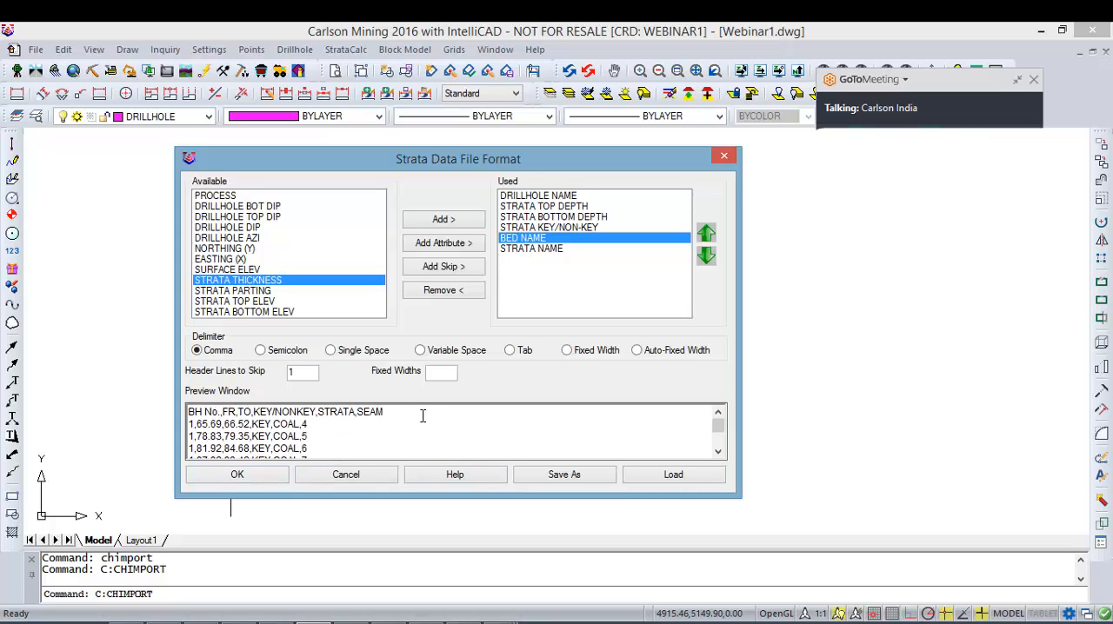
pyautogui.moveTo(422, 416); pyautogui.dragTo(126, 416)
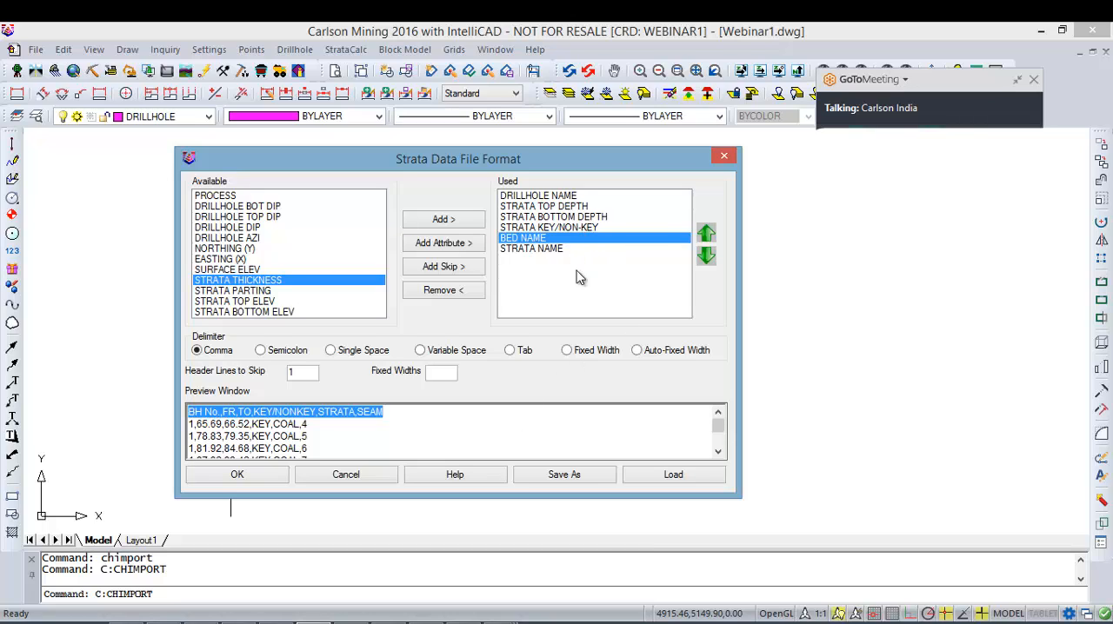
pyautogui.click(583, 478)
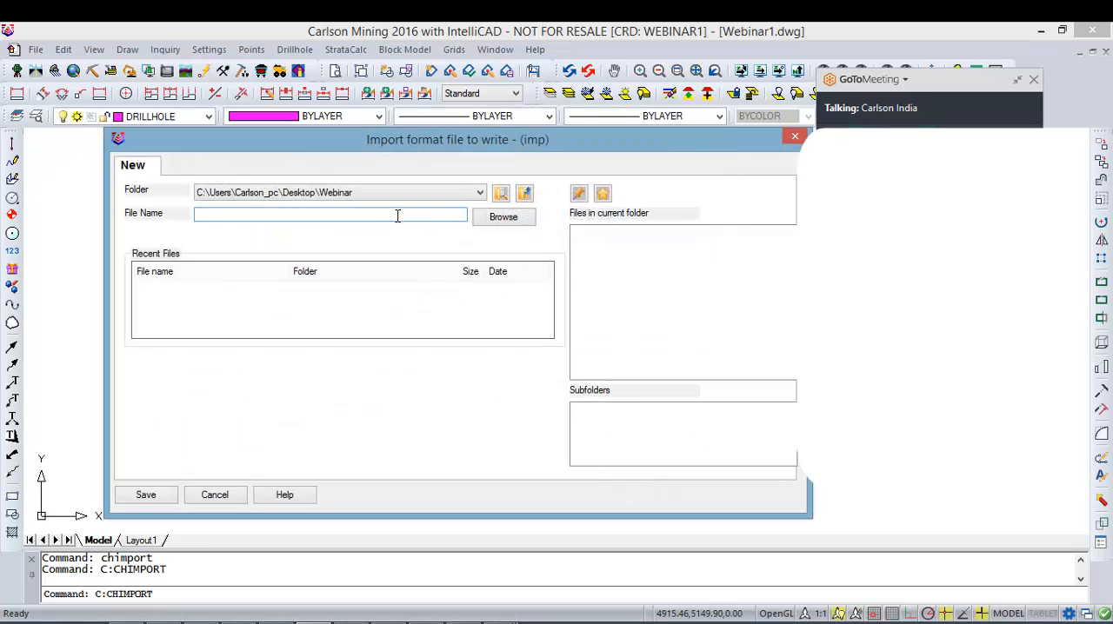
pyautogui.press('BackSpace')
pyautogui.press('BackSpace')
pyautogui.click(153, 493)
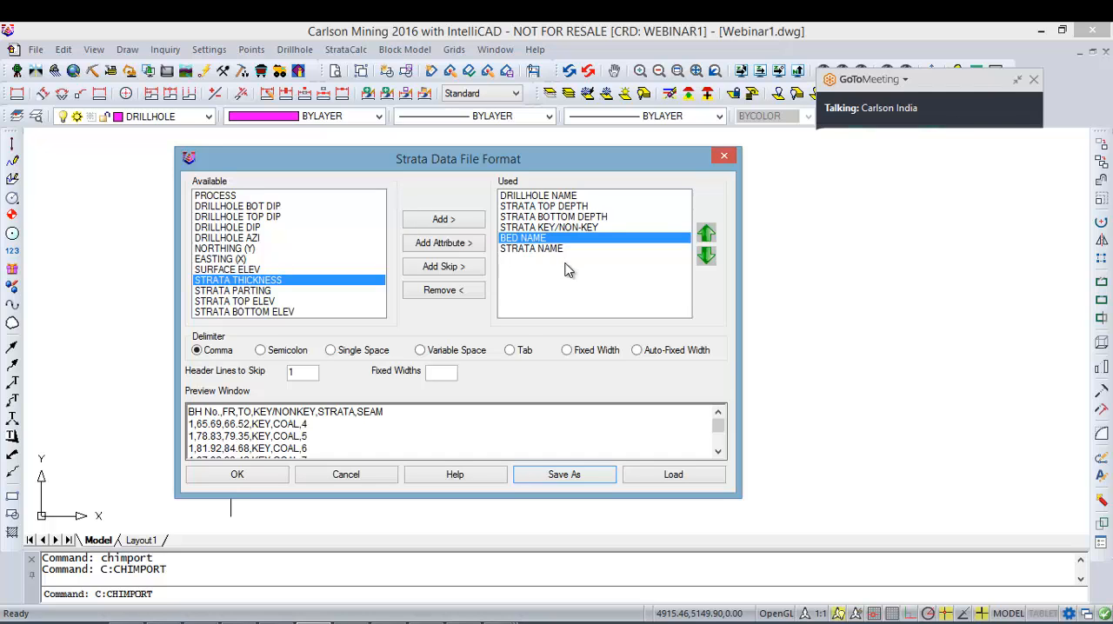
# Step: Load the saved format file Lihtology.imp back into the strata data format
pyautogui.moveTo(564, 256); pyautogui.dragTo(551, 196)
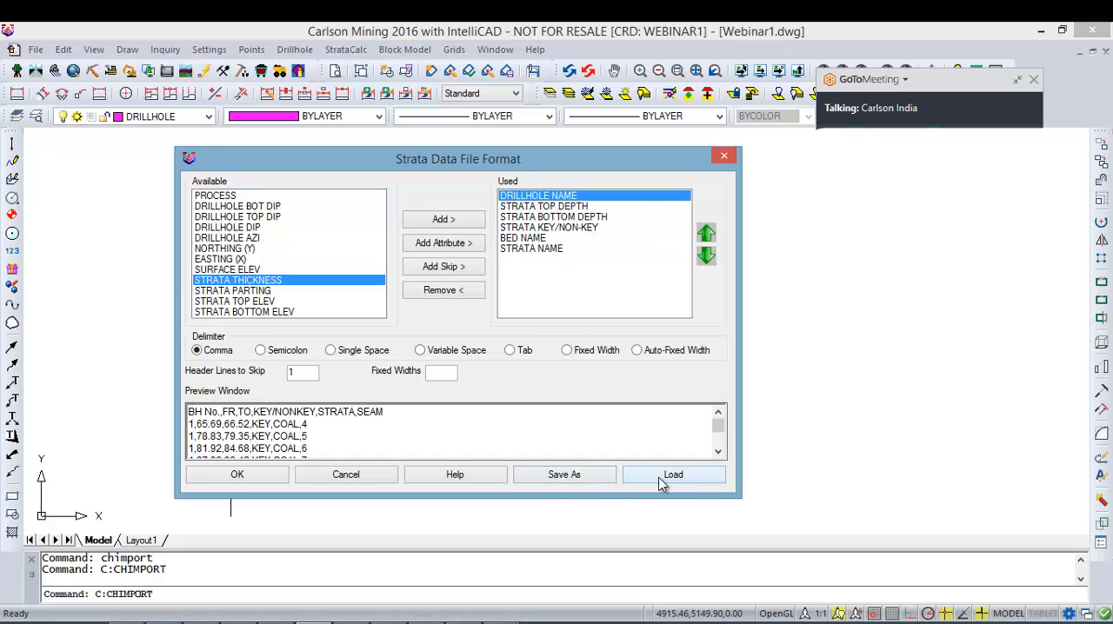
pyautogui.click(659, 478)
pyautogui.click(599, 233)
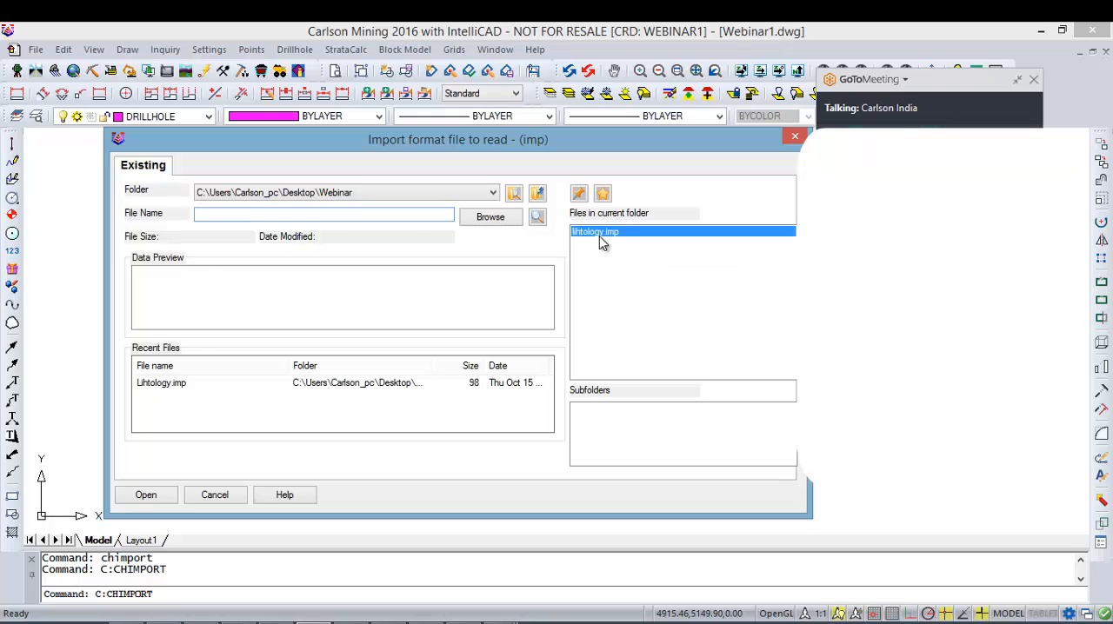
pyautogui.click(144, 495)
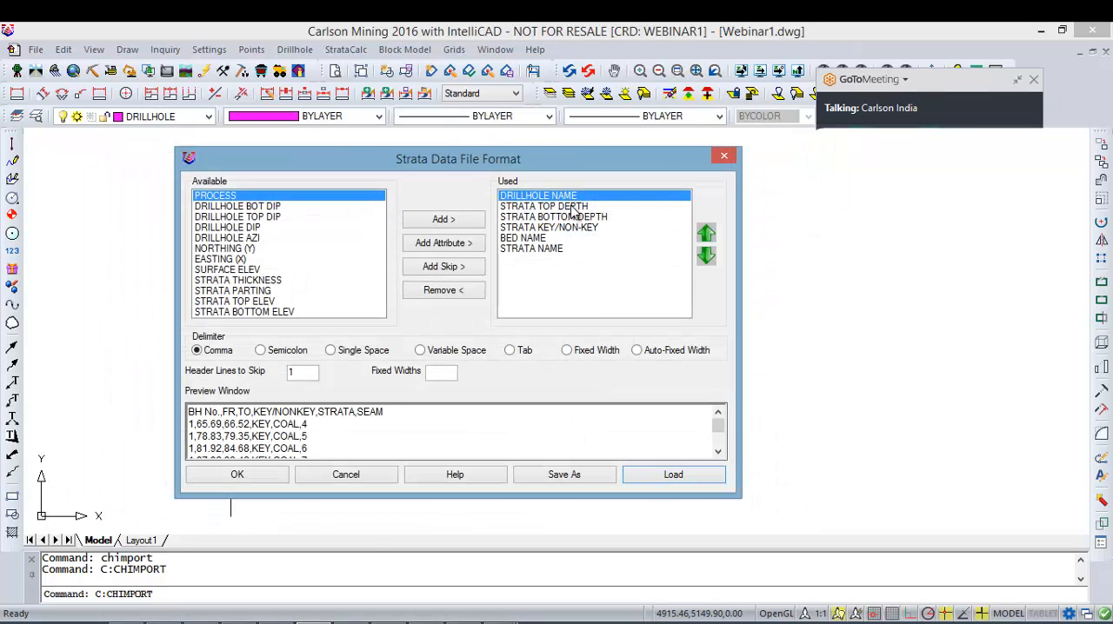
# Step: Check the preview header row against the header lines to skip and accept the strata format to import the drillholes
pyautogui.moveTo(401, 419); pyautogui.dragTo(132, 416)
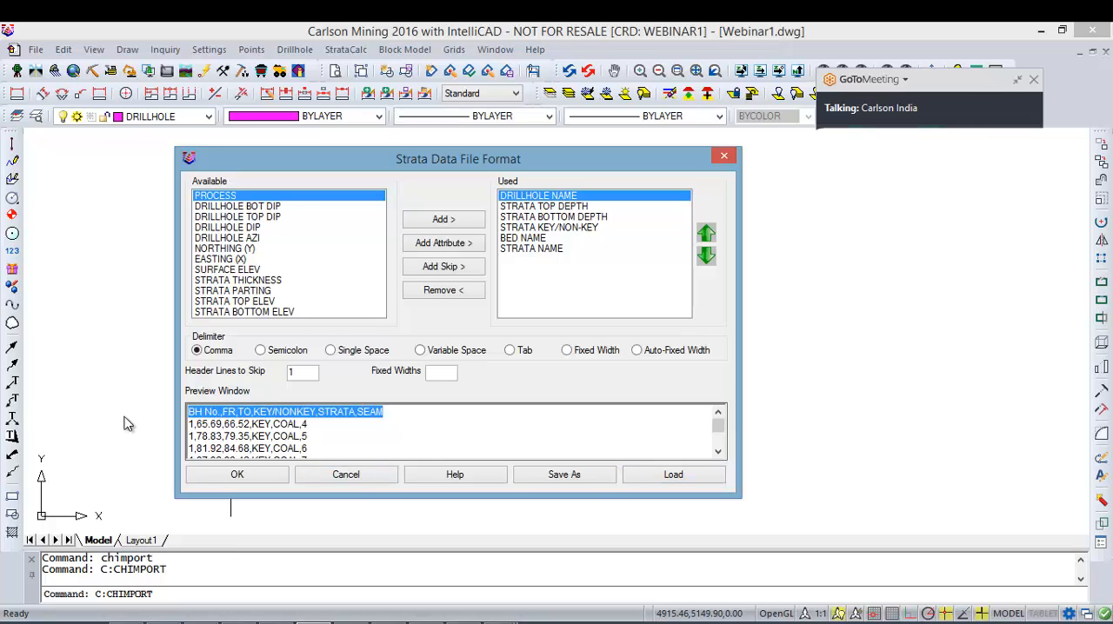
pyautogui.click(400, 420)
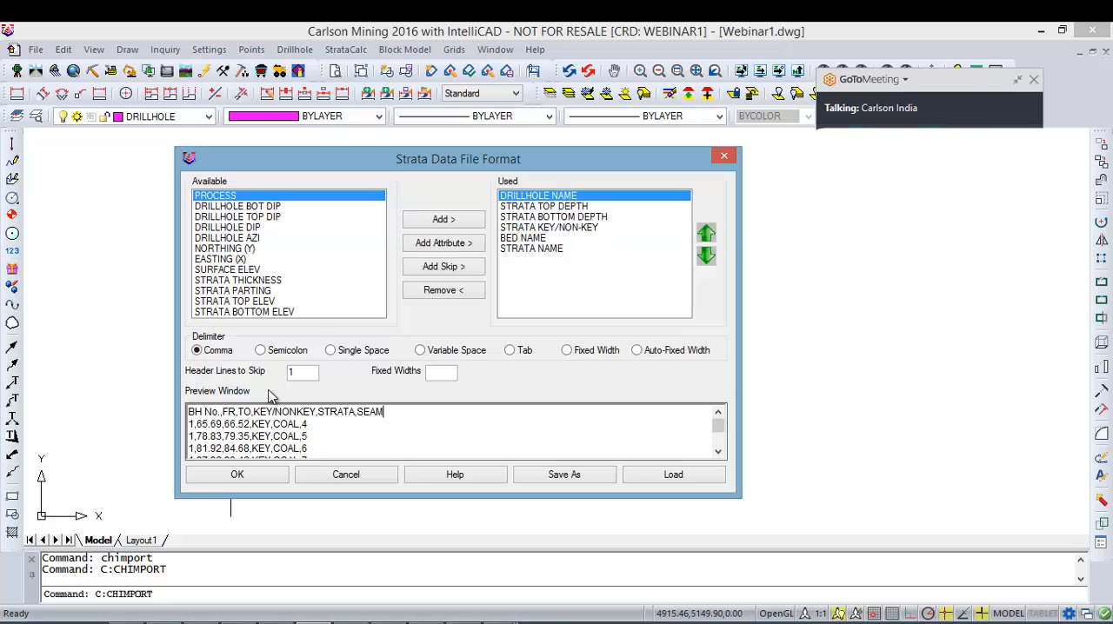
pyautogui.moveTo(385, 412); pyautogui.dragTo(85, 416)
pyautogui.moveTo(304, 374); pyautogui.dragTo(240, 375)
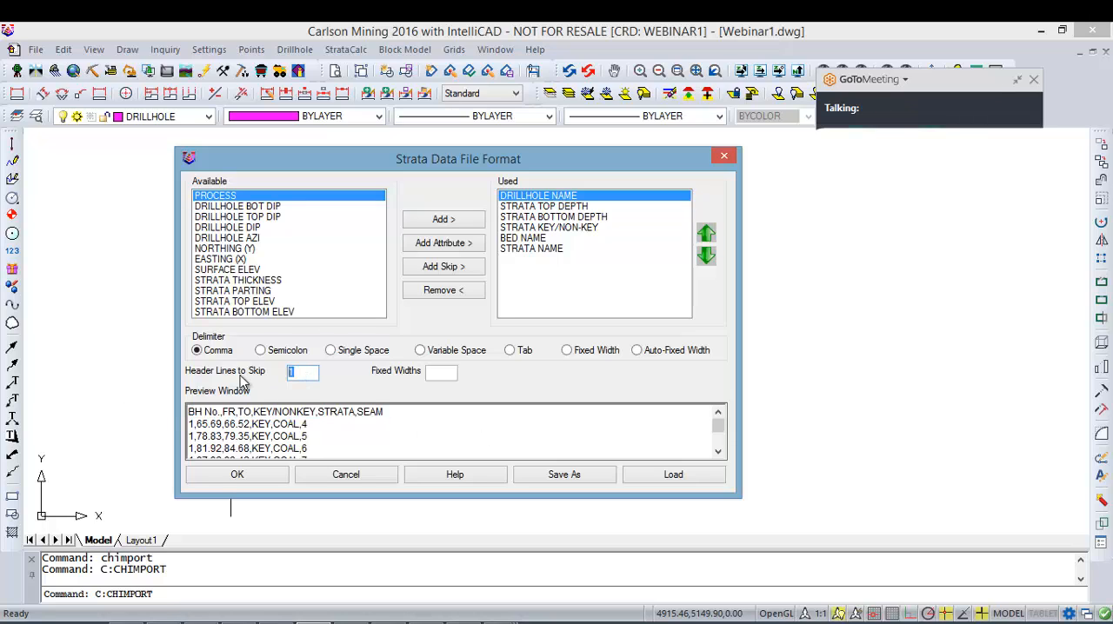
pyautogui.click(405, 419)
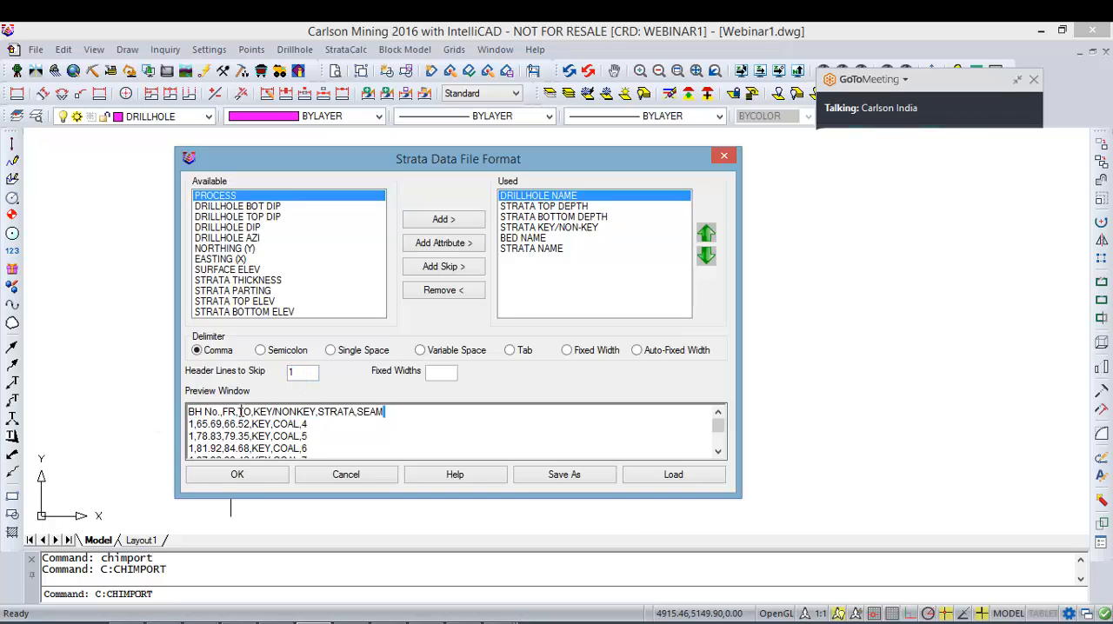
pyautogui.click(274, 479)
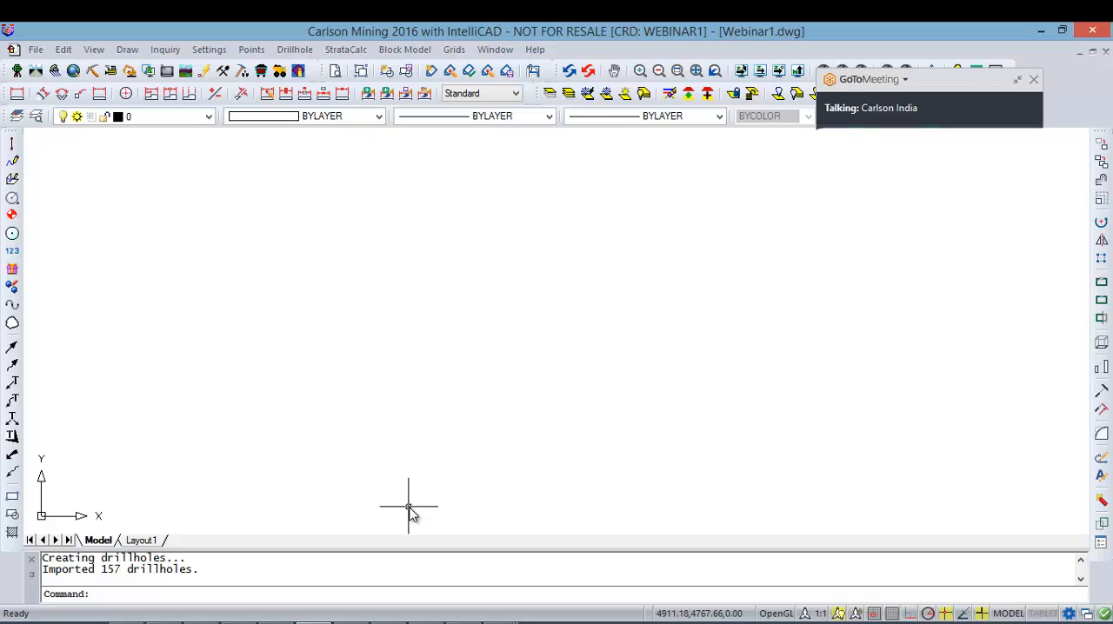
# Step: Enlarge the command history and read the log lines of the drillhole import
pyautogui.scroll(1, 401, 558)
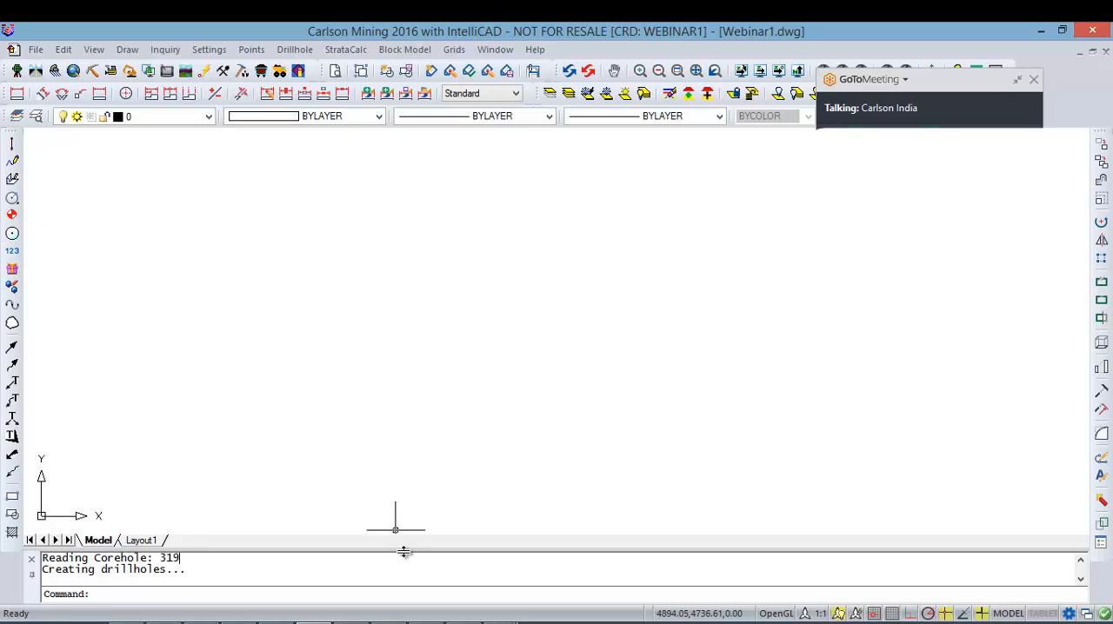
pyautogui.moveTo(403, 552); pyautogui.dragTo(412, 516)
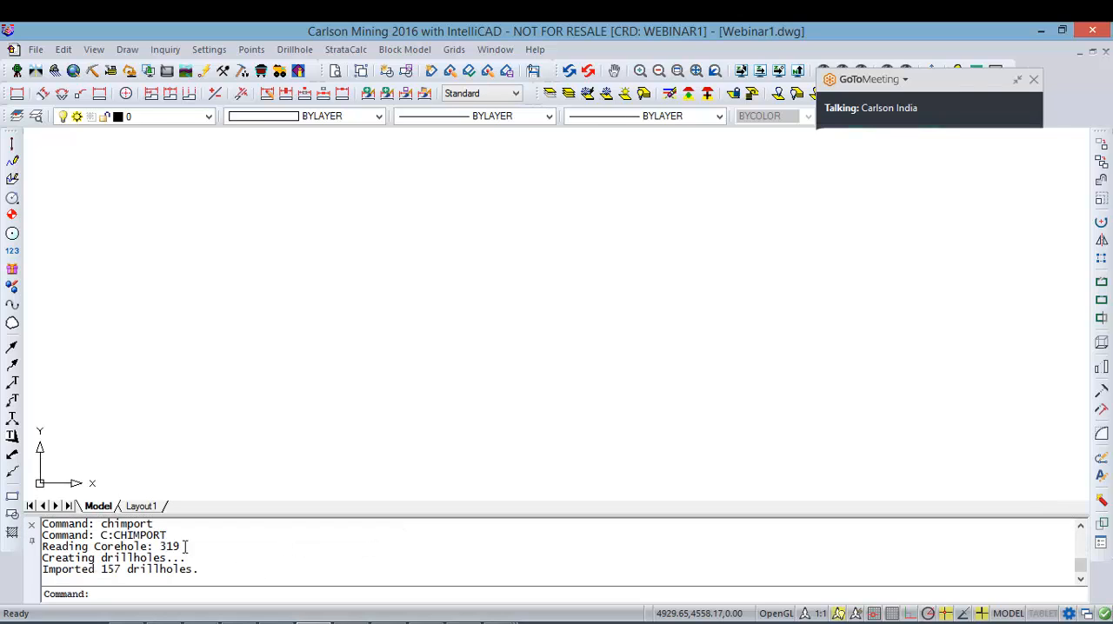
pyautogui.moveTo(184, 546); pyautogui.dragTo(42, 535)
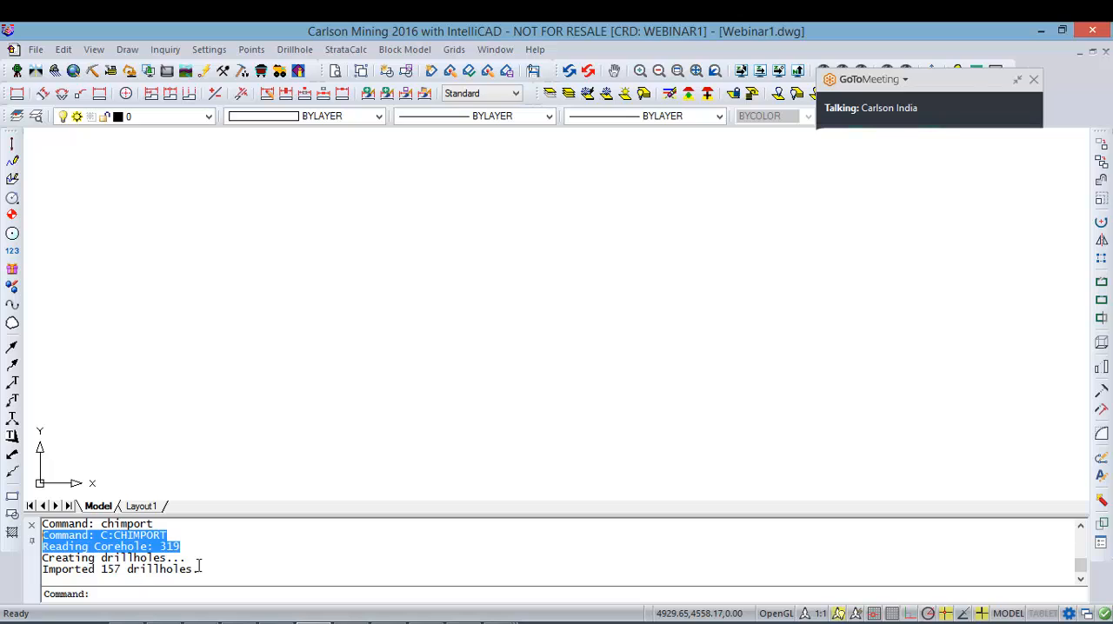
pyautogui.moveTo(199, 566); pyautogui.dragTo(43, 558)
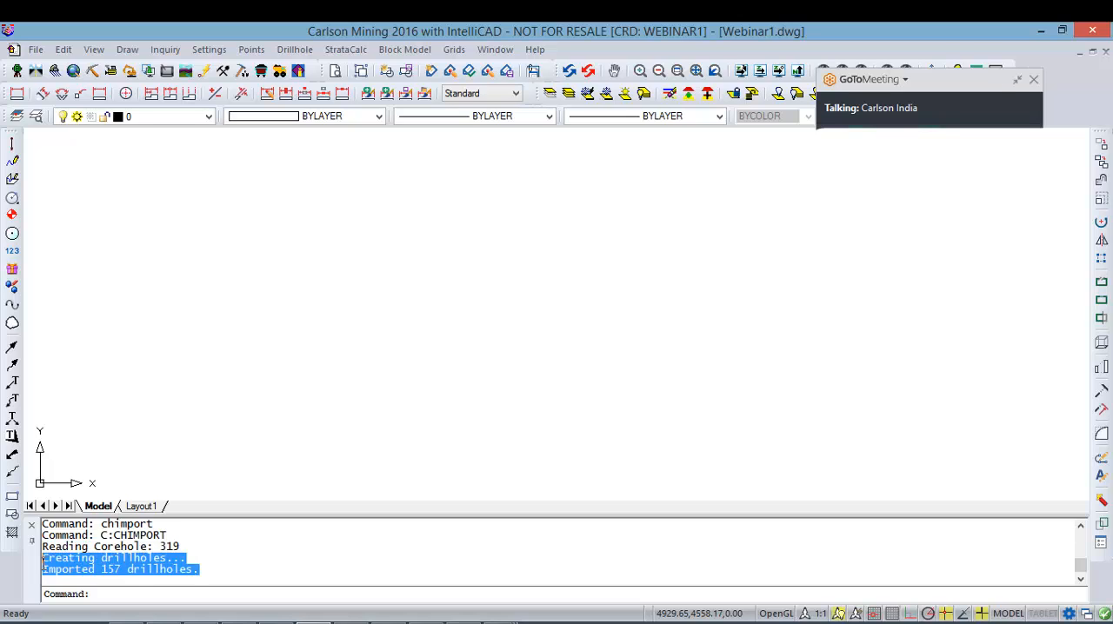
pyautogui.click(208, 575)
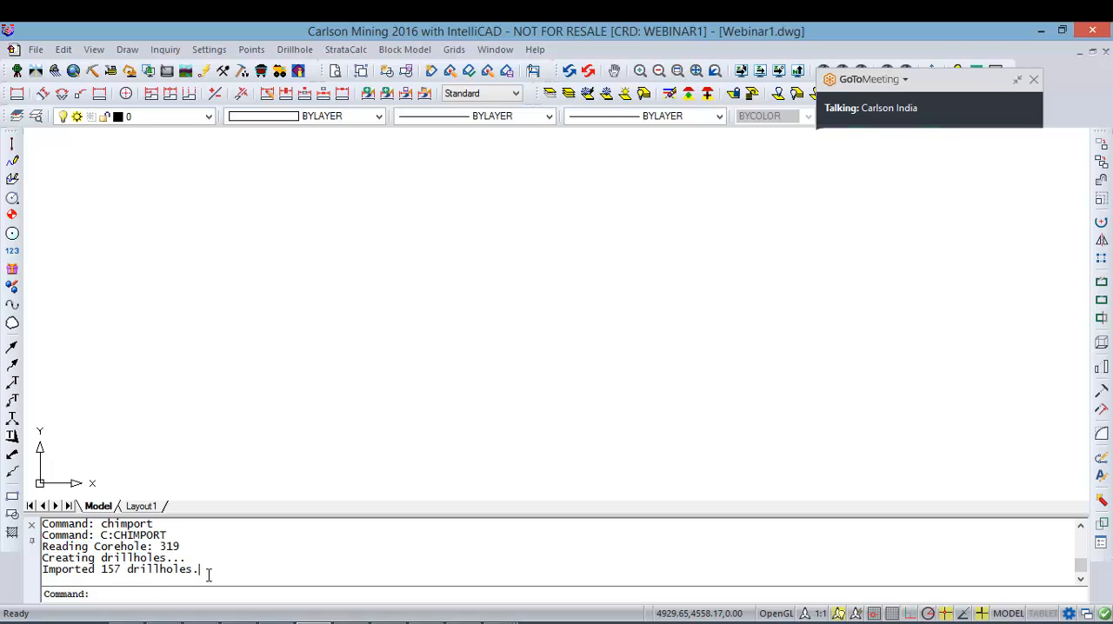
# Step: Zoom to the drawing extents and inspect the symbol of one imported drillhole up close
pyautogui.middleClick(412, 389)
pyautogui.middleClick(411, 389)
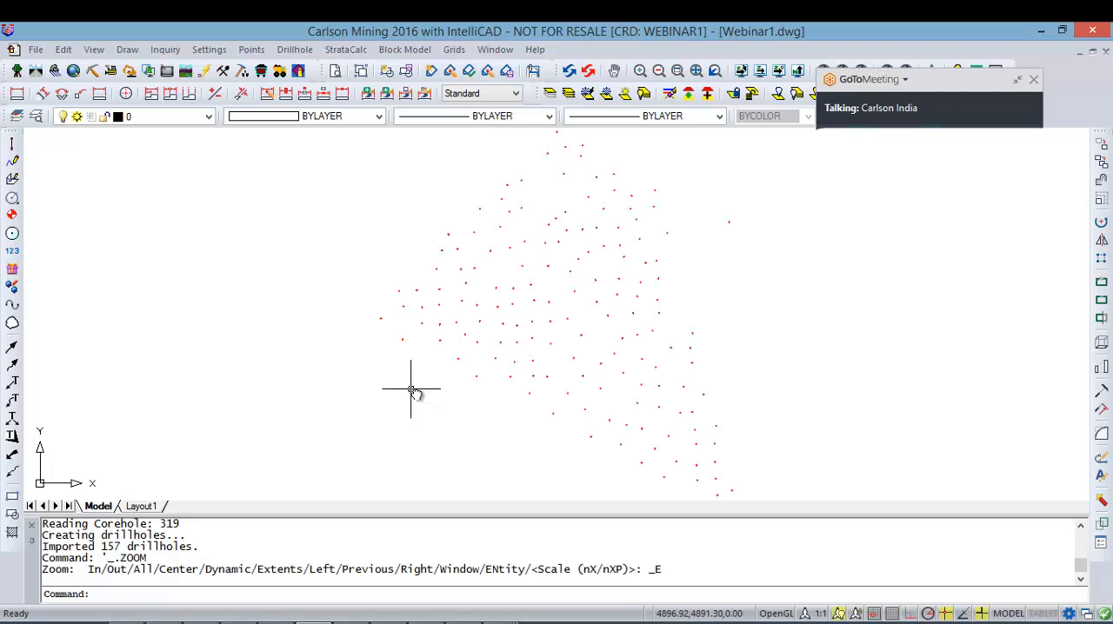
pyautogui.scroll(10, 649, 298)
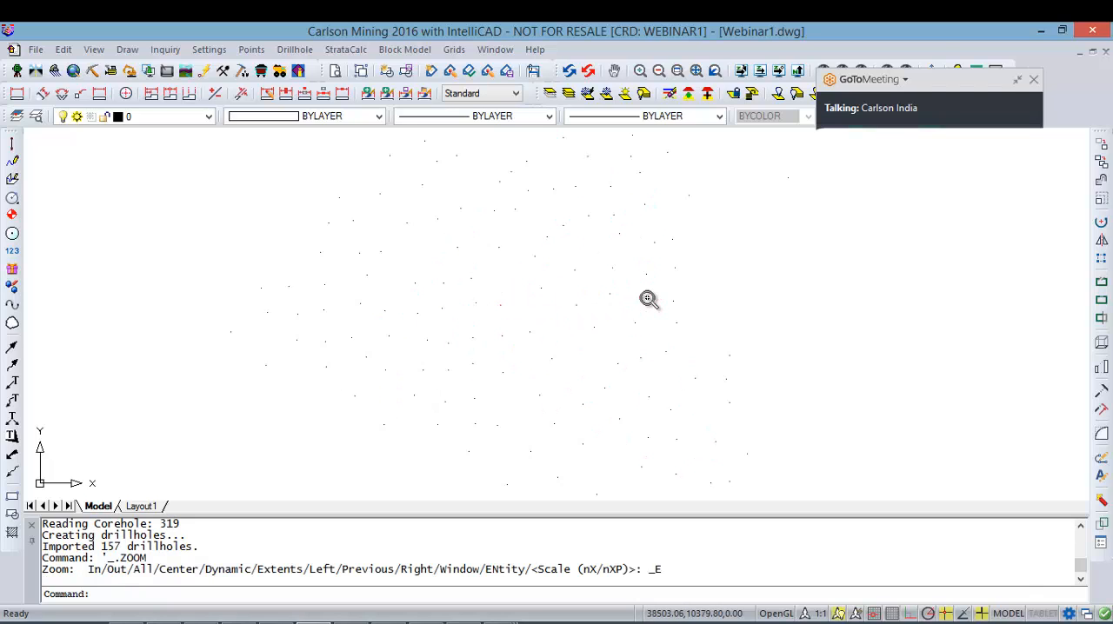
pyautogui.scroll(8, 576, 281)
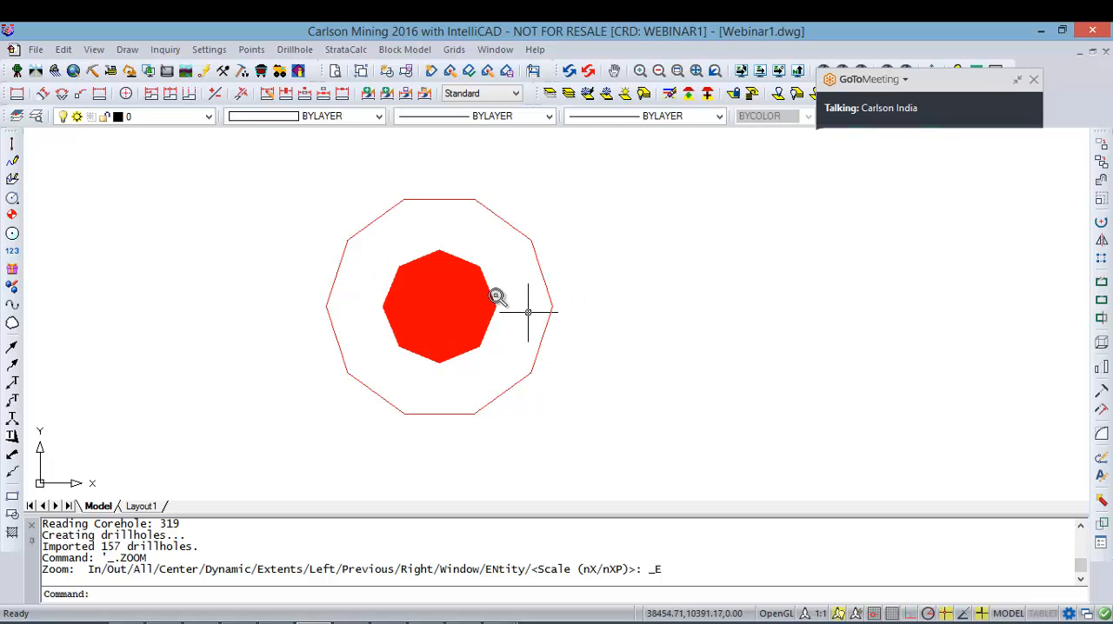
pyautogui.click(422, 273)
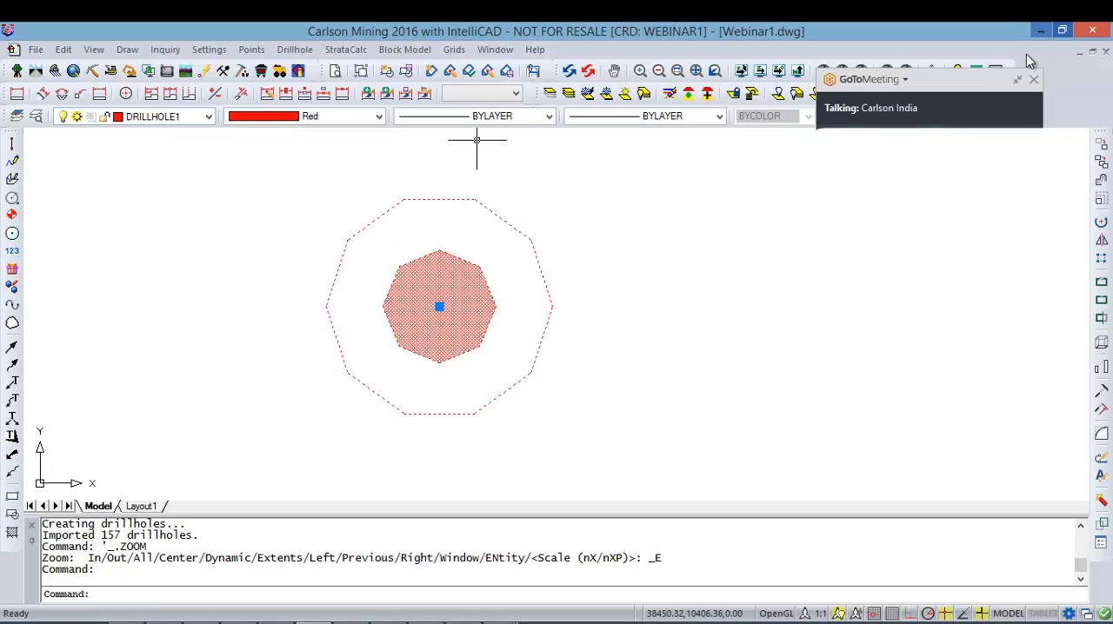
pyautogui.moveTo(965, 87)
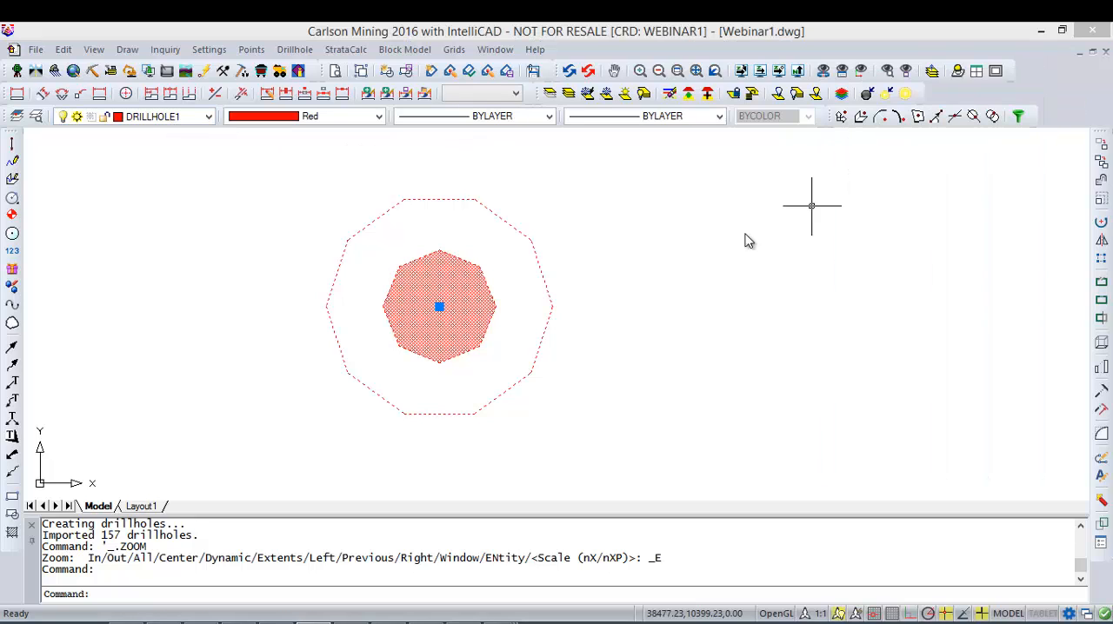
pyautogui.press('Escape')
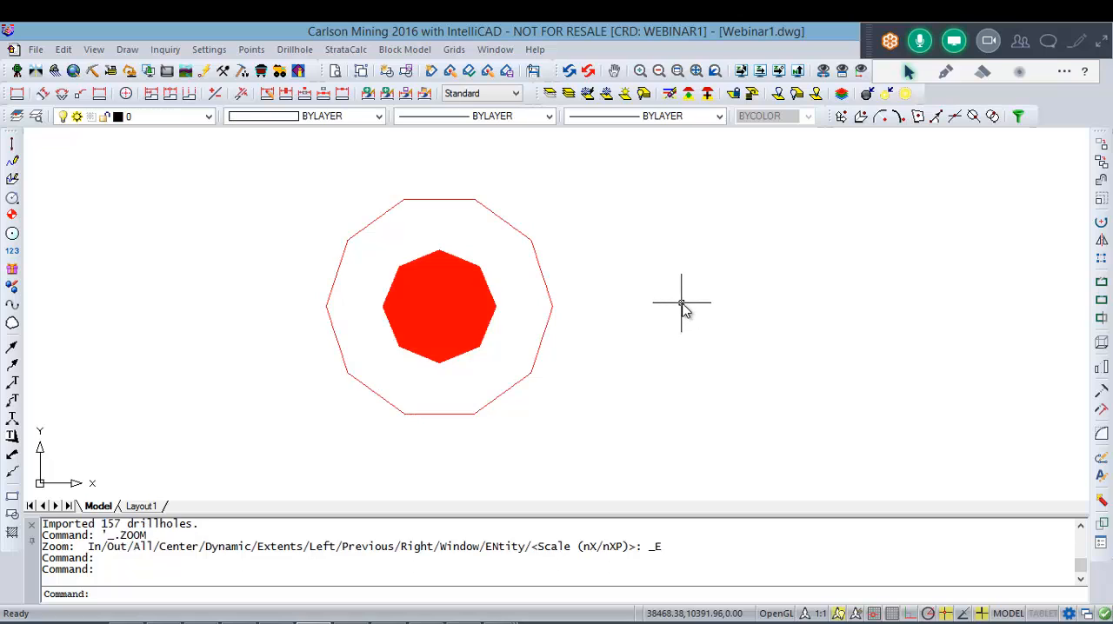
# Step: Shrink-wrap all drillholes across gaps with a 2D polyline on the Boundary layer, using low perimeter reduction
pyautogui.scroll(-5, 679, 302)
pyautogui.scroll(-8, 679, 302)
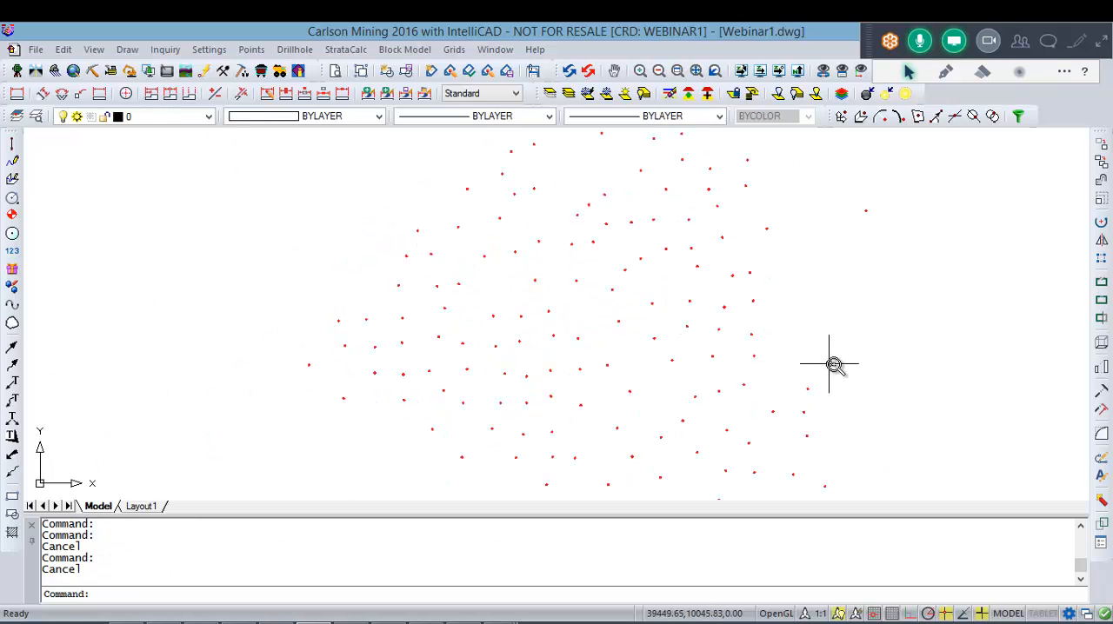
pyautogui.scroll(-5, 875, 374)
pyautogui.moveTo(930, 366); pyautogui.dragTo(753, 317, button='middle')
pyautogui.scroll(-3, 753, 318)
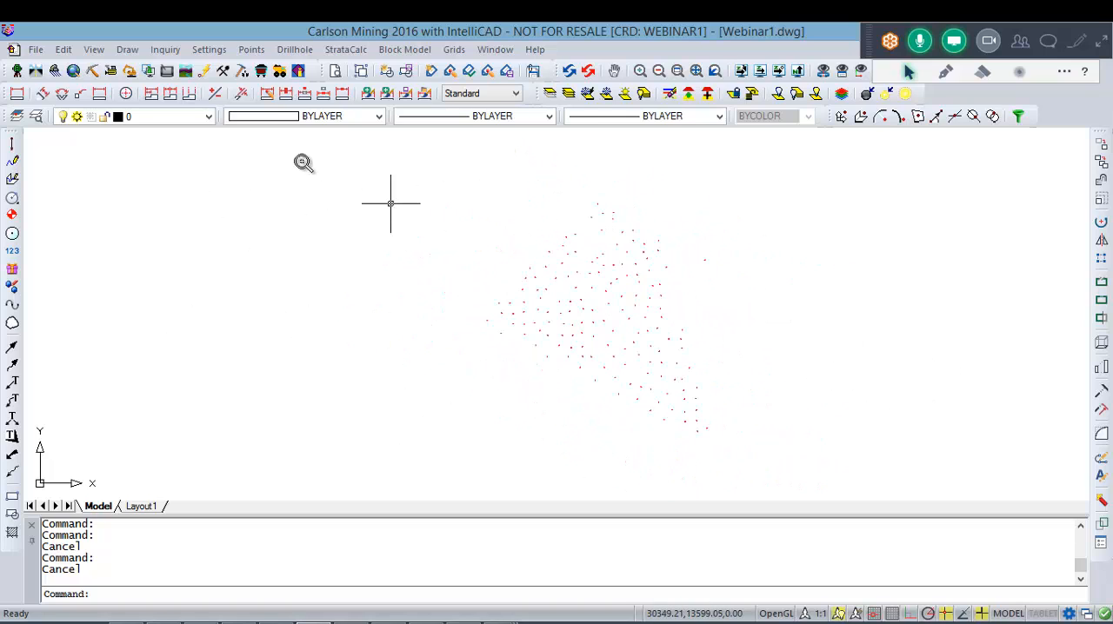
pyautogui.click(127, 49)
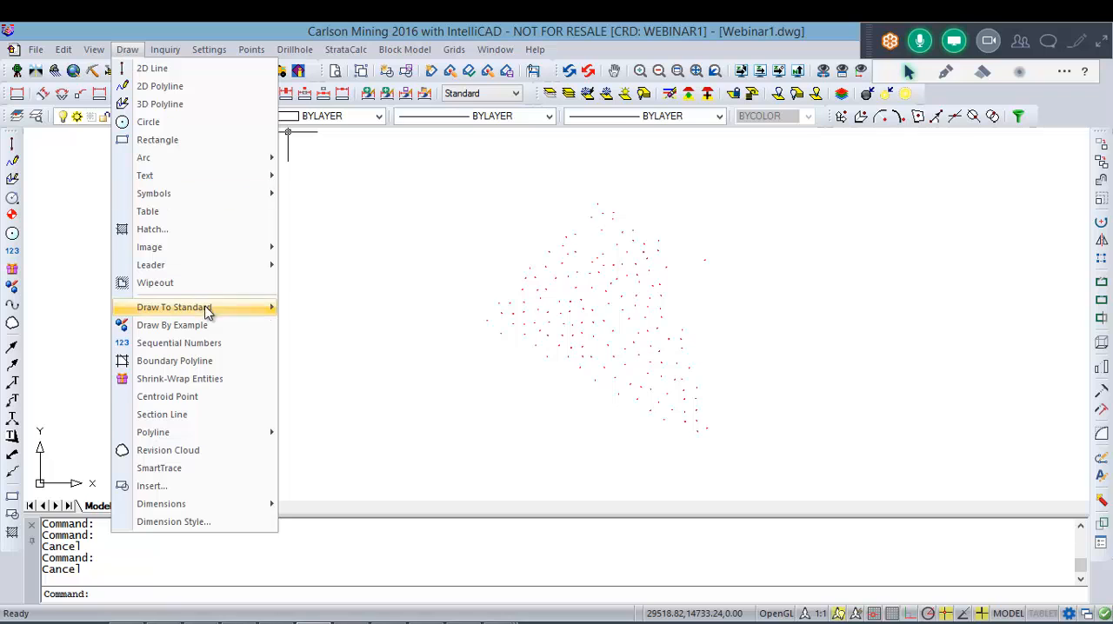
pyautogui.click(207, 376)
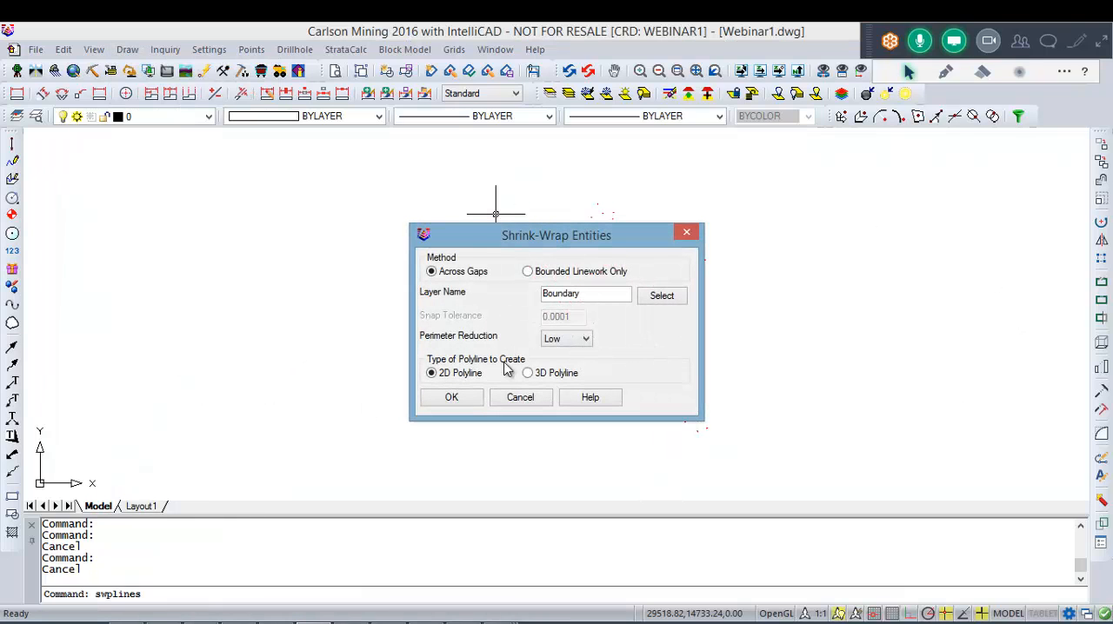
pyautogui.click(468, 402)
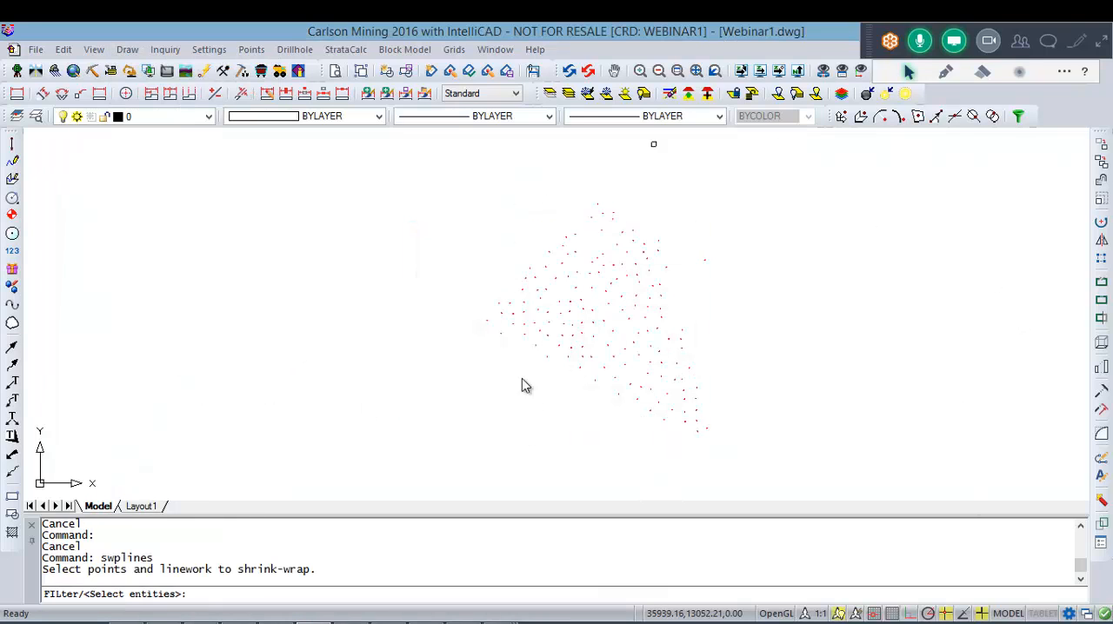
pyautogui.click(753, 469)
pyautogui.click(352, 144)
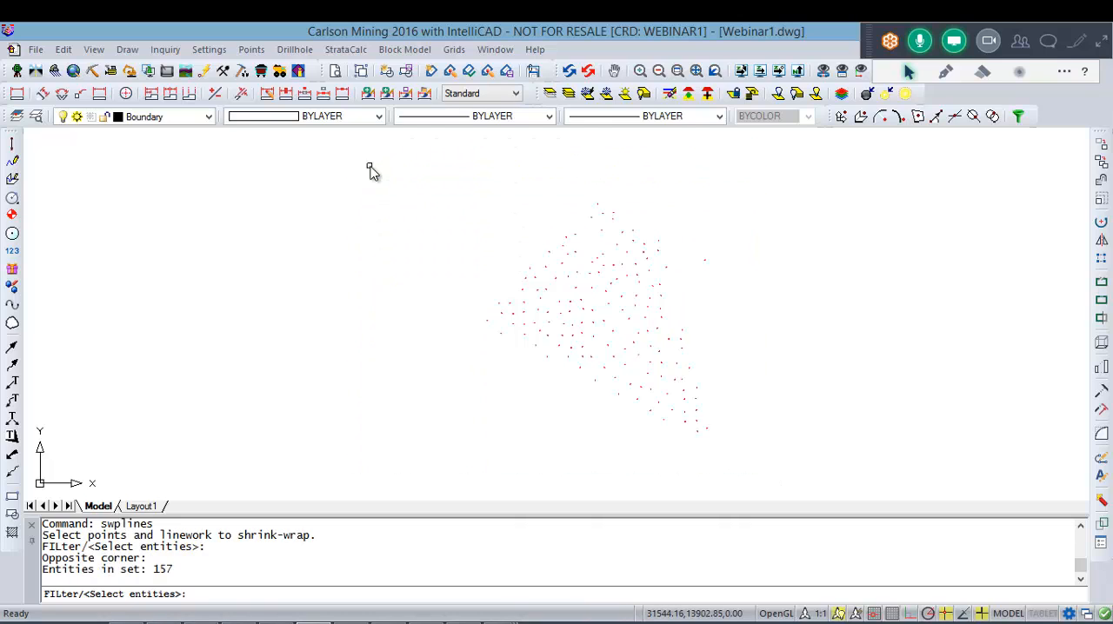
pyautogui.press('Return')
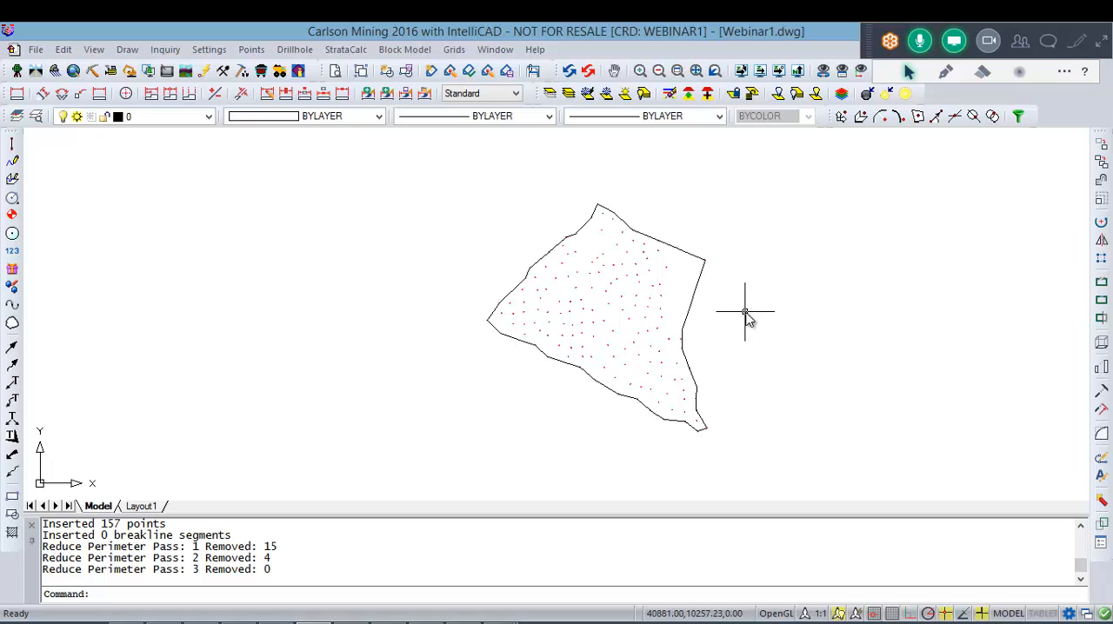
# Step: Undo the shrink-wrapped boundary polyline around the drillholes
pyautogui.hotkey('ctrl', 'z')
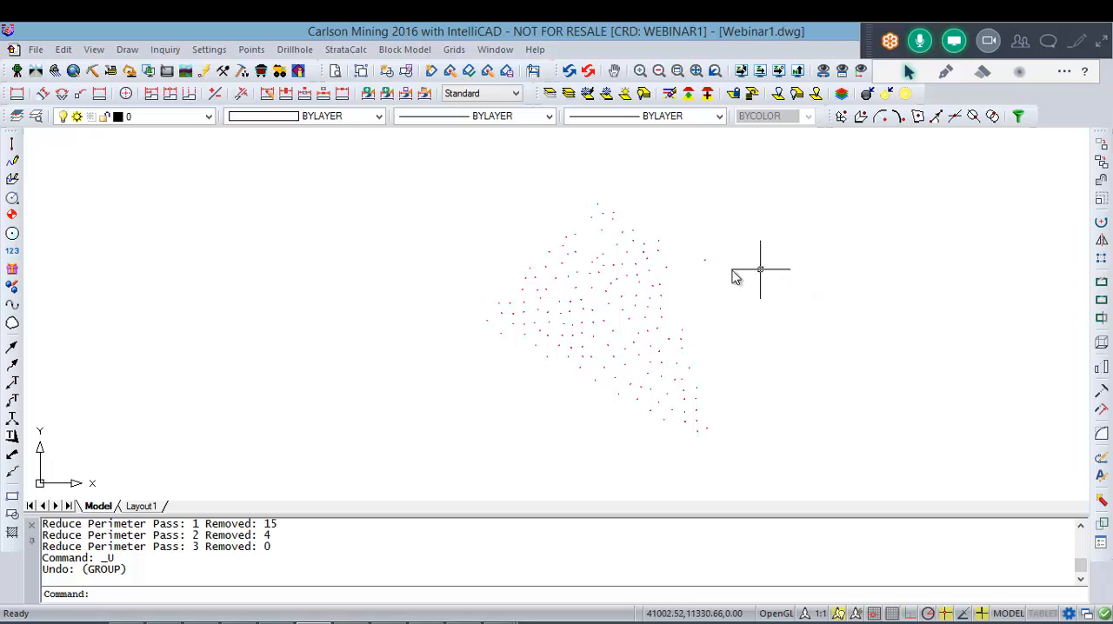
pyautogui.scroll(5, 689, 271)
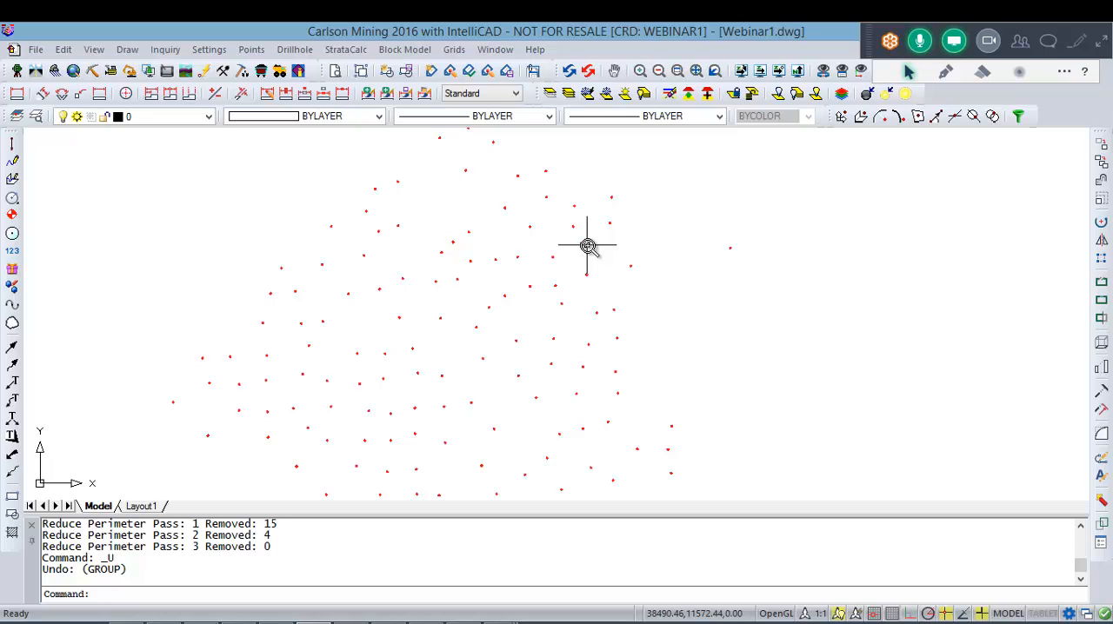
pyautogui.scroll(3, 587, 246)
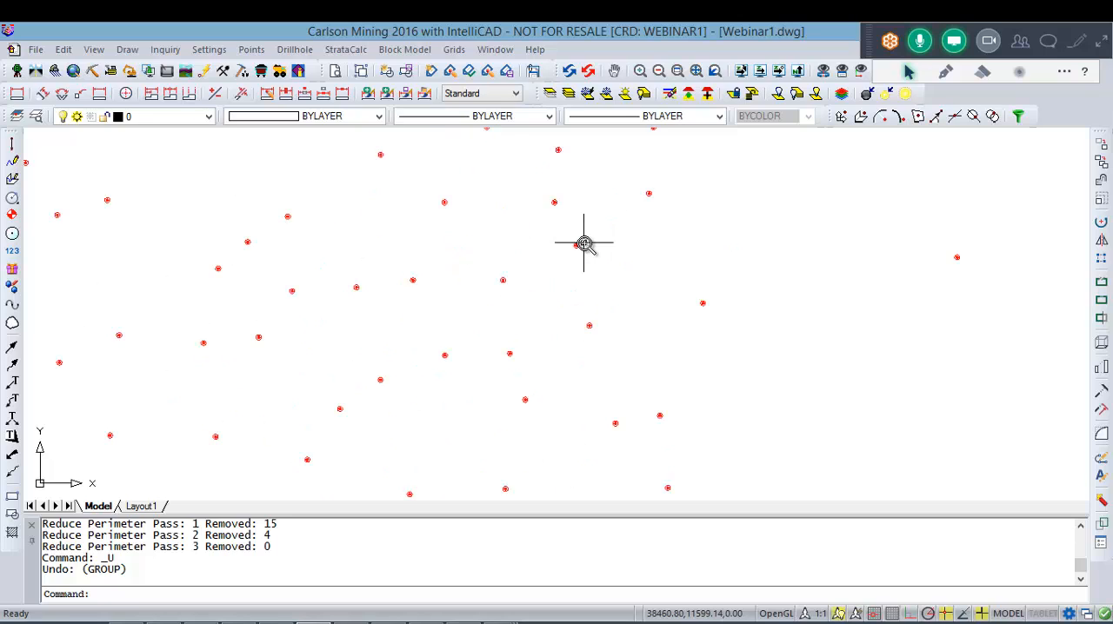
# Step: Open drillhole 156 for editing and examine its strata names, depths and thicknesses, along with its attribute list
pyautogui.scroll(5, 587, 245)
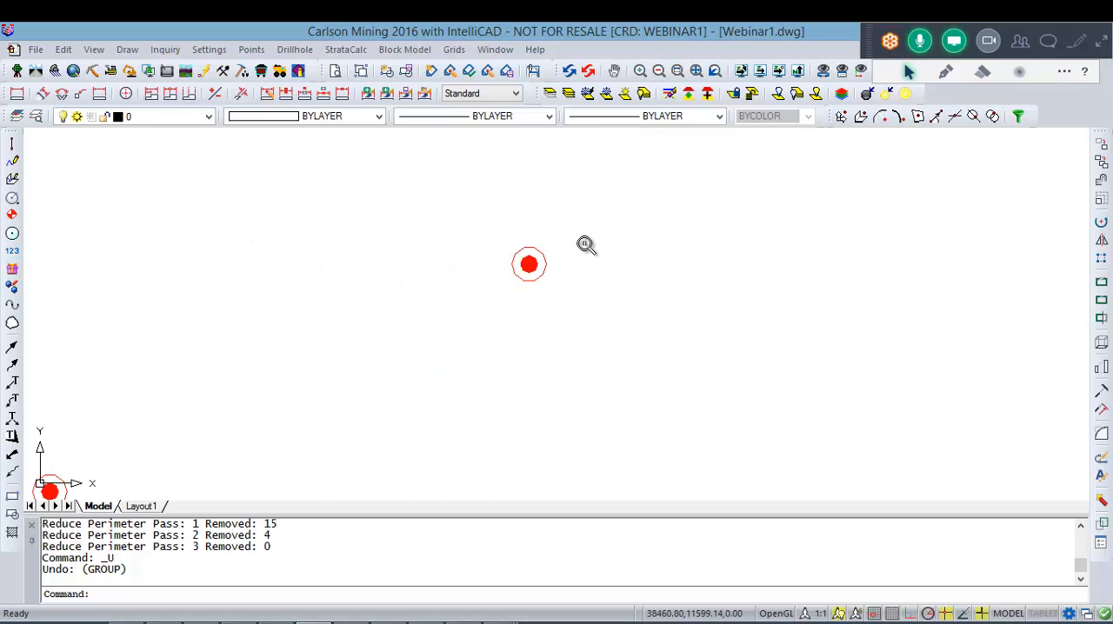
pyautogui.doubleClick(543, 277)
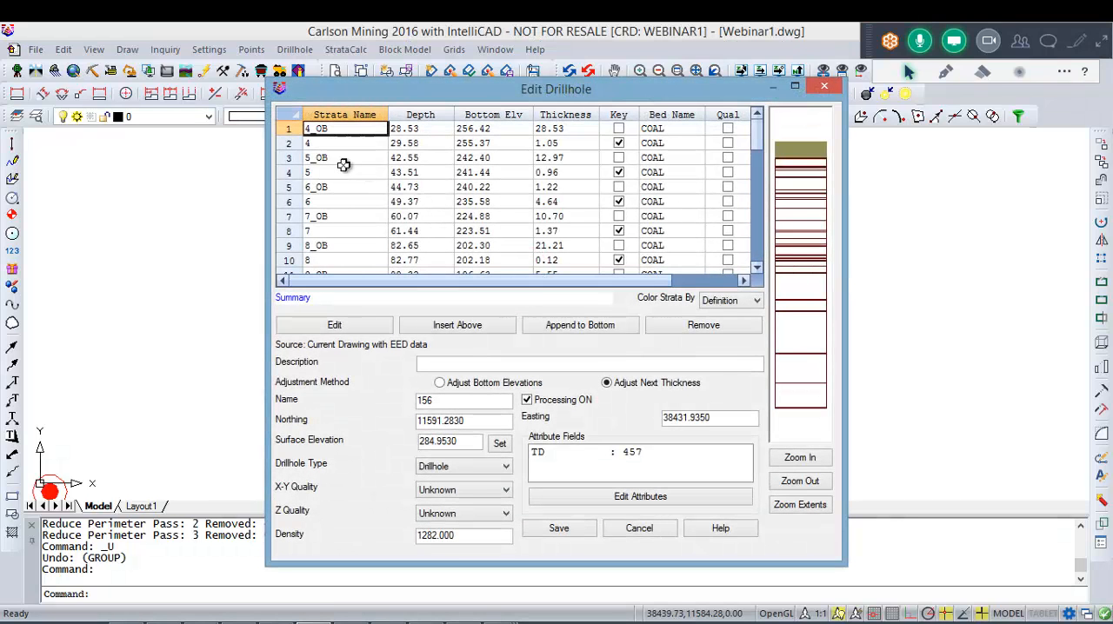
pyautogui.click(391, 157)
pyautogui.click(365, 131)
pyautogui.click(577, 132)
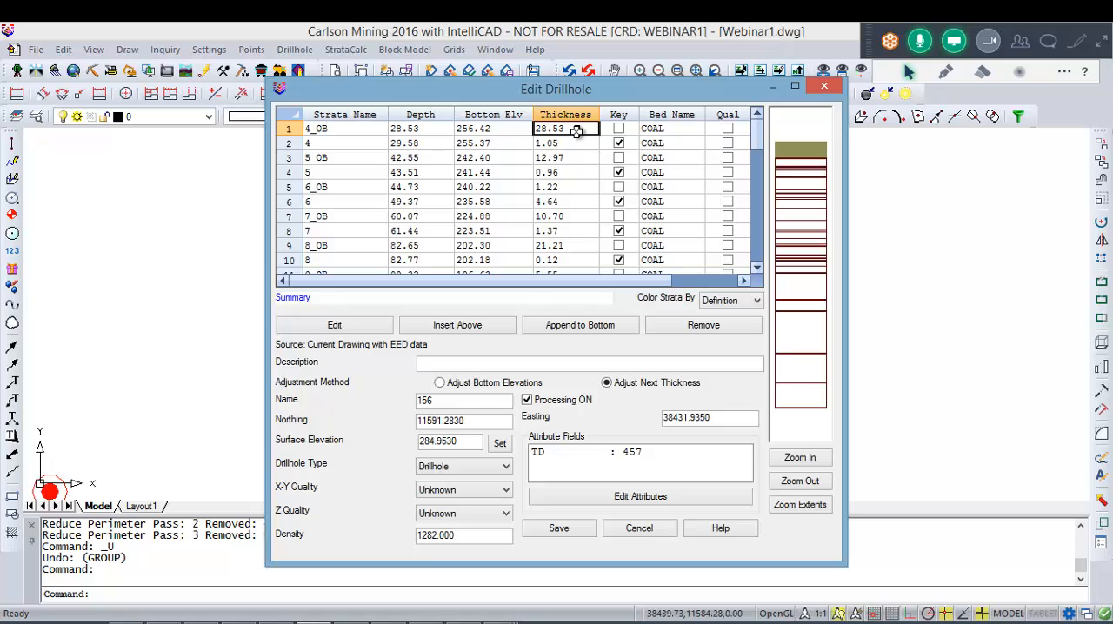
pyautogui.click(356, 143)
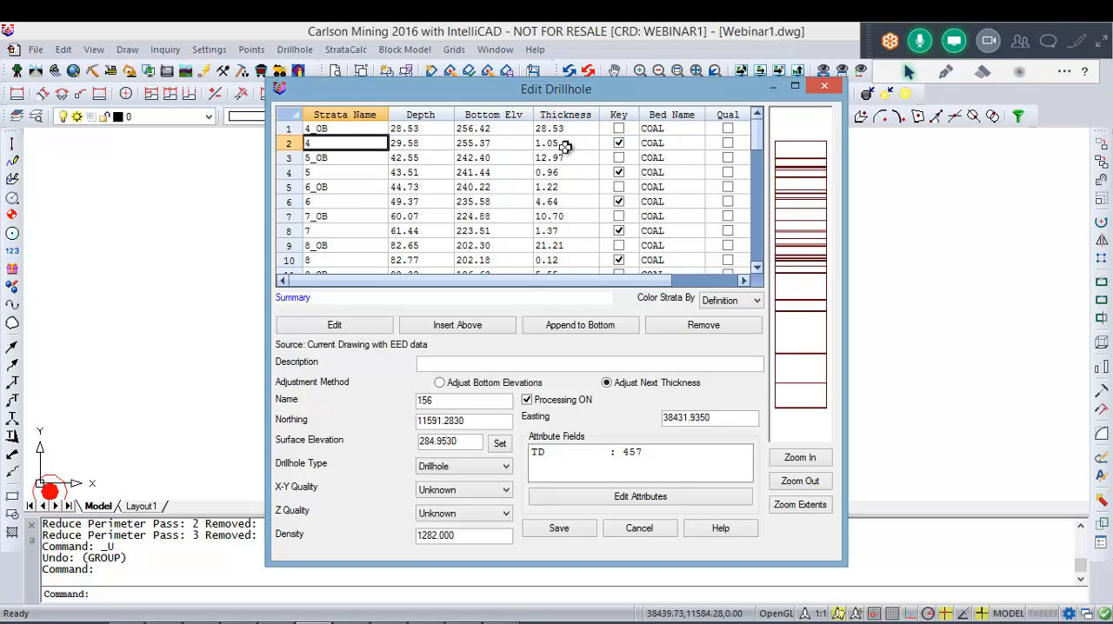
pyautogui.click(563, 145)
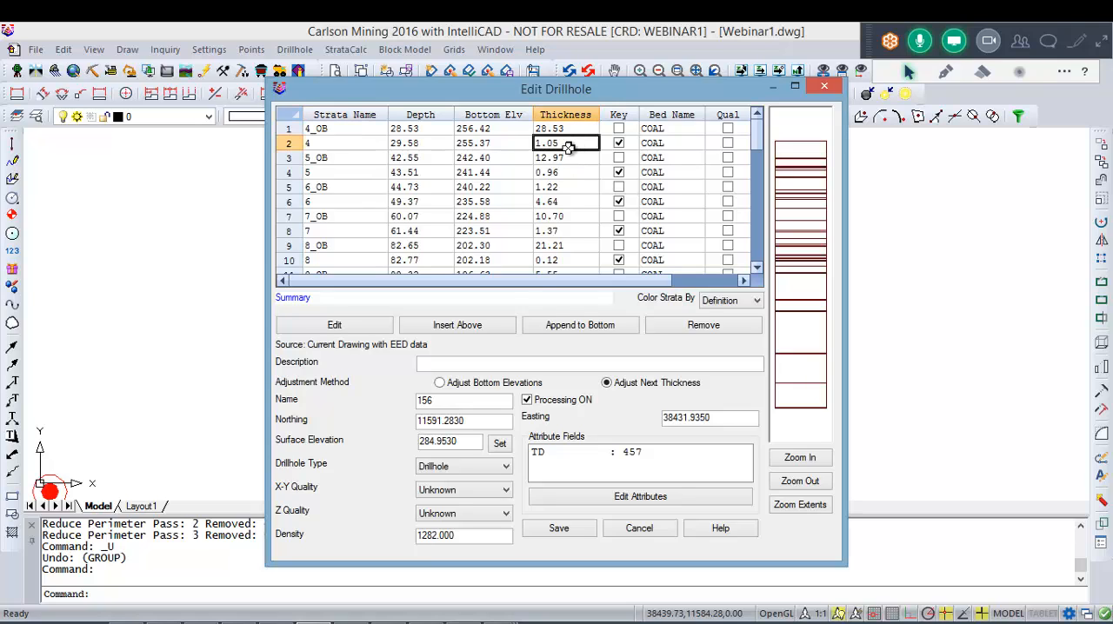
pyautogui.click(446, 180)
pyautogui.scroll(-11, 449, 179)
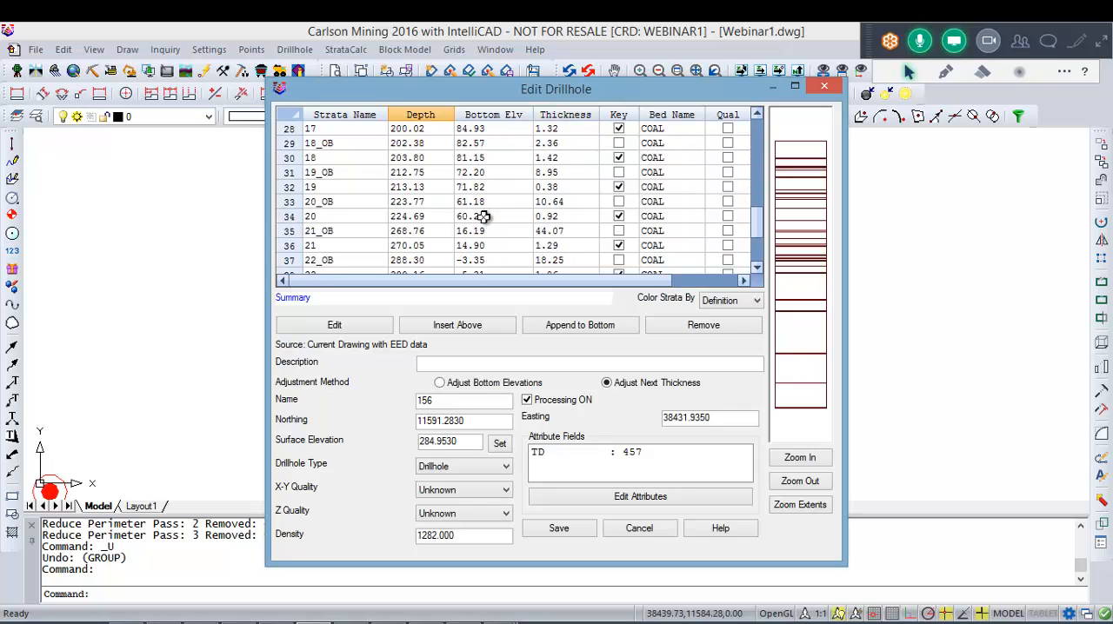
pyautogui.scroll(5, 727, 186)
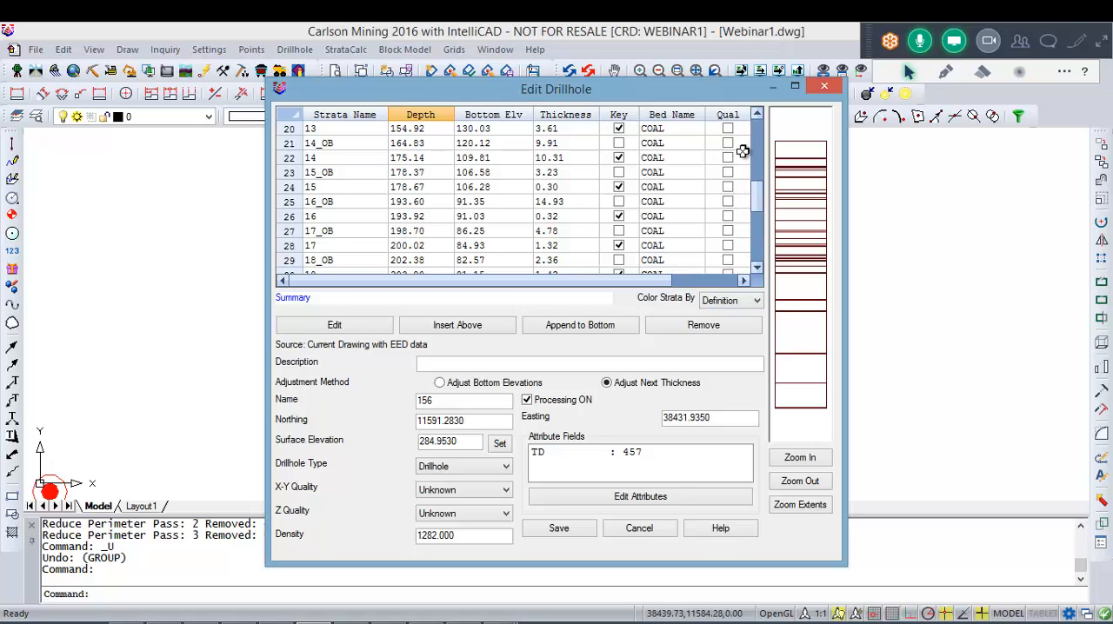
pyautogui.click(622, 499)
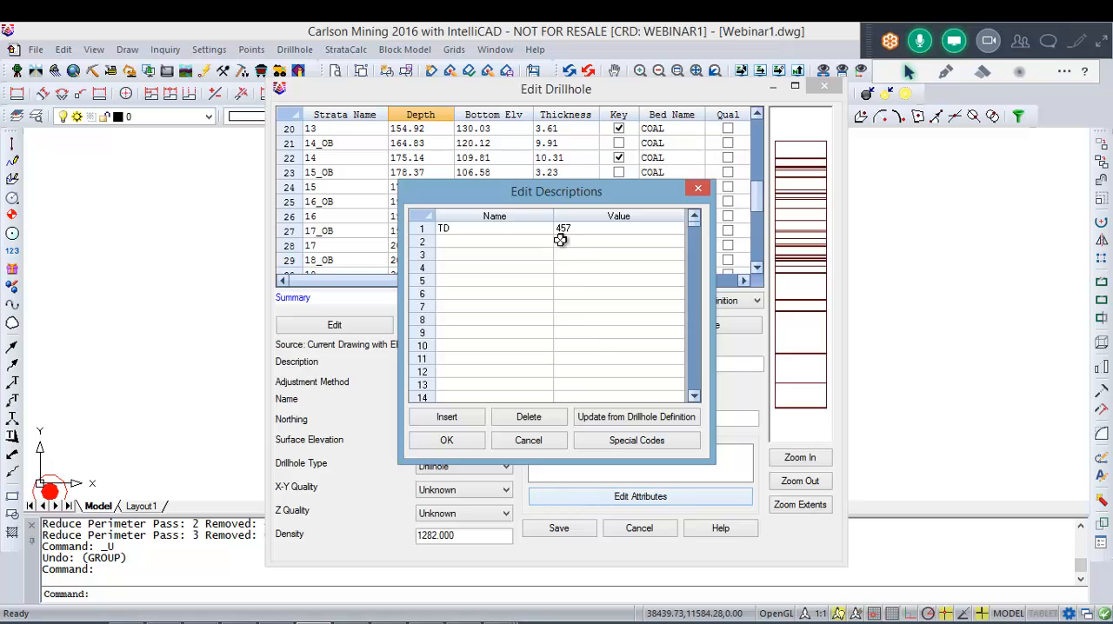
pyautogui.click(698, 188)
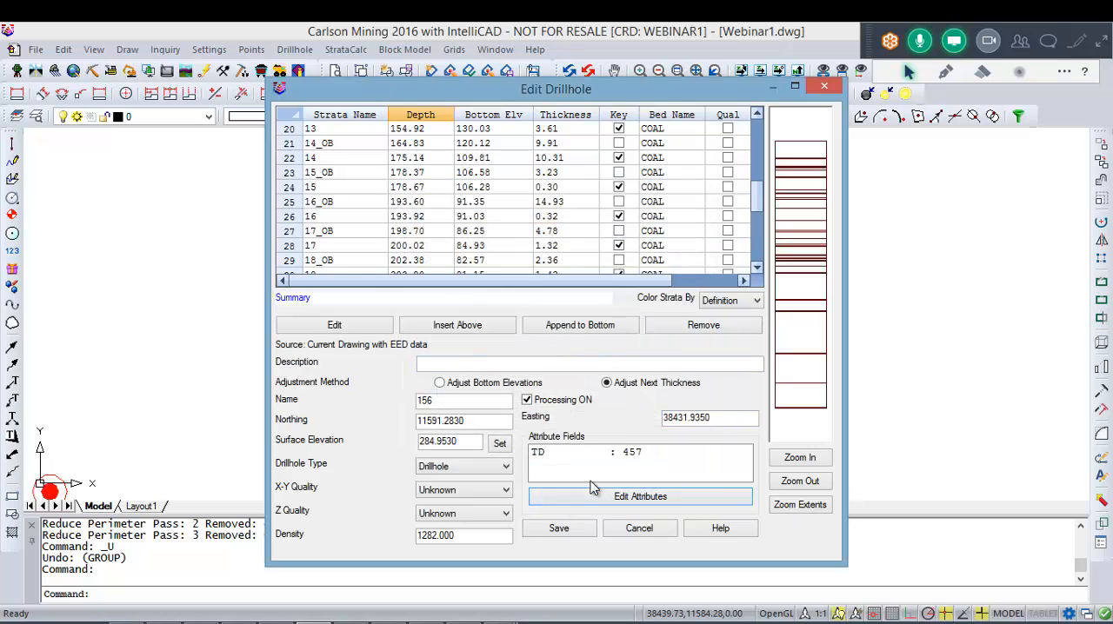
# Step: Switch to Collar-carl.csv in Excel, examine the AZIMUTH and DIP columns, and return to the drillhole editor in Carlson Mining
pyautogui.moveTo(510, 619)
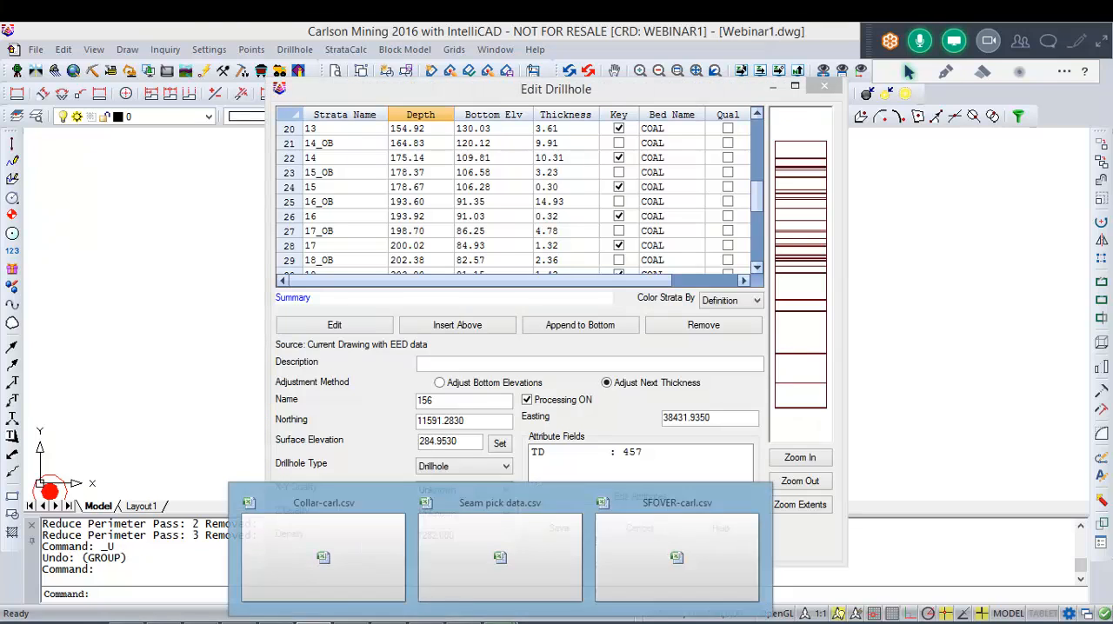
pyautogui.click(369, 547)
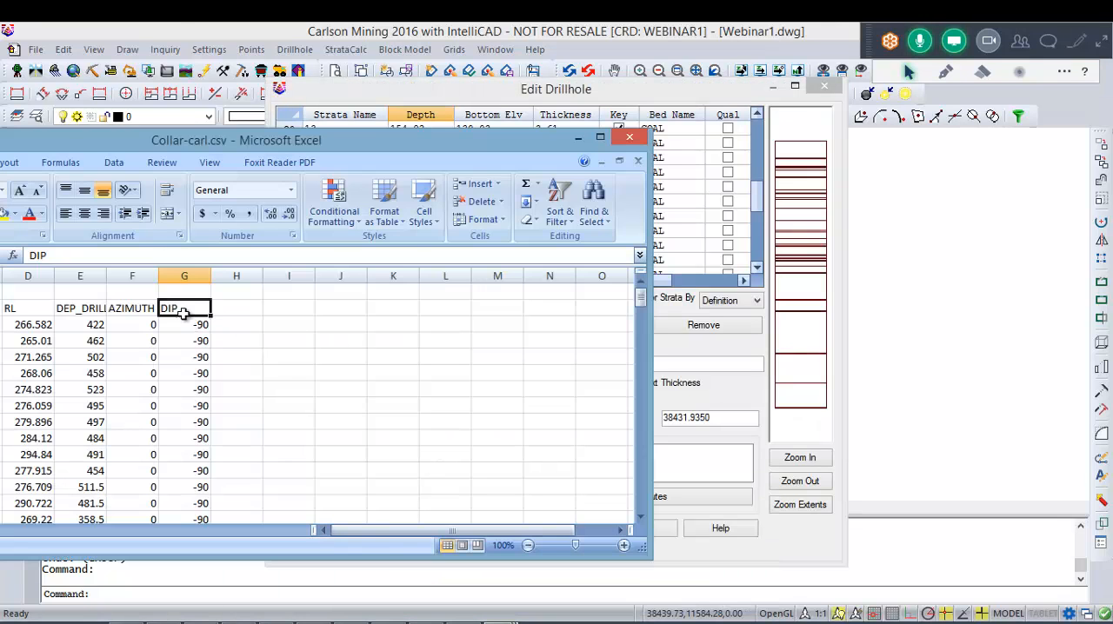
pyautogui.moveTo(146, 310); pyautogui.dragTo(108, 311)
pyautogui.click(225, 356)
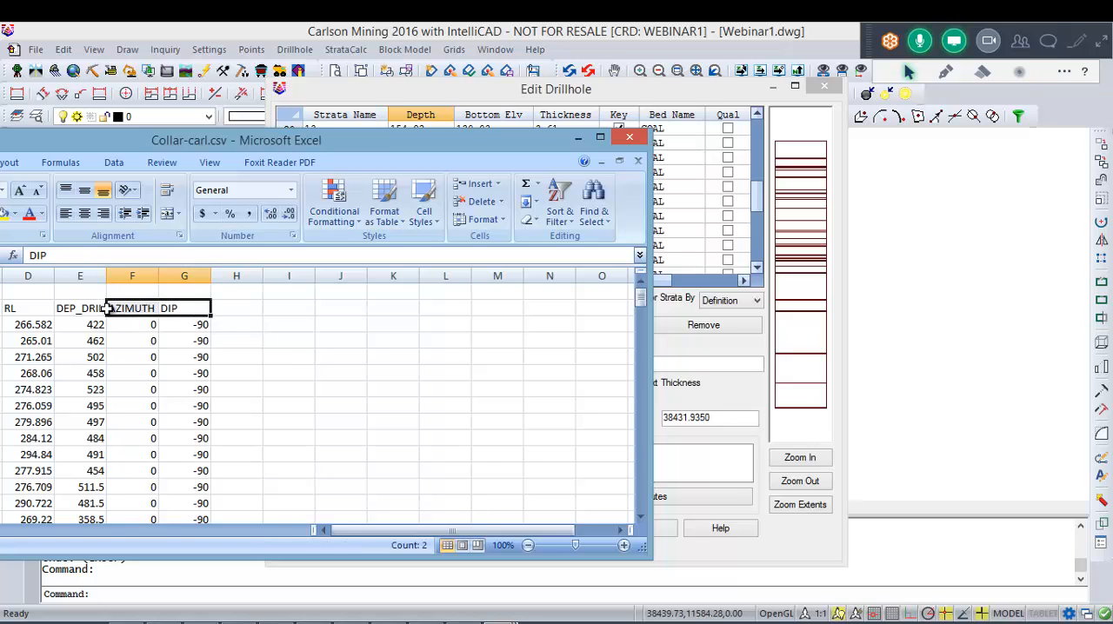
pyautogui.click(186, 373)
pyautogui.moveTo(200, 326); pyautogui.dragTo(147, 308)
pyautogui.click(201, 388)
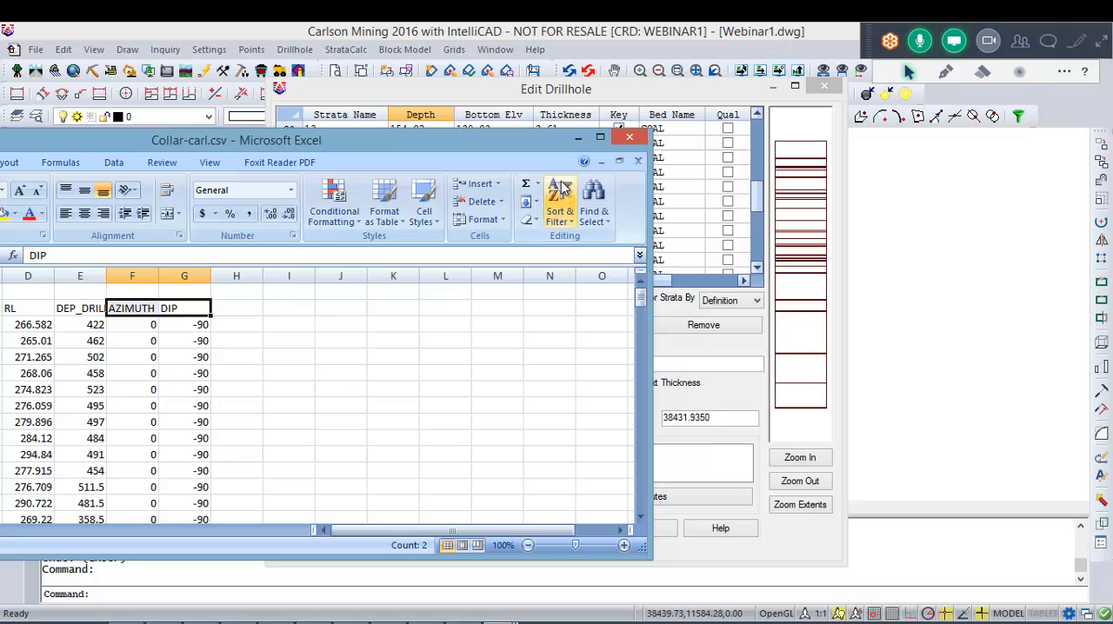
pyautogui.click(577, 138)
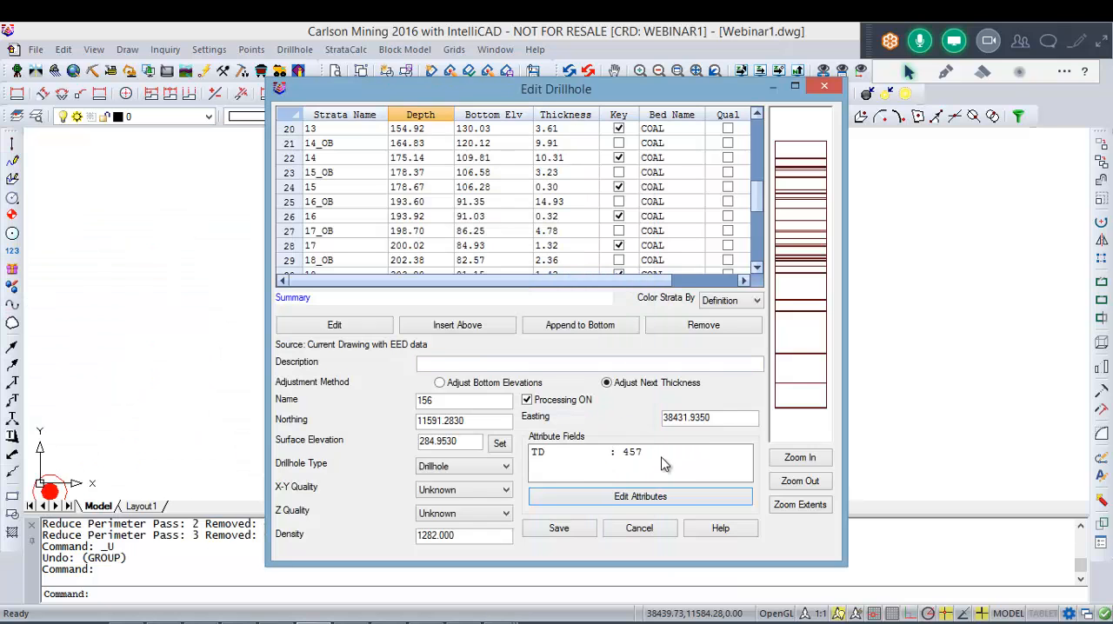
# Step: Check drillhole 156's TD attribute, northing, easting and name, and close its editor without saving
pyautogui.click(661, 456)
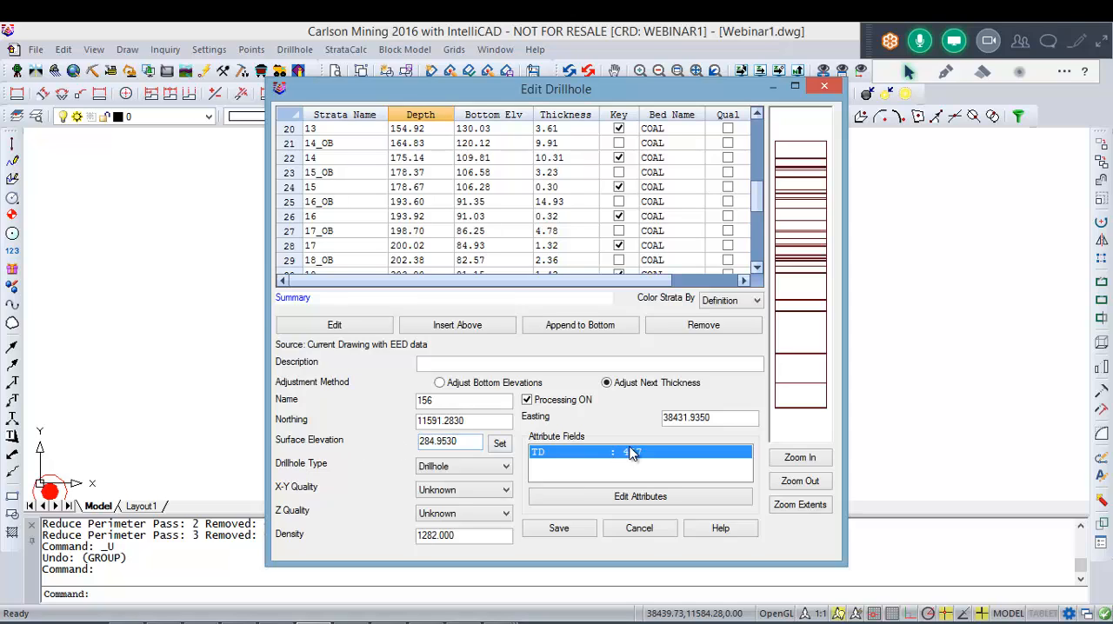
pyautogui.doubleClick(469, 423)
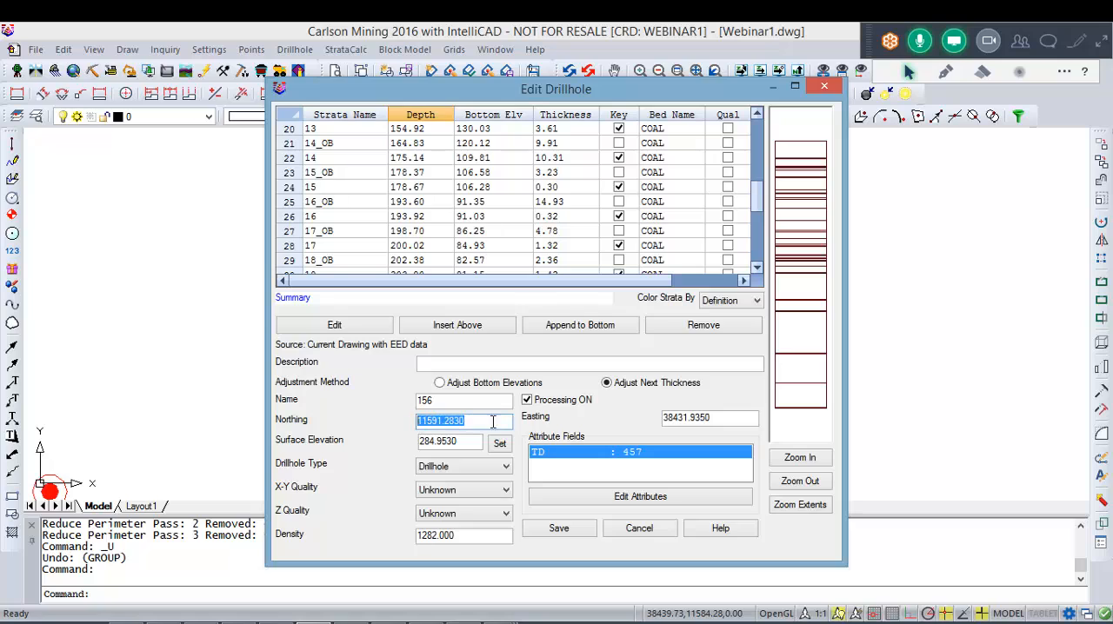
pyautogui.doubleClick(715, 420)
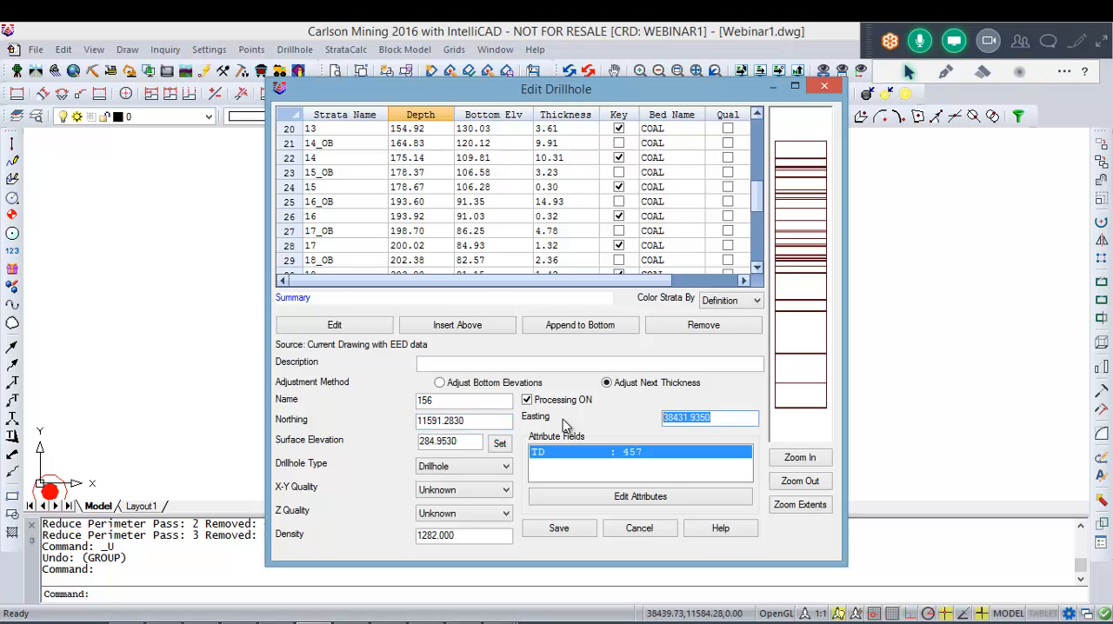
pyautogui.doubleClick(460, 402)
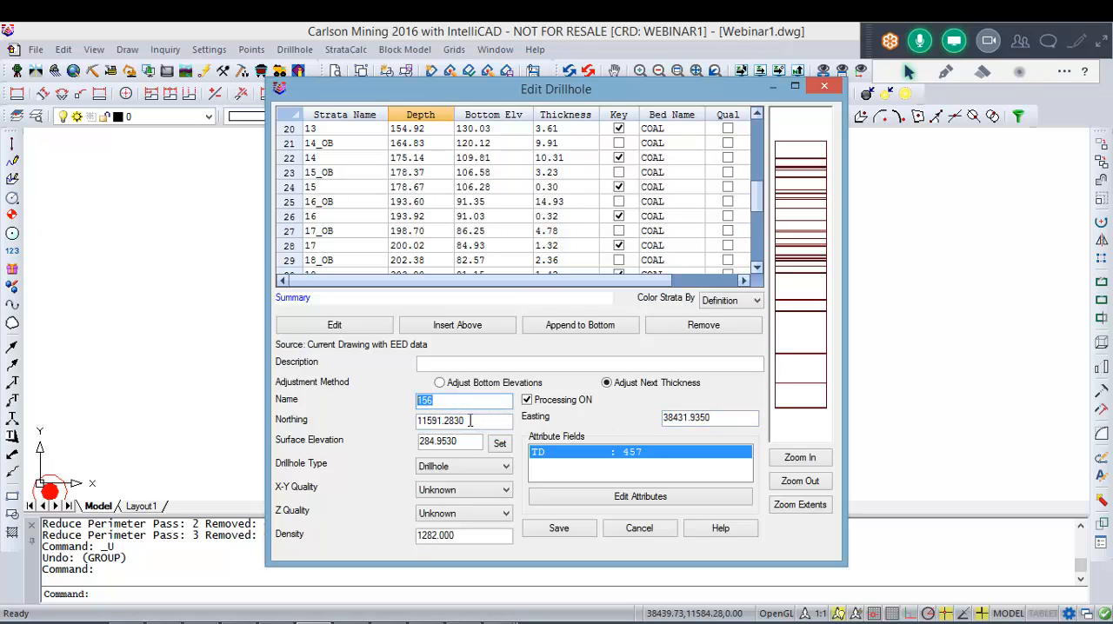
pyautogui.doubleClick(450, 400)
pyautogui.click(613, 528)
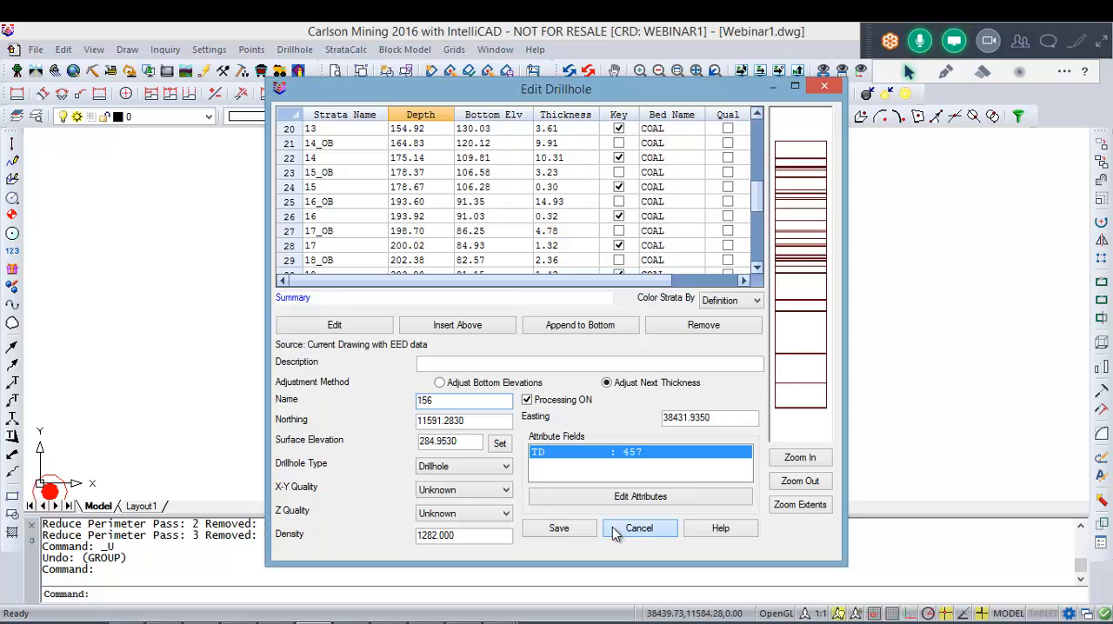
# Step: Open drillhole 41 for editing and check its name and attribute list, leaving the attributes unedited
pyautogui.scroll(-5, 565, 321)
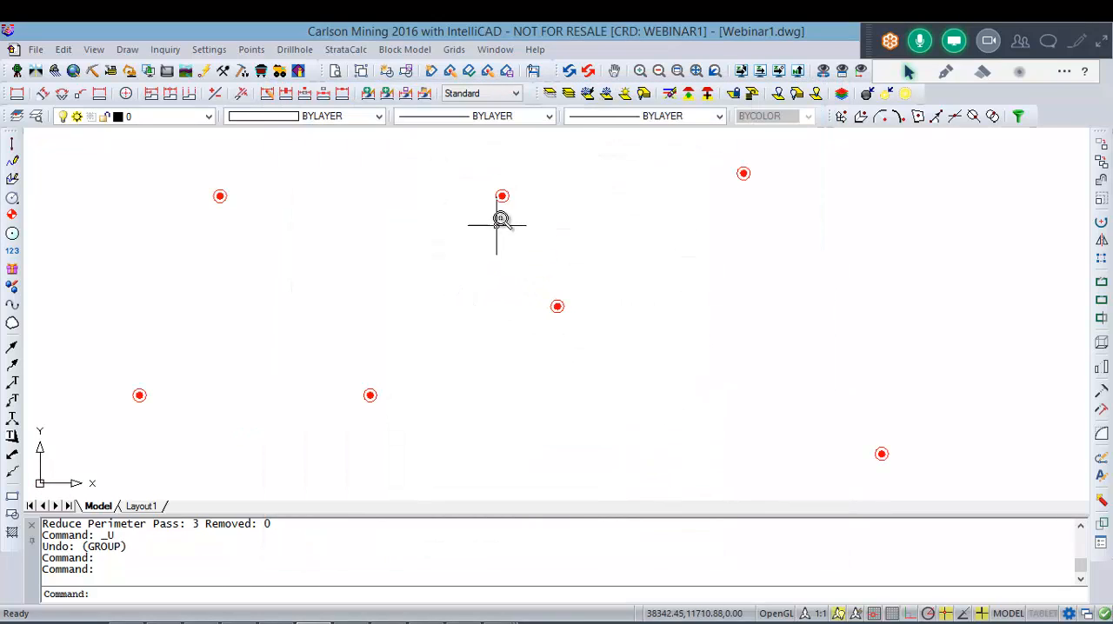
pyautogui.doubleClick(504, 198)
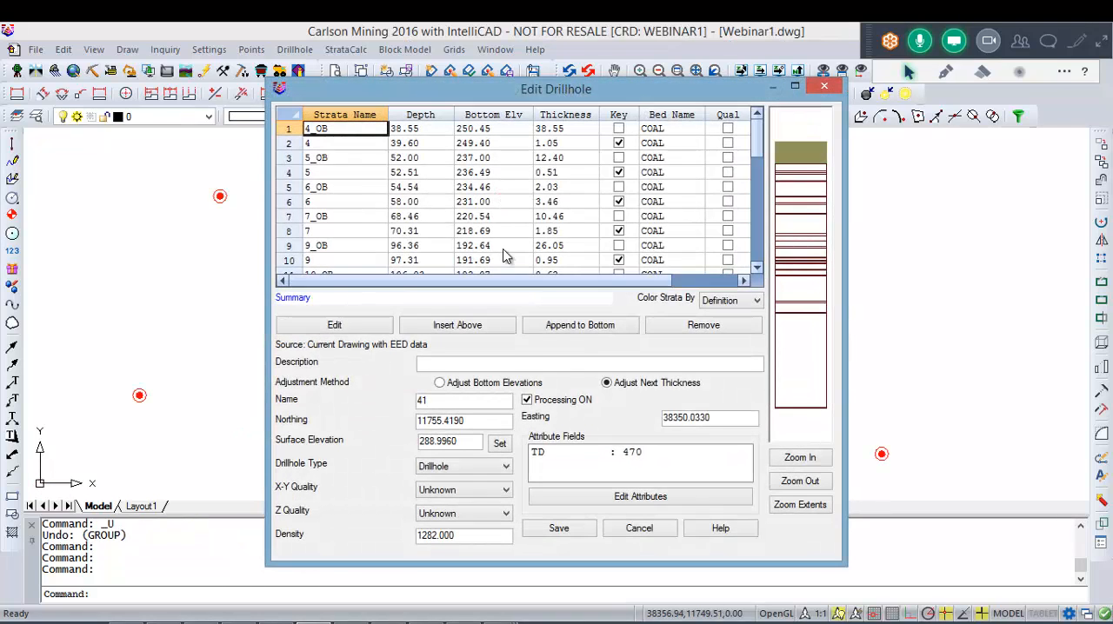
pyautogui.doubleClick(440, 400)
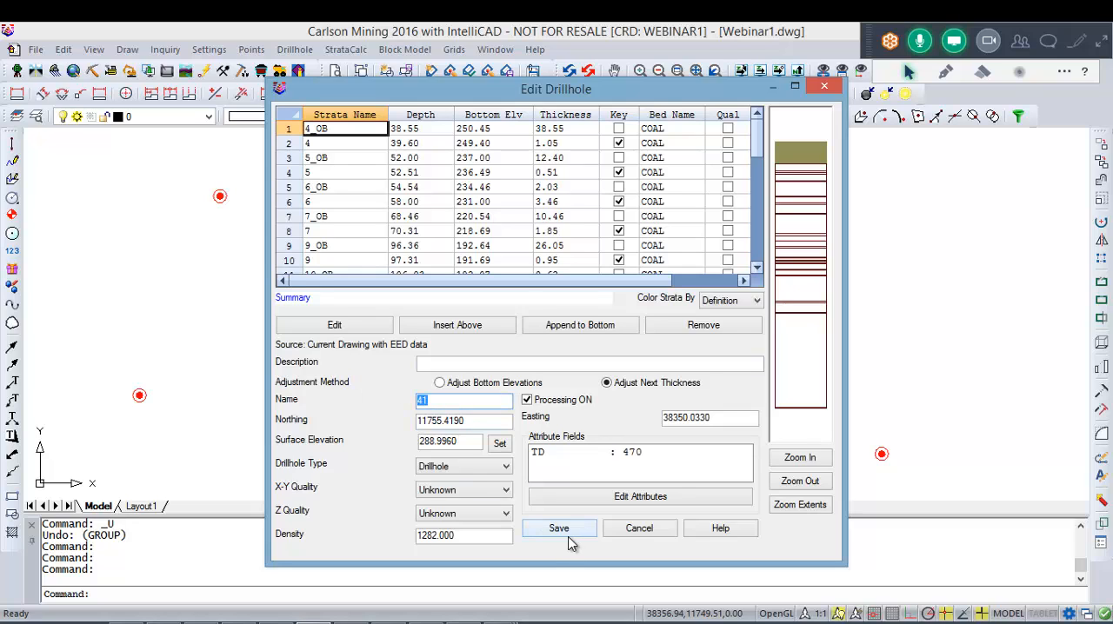
pyautogui.click(601, 499)
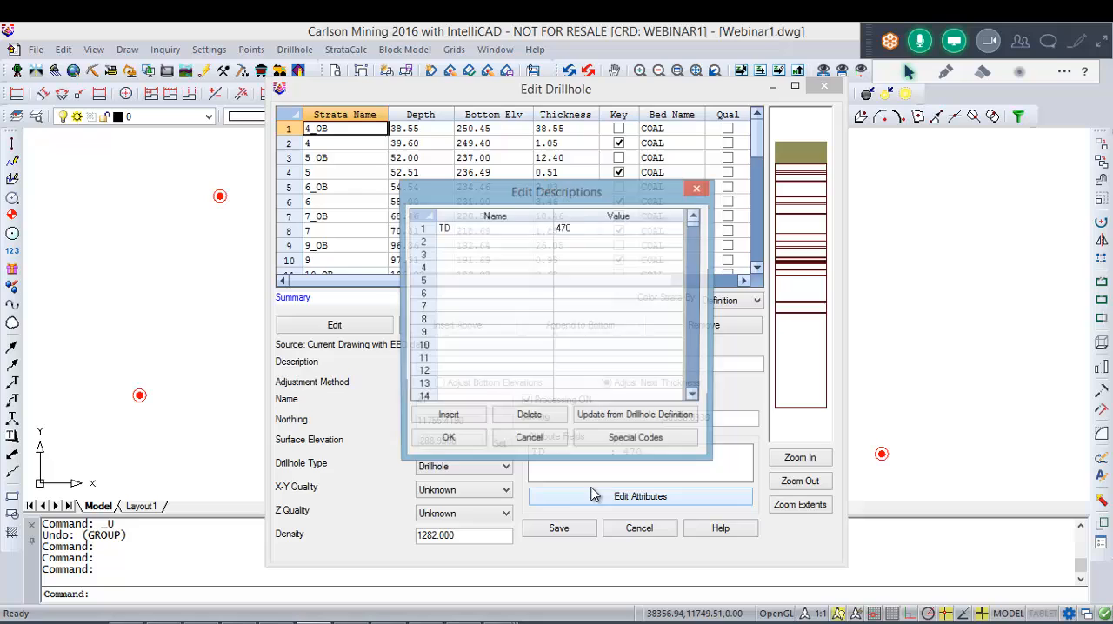
pyautogui.click(465, 270)
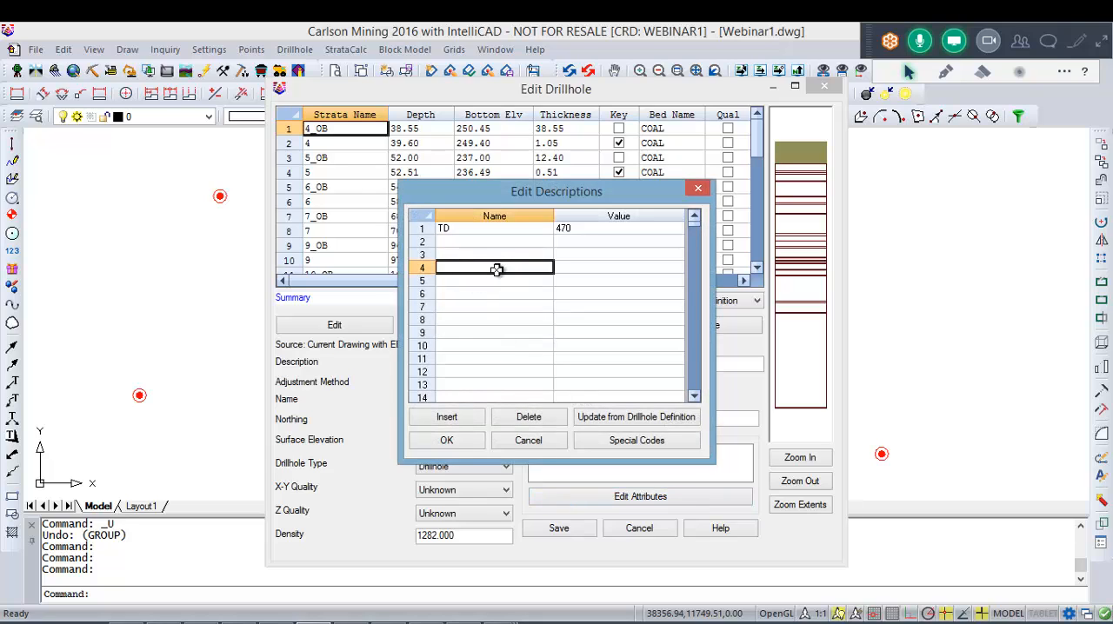
pyautogui.click(526, 442)
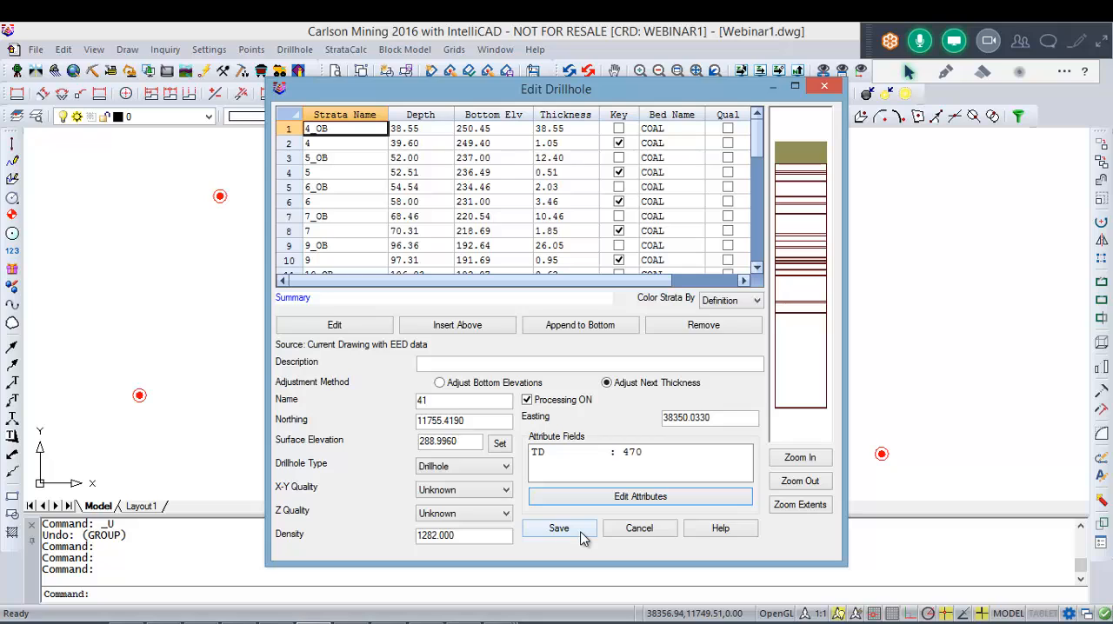
# Step: Select stratum 13_OB in drillhole 41's strata column graphic and enlarge the graphic to inspect the layers
pyautogui.click(811, 232)
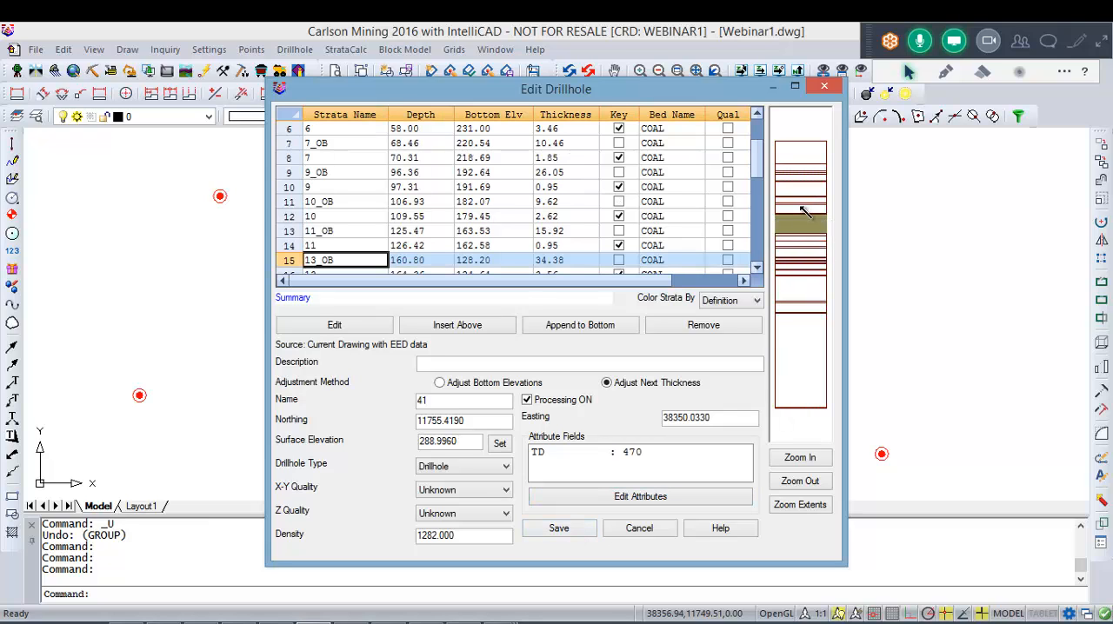
pyautogui.scroll(1, 795, 208)
pyautogui.scroll(1, 798, 211)
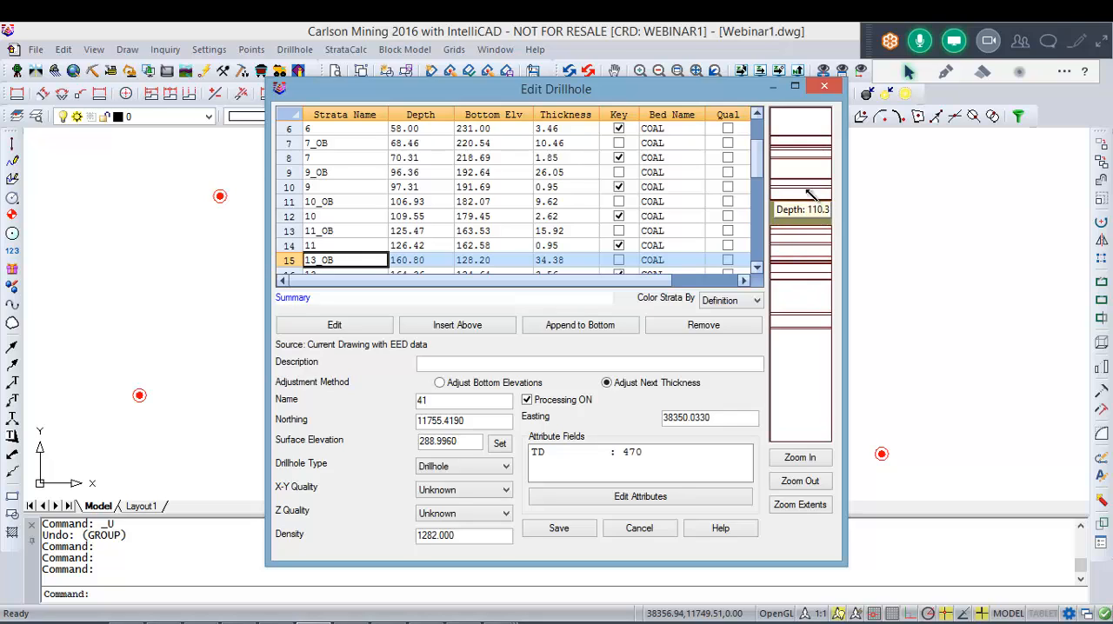
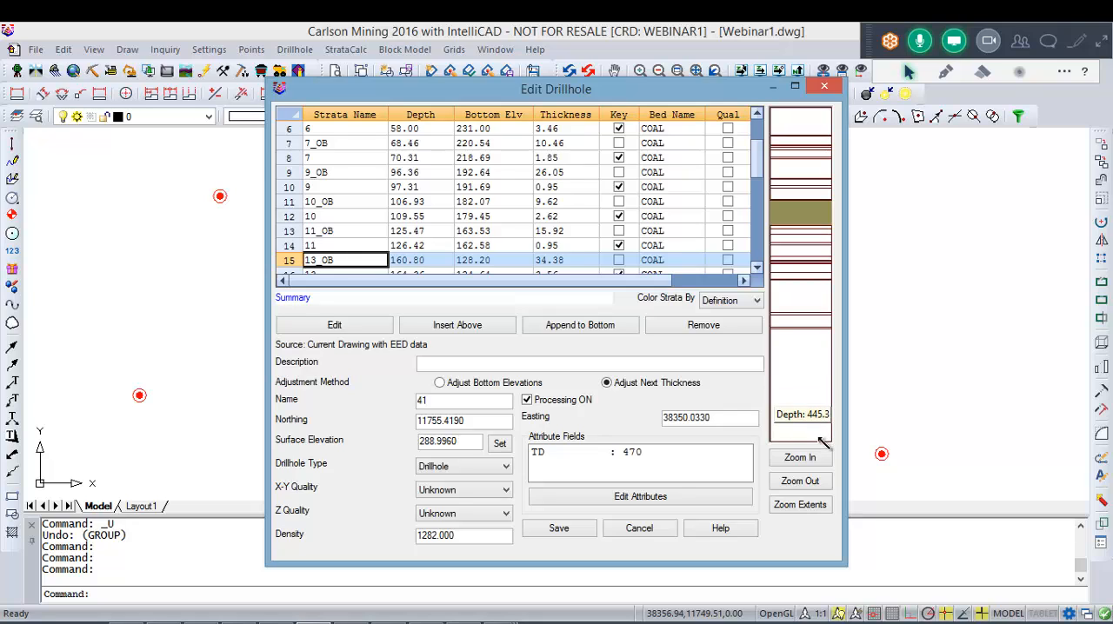
# Step: Select stratum 26_OB at the base of drillhole 41's strata column and check the bottom elevation of stratum 26
pyautogui.click(823, 443)
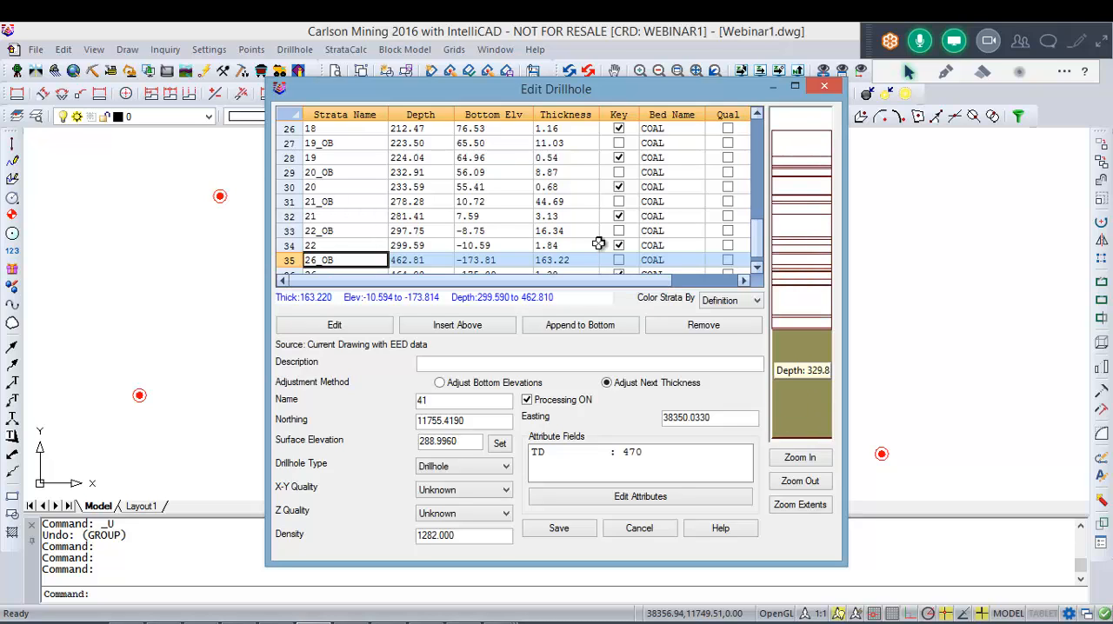
pyautogui.click(520, 259)
pyautogui.scroll(-1, 513, 261)
pyautogui.click(498, 263)
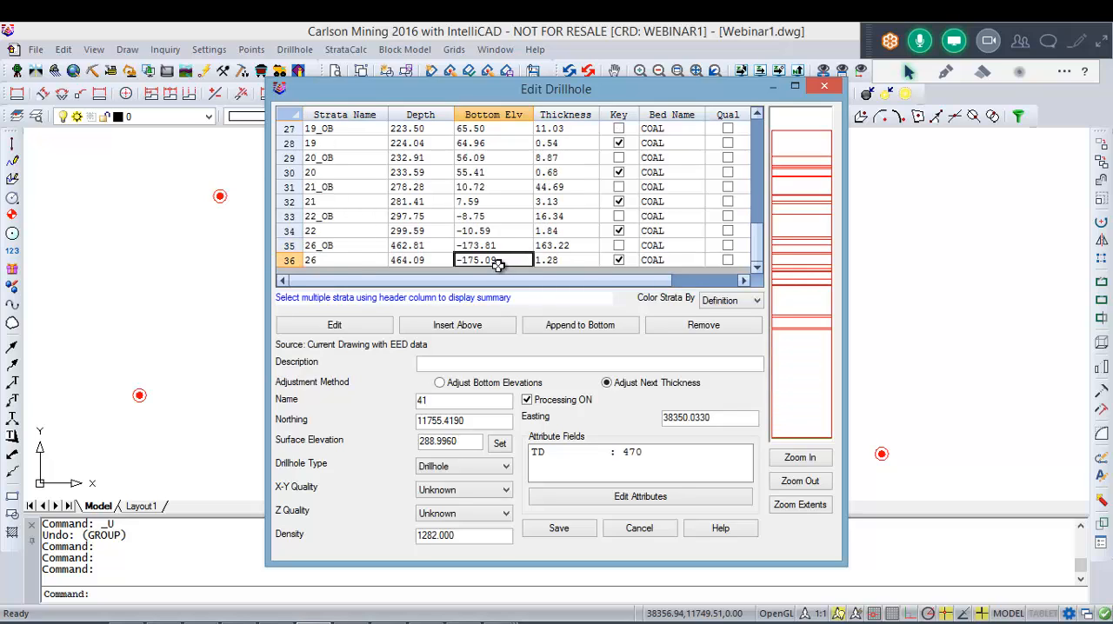
pyautogui.click(337, 261)
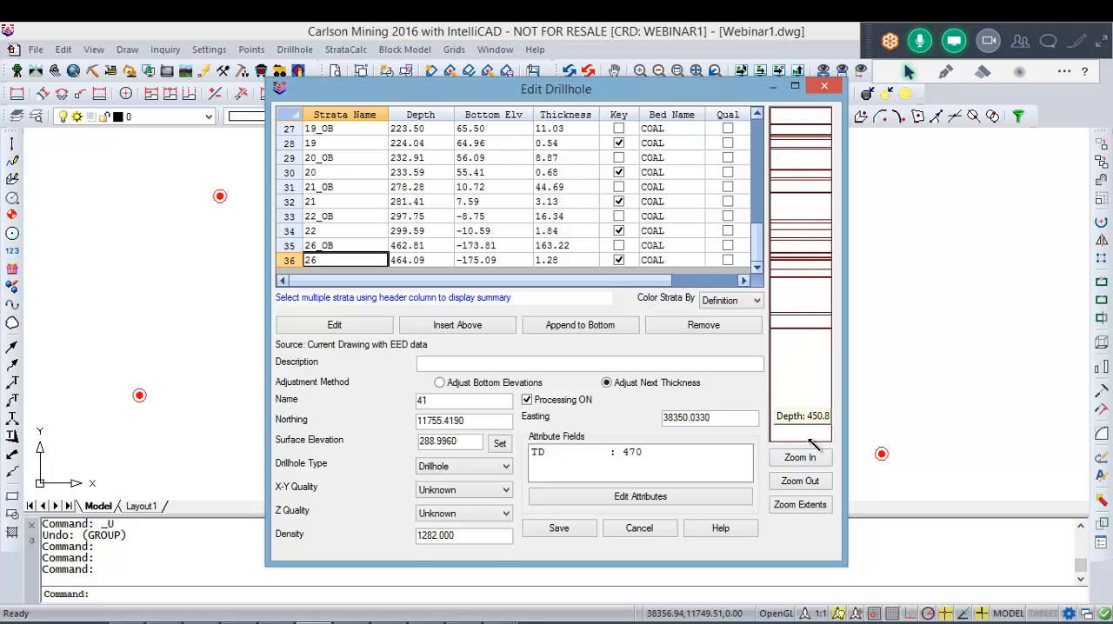
# Step: Enlarge the base of drillhole 41's strata column graphic and select strata 26_OB and 26 to inspect their thickness and depth
pyautogui.scroll(10, 811, 424)
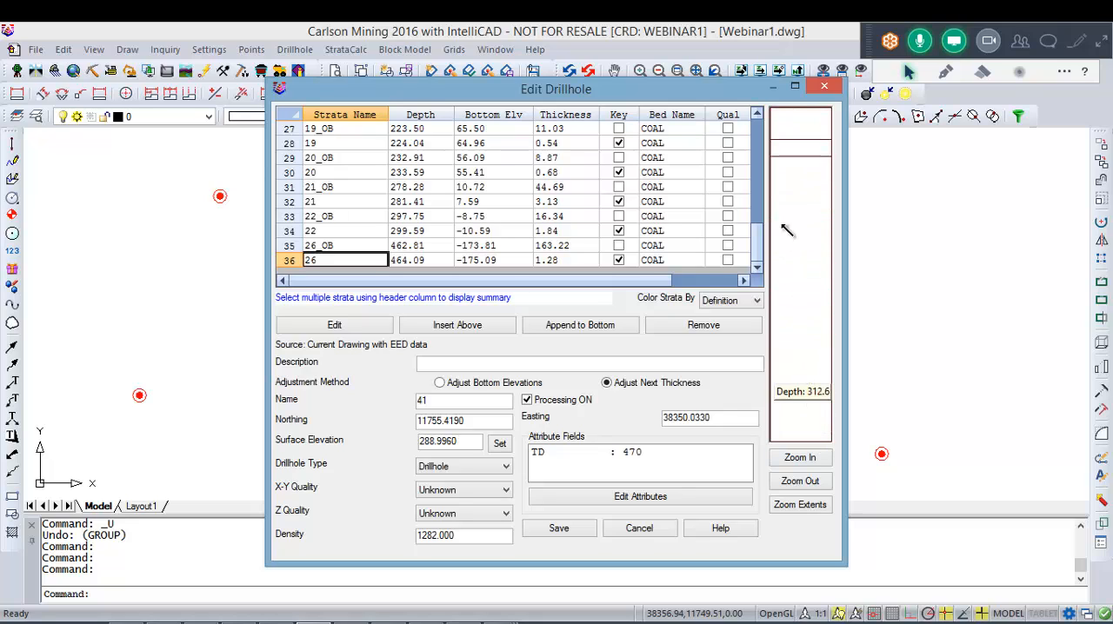
pyautogui.scroll(-5, 811, 389)
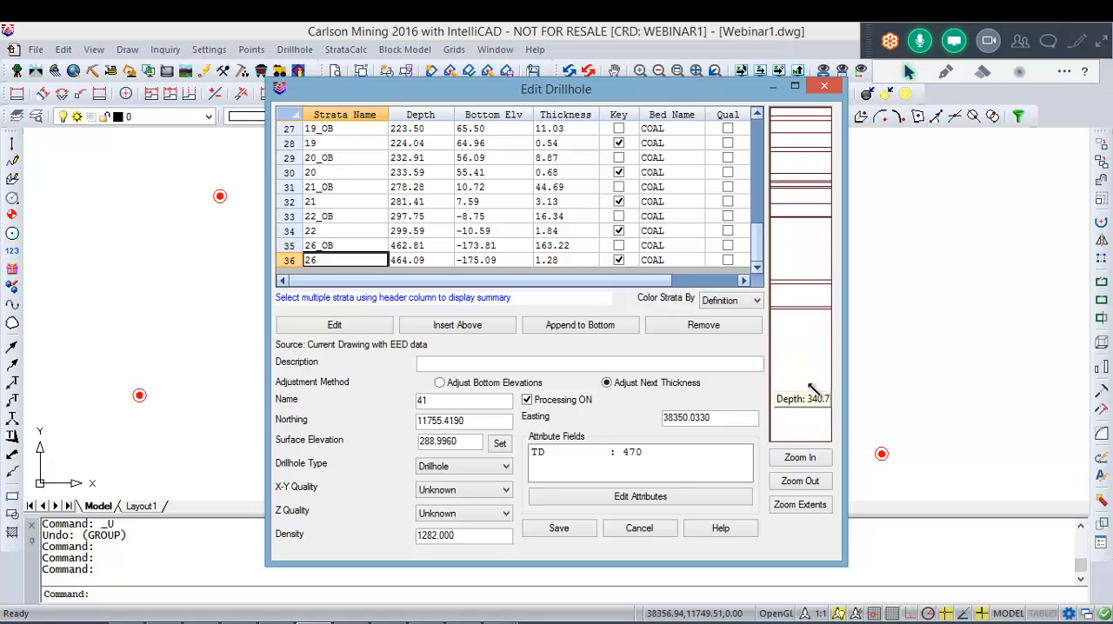
pyautogui.scroll(-4, 811, 389)
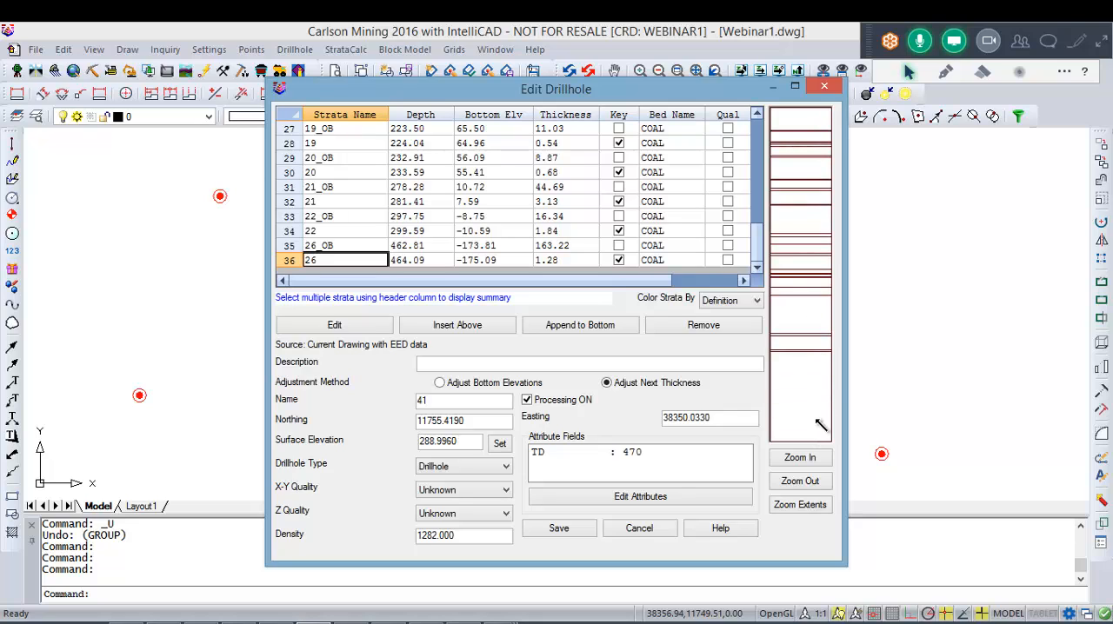
pyautogui.click(800, 504)
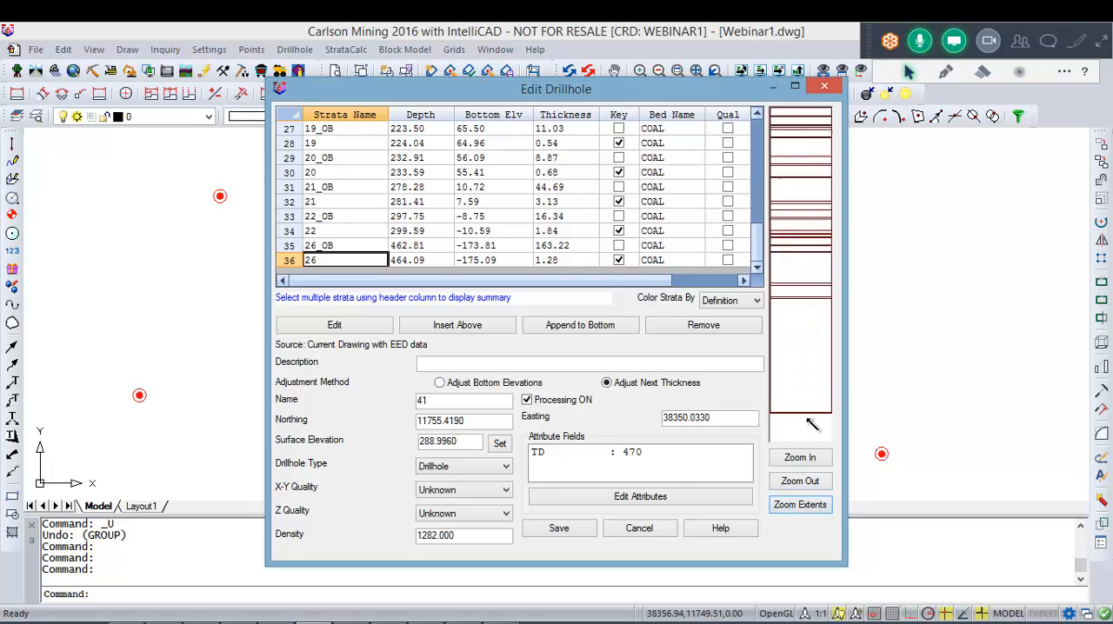
pyautogui.scroll(5, 810, 424)
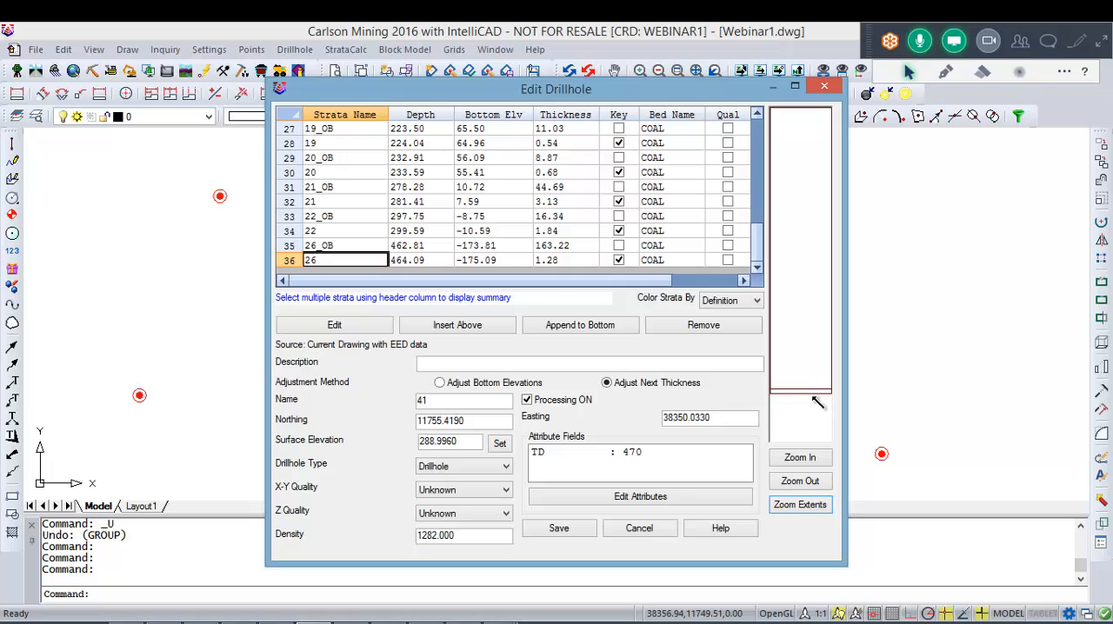
pyautogui.click(812, 396)
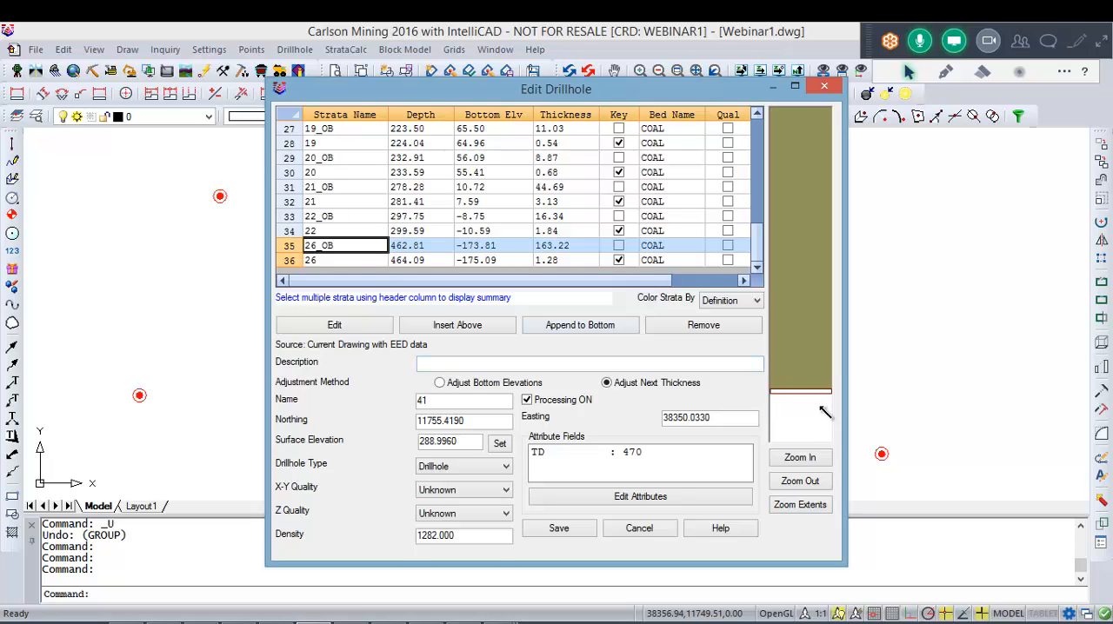
pyautogui.scroll(4, 814, 397)
pyautogui.scroll(-2, 809, 420)
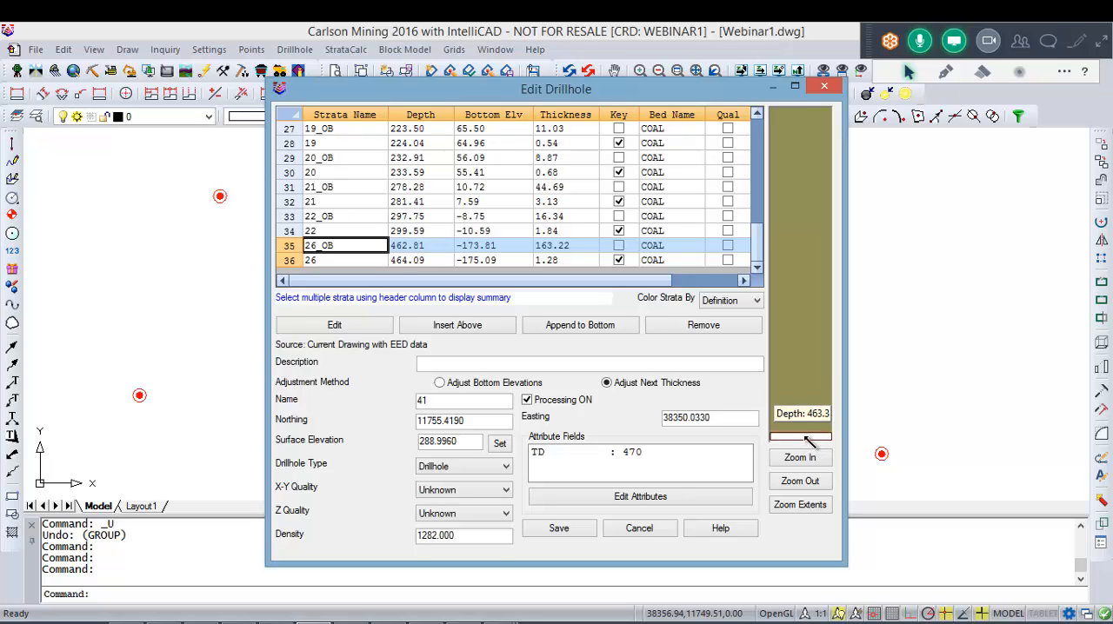
pyautogui.click(808, 437)
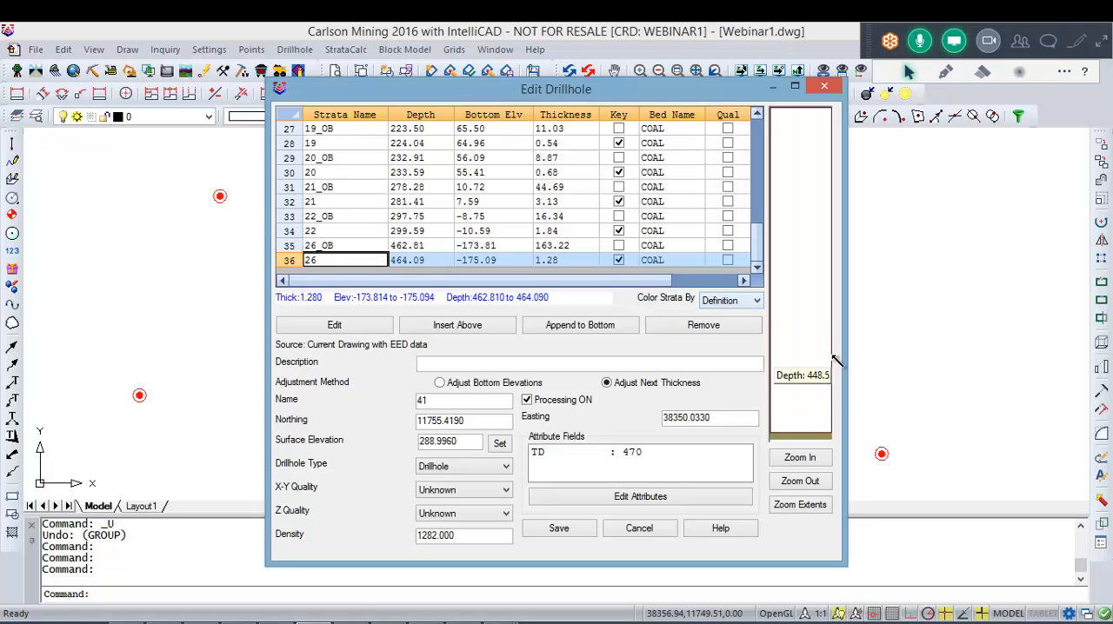
# Step: Inspect strata 18_OB and 18 in drillhole 41's column graphic, and close the editor without saving to view all drillholes
pyautogui.scroll(-8, 807, 338)
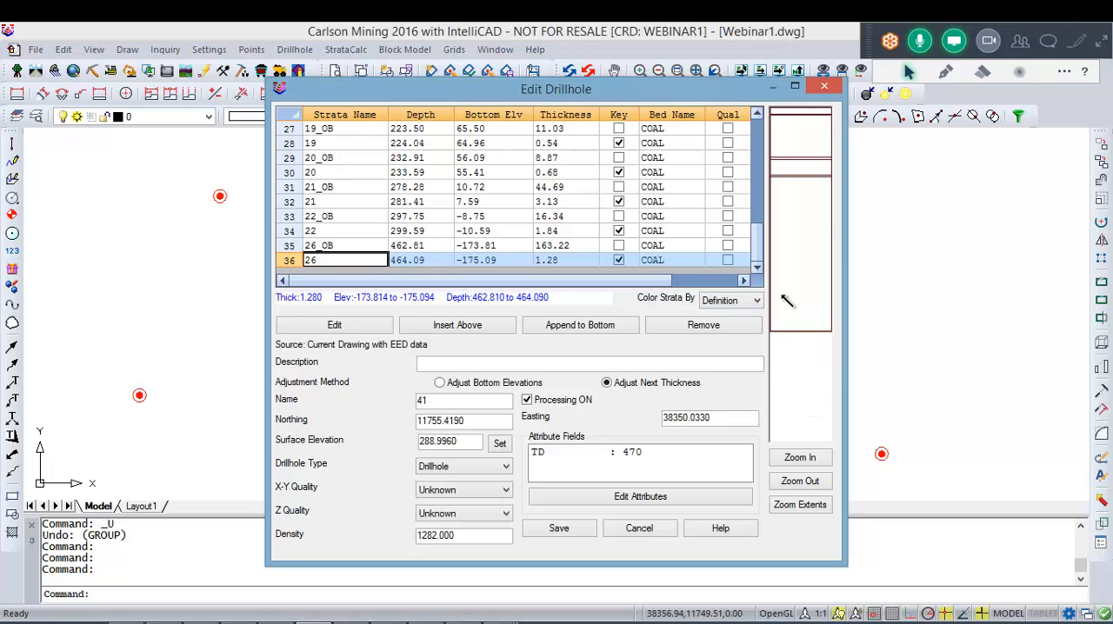
pyautogui.scroll(-1, 801, 278)
pyautogui.scroll(-4, 807, 283)
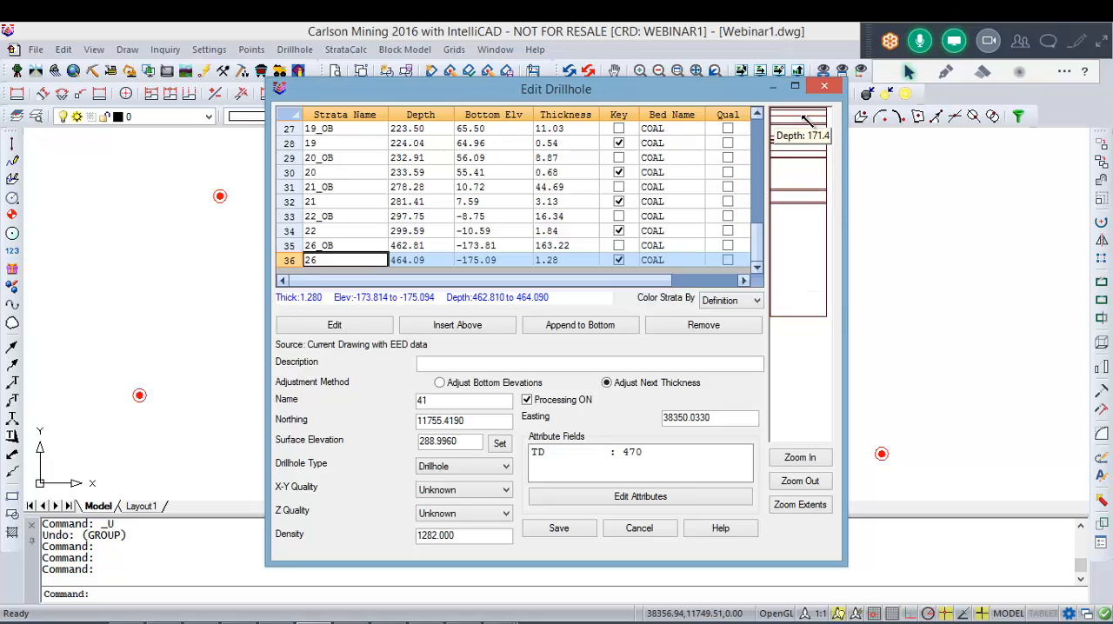
pyautogui.scroll(5, 807, 265)
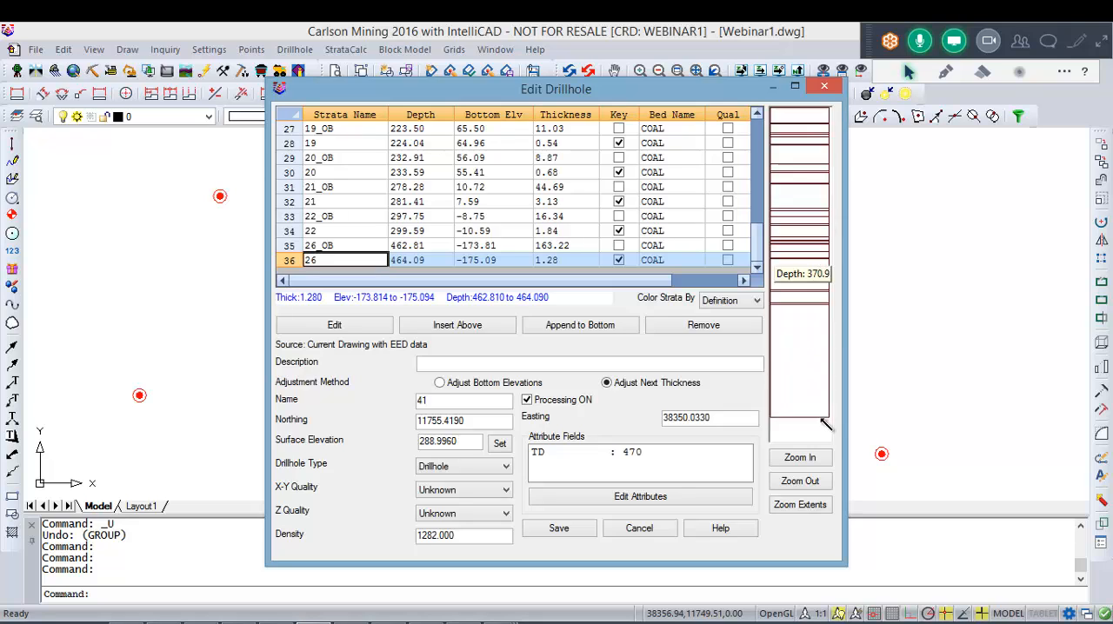
pyautogui.scroll(4, 813, 265)
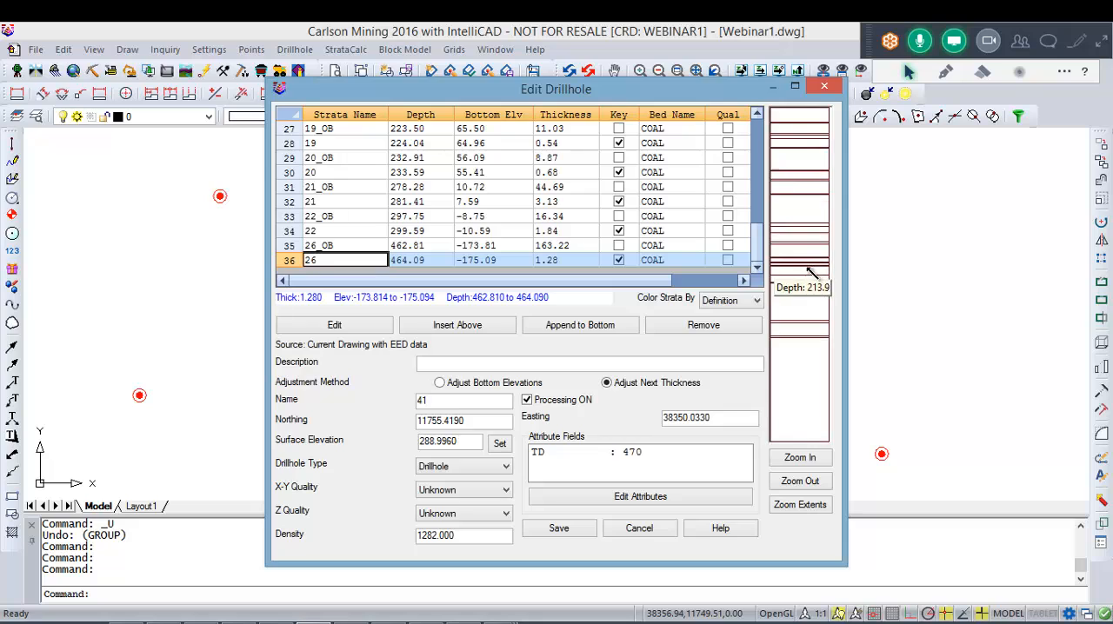
pyautogui.click(815, 259)
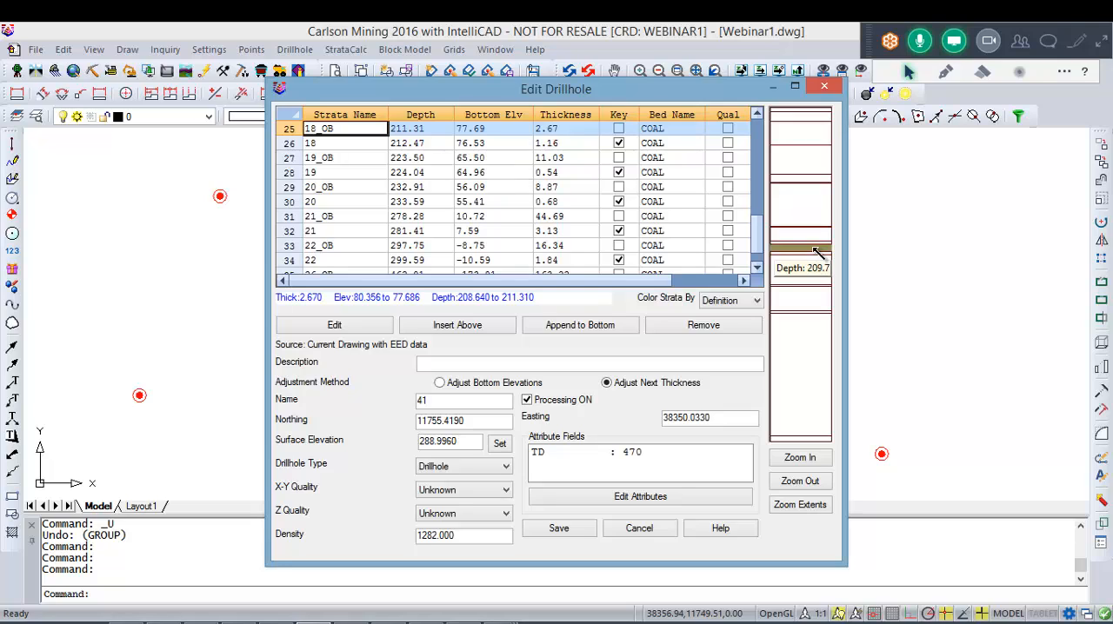
pyautogui.scroll(2, 813, 248)
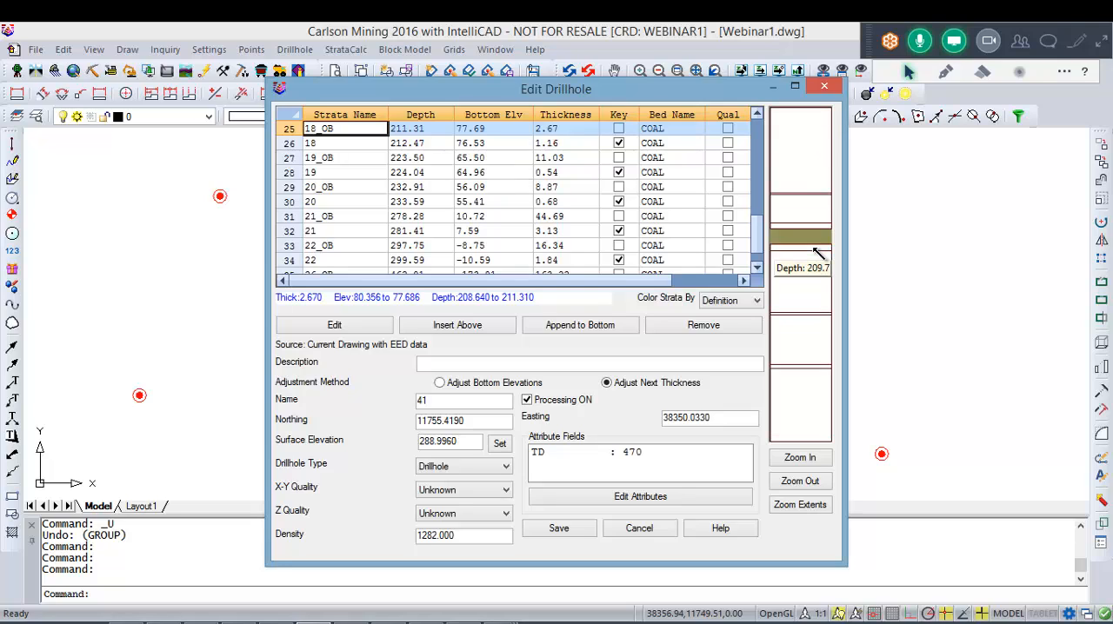
pyautogui.click(817, 250)
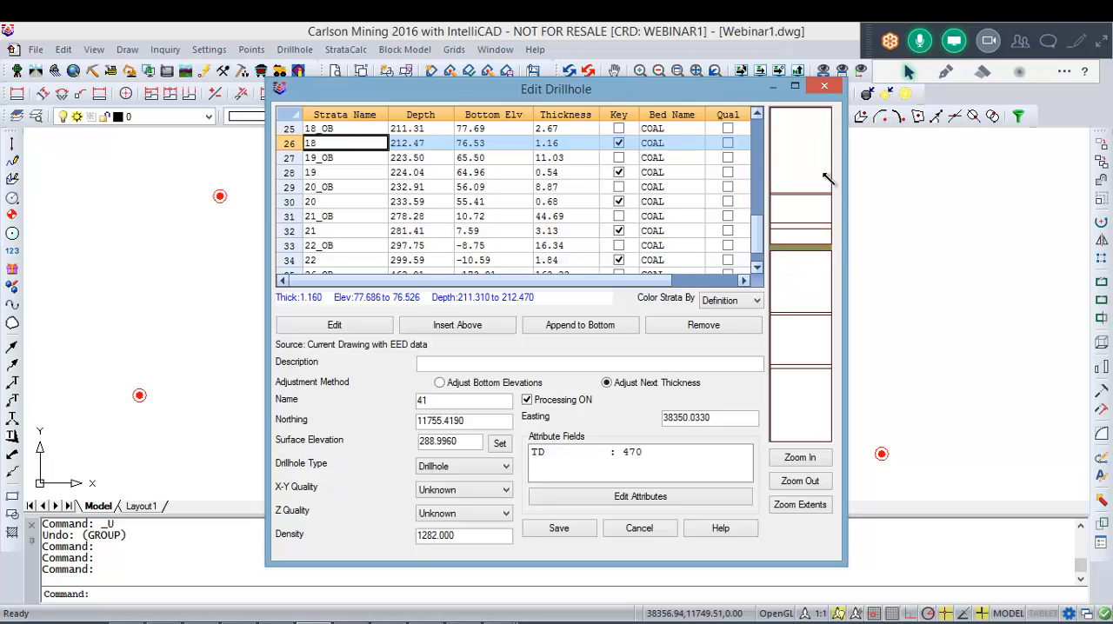
pyautogui.click(634, 529)
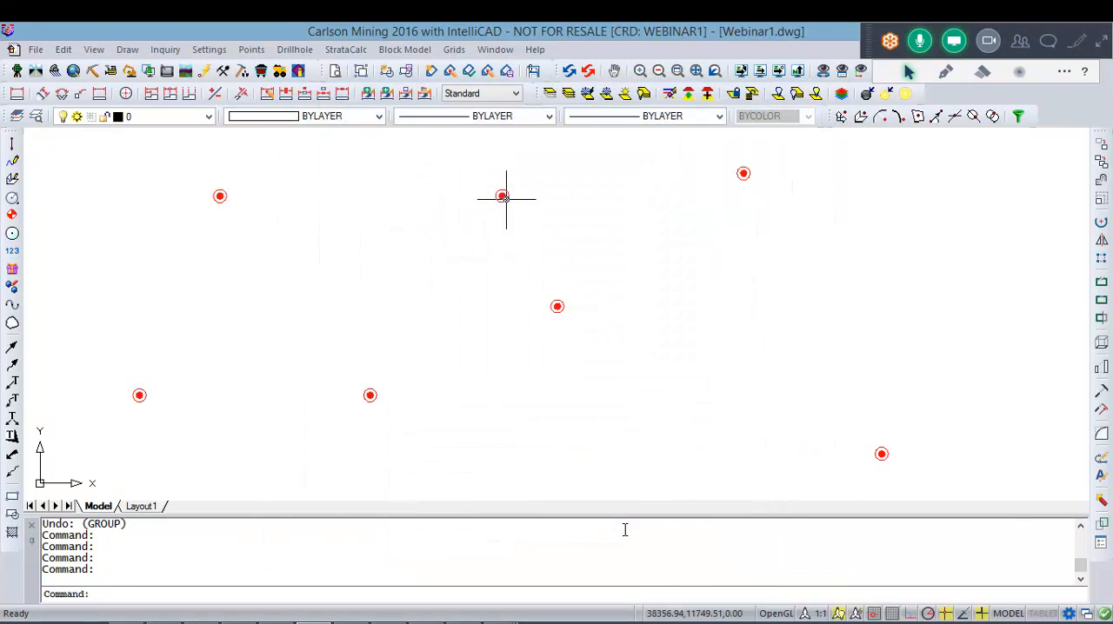
pyautogui.middleClick(551, 352)
pyautogui.middleClick(551, 352)
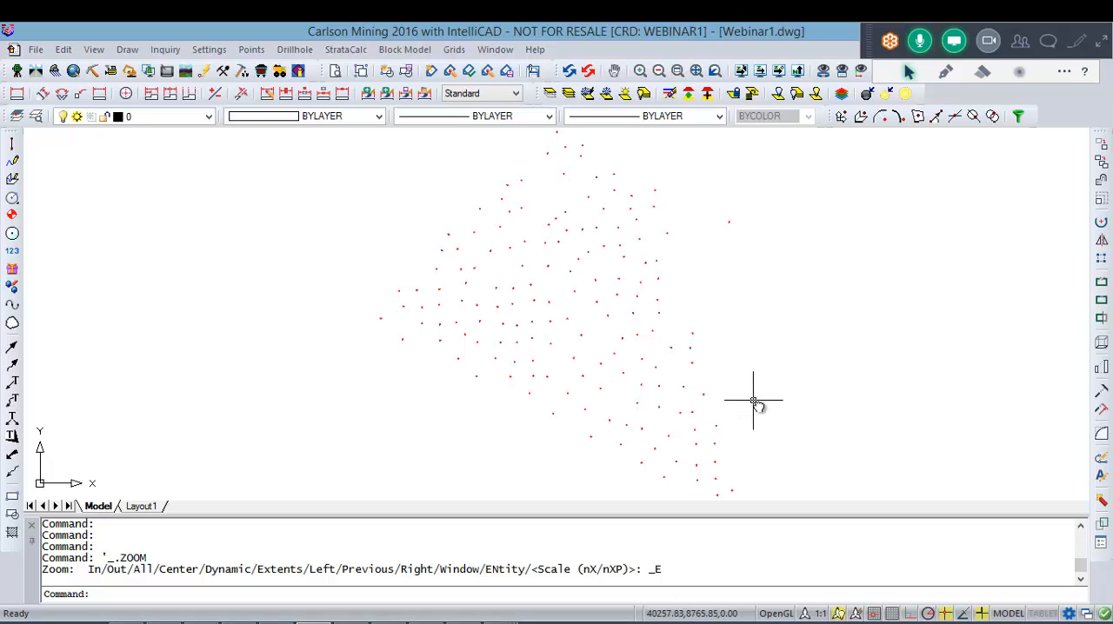
pyautogui.click(295, 50)
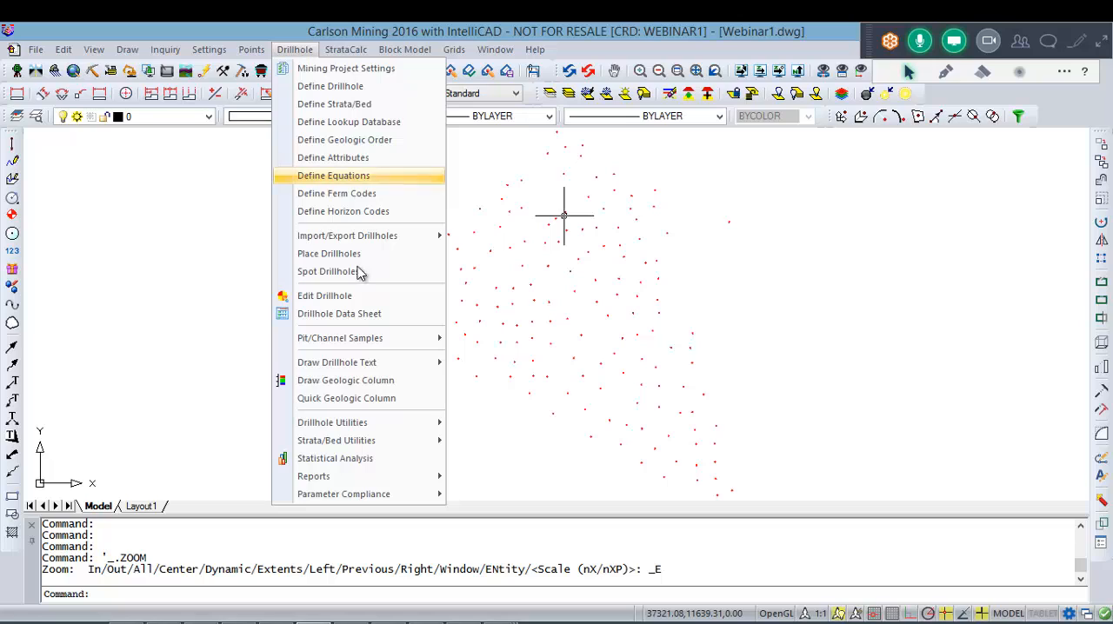
pyautogui.moveTo(397, 241)
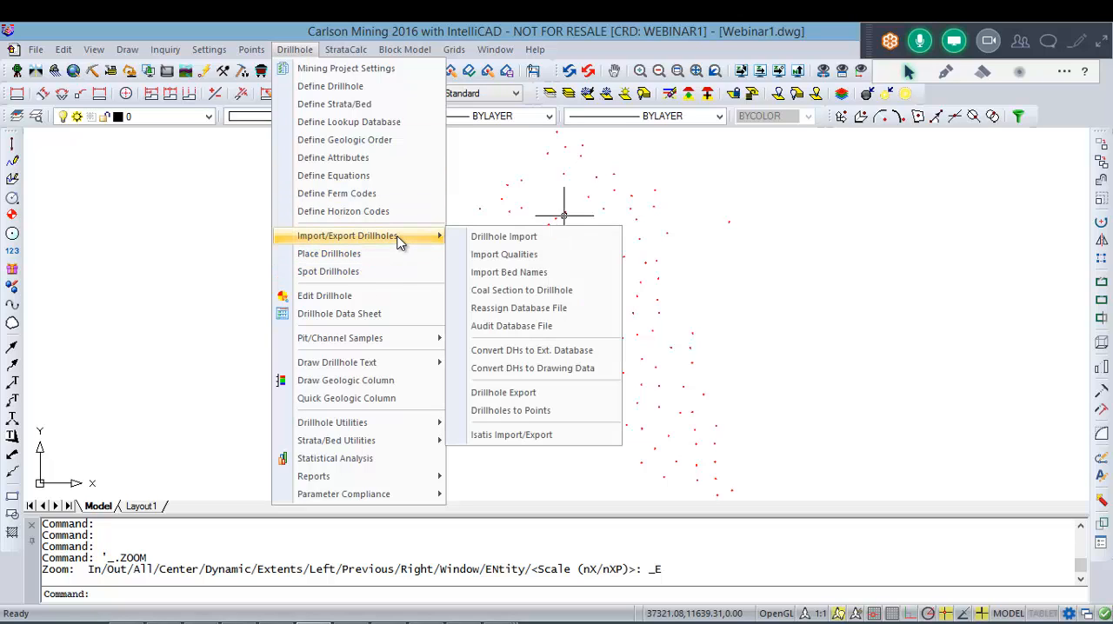
pyautogui.click(504, 255)
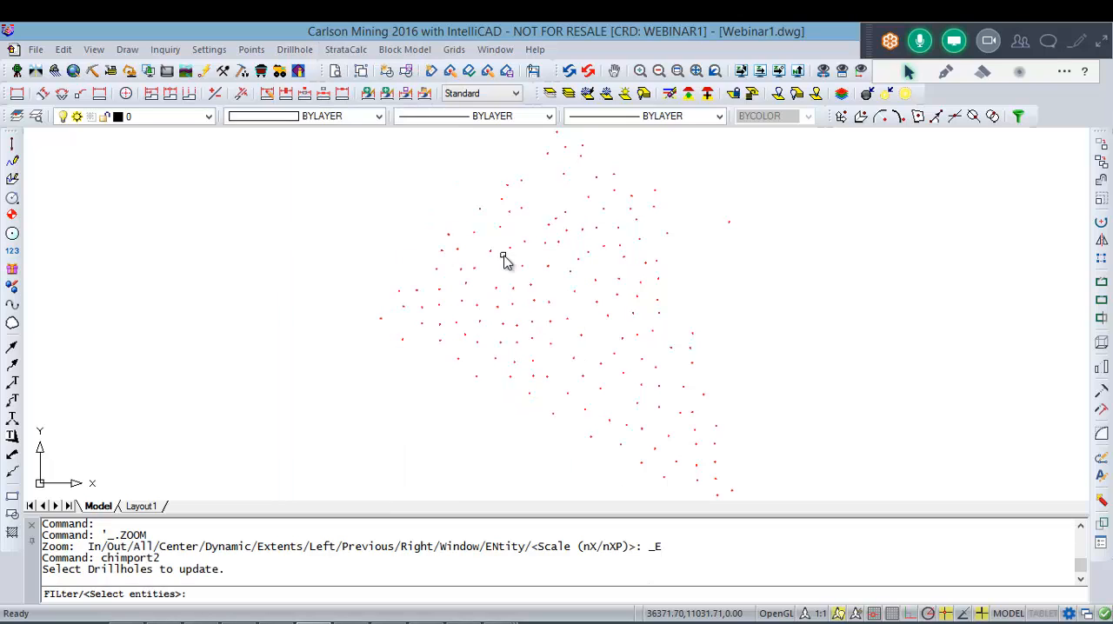
pyautogui.write('all')
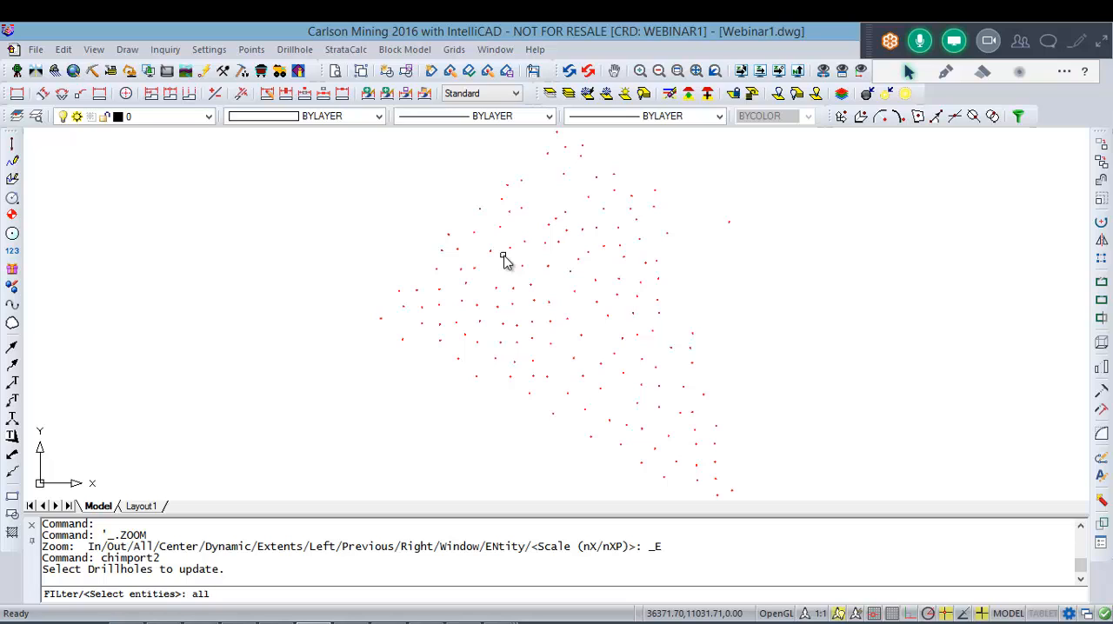
pyautogui.press('Return')
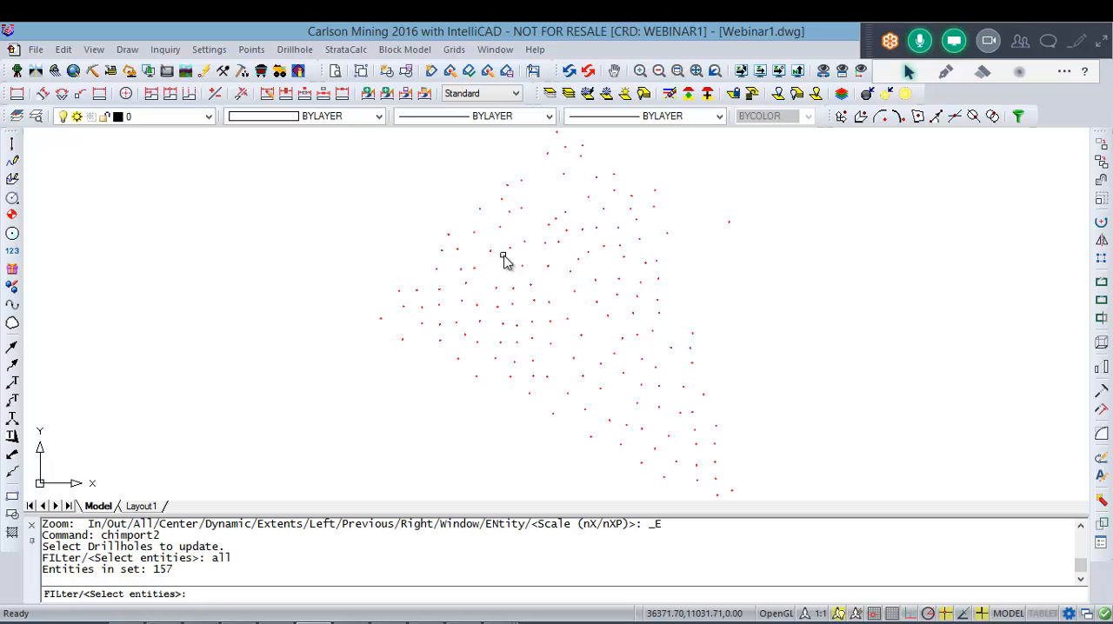
pyautogui.press('Return')
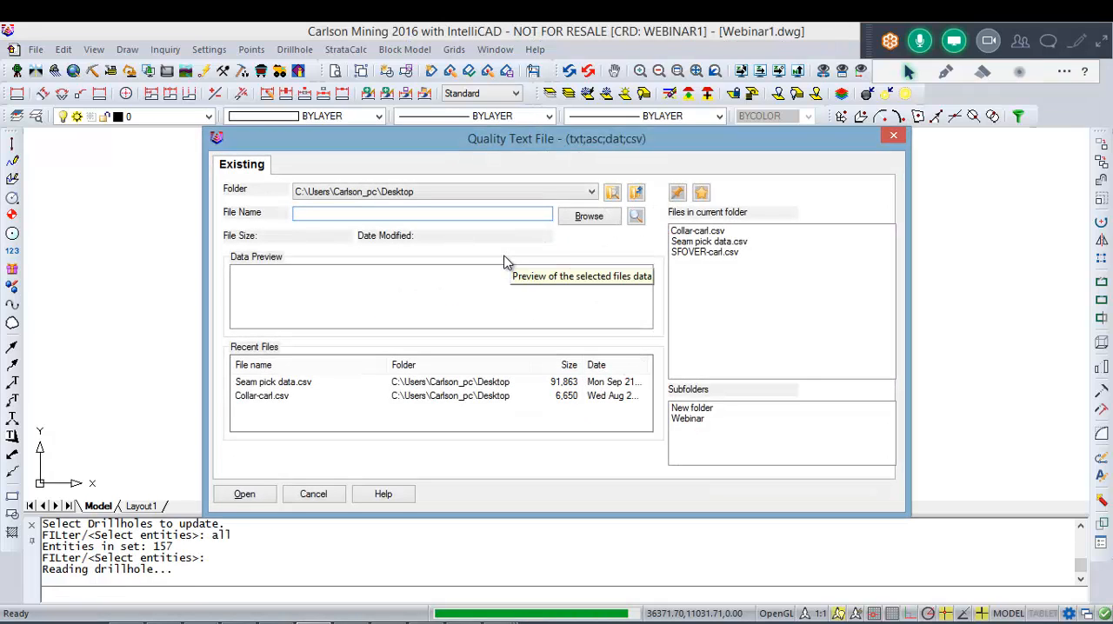
pyautogui.click(893, 135)
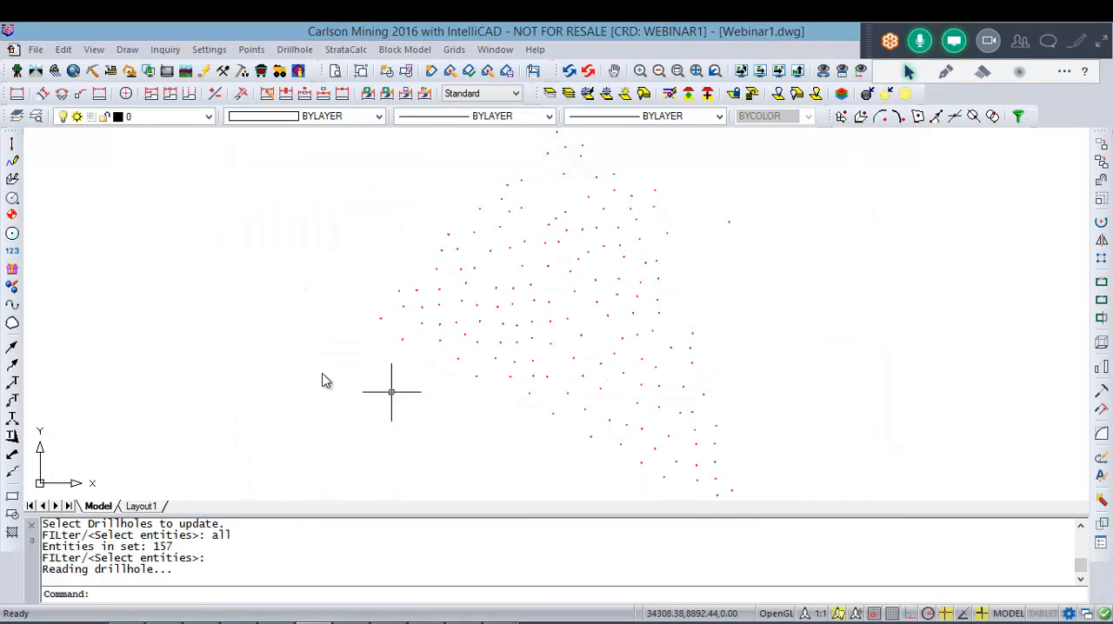
# Step: Start Import Qualities and window-select all the drillholes in the drawing as the ones to update, checking the selection count
pyautogui.rightClick(264, 363)
pyautogui.click(388, 54)
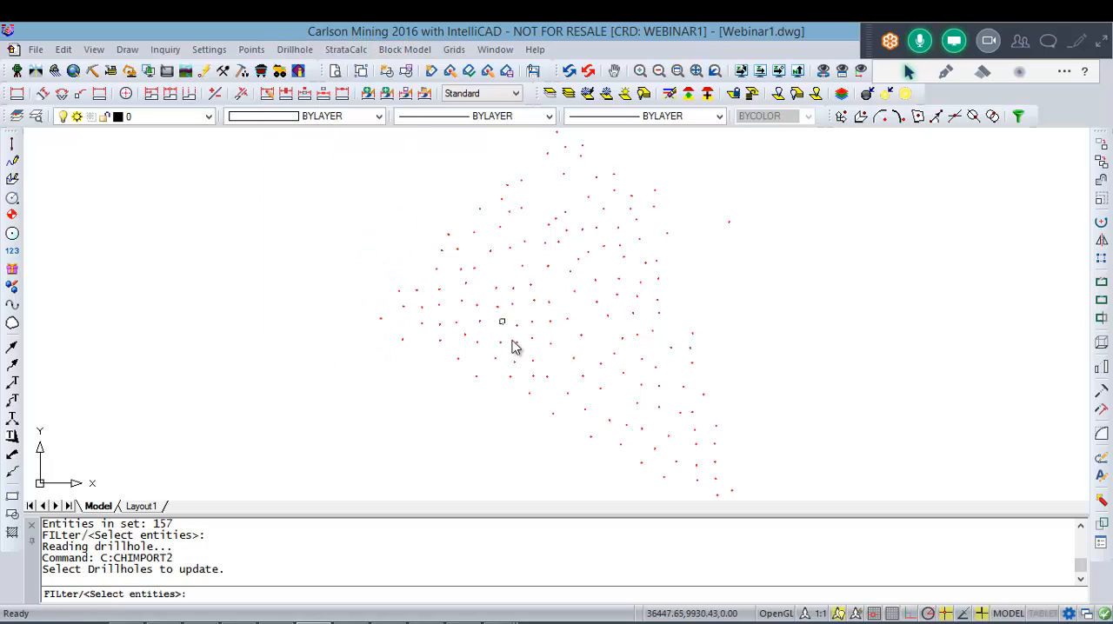
pyautogui.scroll(-2, 530, 413)
pyautogui.click(349, 476)
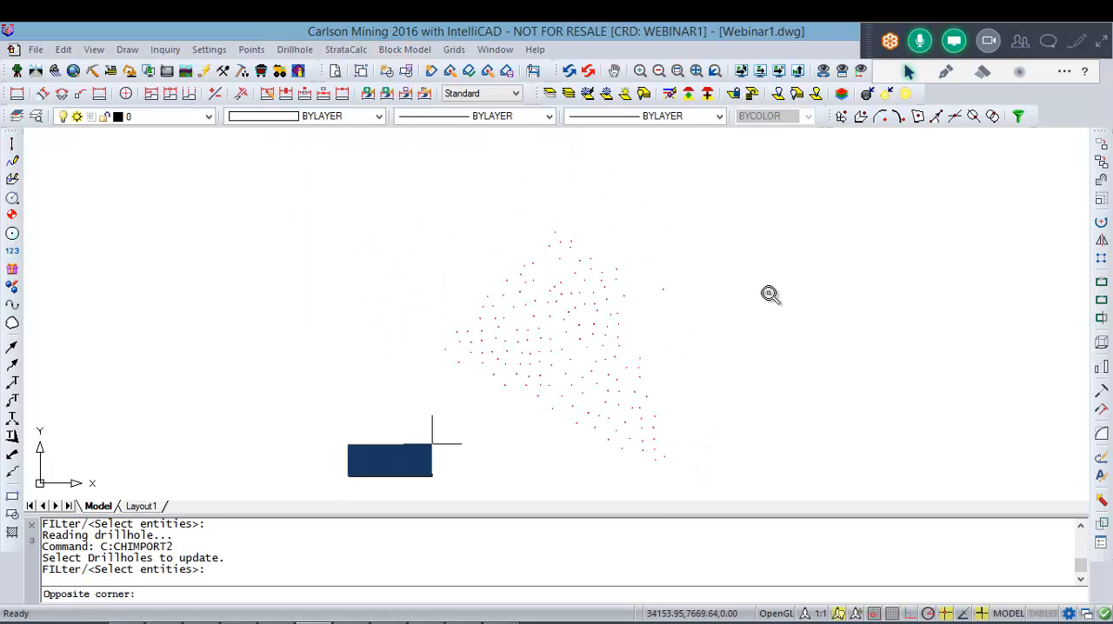
pyautogui.click(837, 220)
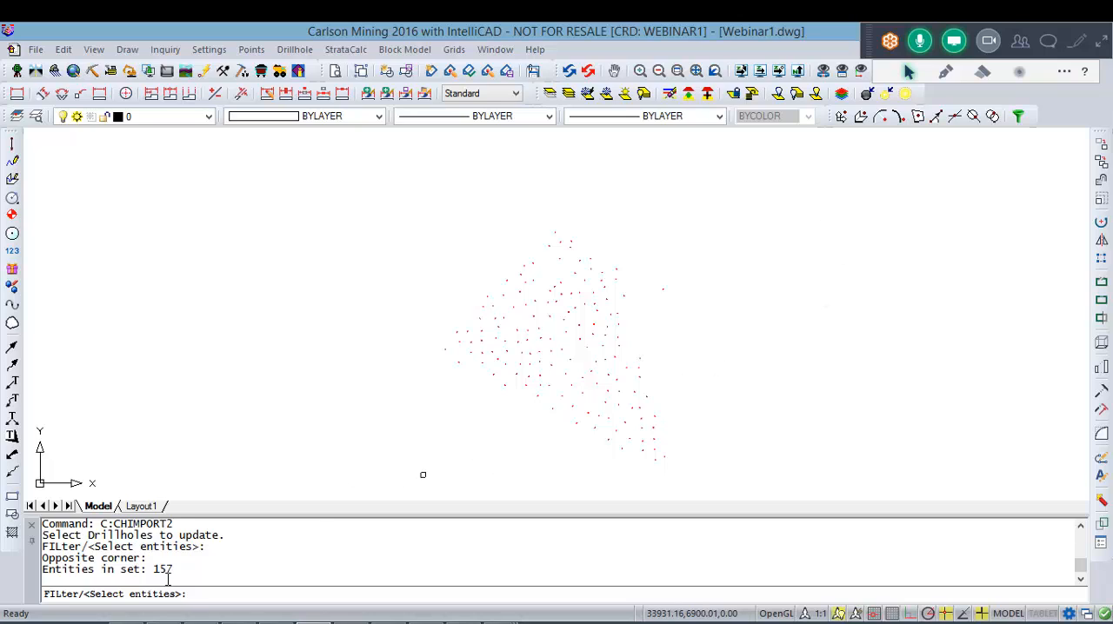
pyautogui.moveTo(52, 570); pyautogui.dragTo(179, 569)
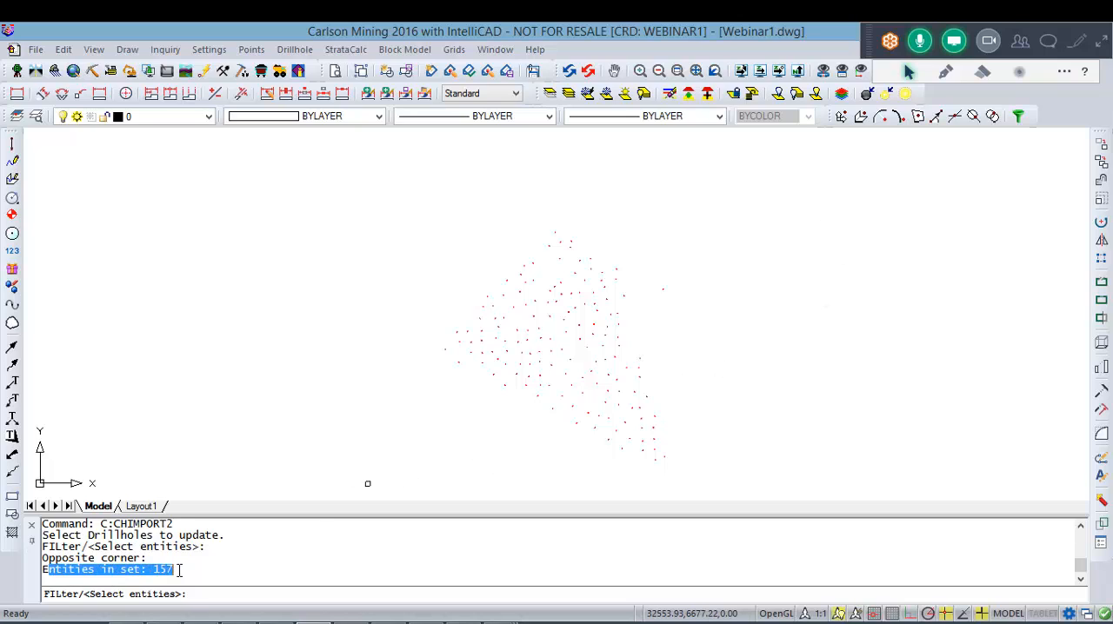
pyautogui.click(180, 570)
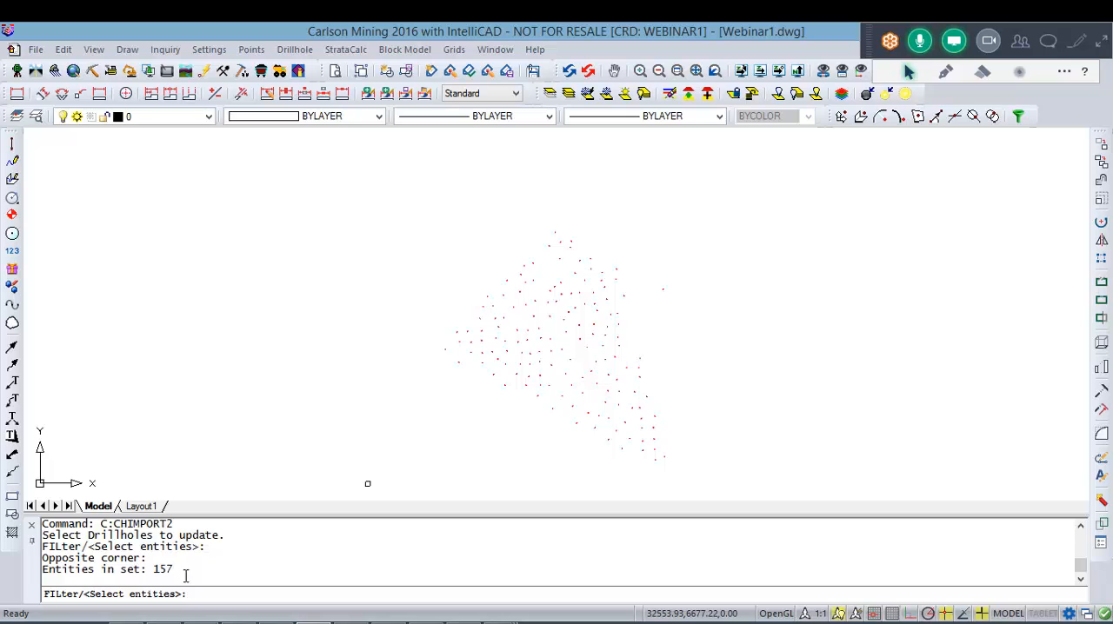
pyautogui.press('Return')
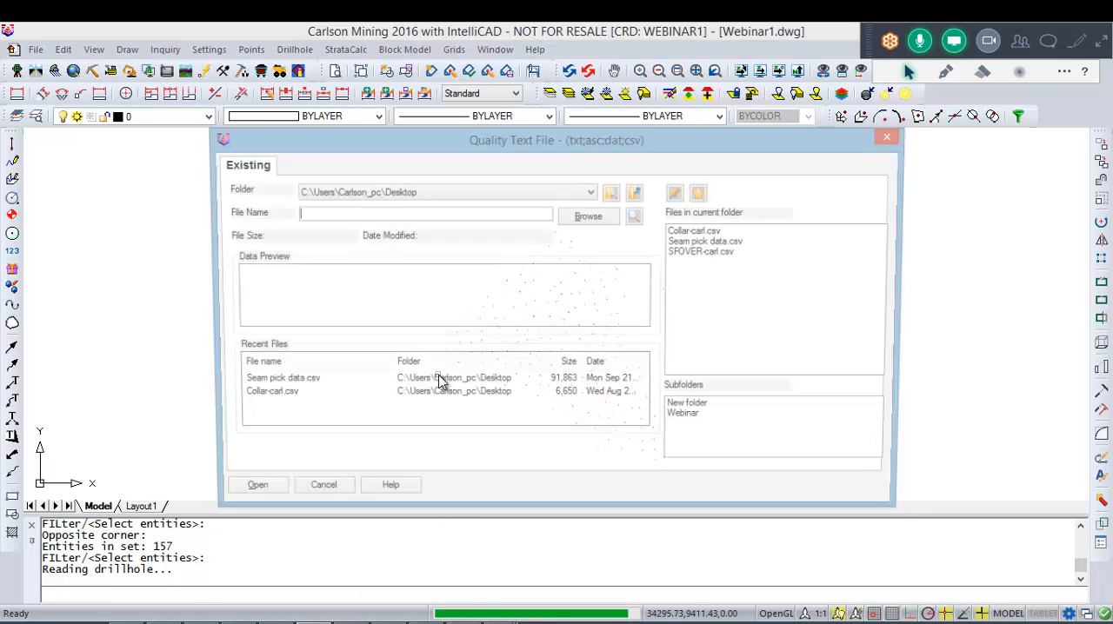
# Step: Choose SFOVER-carl.csv as the quality text file, and switch to its sheet in Excel with all columns in view
pyautogui.click(722, 252)
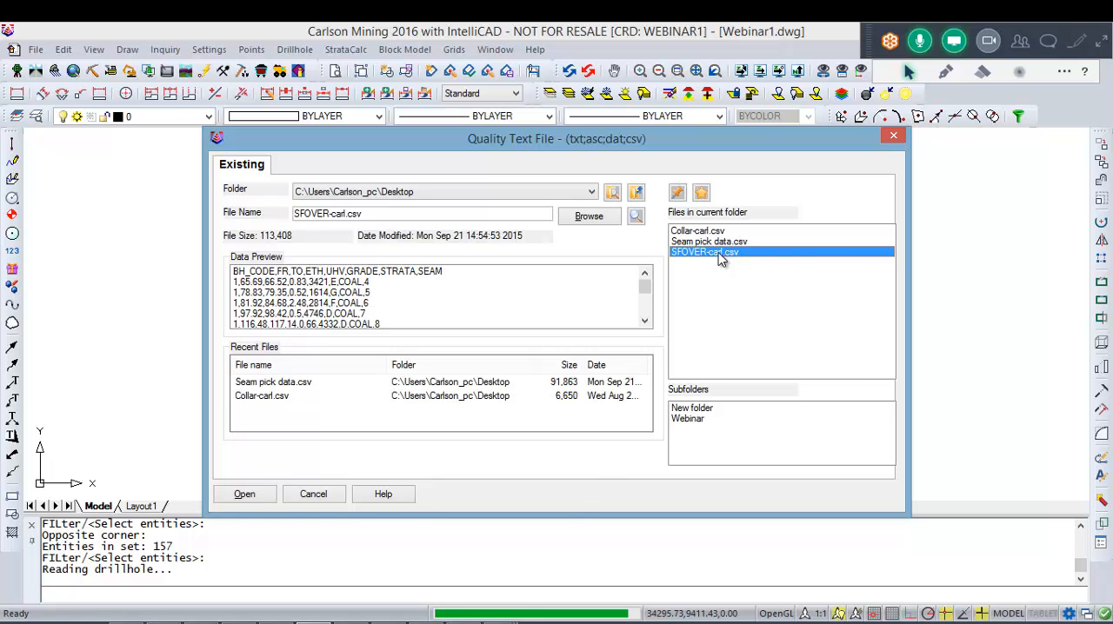
pyautogui.moveTo(501, 622)
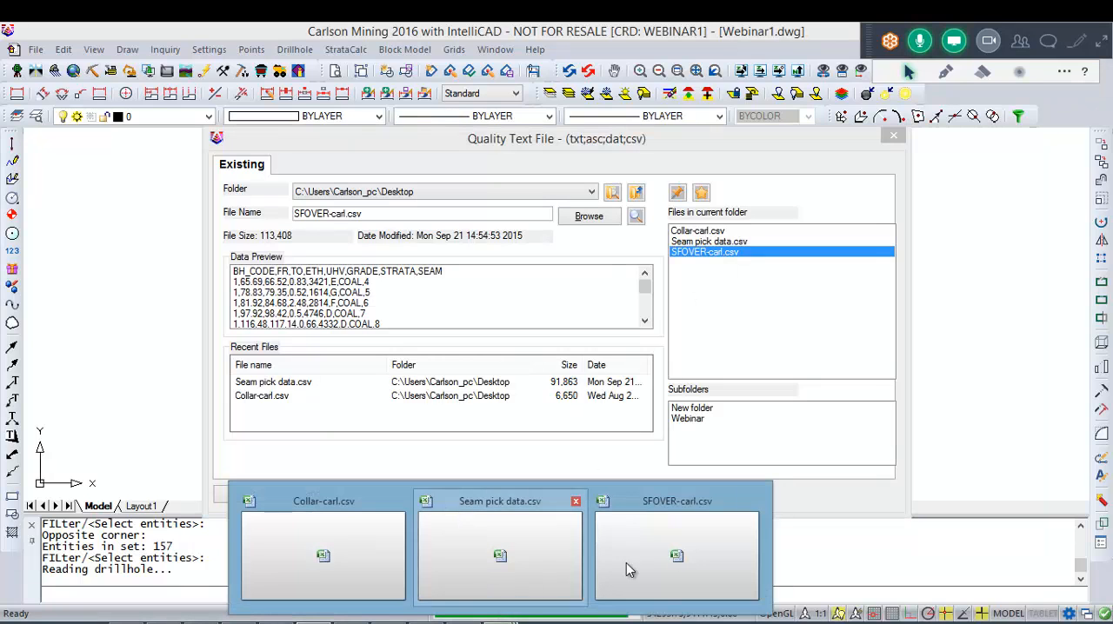
pyautogui.click(678, 558)
pyautogui.click(339, 327)
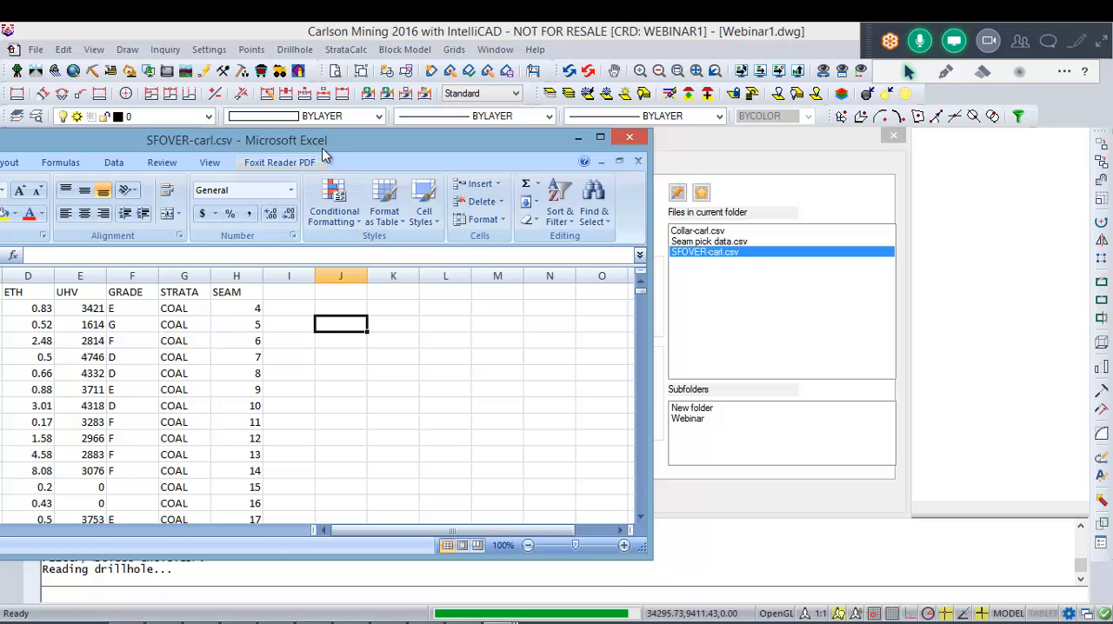
pyautogui.moveTo(196, 144); pyautogui.dragTo(427, 132)
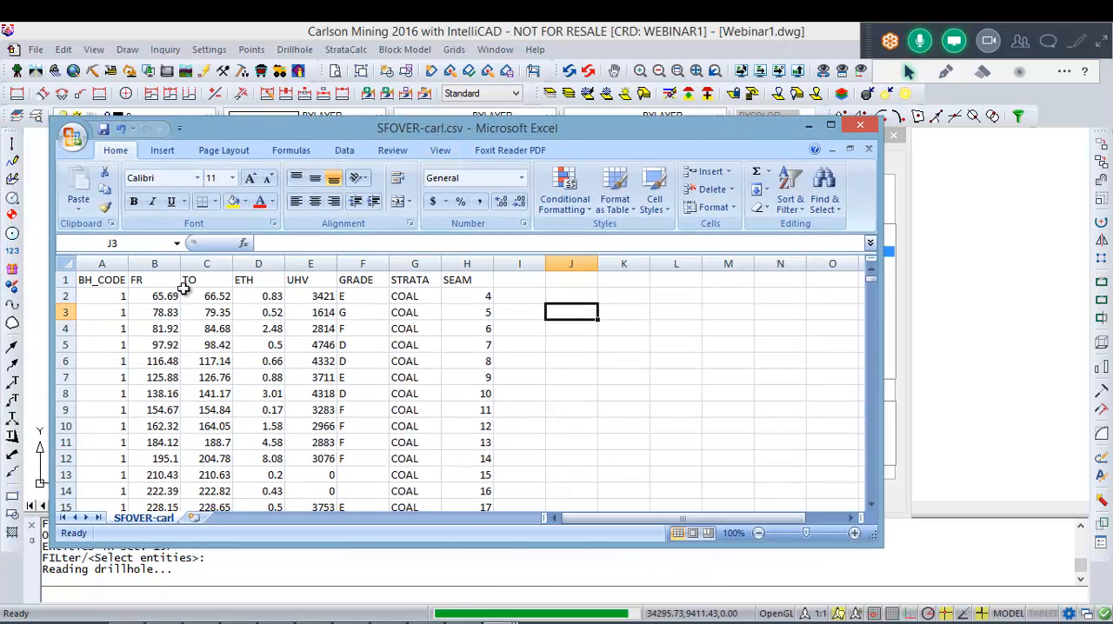
# Step: Review the SFOVER-carl.csv column headings from BH_CODE through SEAM in Excel, and minimize the spreadsheet to return to the import
pyautogui.click(412, 359)
pyautogui.click(228, 328)
pyautogui.click(159, 297)
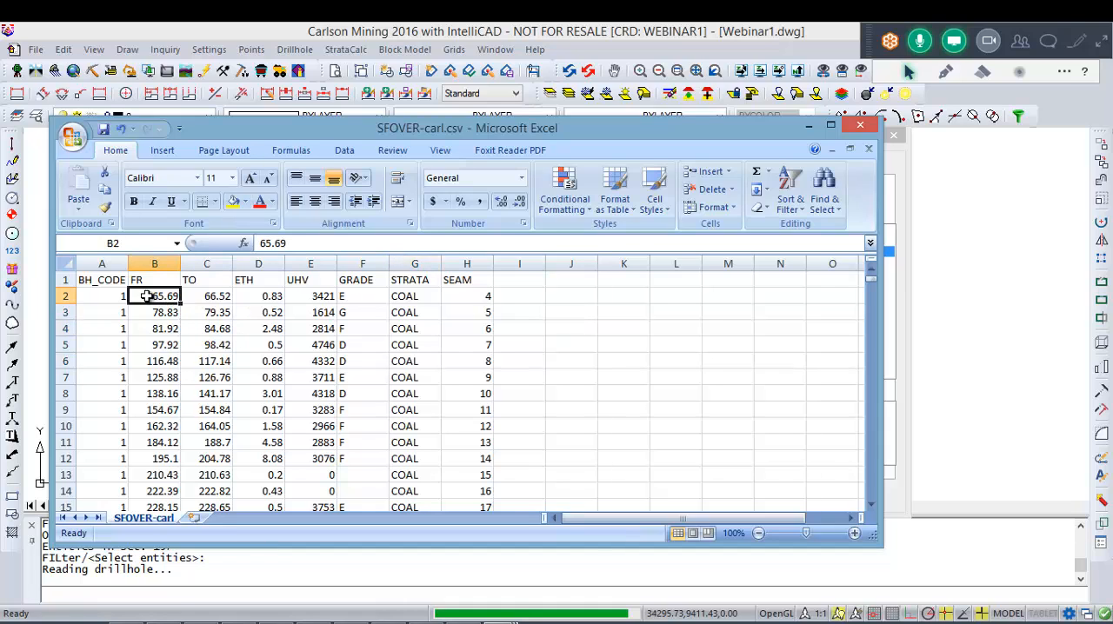
pyautogui.click(110, 282)
pyautogui.click(171, 282)
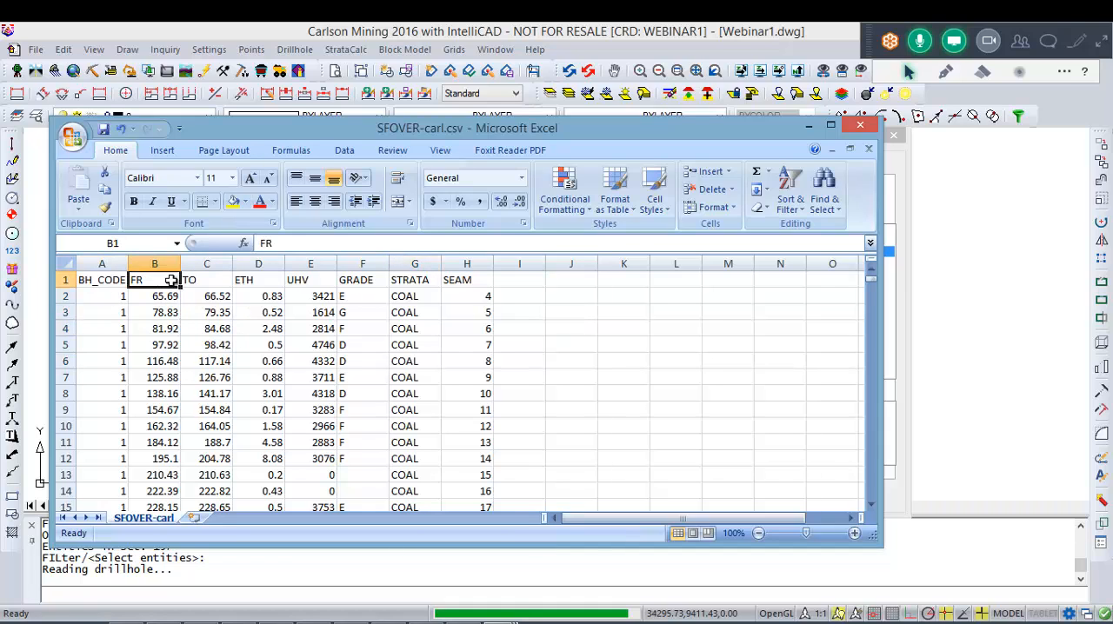
pyautogui.click(221, 283)
pyautogui.click(277, 282)
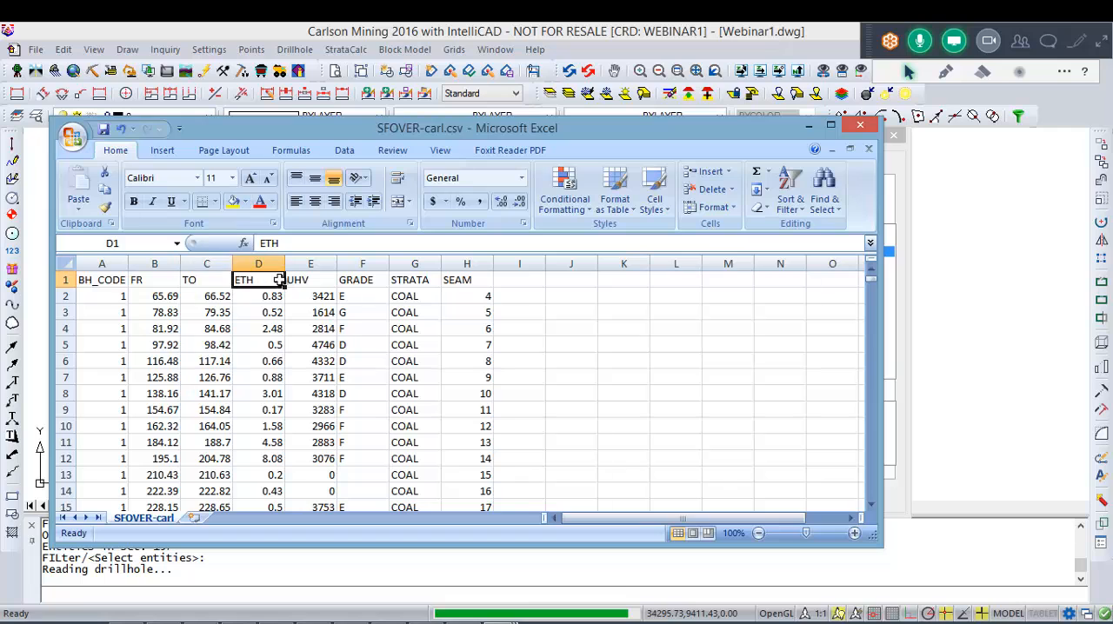
pyautogui.click(318, 279)
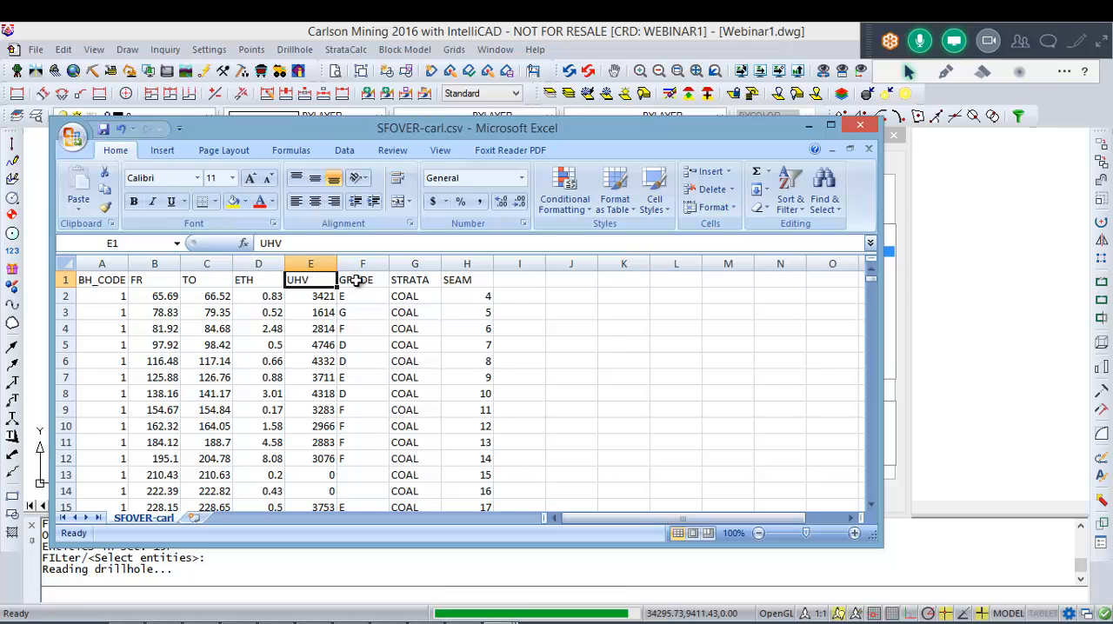
pyautogui.click(354, 281)
pyautogui.click(410, 280)
pyautogui.click(462, 279)
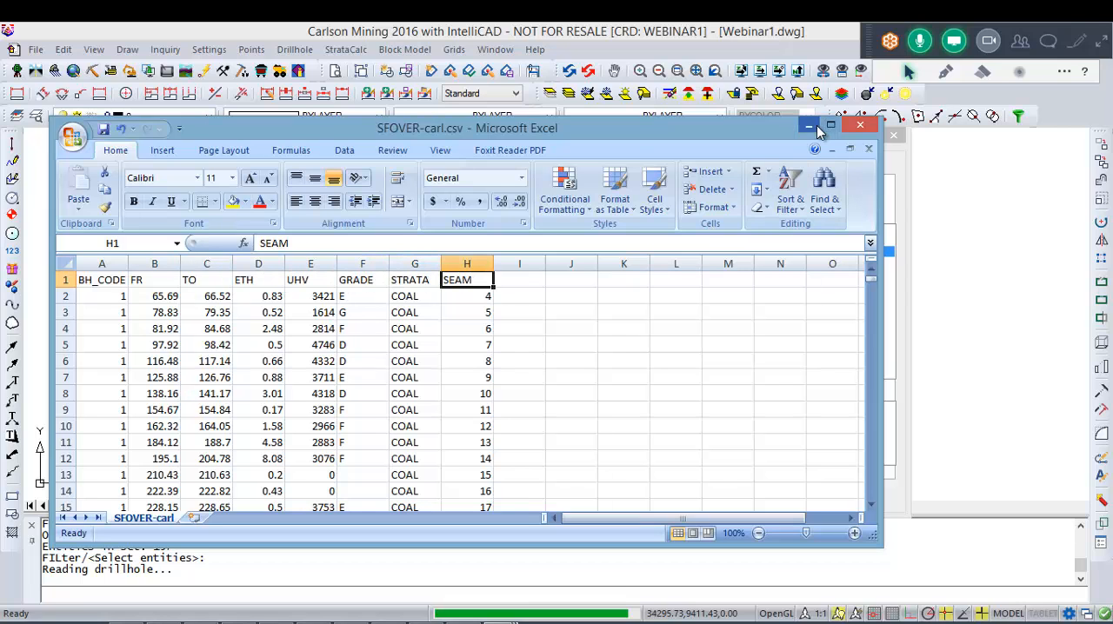
pyautogui.click(810, 128)
# Step: Open SFOVER-carl.csv for the quality import and check its header line in the preview
pyautogui.doubleClick(700, 263)
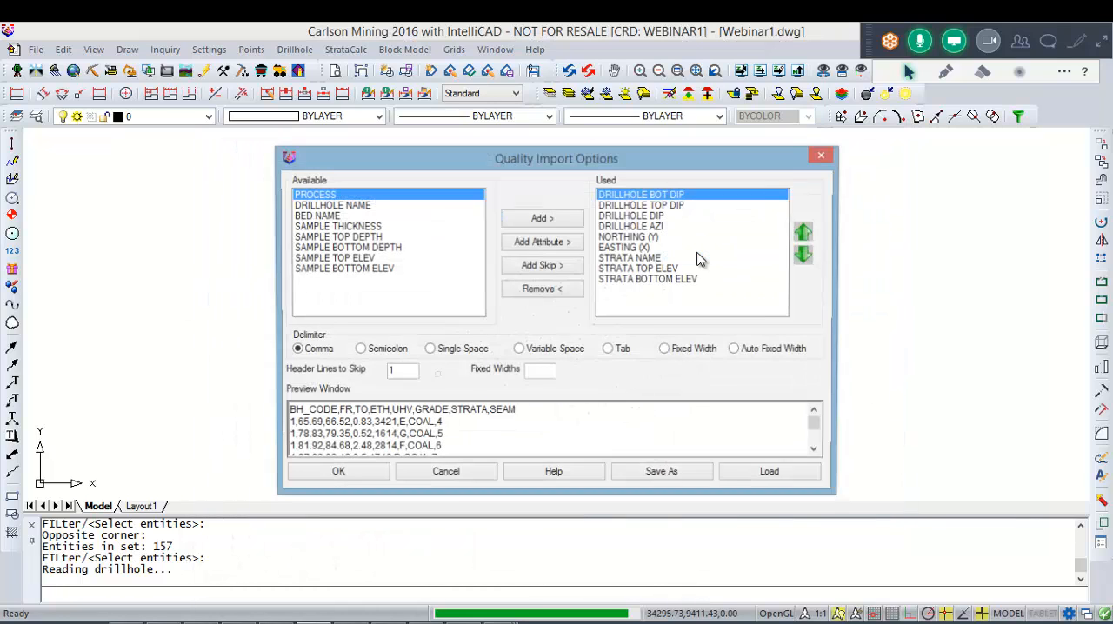
pyautogui.moveTo(540, 412); pyautogui.dragTo(184, 423)
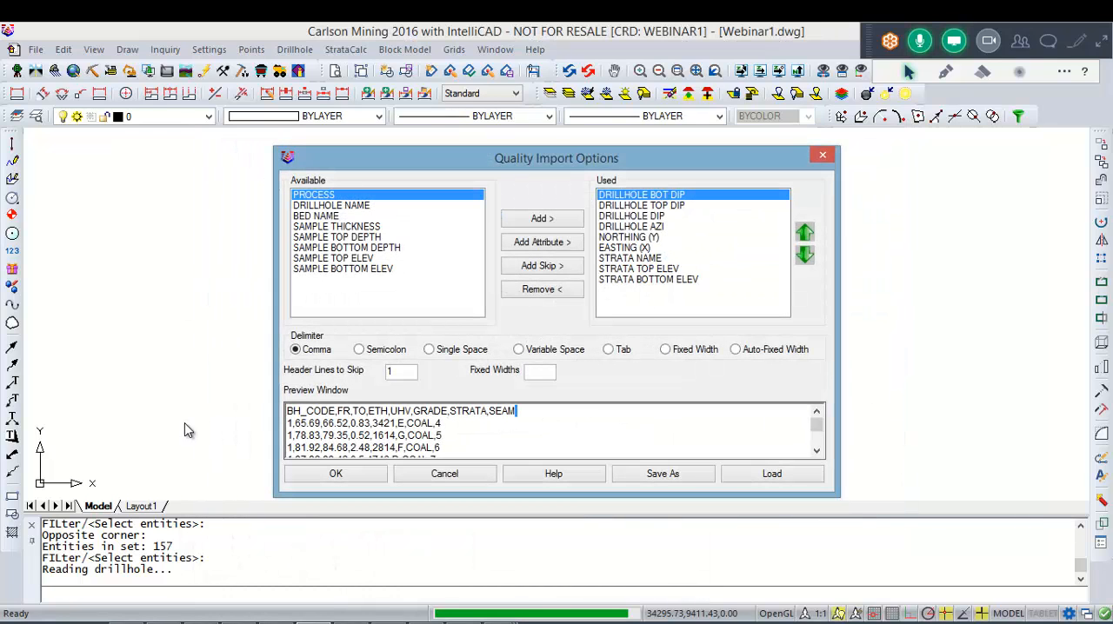
pyautogui.moveTo(569, 419); pyautogui.dragTo(286, 411)
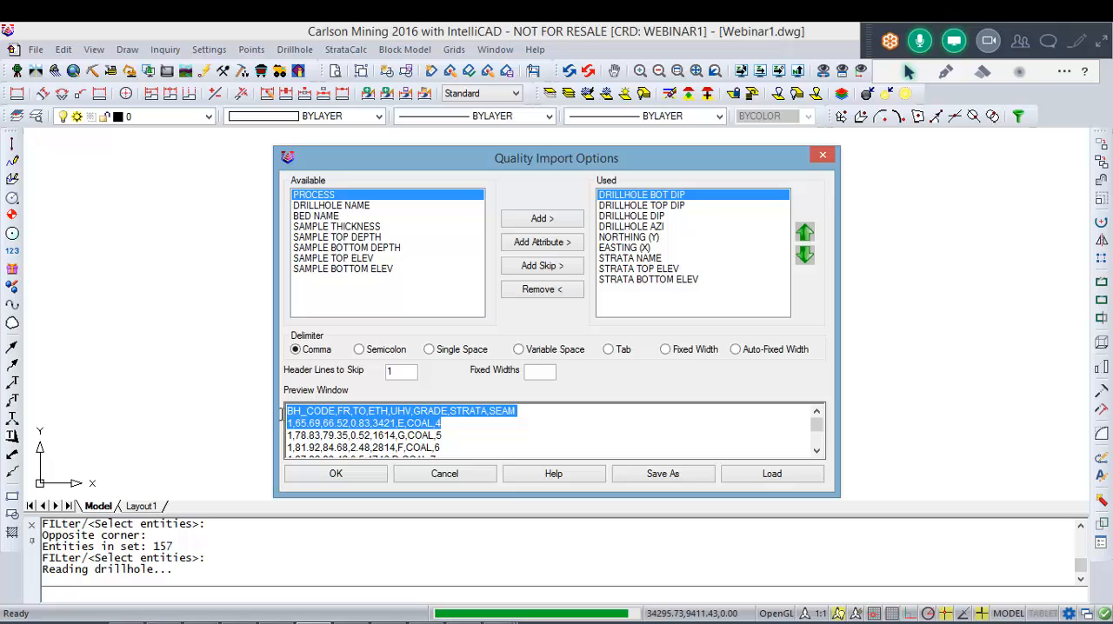
pyautogui.click(442, 414)
# Step: Clear the used fields of the quality import by removing all strata, coordinate and drillhole dip and azimuth entries
pyautogui.doubleClick(645, 270)
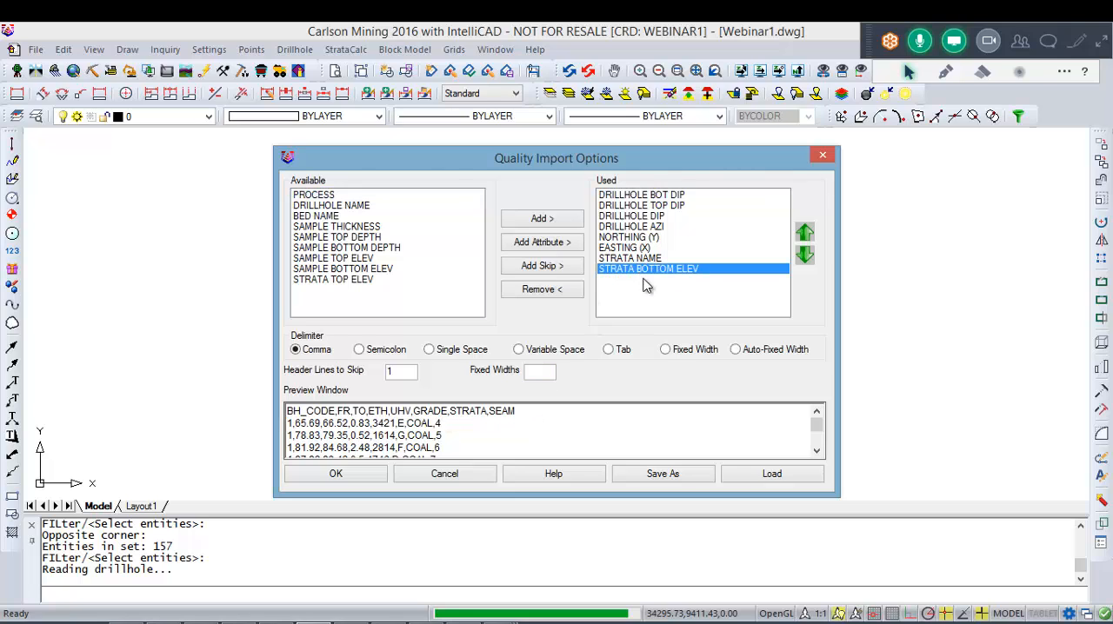
pyautogui.doubleClick(644, 269)
pyautogui.doubleClick(642, 259)
pyautogui.doubleClick(639, 249)
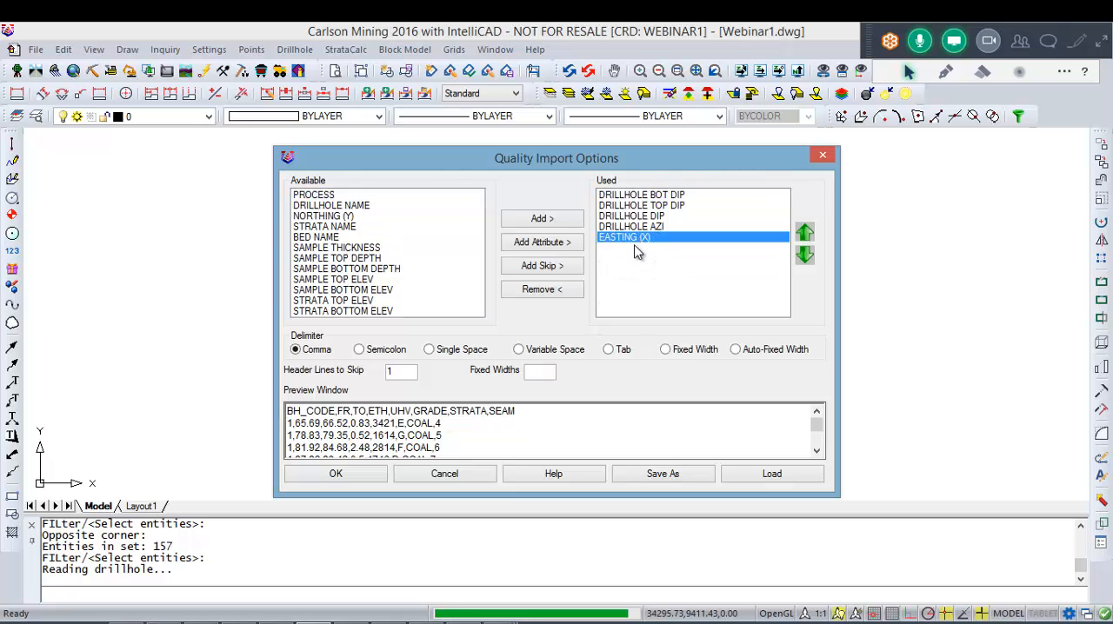
pyautogui.doubleClick(635, 238)
pyautogui.doubleClick(635, 226)
pyautogui.doubleClick(635, 216)
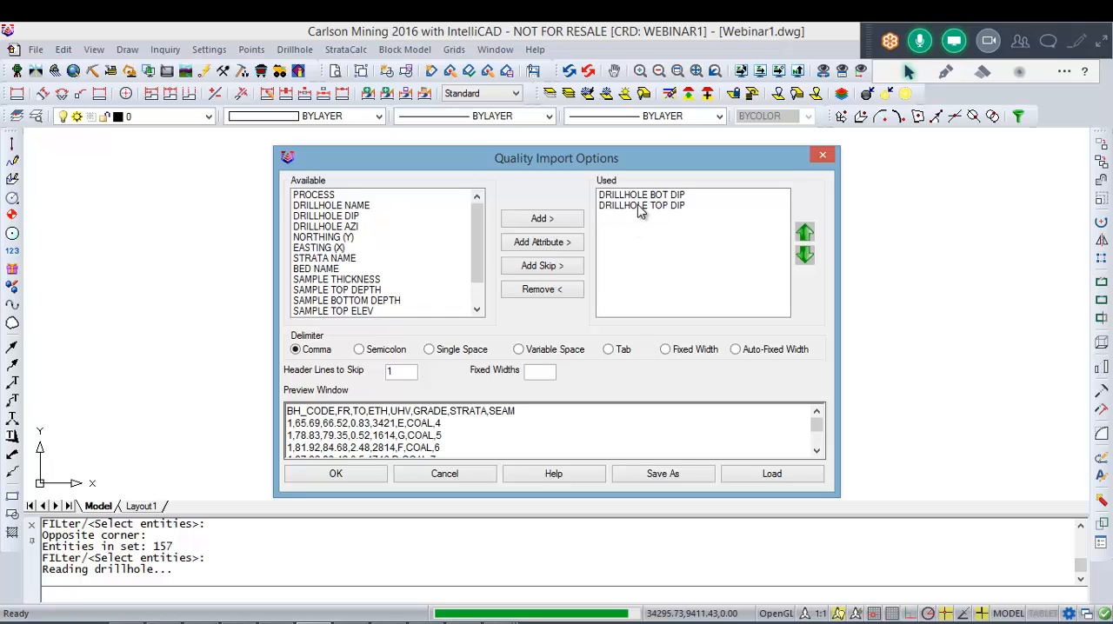
pyautogui.doubleClick(640, 206)
pyautogui.doubleClick(639, 195)
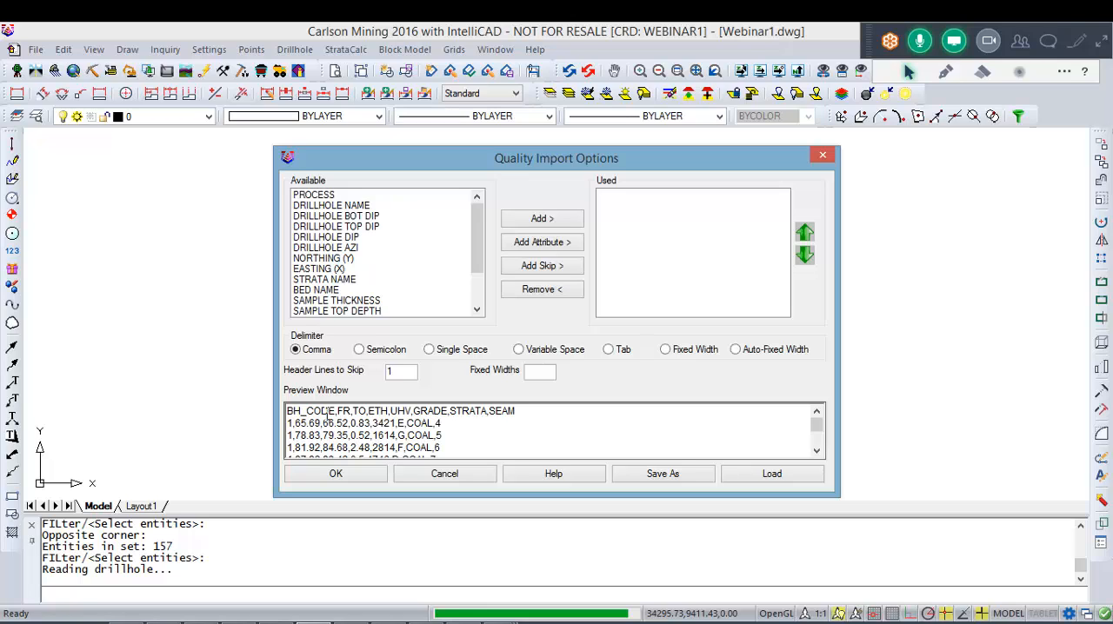
# Step: Add DRILLHOLE NAME, SAMPLE TOP DEPTH and SAMPLE BOTTOM DEPTH, in that order, as the first used import fields
pyautogui.doubleClick(349, 207)
pyautogui.click(358, 248)
pyautogui.scroll(-1, 360, 252)
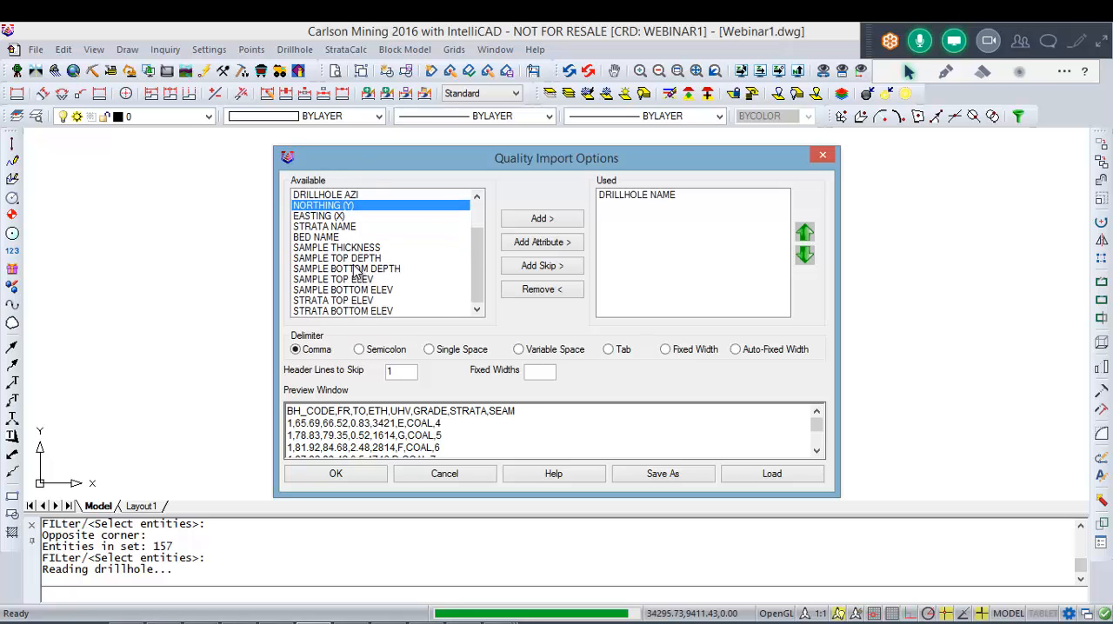
pyautogui.click(355, 269)
pyautogui.click(353, 258)
pyautogui.click(368, 269)
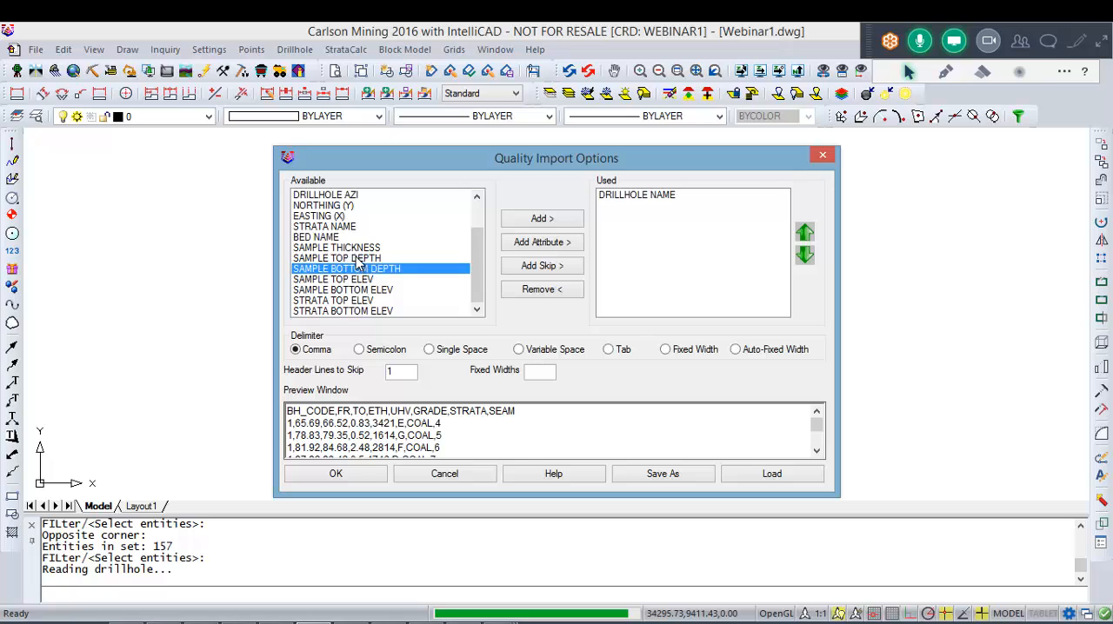
pyautogui.doubleClick(357, 258)
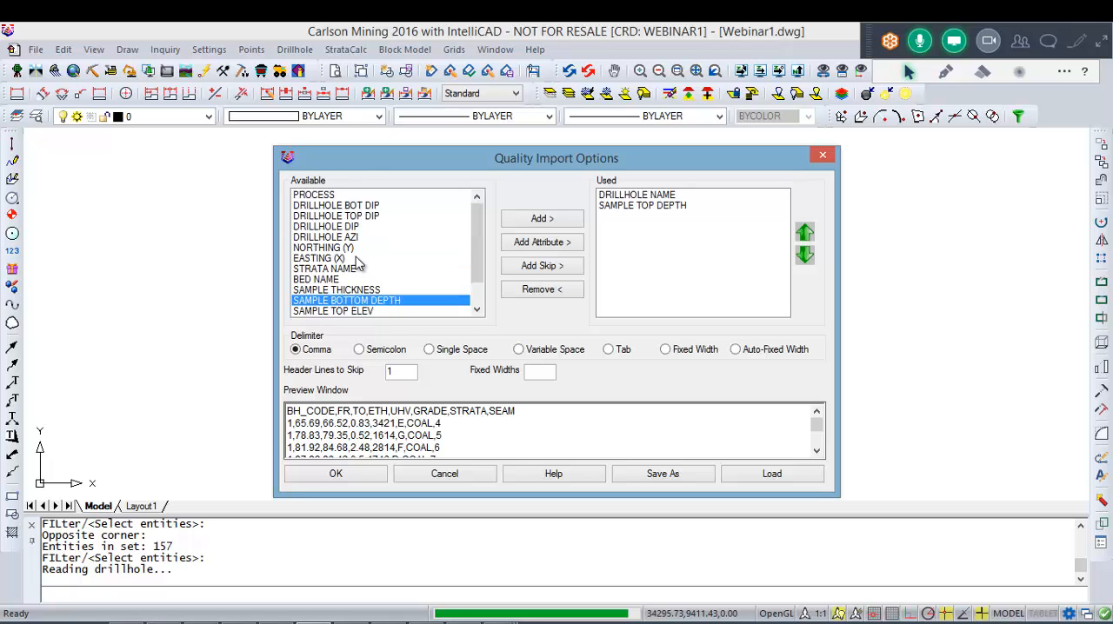
pyautogui.doubleClick(372, 300)
pyautogui.scroll(-1, 371, 300)
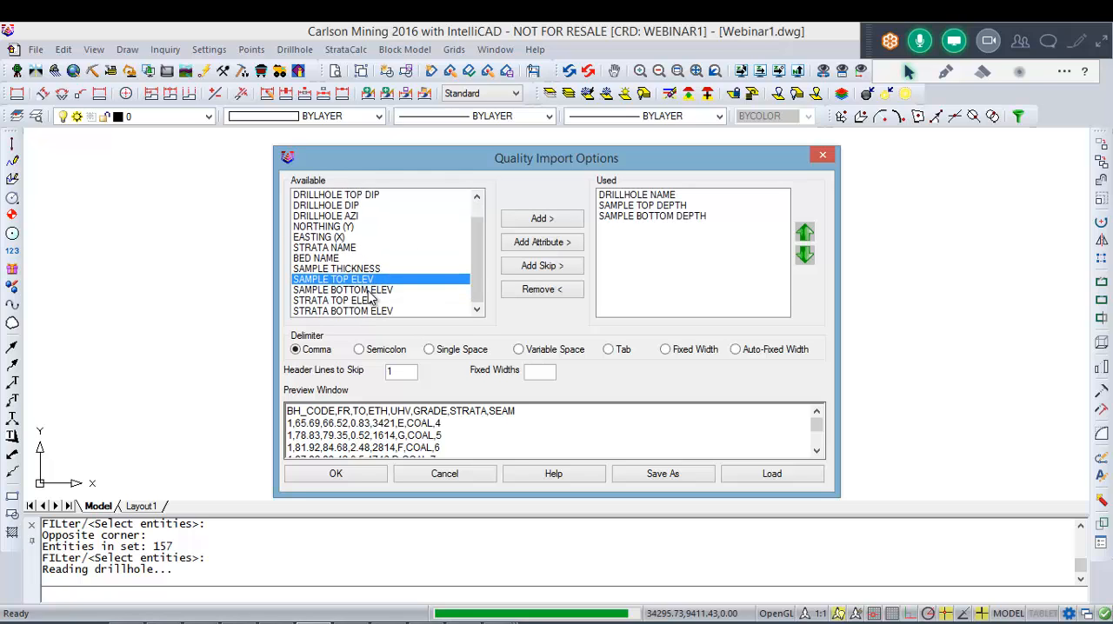
# Step: Add SAMPLE THICKNESS as the fourth used field, matching the ETH column of the quality file
pyautogui.click(367, 291)
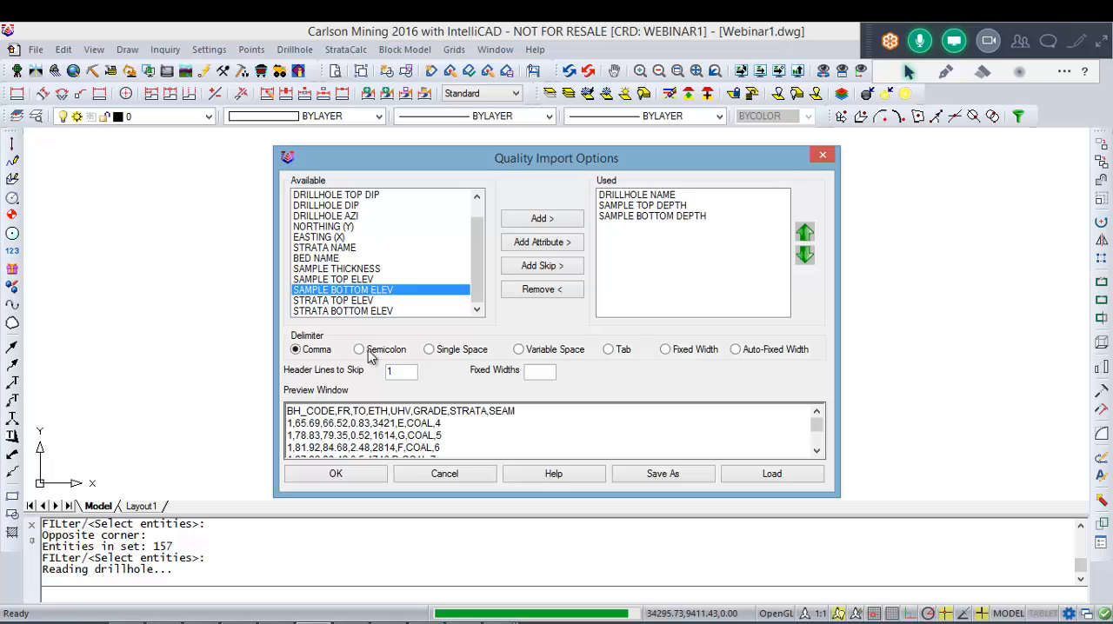
pyautogui.click(359, 301)
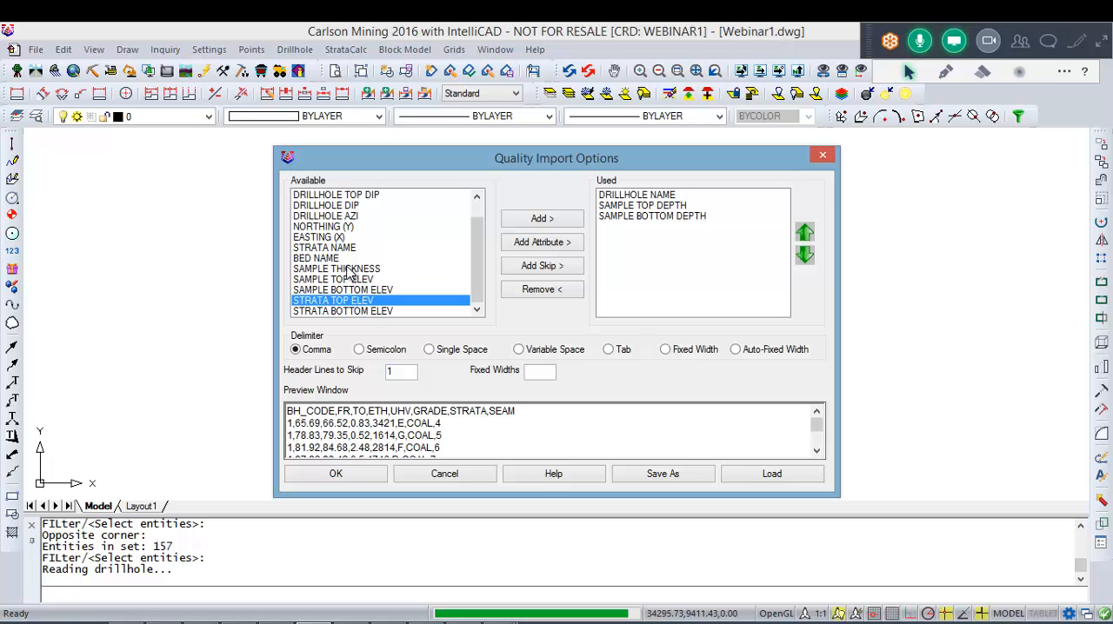
pyautogui.doubleClick(348, 272)
pyautogui.scroll(-1, 384, 300)
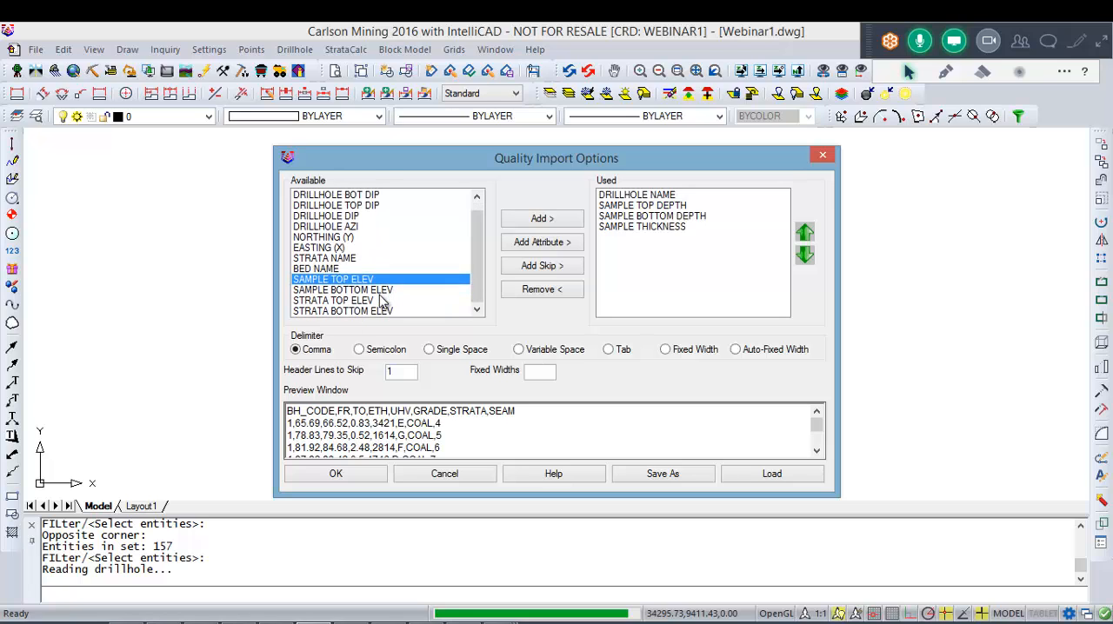
pyautogui.click(365, 291)
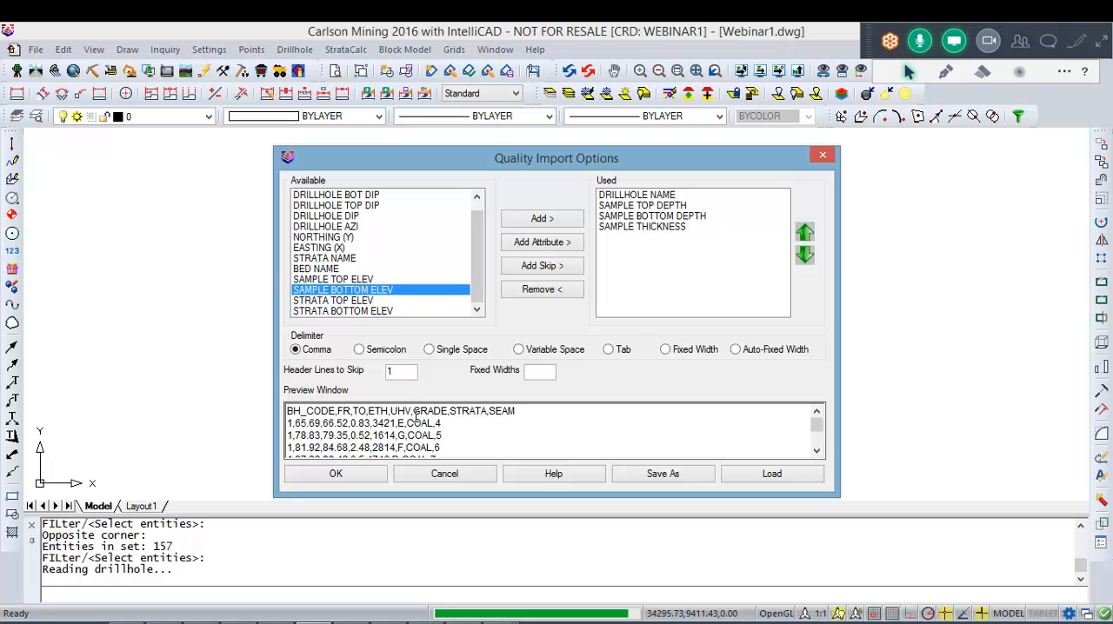
# Step: Compare the file's remaining header names with the available fields, and add strata attributes named UHV and GRADE
pyautogui.moveTo(415, 413); pyautogui.dragTo(390, 415)
pyautogui.moveTo(470, 414); pyautogui.dragTo(433, 416)
pyautogui.moveTo(512, 413); pyautogui.dragTo(383, 409)
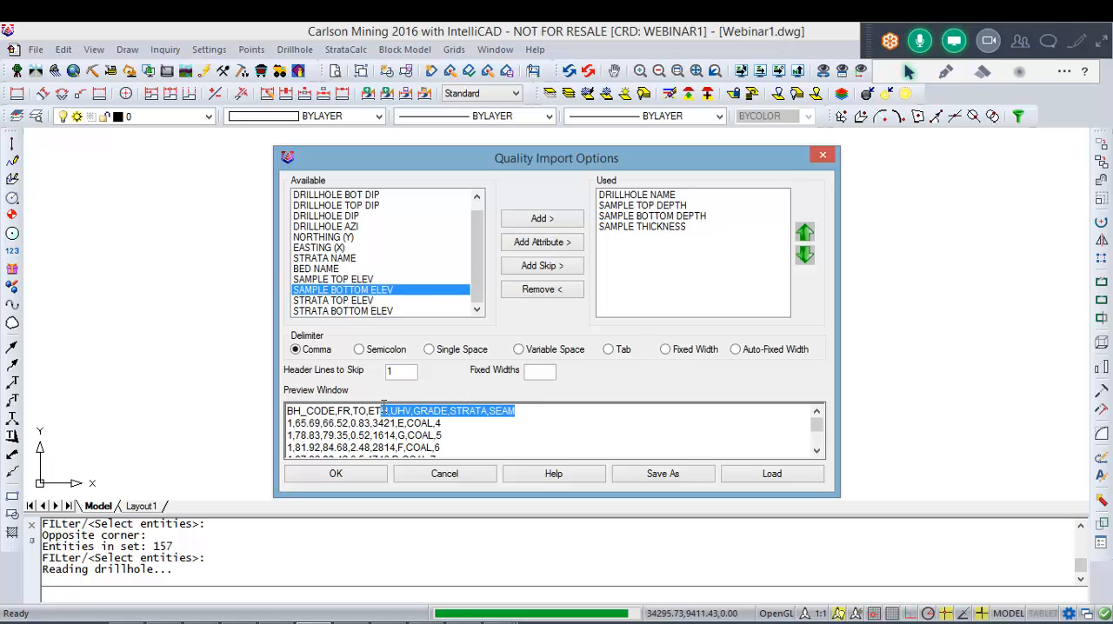
pyautogui.click(350, 280)
pyautogui.scroll(1, 347, 241)
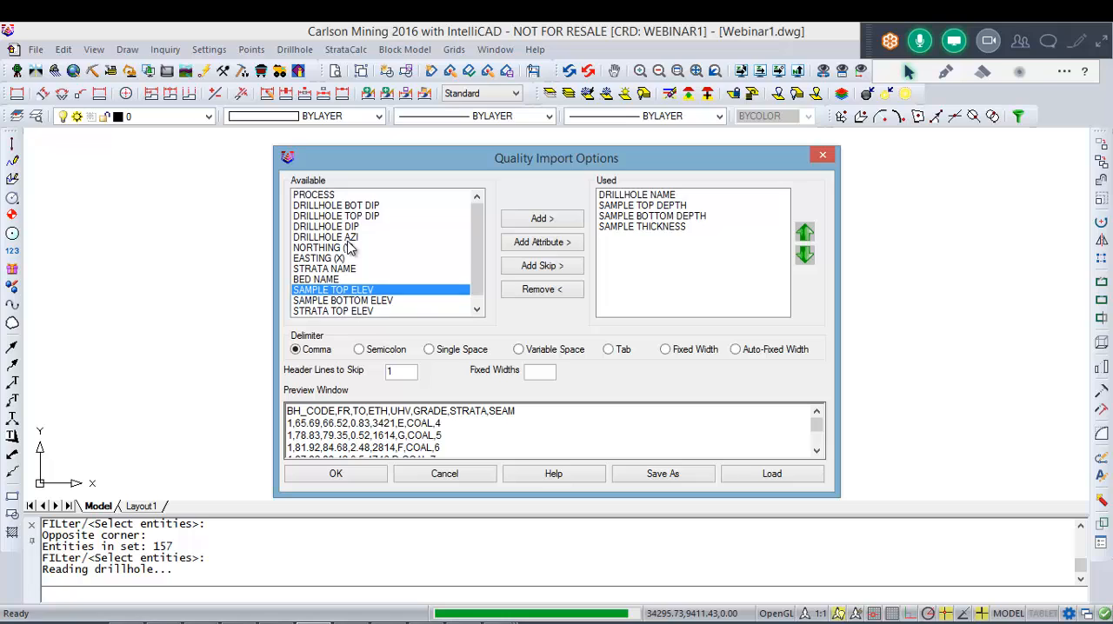
pyautogui.scroll(-1, 366, 199)
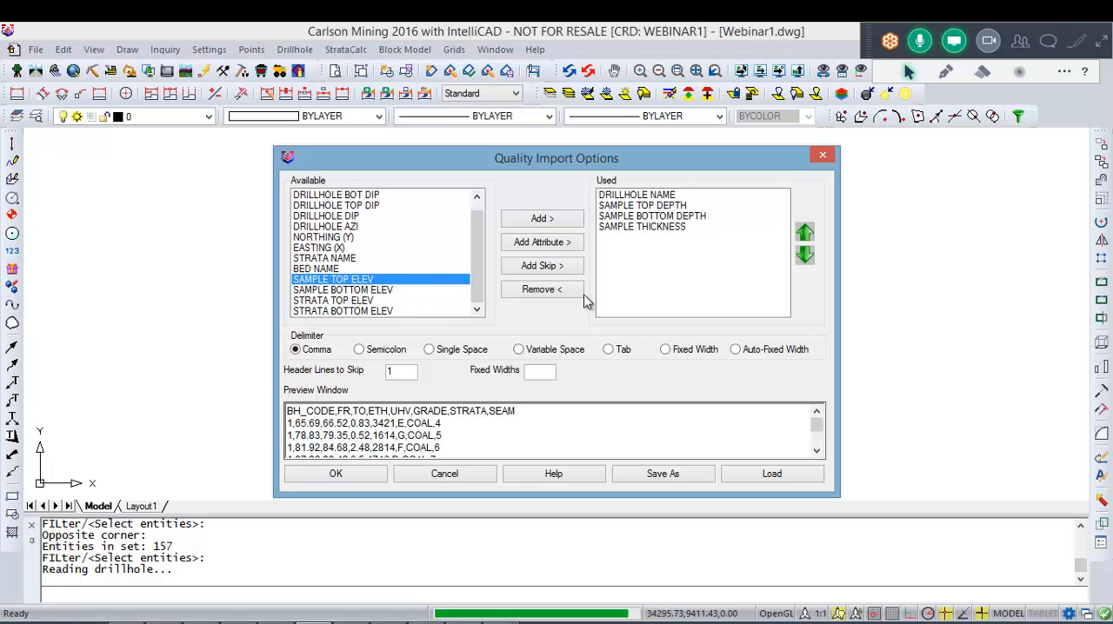
pyautogui.click(548, 243)
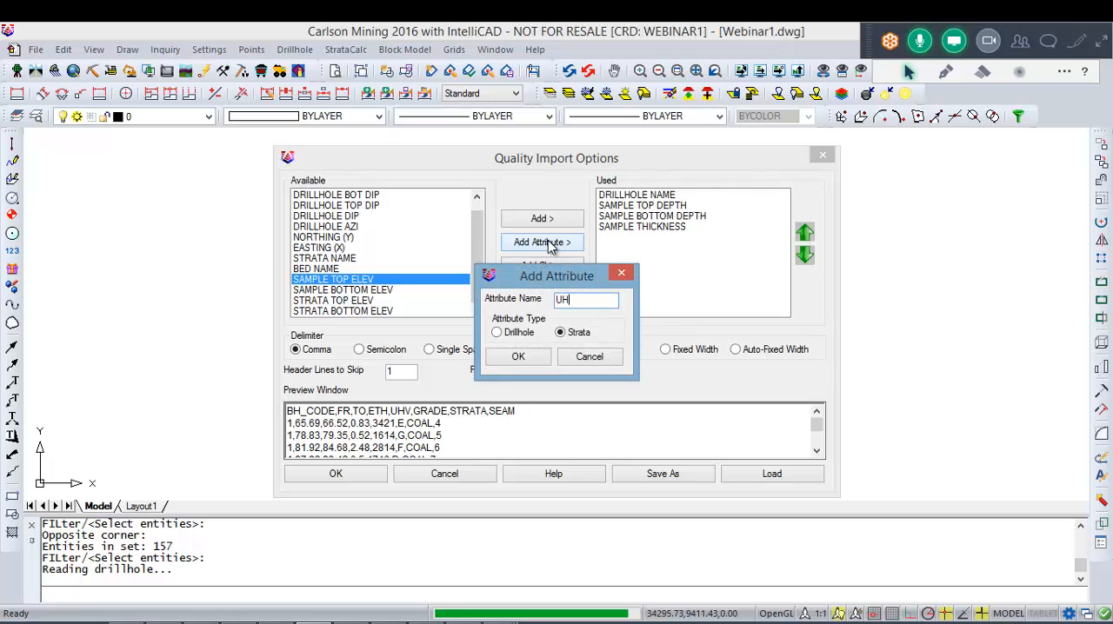
pyautogui.click(519, 356)
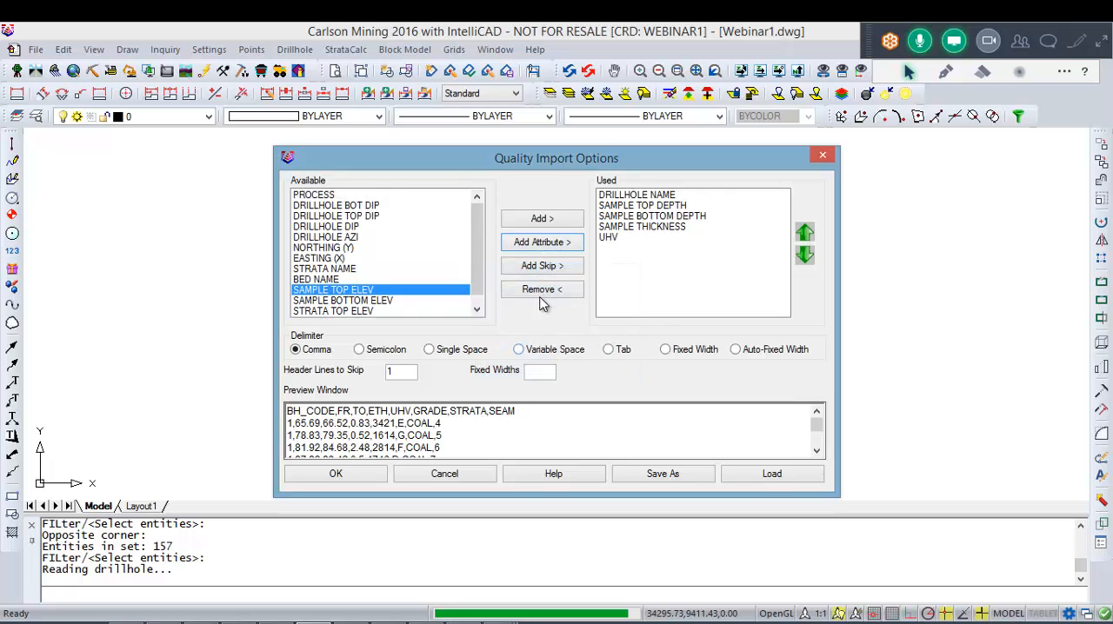
pyautogui.click(544, 248)
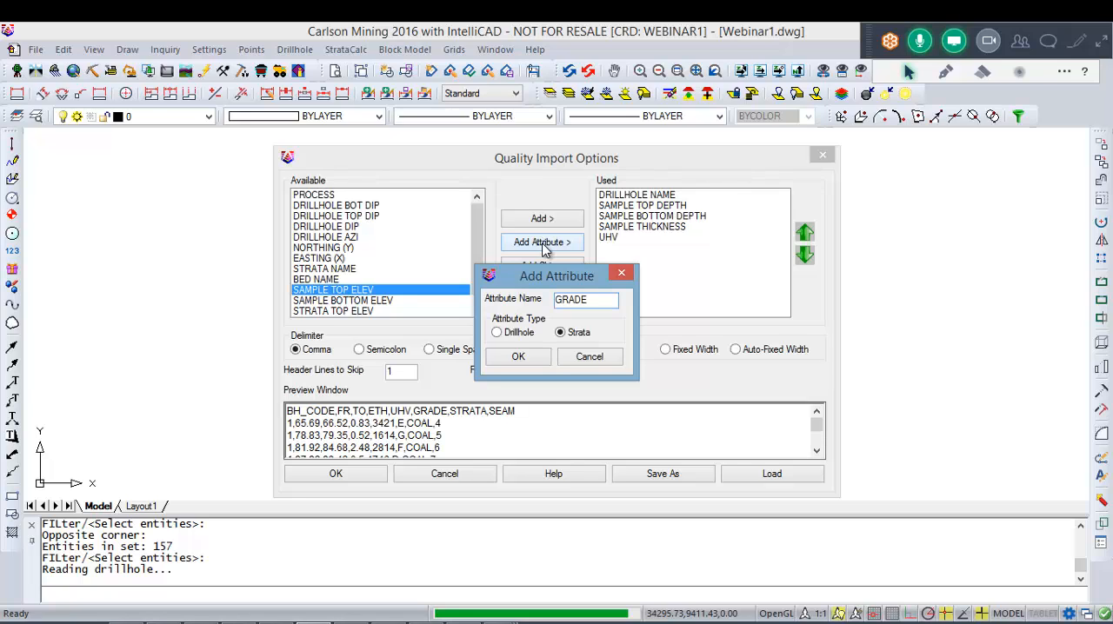
pyautogui.click(520, 356)
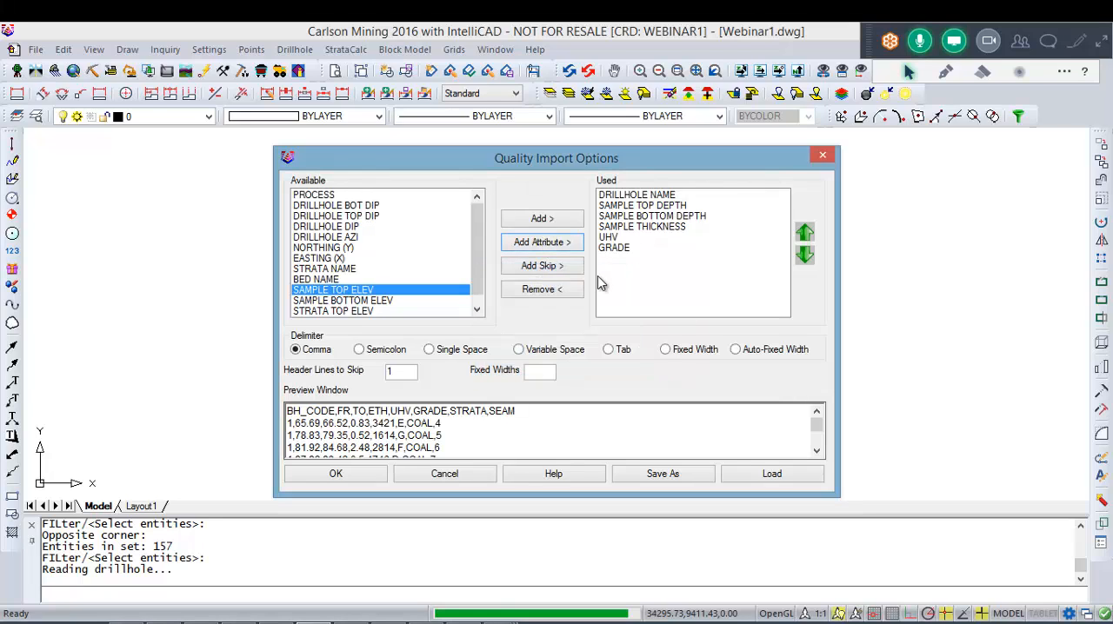
# Step: Cancel adding a STRATA attribute, and add the available BED NAME field after GRADE instead
pyautogui.click(548, 248)
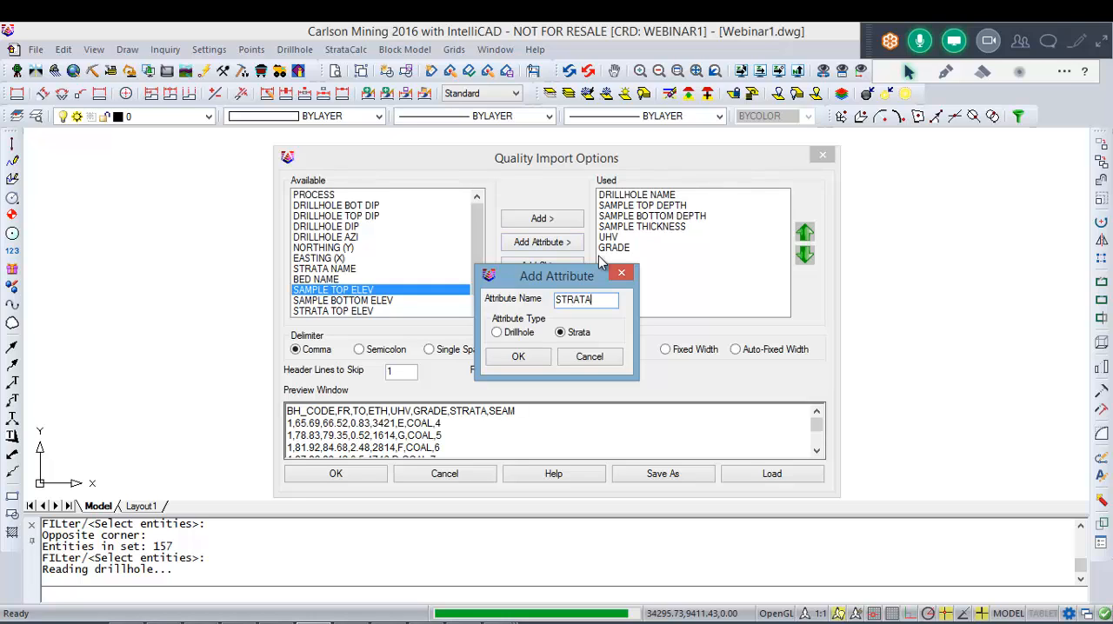
pyautogui.click(589, 357)
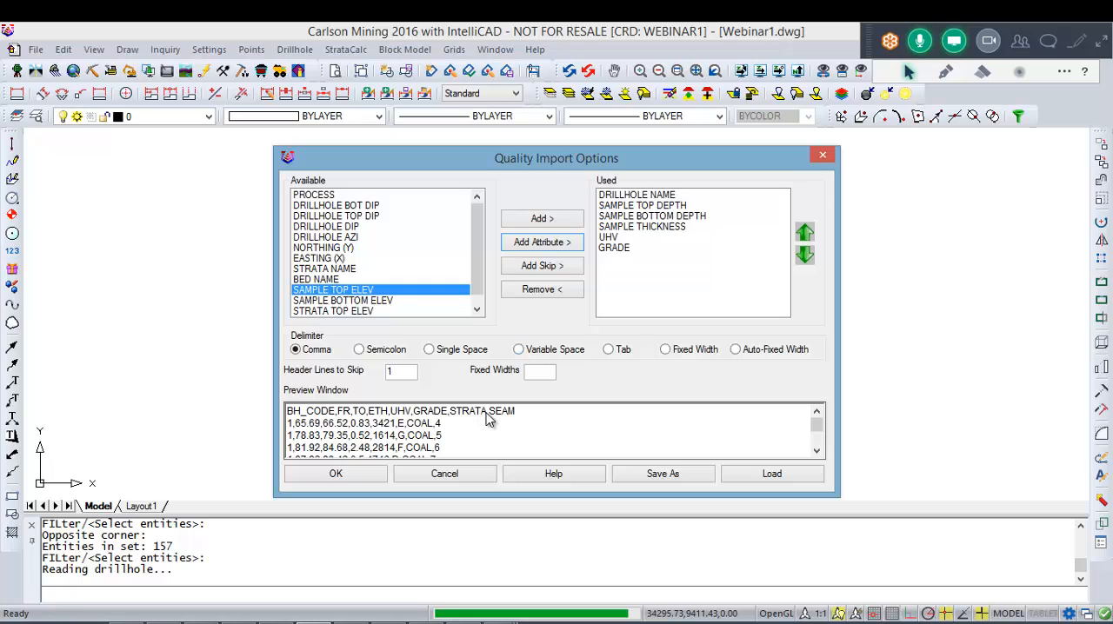
pyautogui.moveTo(517, 412); pyautogui.dragTo(375, 413)
pyautogui.click(338, 282)
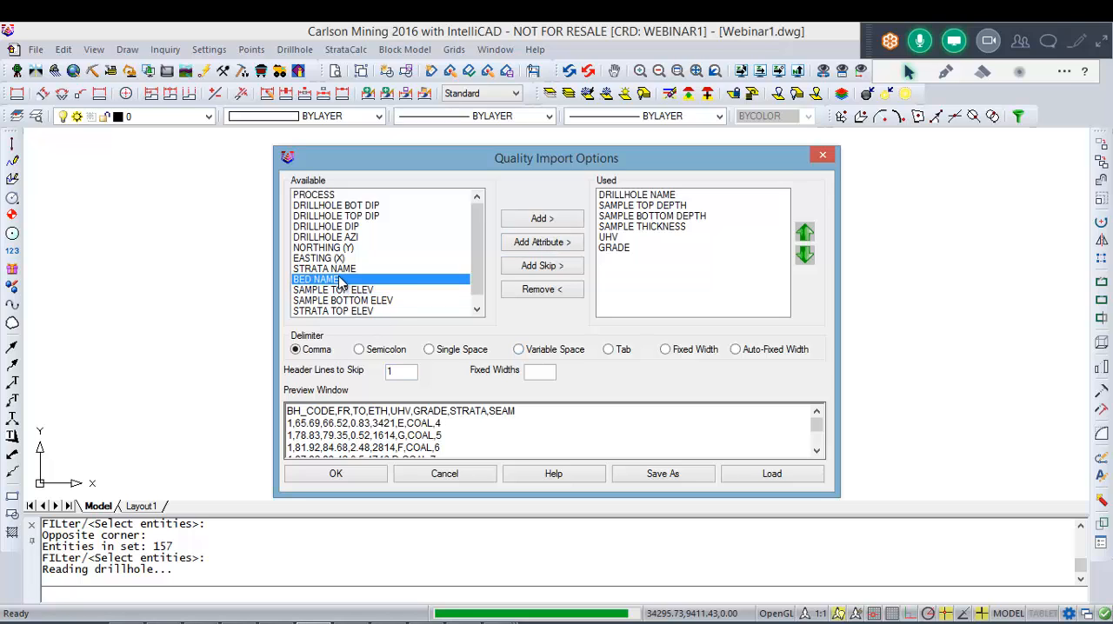
pyautogui.doubleClick(339, 282)
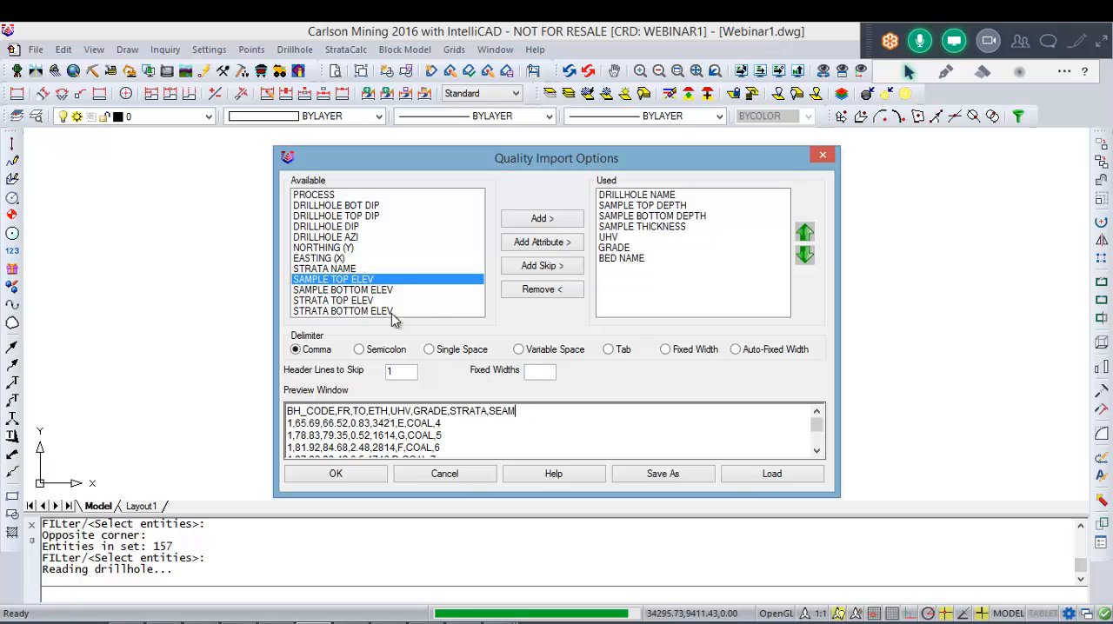
# Step: Add STRATA NAME as the last used field and save the import format as Quality in the Webinar folder
pyautogui.doubleClick(340, 272)
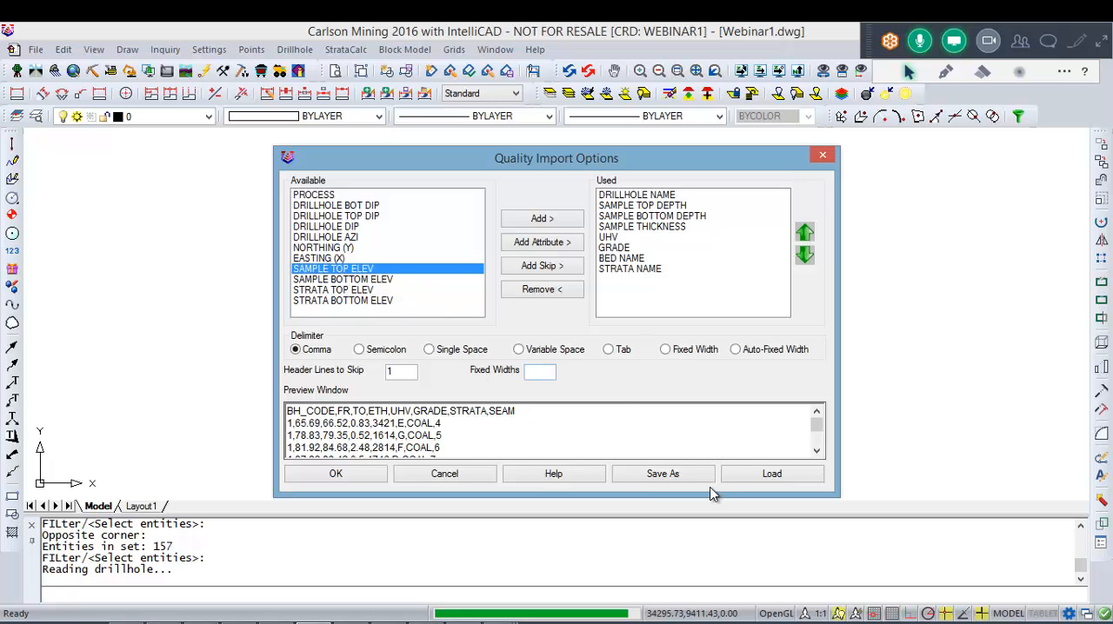
pyautogui.click(682, 481)
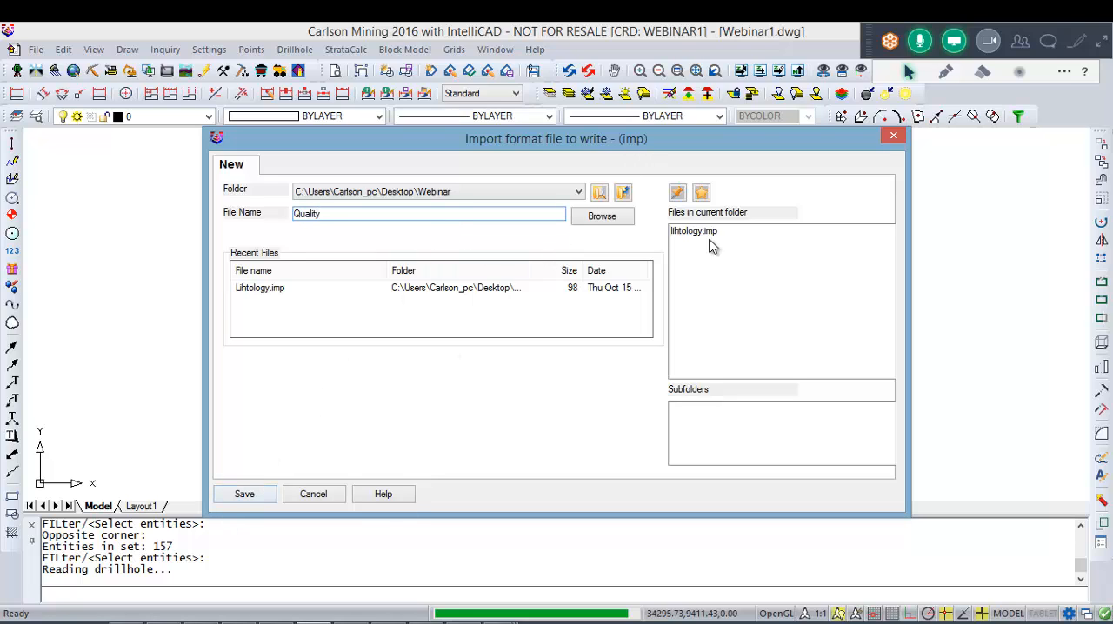
pyautogui.click(256, 500)
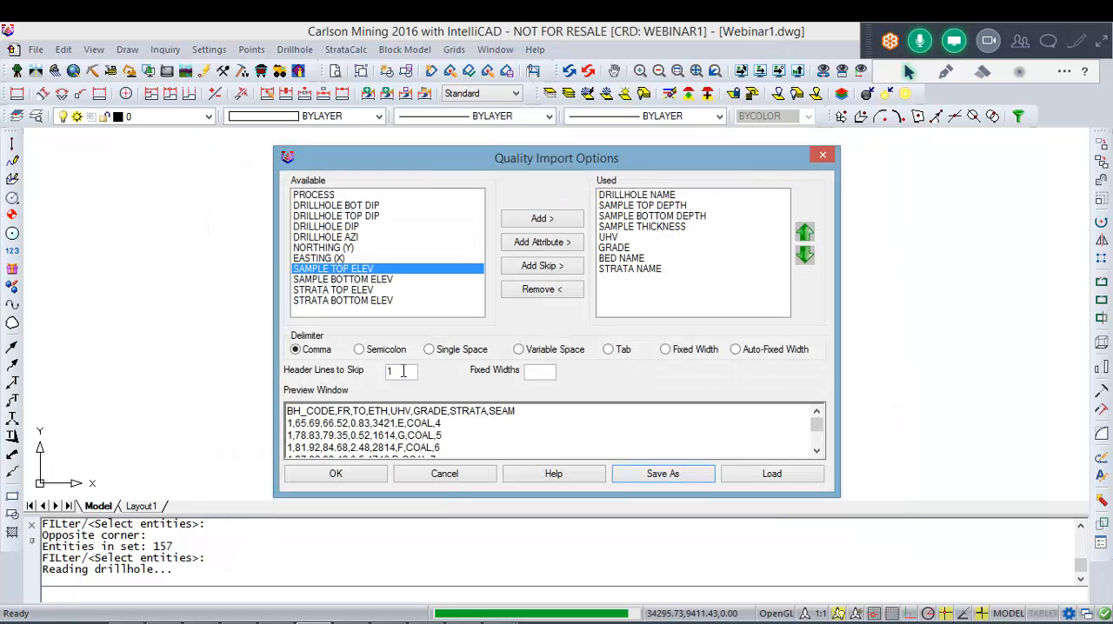
# Step: Import the qualities with 1 header line skipped, and highlight the line reporting the added values in the command history
pyautogui.click(402, 371)
pyautogui.click(336, 474)
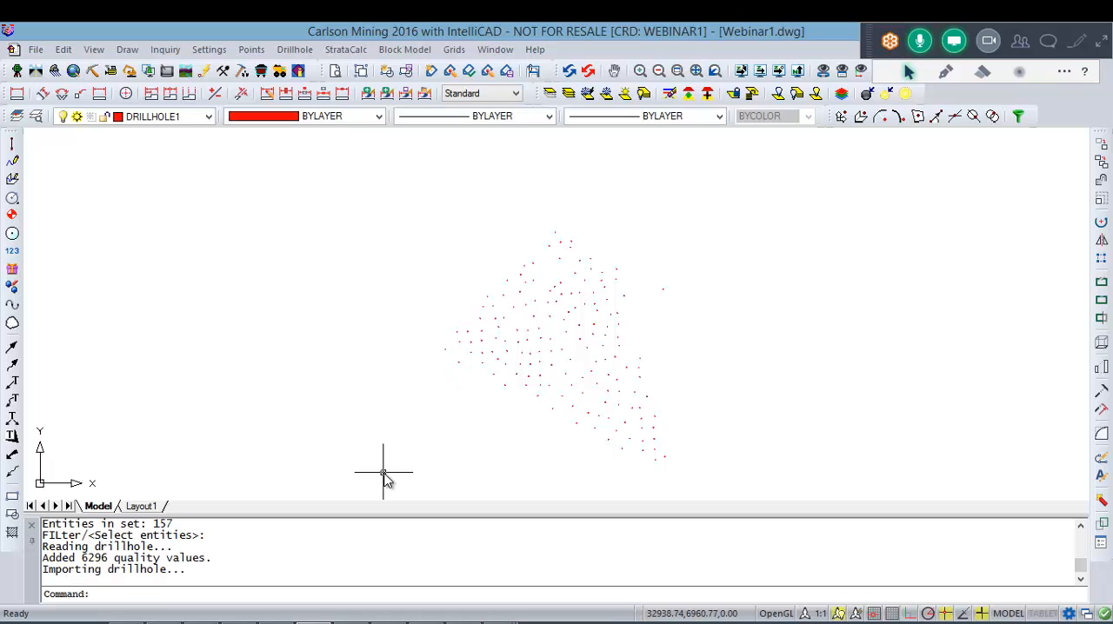
pyautogui.moveTo(210, 561); pyautogui.dragTo(49, 559)
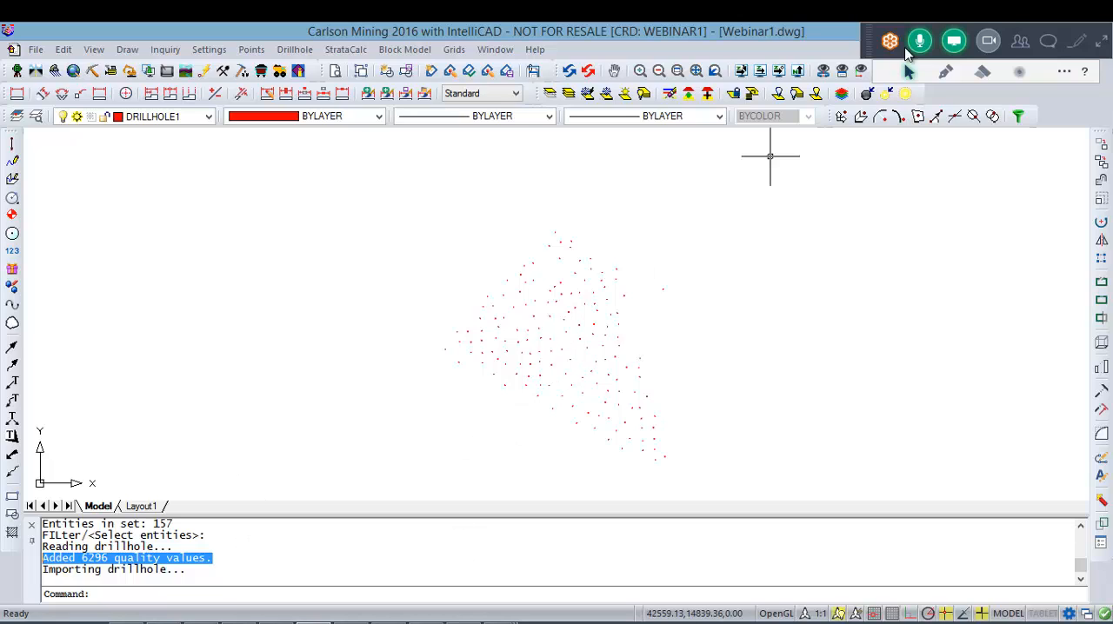
# Step: Open drillhole 147 for editing and review its strata table down to the last row
pyautogui.click(1102, 49)
pyautogui.click(697, 365)
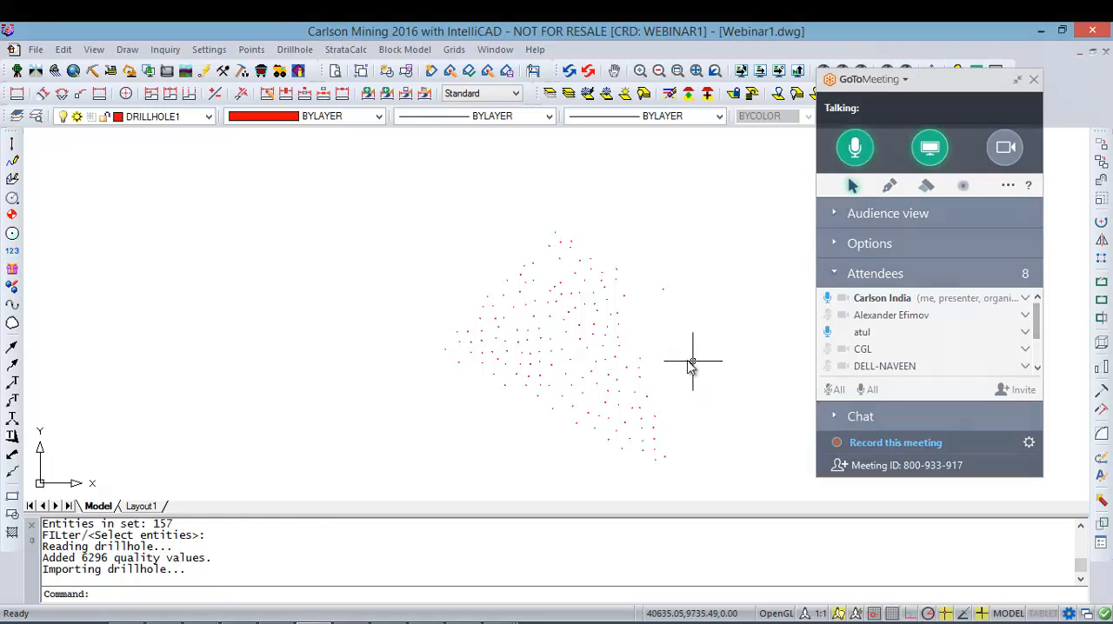
pyautogui.scroll(5, 543, 354)
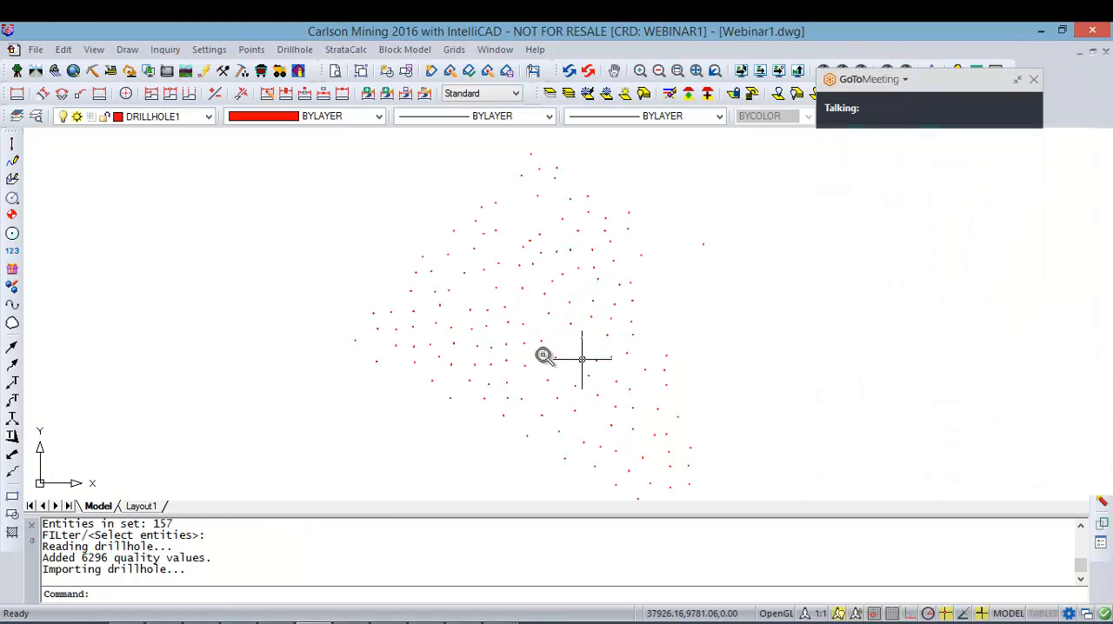
pyautogui.scroll(6, 538, 353)
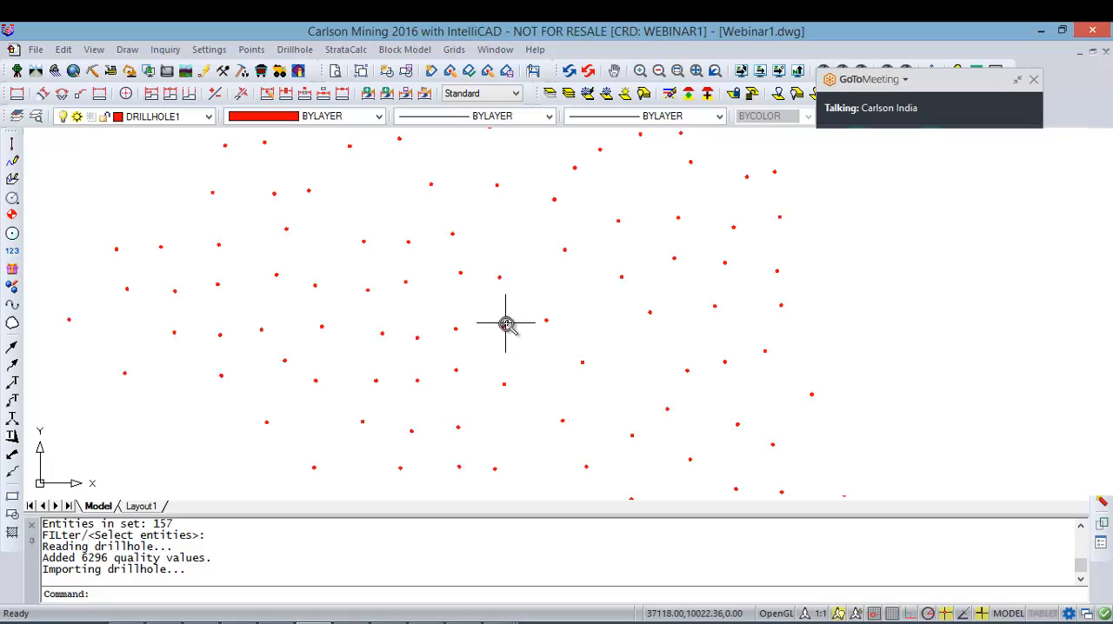
pyautogui.scroll(2, 505, 334)
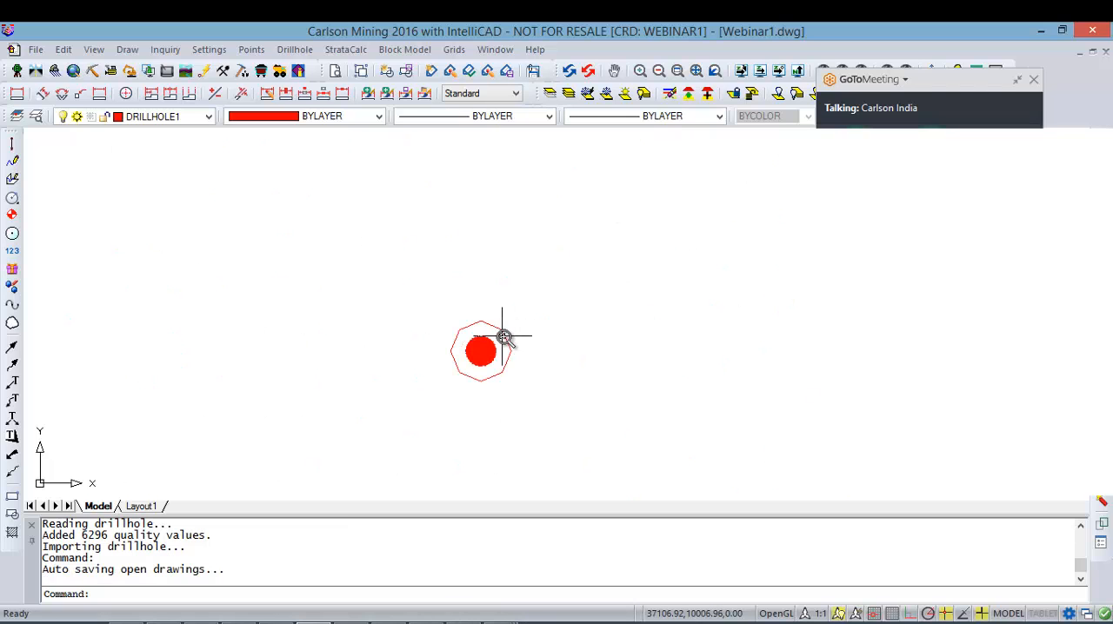
pyautogui.click(508, 336)
pyautogui.doubleClick(508, 337)
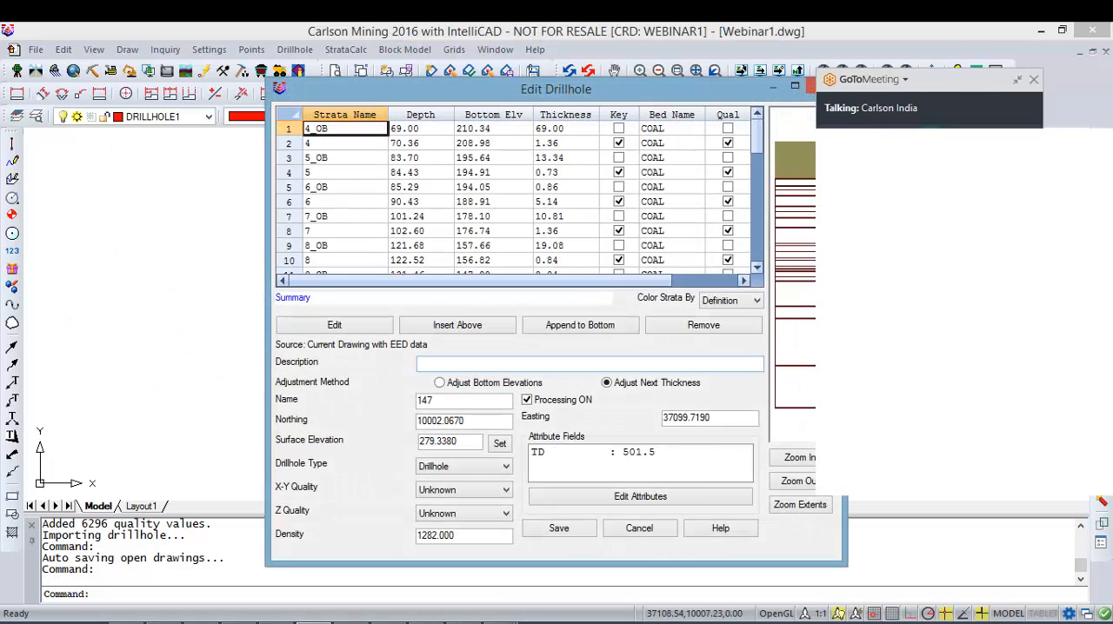
pyautogui.moveTo(1005, 80); pyautogui.dragTo(1101, 93)
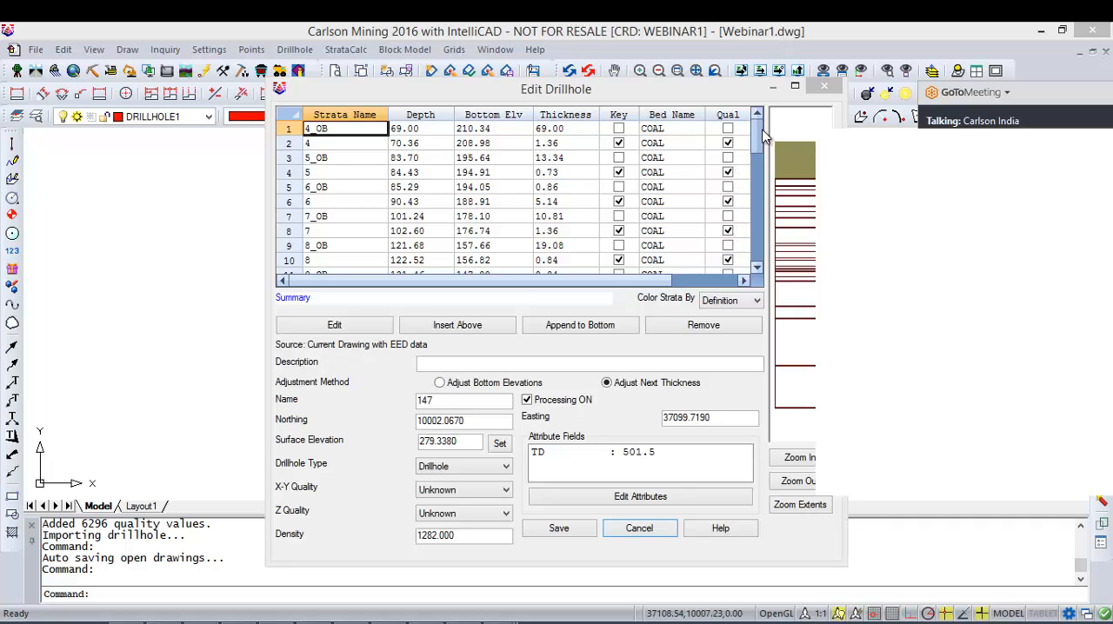
pyautogui.moveTo(759, 138); pyautogui.dragTo(759, 258)
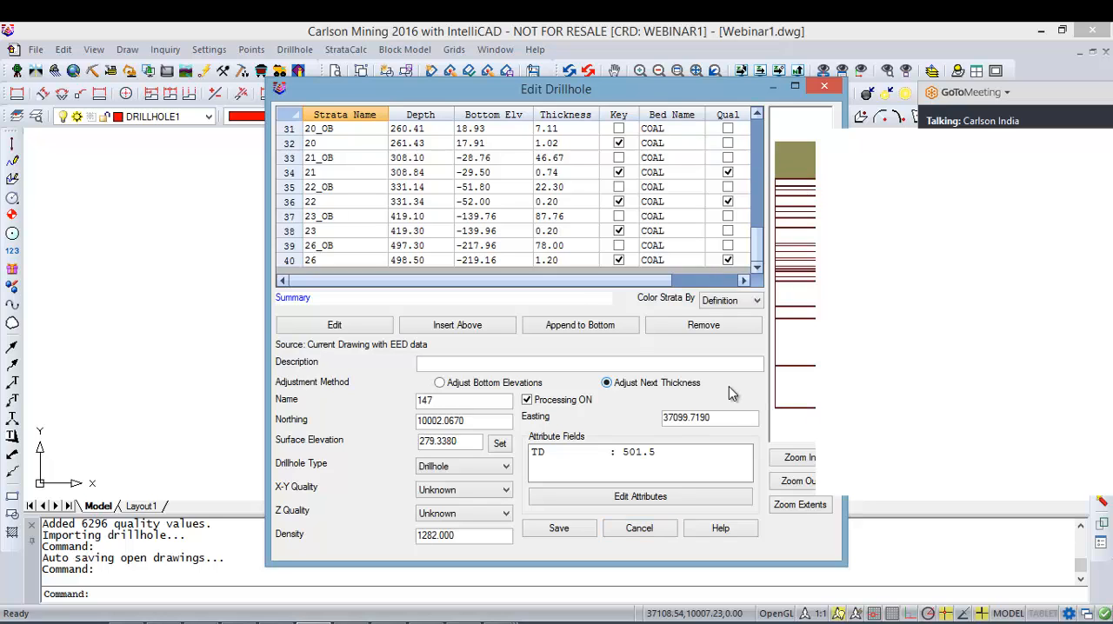
# Step: View the attribute names and values of drillhole 147, and close the drillhole without saving
pyautogui.click(617, 494)
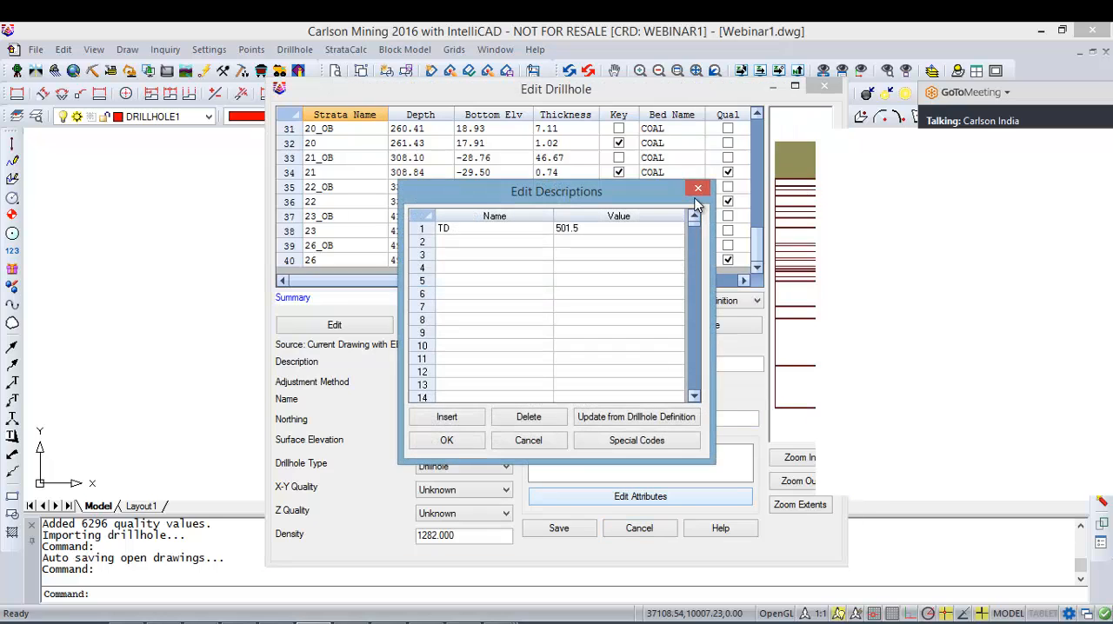
pyautogui.click(697, 190)
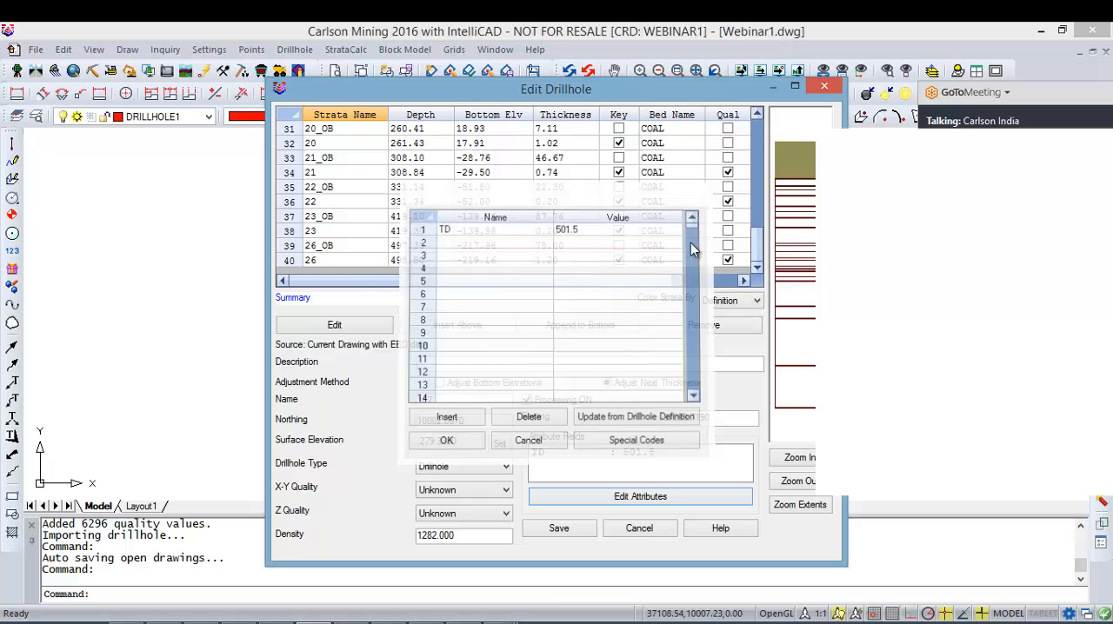
pyautogui.click(632, 537)
# Step: Load all drillholes in the drawing into the Drillhole Data Sheet
pyautogui.middleClick(529, 259)
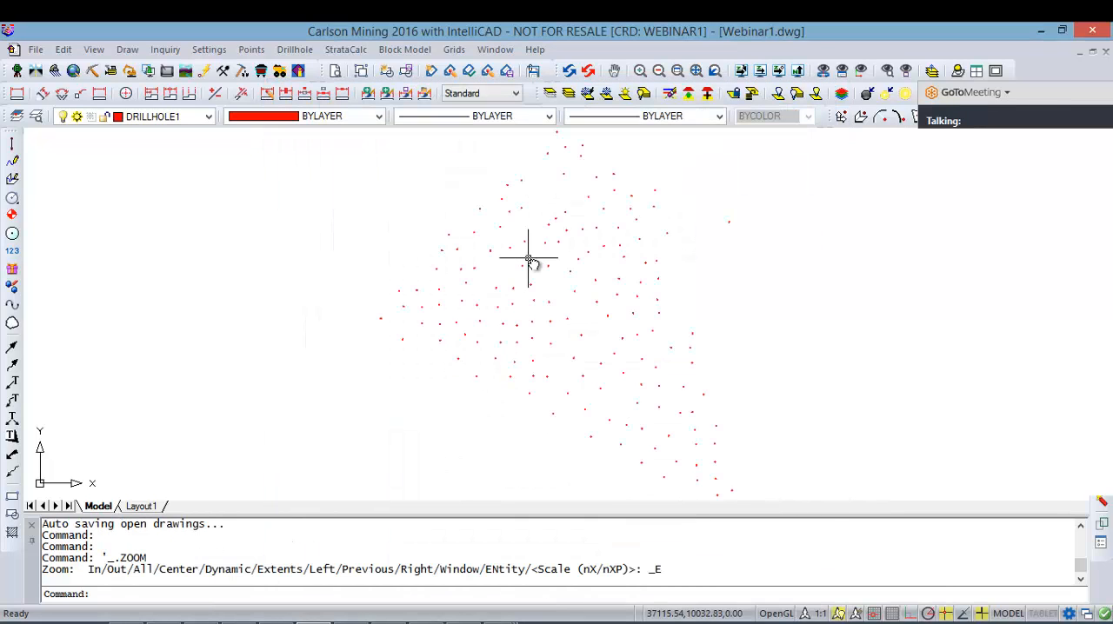
pyautogui.scroll(-2, 535, 243)
pyautogui.click(296, 50)
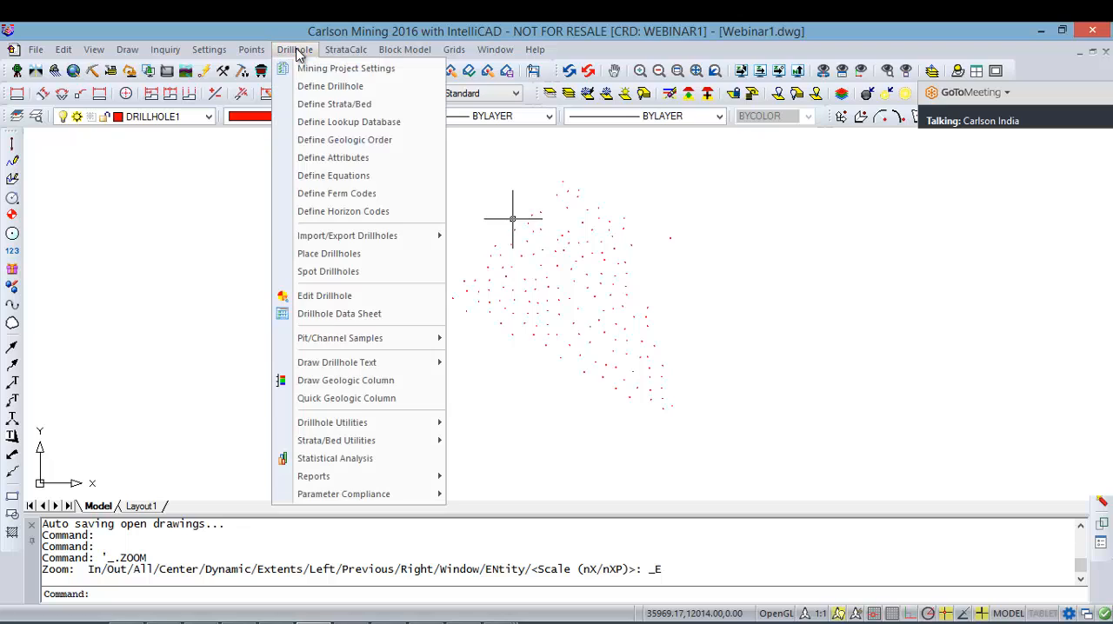
pyautogui.click(348, 314)
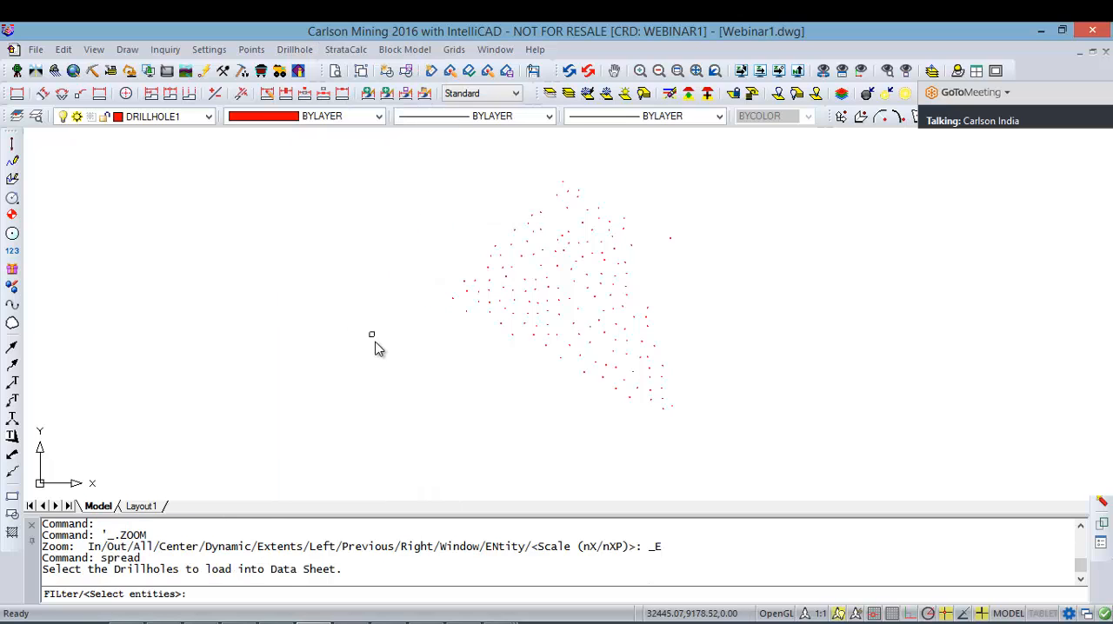
pyautogui.click(299, 472)
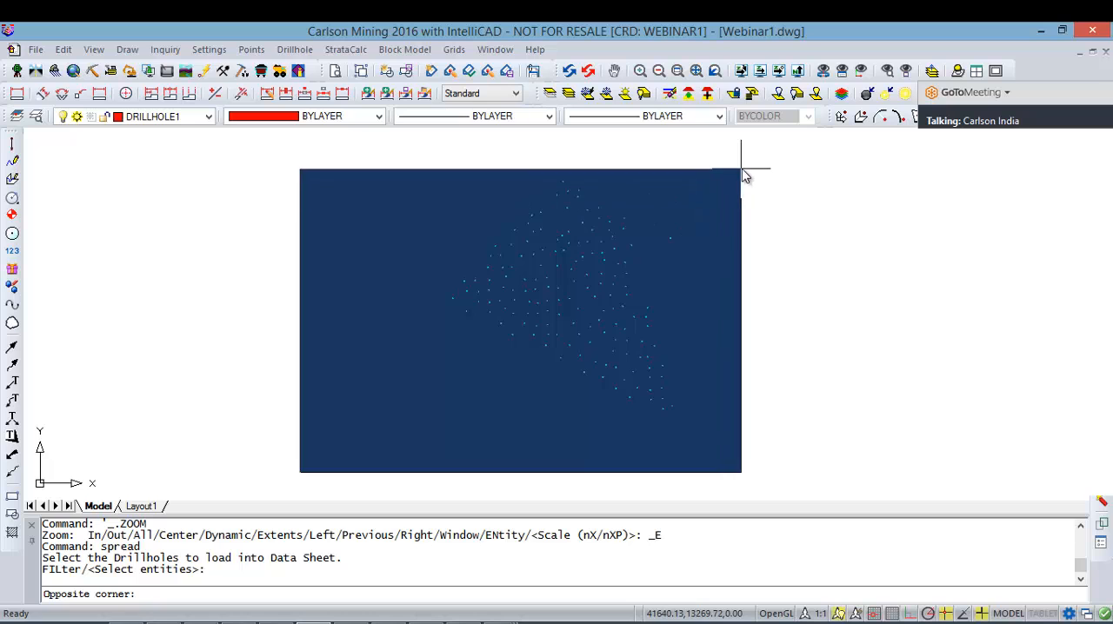
pyautogui.click(741, 168)
pyautogui.press('Return')
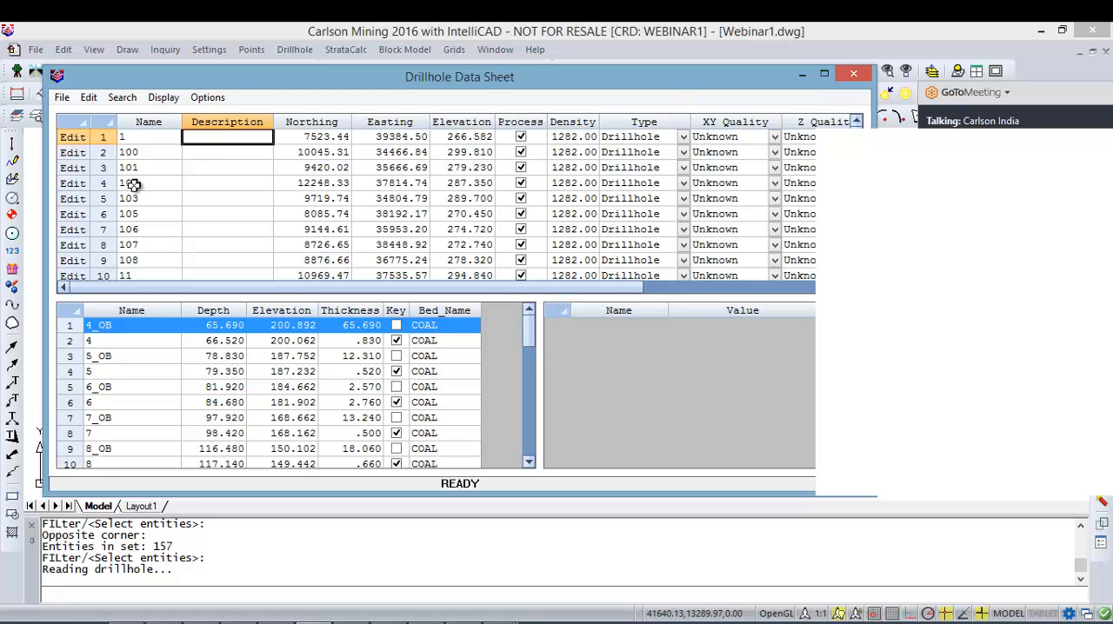
# Step: Check the header fields of drillhole 1 in the data sheet and move down to drillhole 101
pyautogui.click(138, 139)
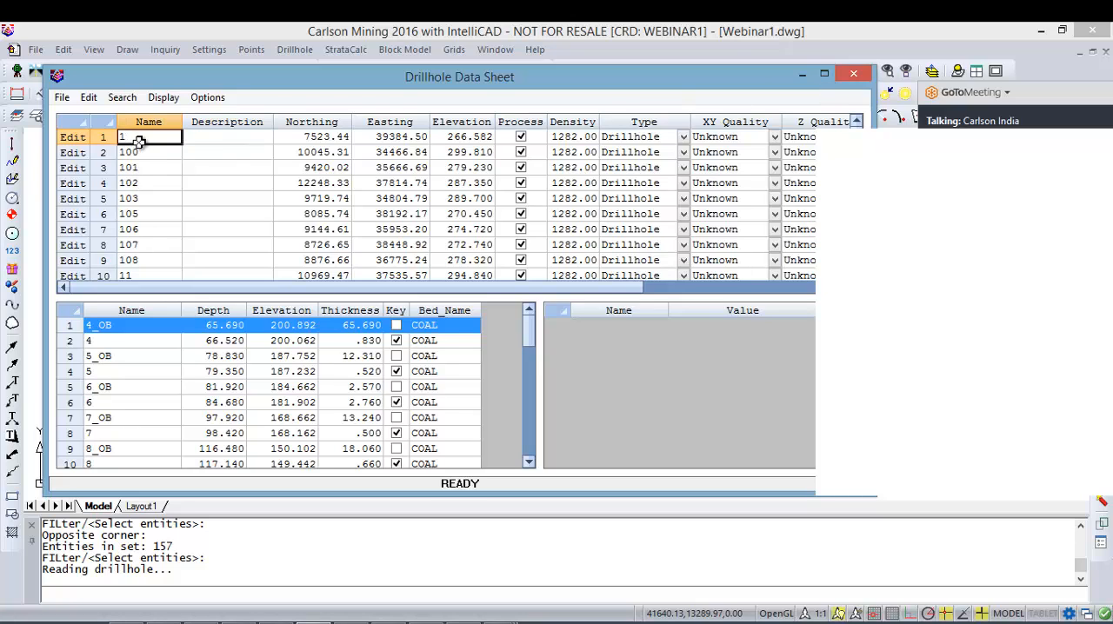
pyautogui.press('Tab')
pyautogui.press('Tab')
pyautogui.press('Tab')
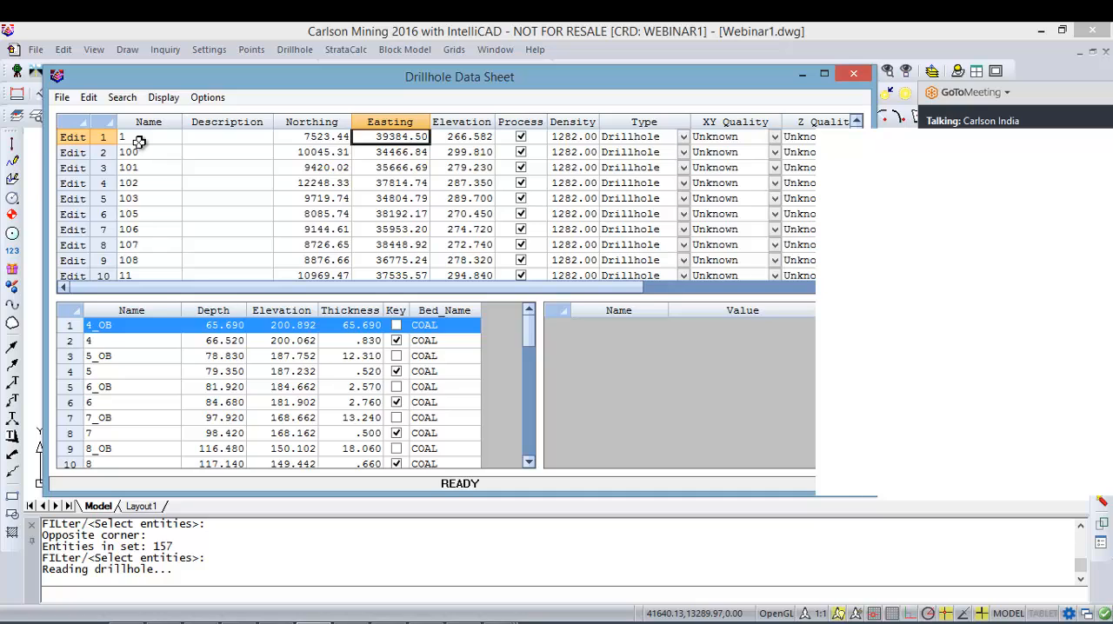
pyautogui.hotkey('shift', 'Tab')
pyautogui.press('Tab')
pyautogui.press('Tab')
pyautogui.press('Tab')
pyautogui.press('Tab')
pyautogui.press('Tab')
pyautogui.press('Tab')
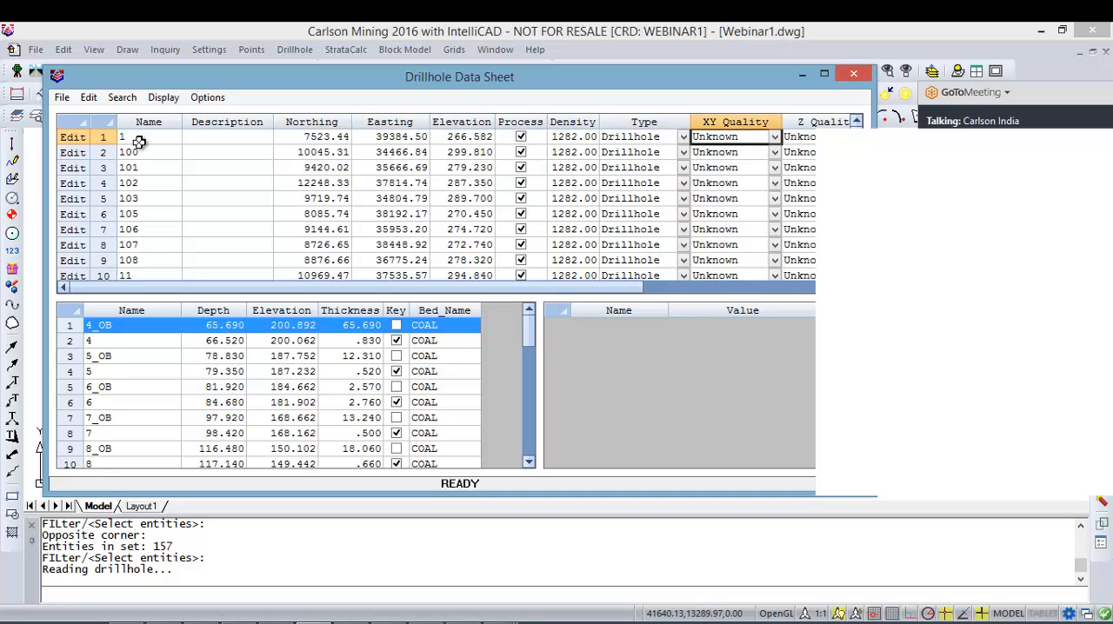
pyautogui.press('Down')
pyautogui.press('Down')
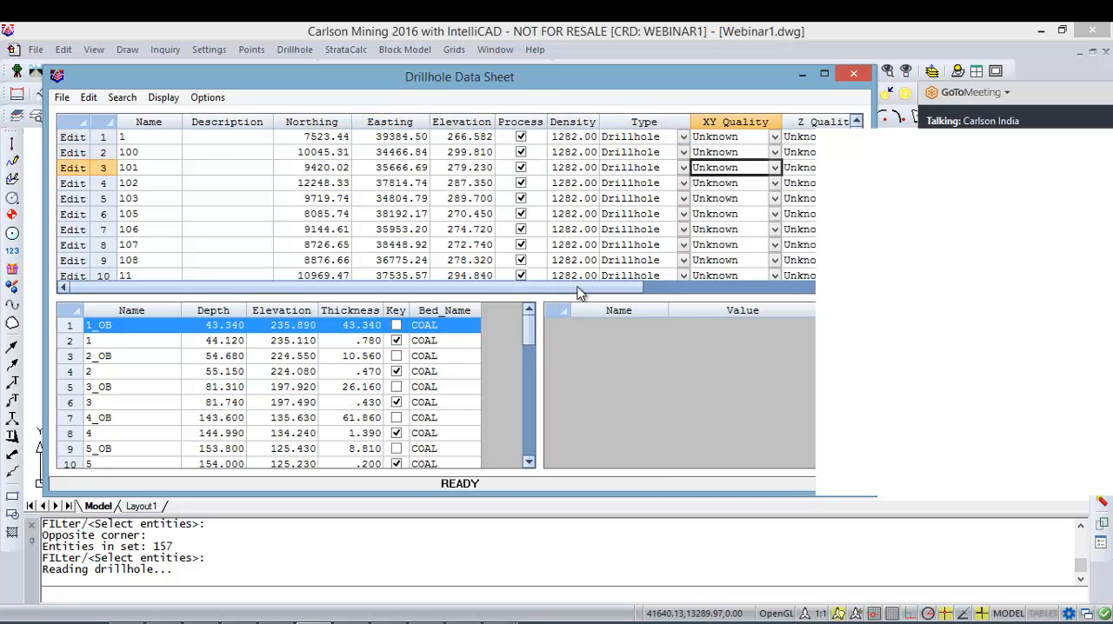
# Step: Review the UHV and GRADE values of seams 1 to 7 in drillhole 101, and close the data sheet without updating the drillhole entities
pyautogui.click(128, 339)
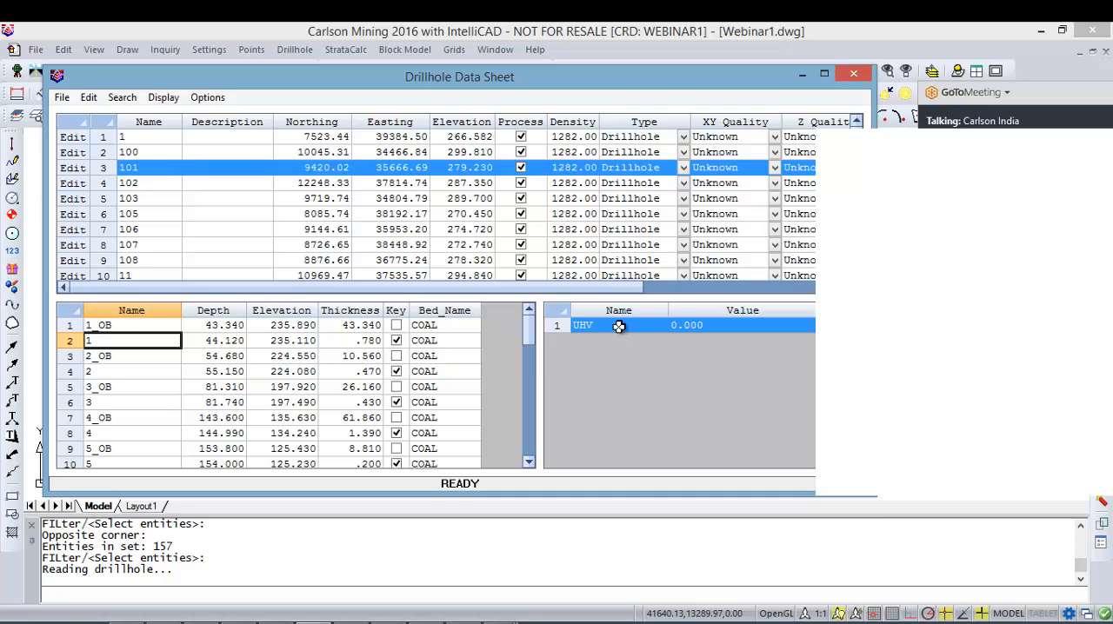
pyautogui.click(121, 372)
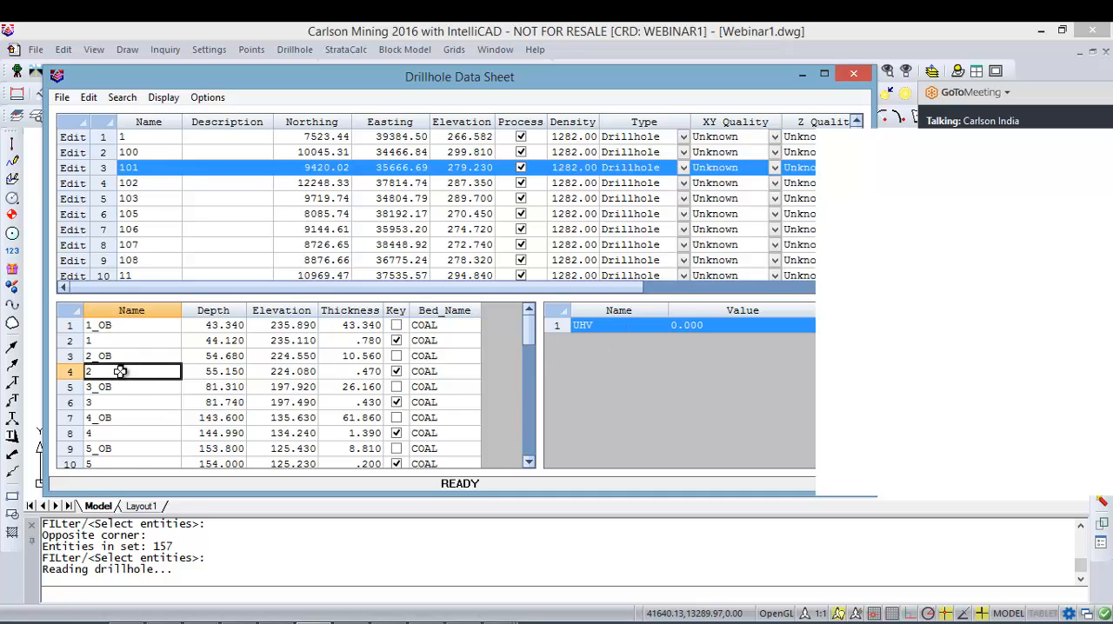
pyautogui.click(123, 402)
pyautogui.click(124, 433)
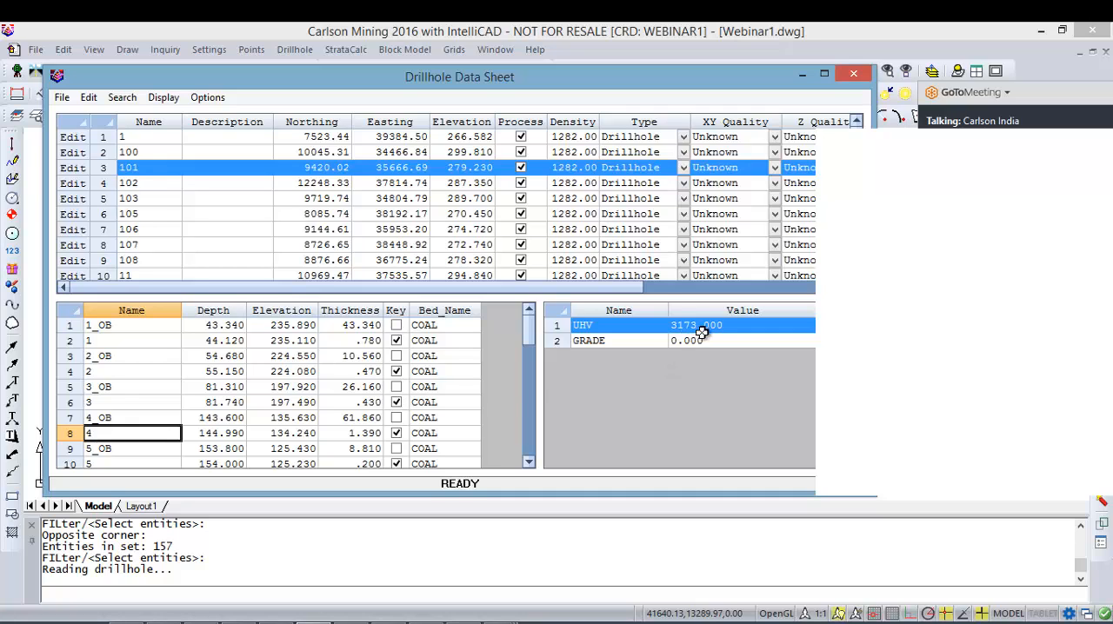
pyautogui.click(124, 463)
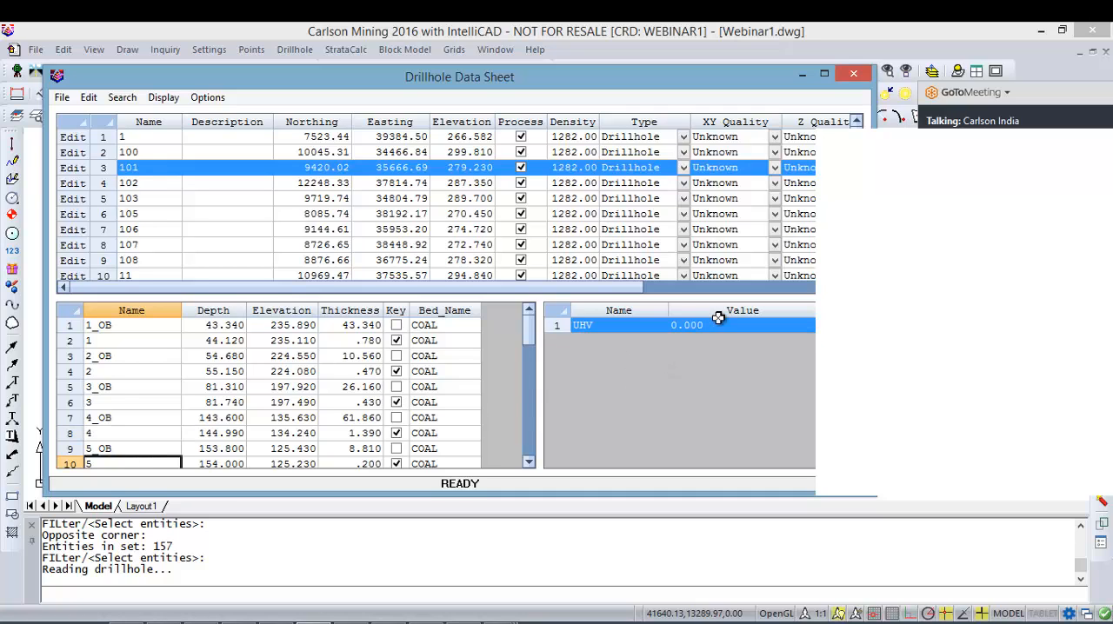
pyautogui.click(127, 433)
pyautogui.scroll(-2, 131, 430)
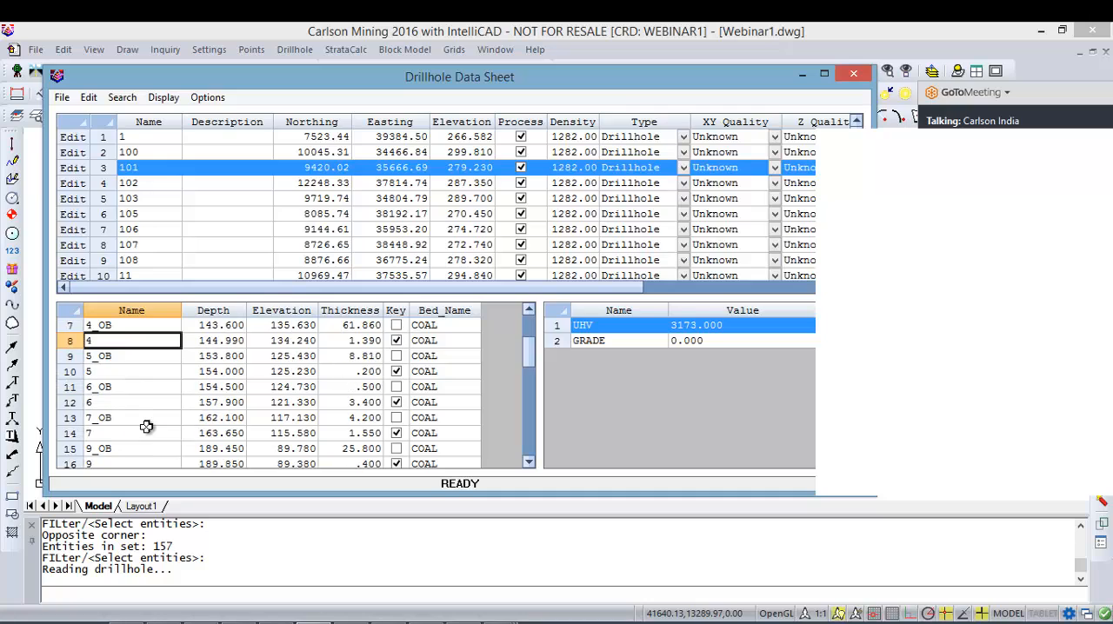
pyautogui.click(130, 401)
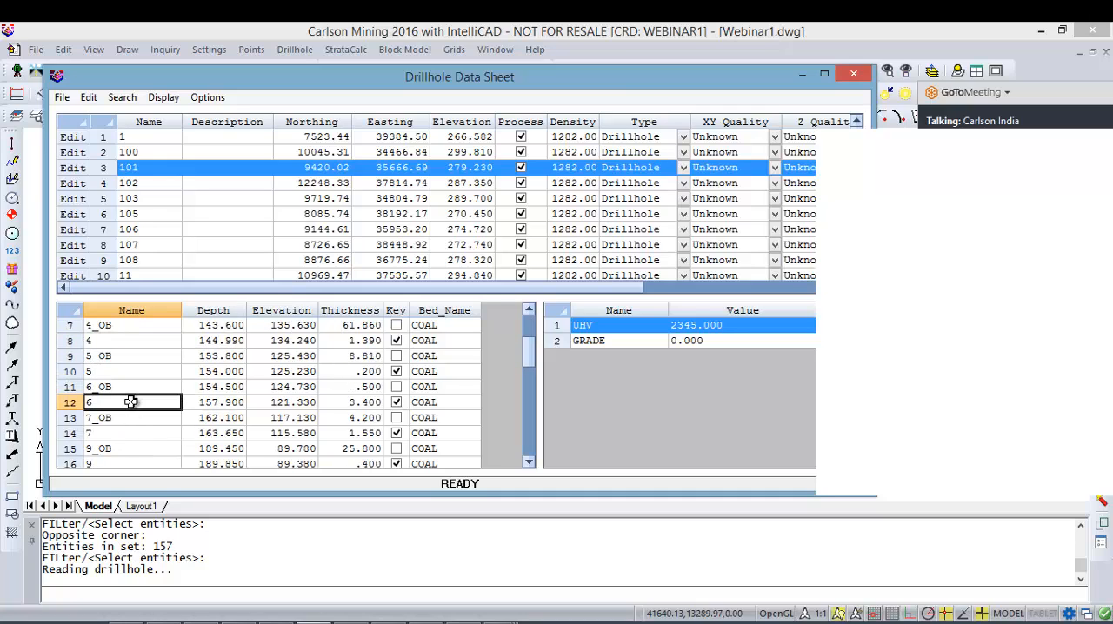
pyautogui.click(116, 434)
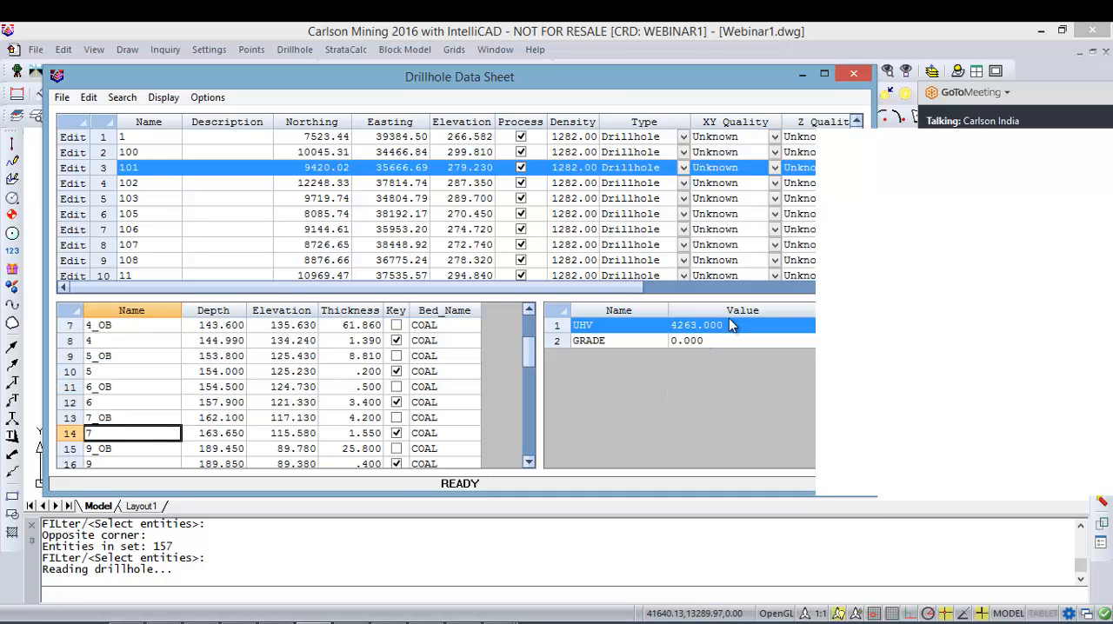
pyautogui.click(853, 75)
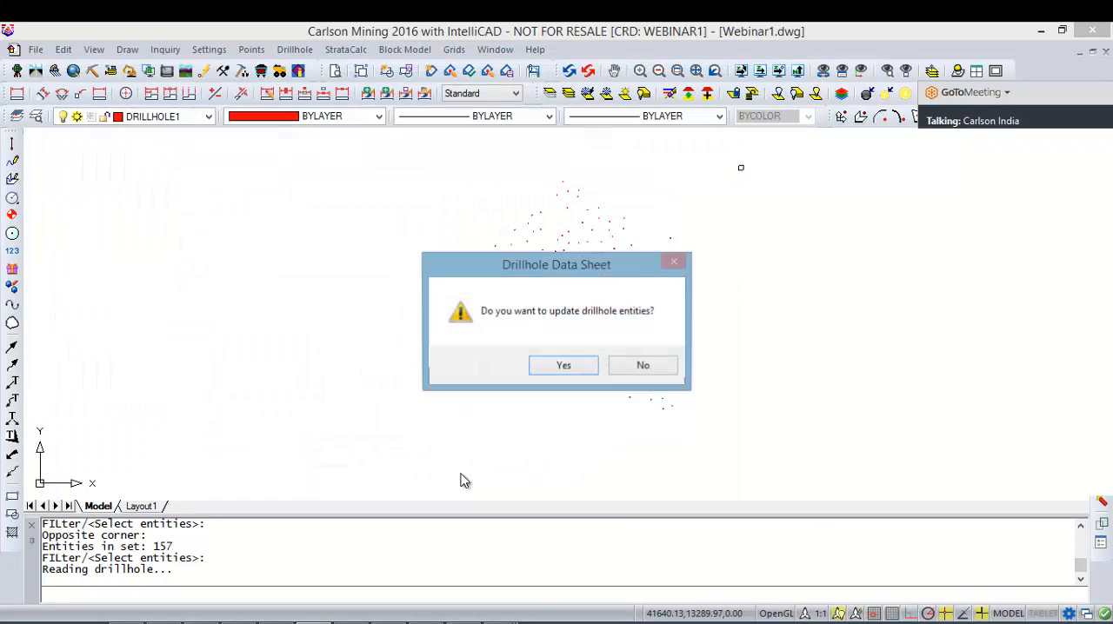
pyautogui.click(644, 365)
# Step: Undo the recent commands and view changes until the overview of all drillholes is restored
pyautogui.hotkey('ctrl', 'z')
pyautogui.hotkey('ctrl', 'z')
pyautogui.hotkey('ctrl', 'z')
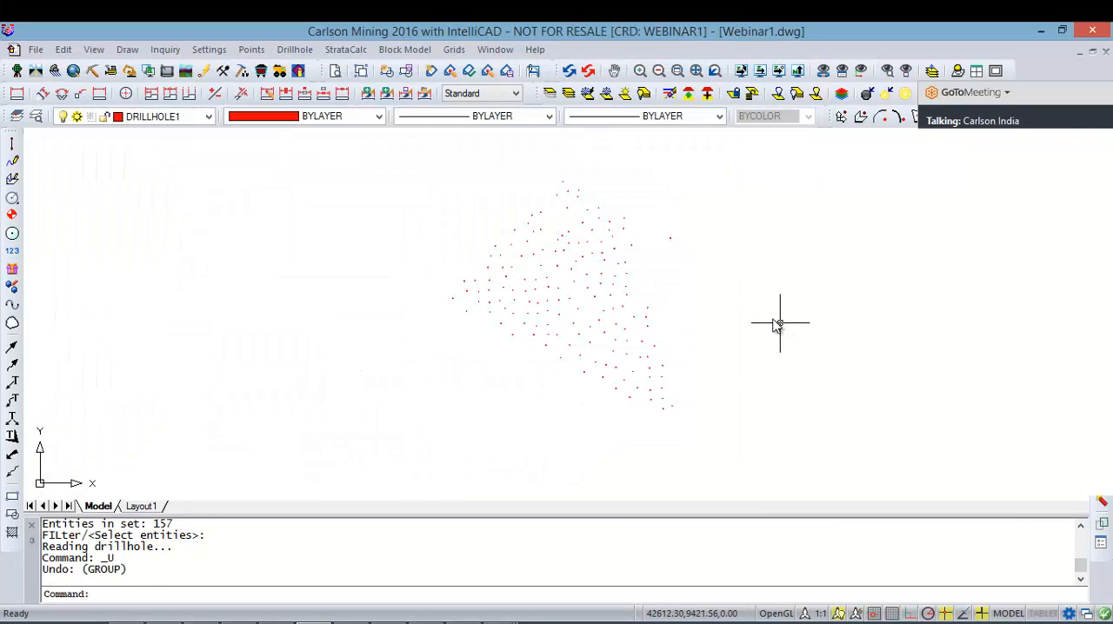
pyautogui.hotkey('ctrl', 'z')
pyautogui.hotkey('ctrl', 'z')
pyautogui.hotkey('ctrl', 'z')
pyautogui.hotkey('ctrl', 'z')
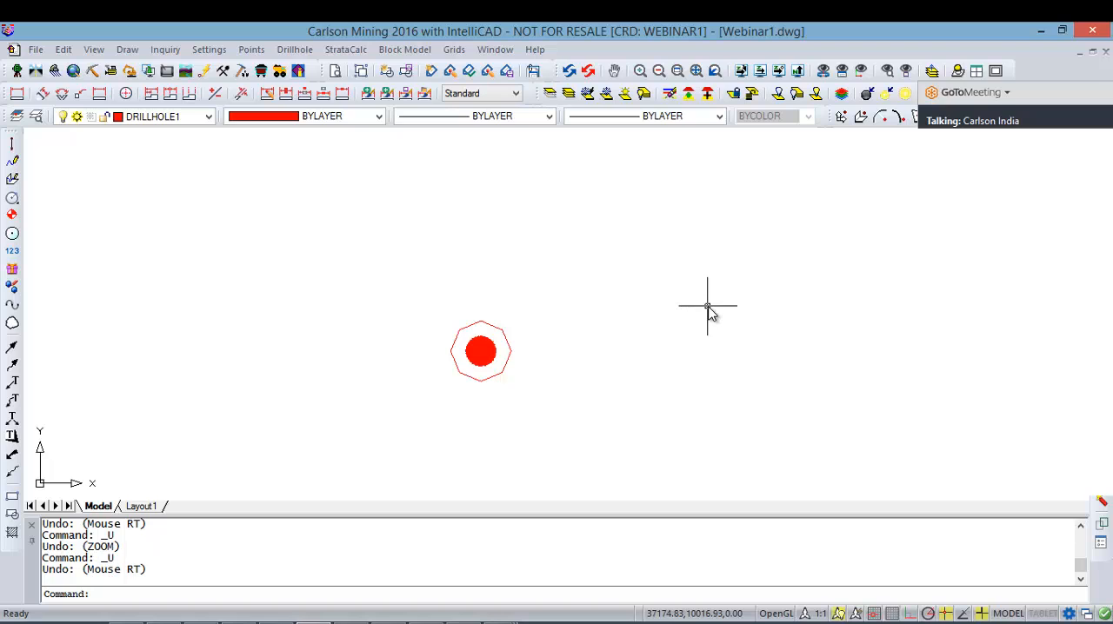
pyautogui.hotkey('ctrl', 'z')
pyautogui.hotkey('ctrl', 'z')
pyautogui.hotkey('ctrl', 'z')
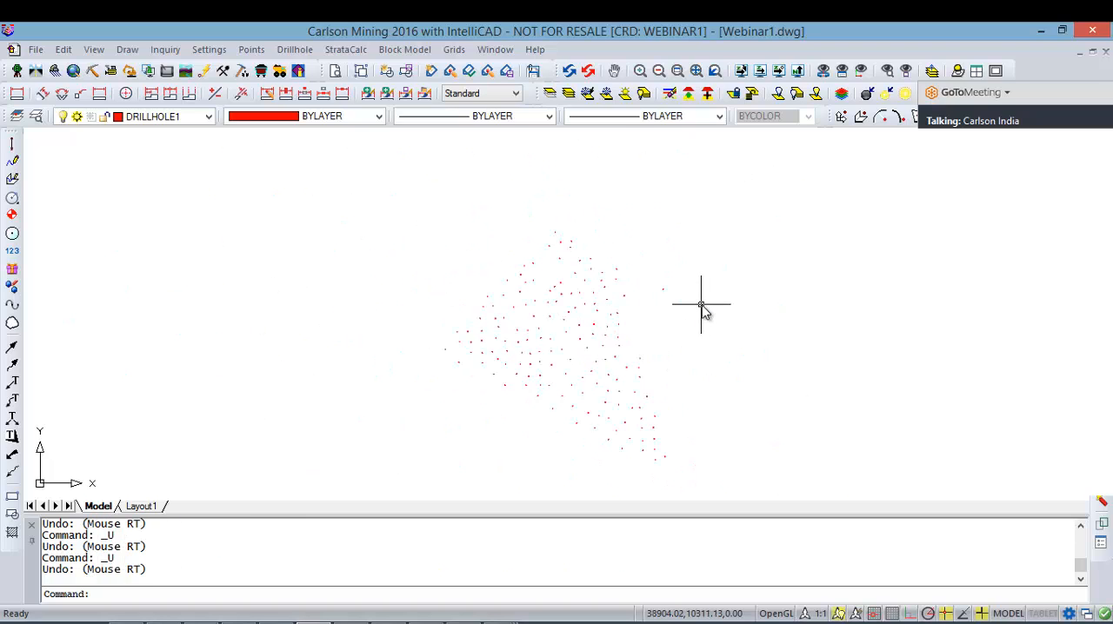
# Step: Review the strata table of drillhole 121 without saving, and undo the last two commands
pyautogui.doubleClick(592, 324)
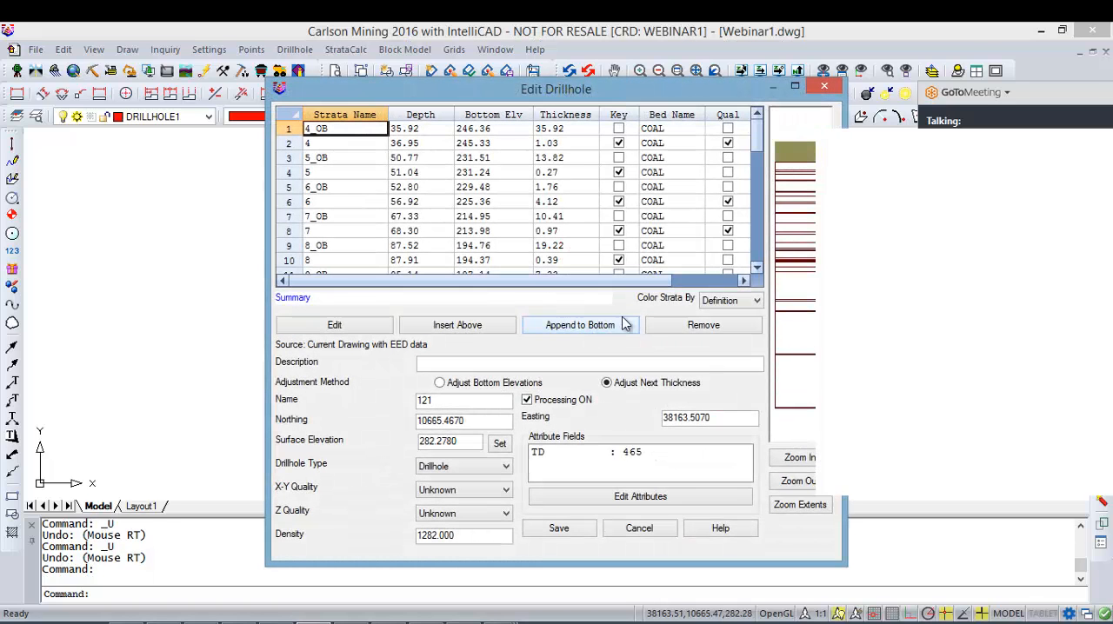
pyautogui.click(823, 86)
pyautogui.click(783, 282)
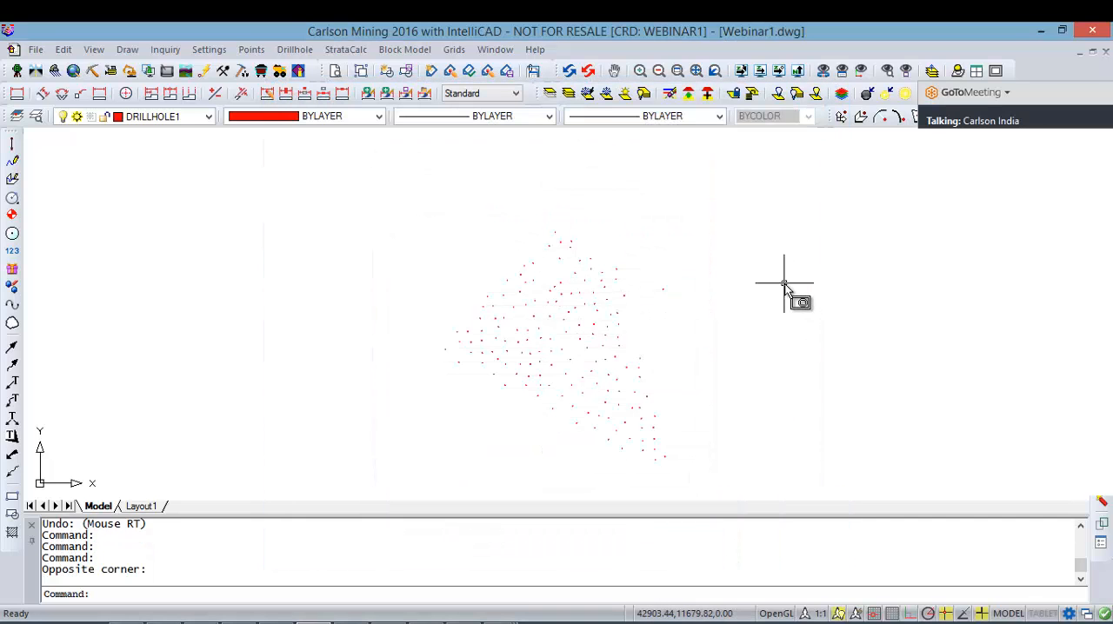
pyautogui.hotkey('ctrl', 'z')
pyautogui.hotkey('ctrl', 'z')
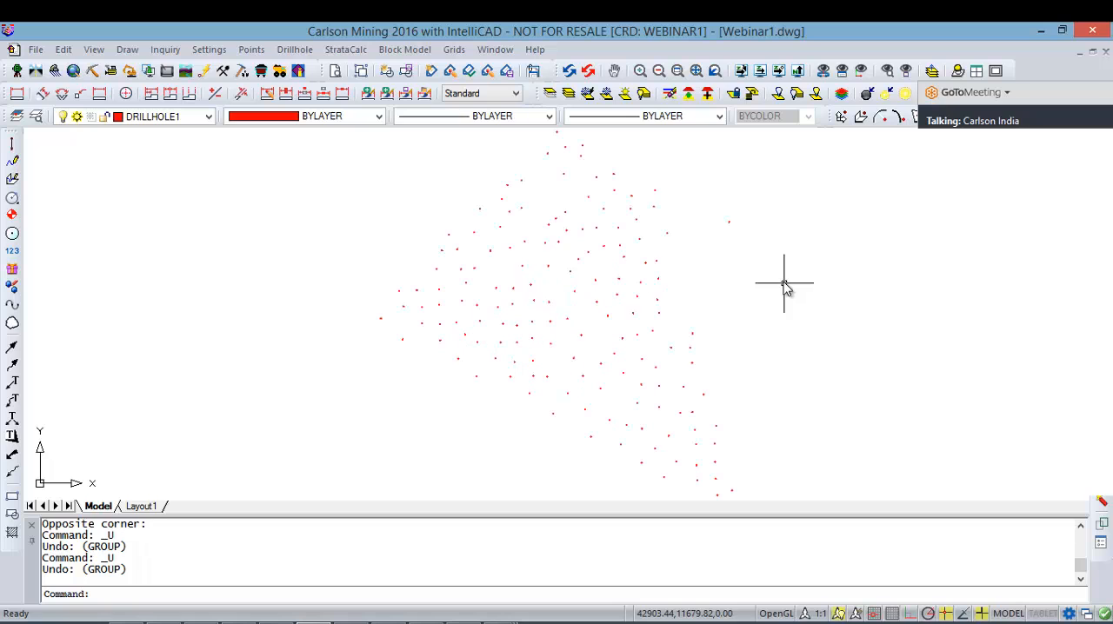
# Step: Open a drillhole near the eastern edge of the field for review, and close it without saving
pyautogui.click(654, 300)
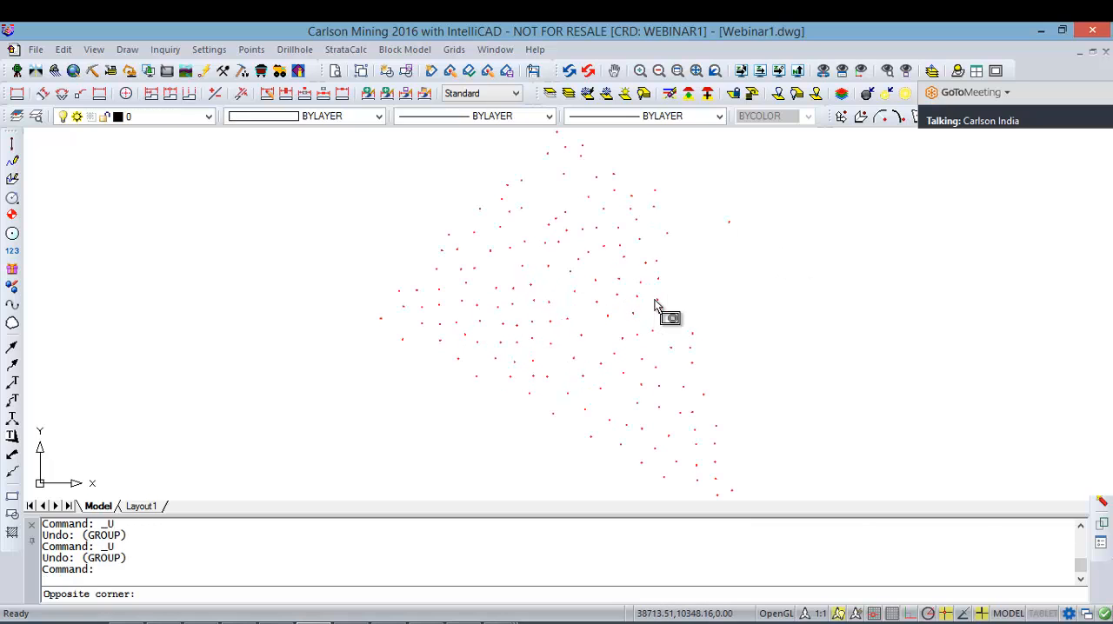
pyautogui.click(661, 303)
pyautogui.doubleClick(656, 302)
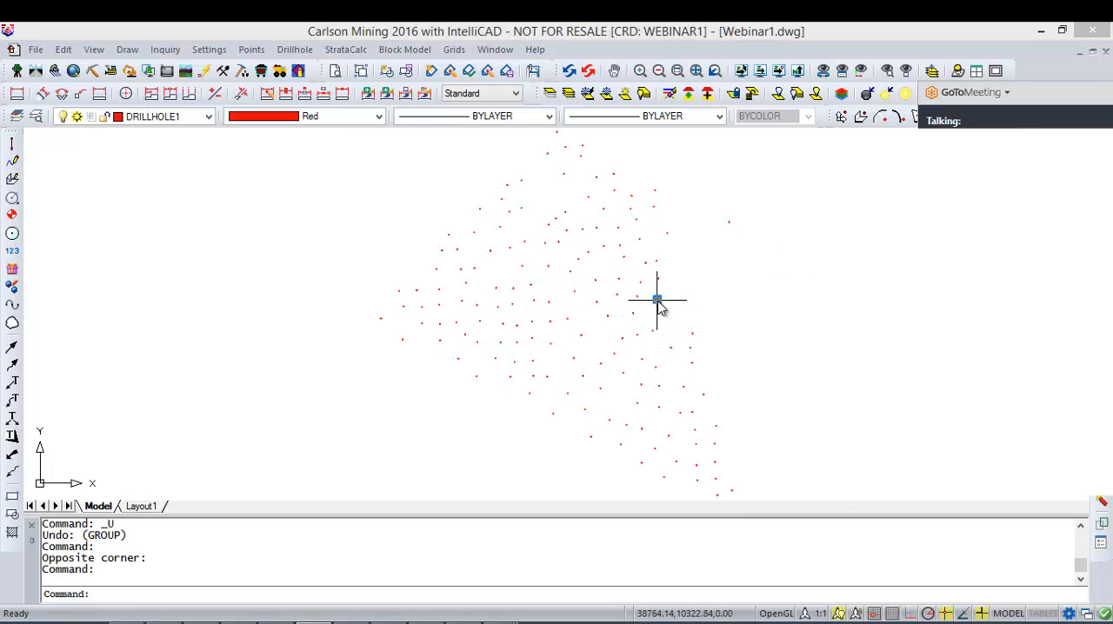
pyautogui.click(824, 87)
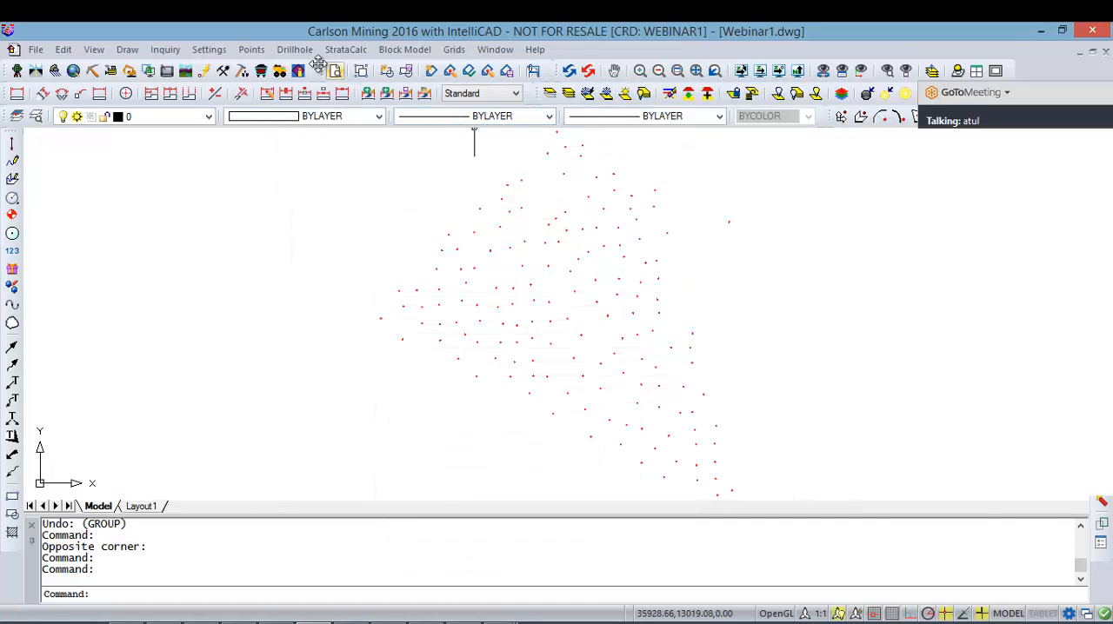
# Step: Try to read the attribute definitions from all drillholes, and leave the definitions without saving
pyautogui.click(304, 51)
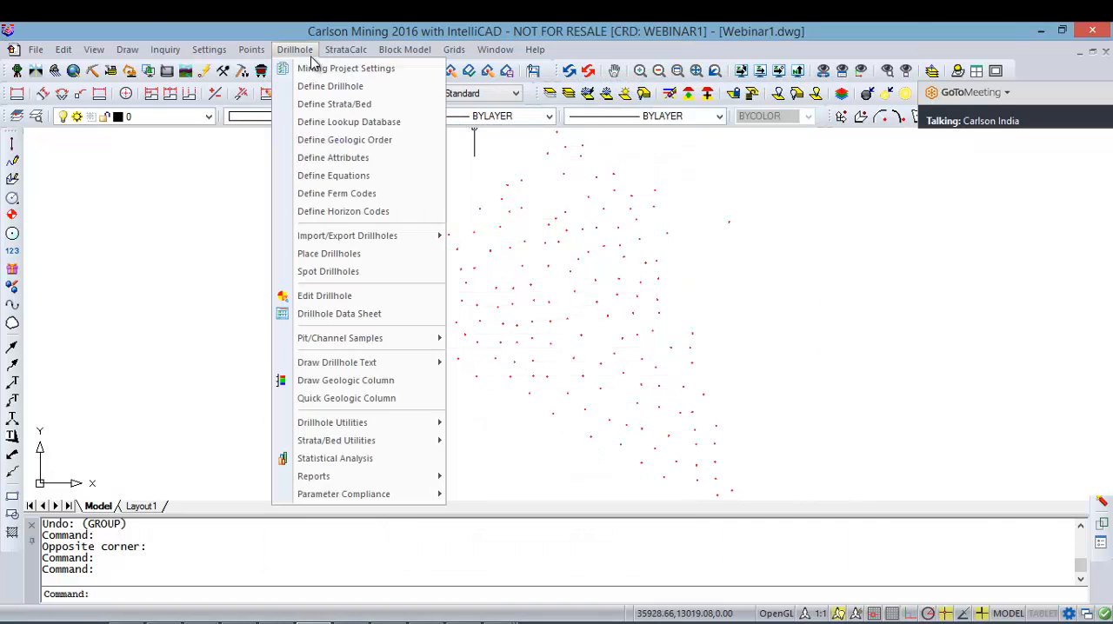
pyautogui.click(335, 159)
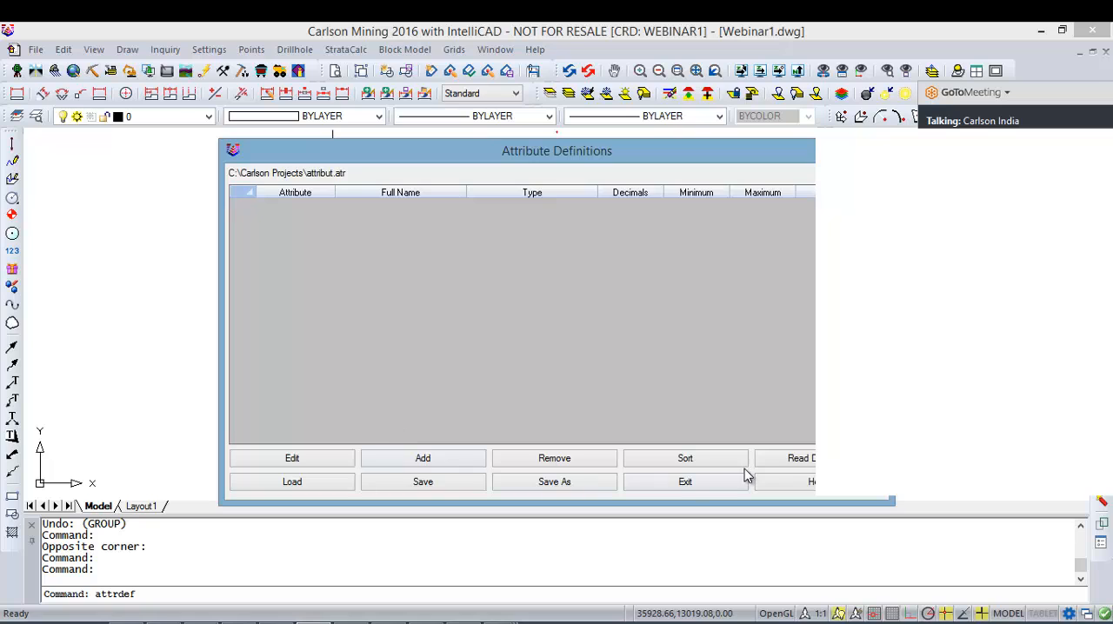
pyautogui.click(768, 459)
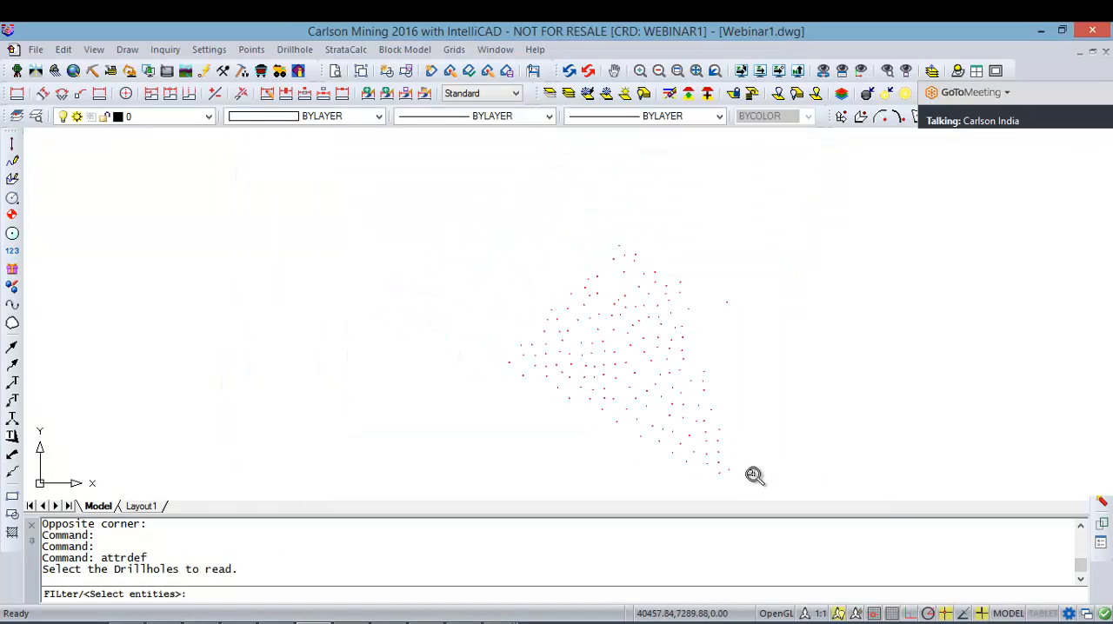
pyautogui.click(759, 490)
pyautogui.click(457, 233)
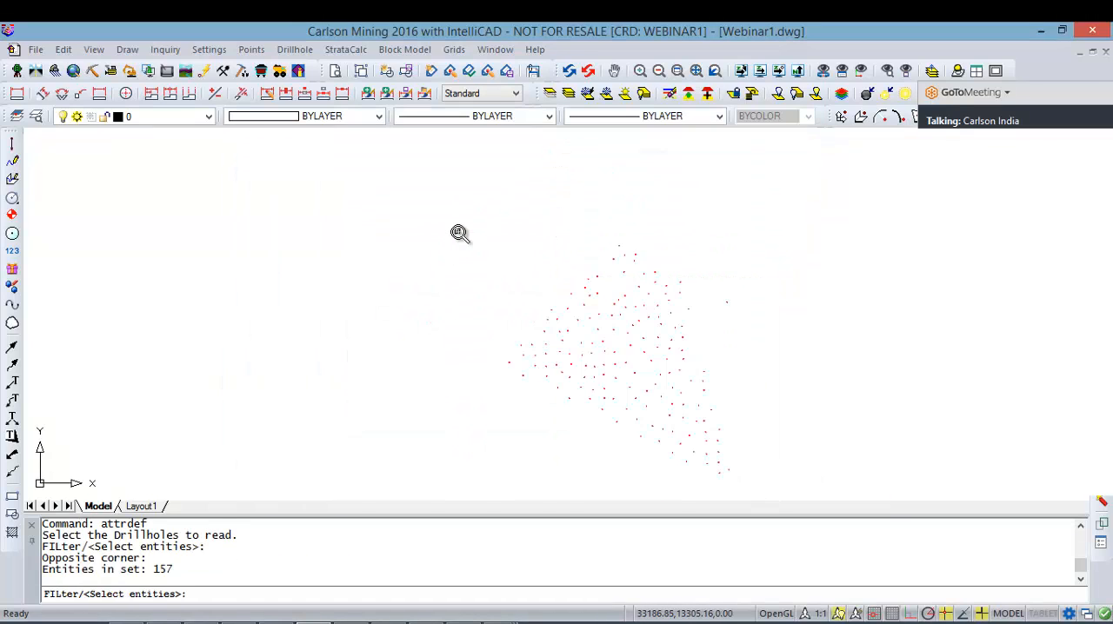
pyautogui.press('Return')
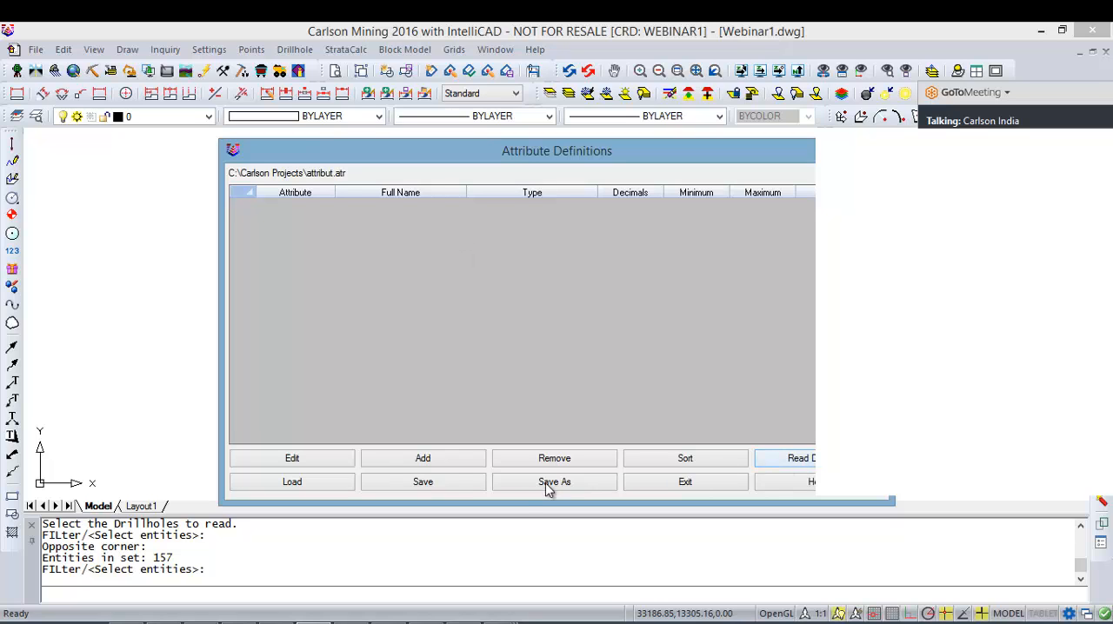
pyautogui.click(670, 480)
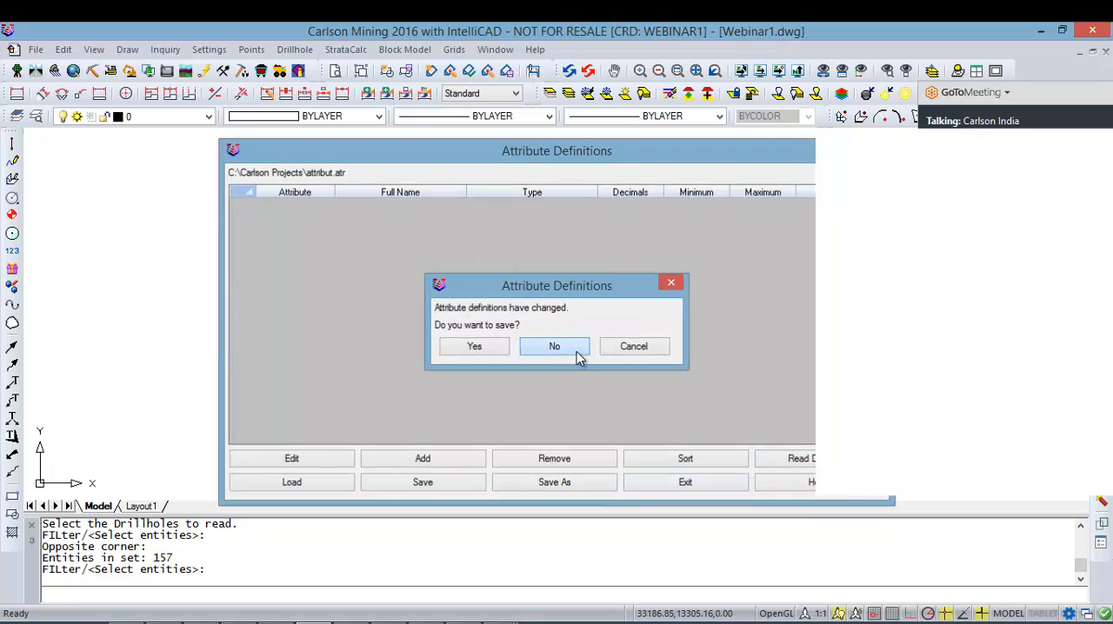
pyautogui.click(577, 352)
# Step: Import the qualities from SFOVER-carl.csv into all drillholes, using the comma-delimited field mapping with 1 header line skipped
pyautogui.click(358, 49)
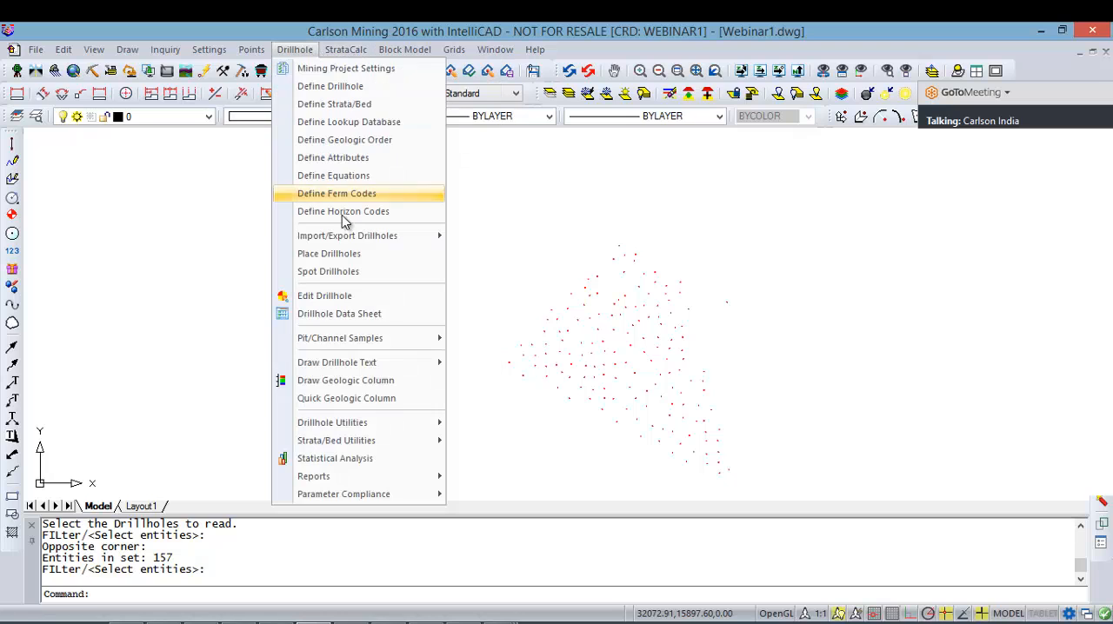
pyautogui.moveTo(368, 239)
pyautogui.click(548, 260)
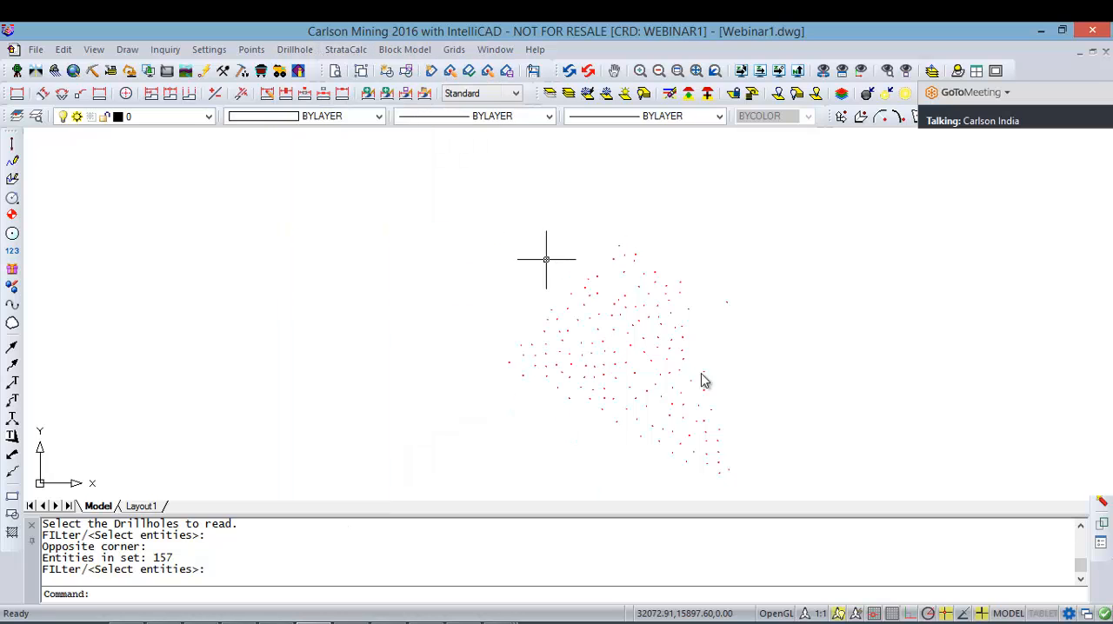
pyautogui.click(756, 488)
pyautogui.click(455, 229)
pyautogui.press('Return')
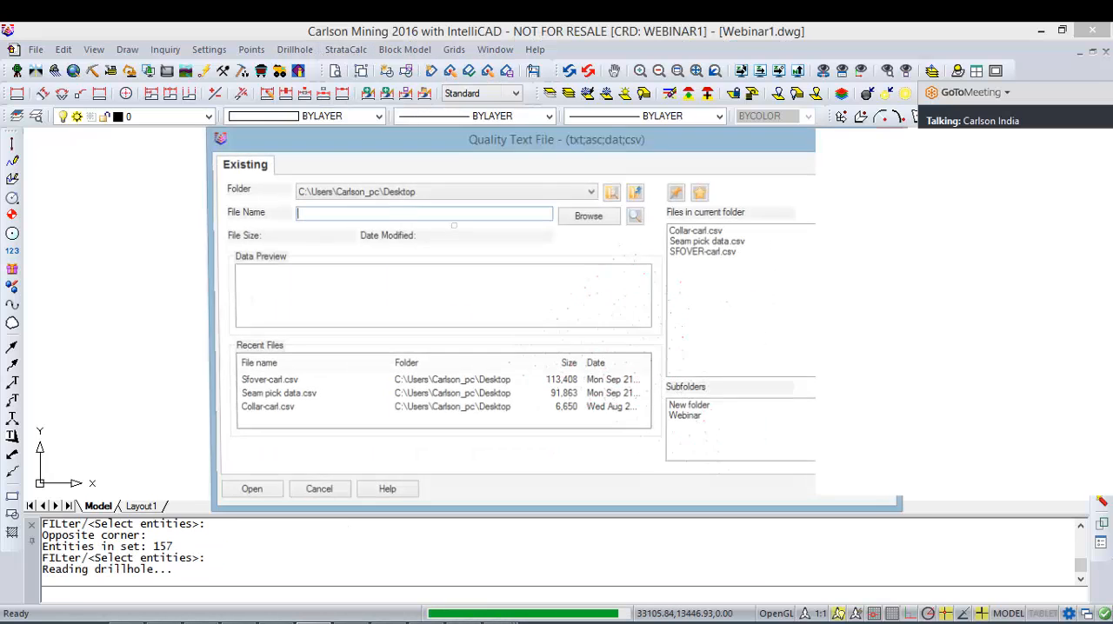
pyautogui.doubleClick(733, 254)
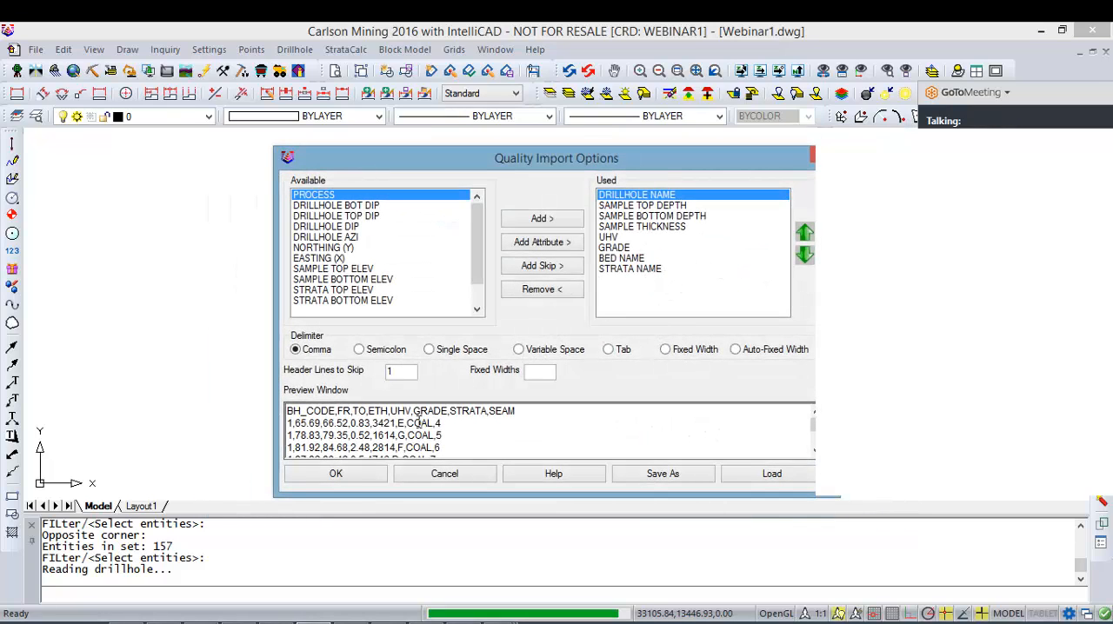
pyautogui.click(370, 478)
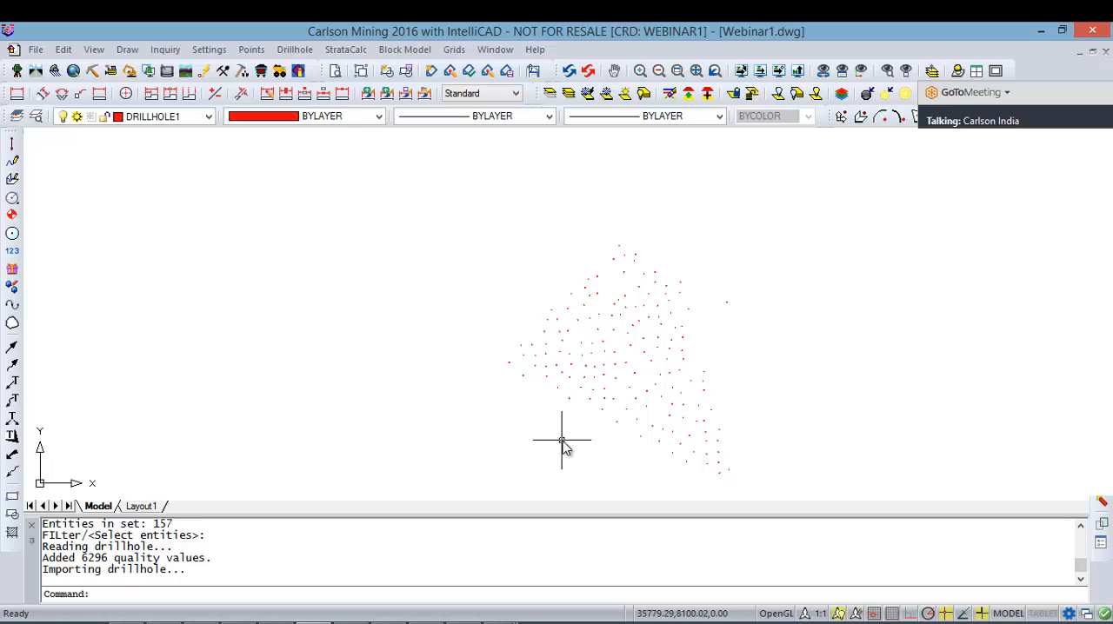
pyautogui.click(298, 50)
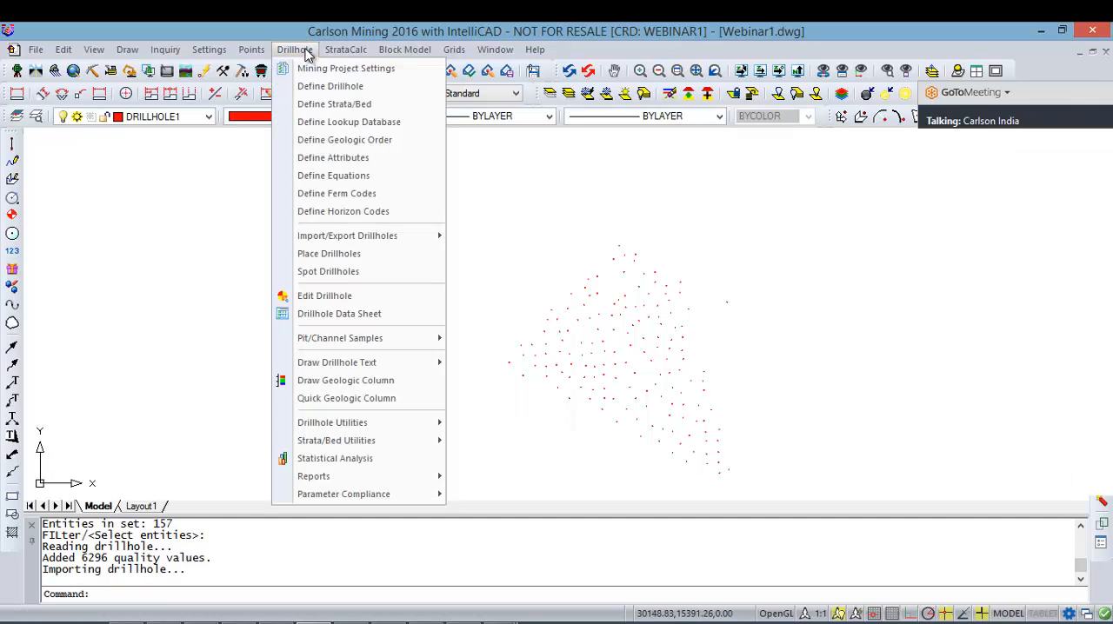
pyautogui.click(380, 314)
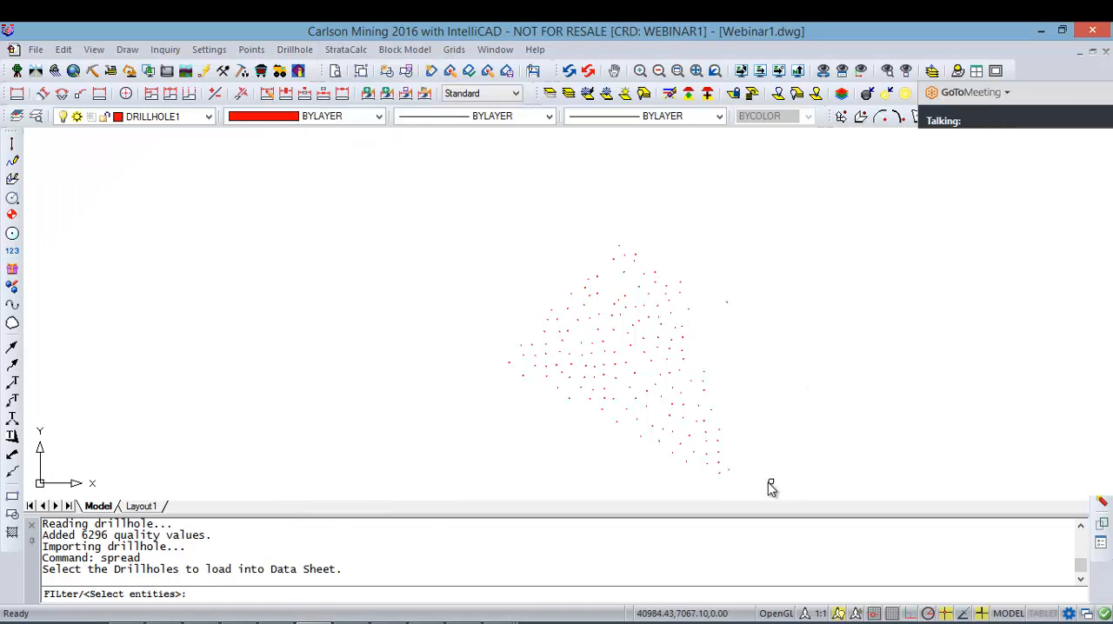
pyautogui.press('Escape')
pyautogui.press('Escape')
# Step: Define the attributes by reading them from all drillholes in the drawing
pyautogui.click(295, 49)
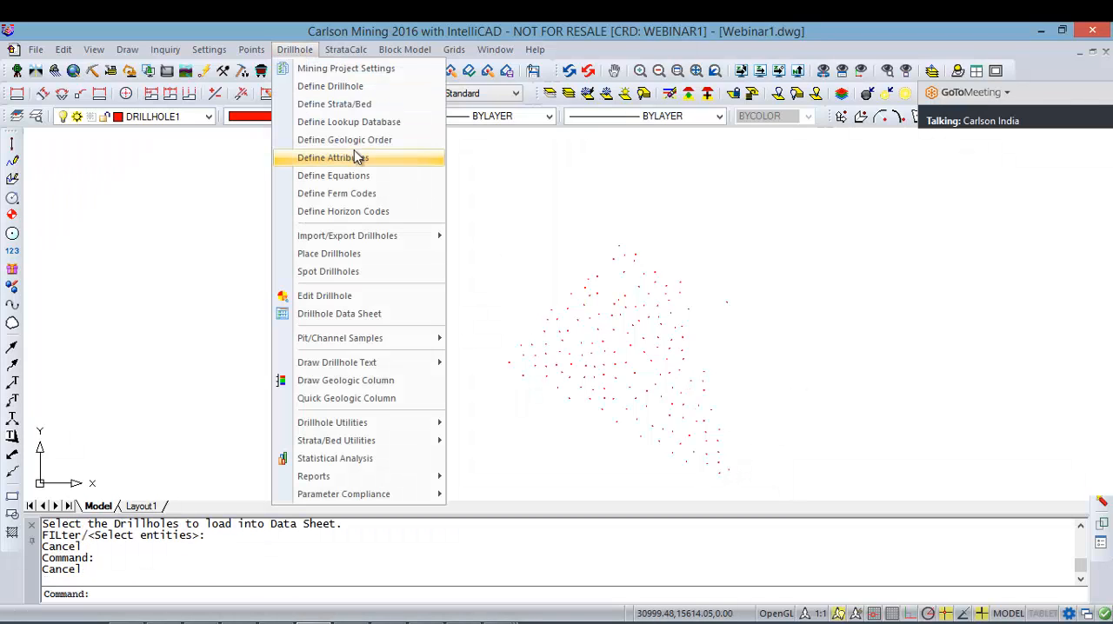
pyautogui.click(370, 157)
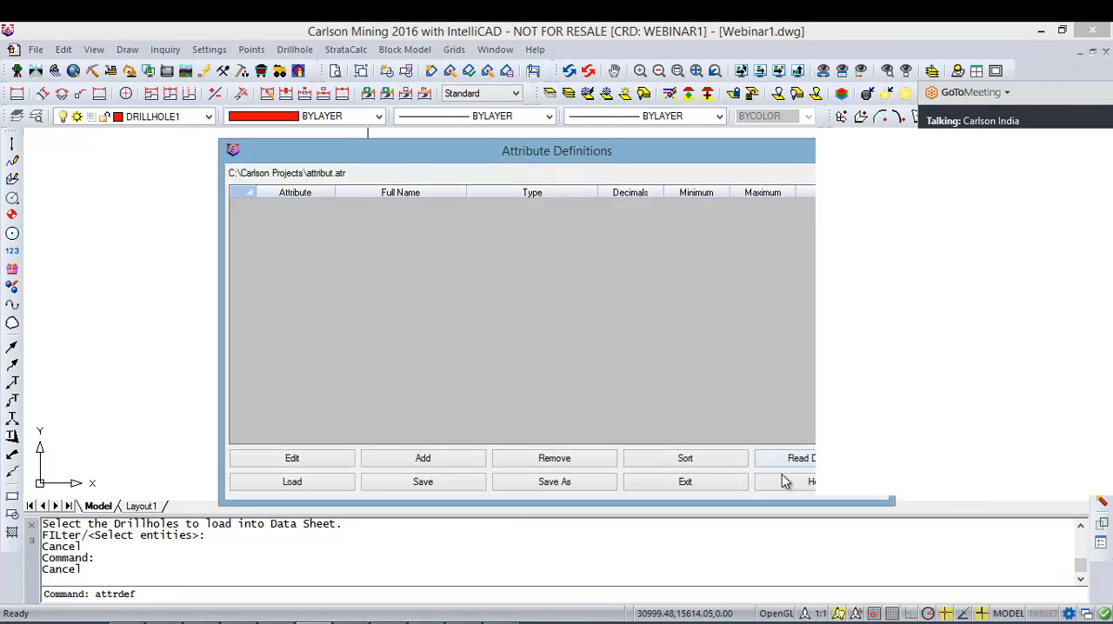
pyautogui.click(795, 461)
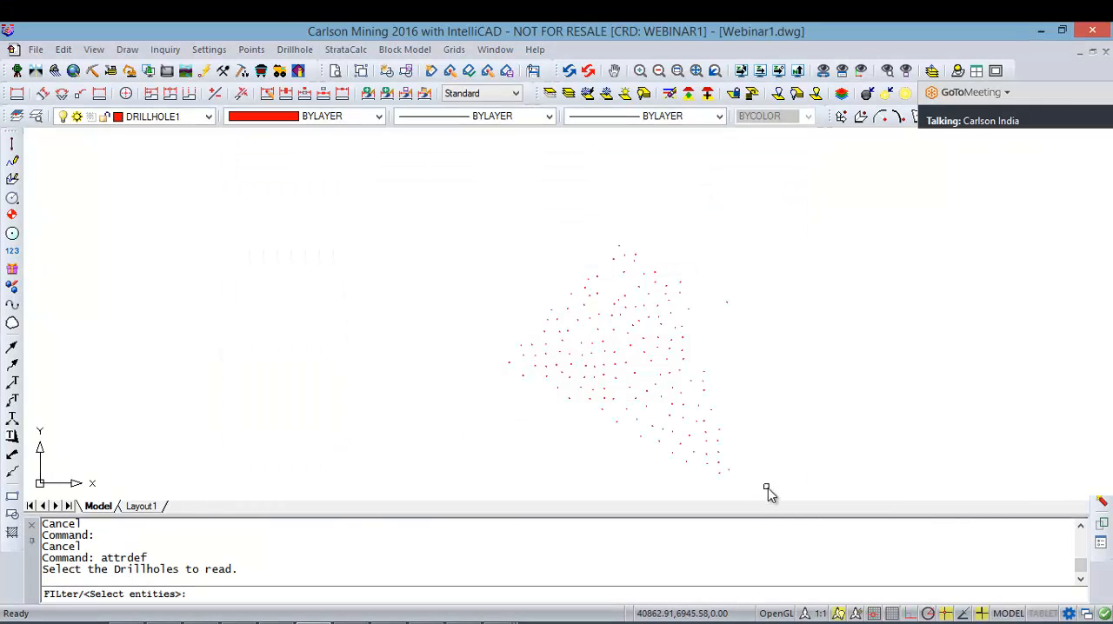
pyautogui.click(766, 489)
pyautogui.click(482, 233)
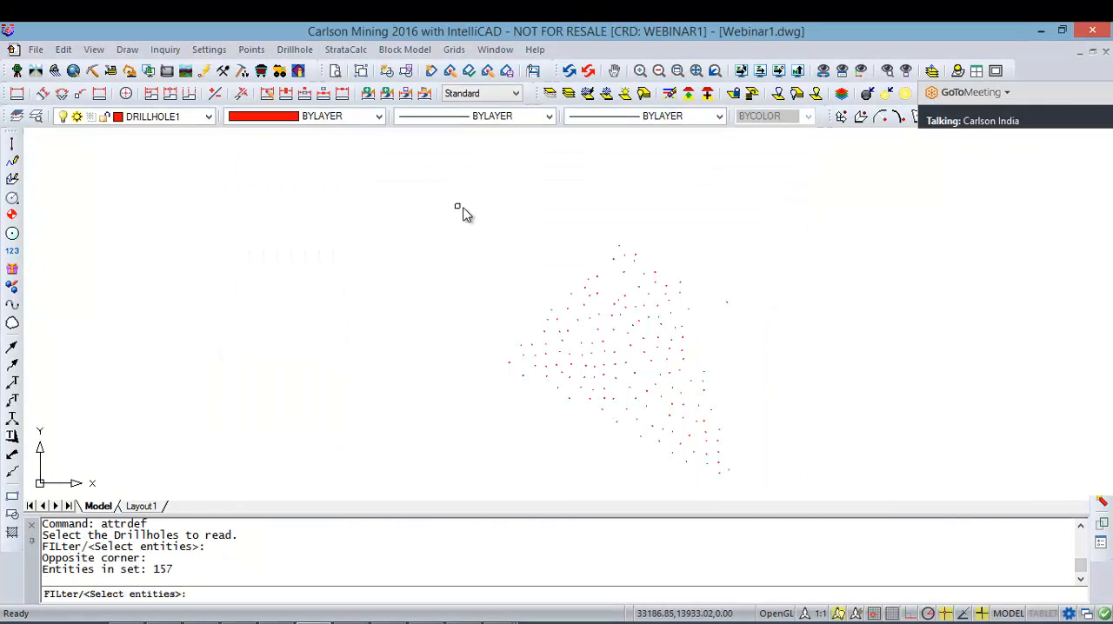
pyautogui.press('Return')
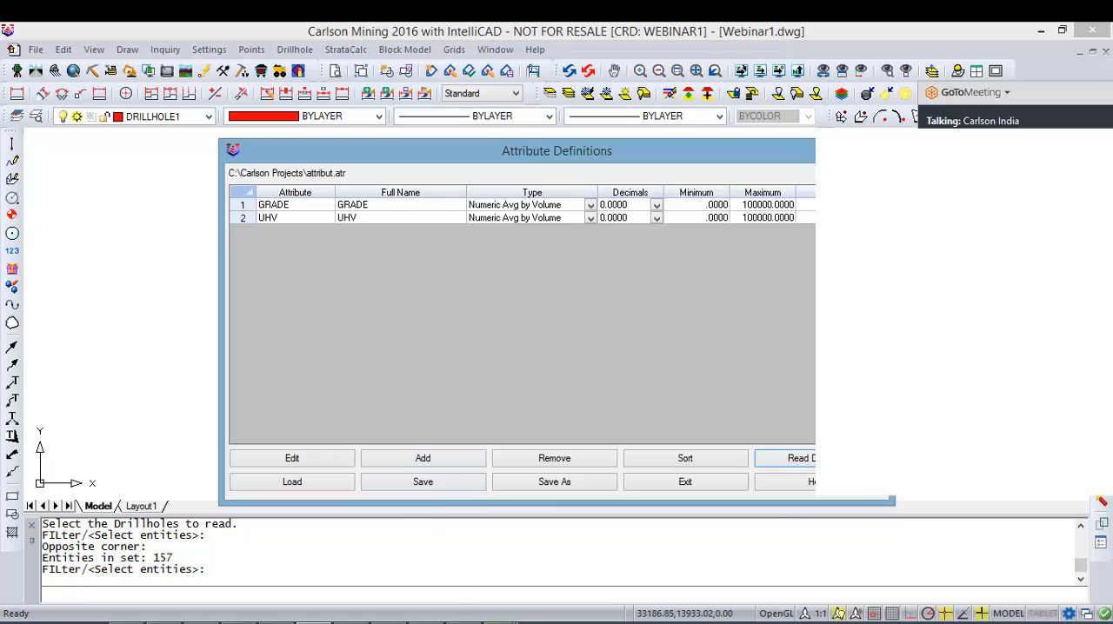
# Step: Switch to Excel to check the GRADE and UHV values in SFOVER-carl.csv, and minimize the workbook
pyautogui.moveTo(524, 606)
pyautogui.click(612, 571)
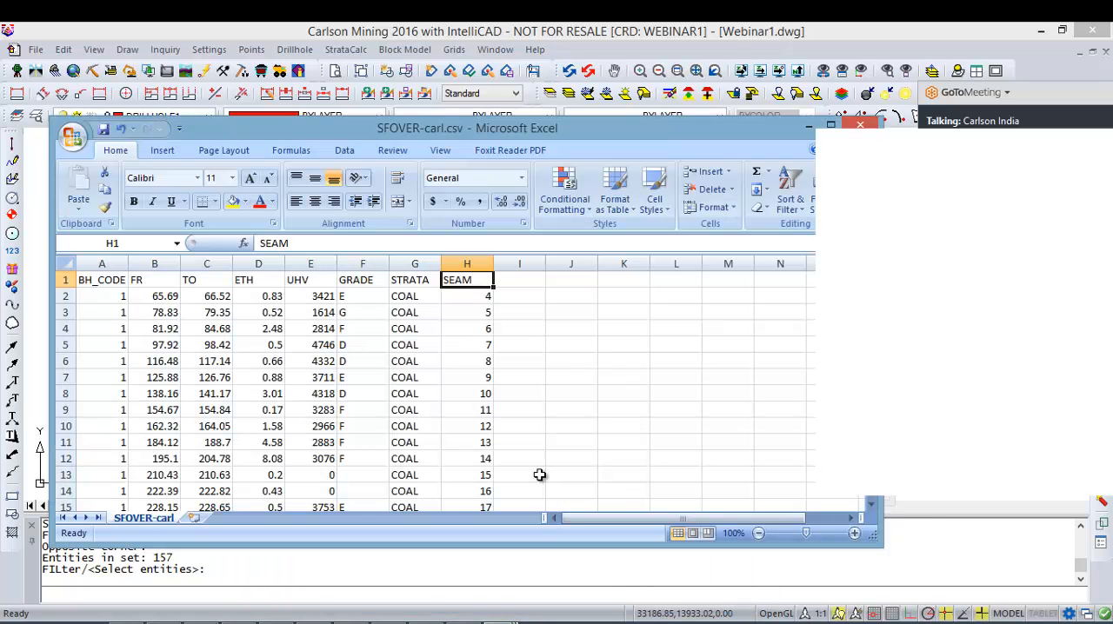
pyautogui.click(549, 375)
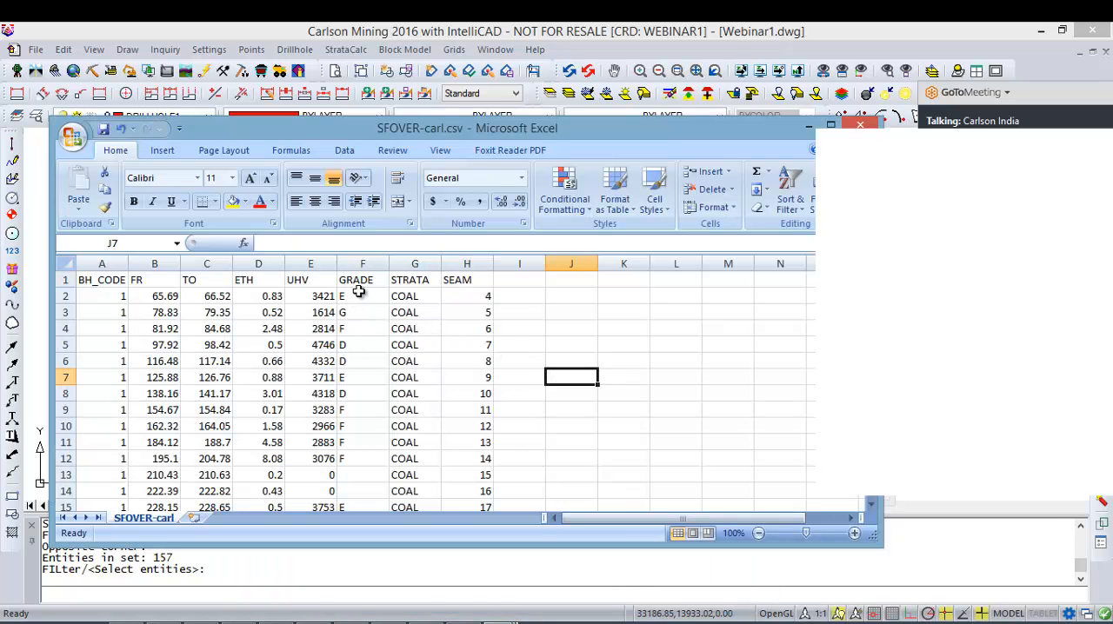
pyautogui.moveTo(358, 294); pyautogui.dragTo(365, 455)
pyautogui.moveTo(319, 297); pyautogui.dragTo(322, 459)
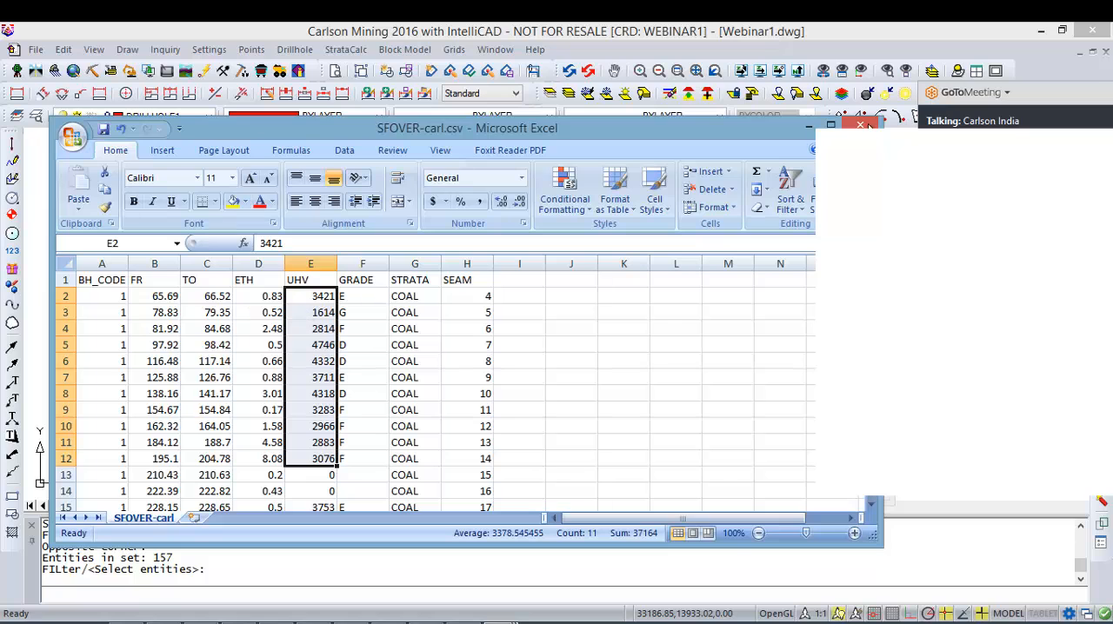
pyautogui.click(808, 129)
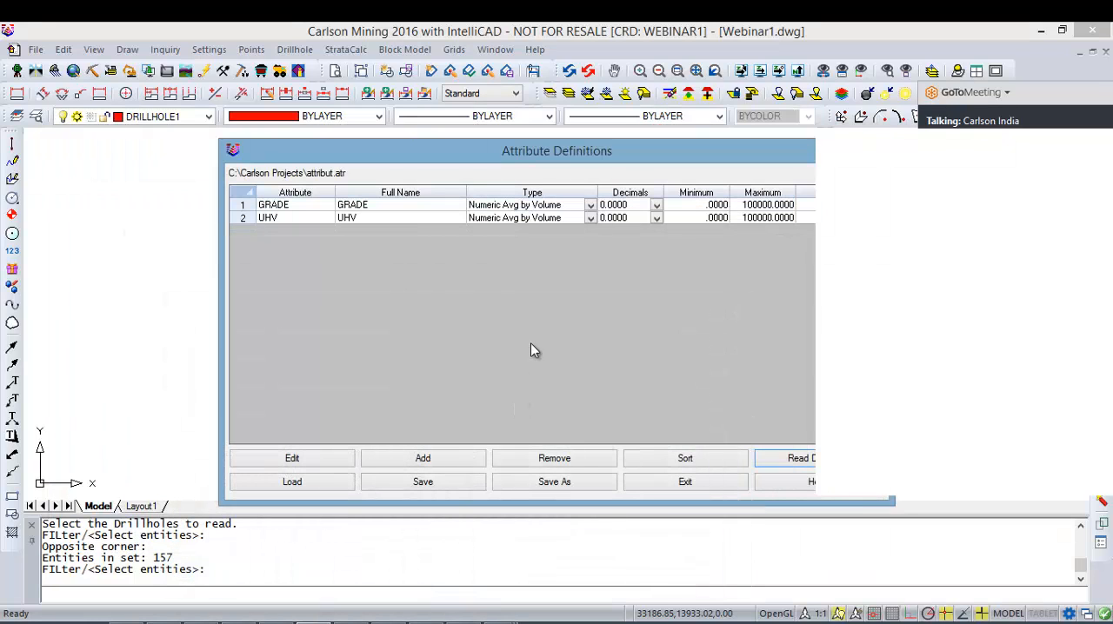
# Step: Set the UHV attribute type to String, and keep GRADE as Numeric Avg by Volume
pyautogui.click(640, 217)
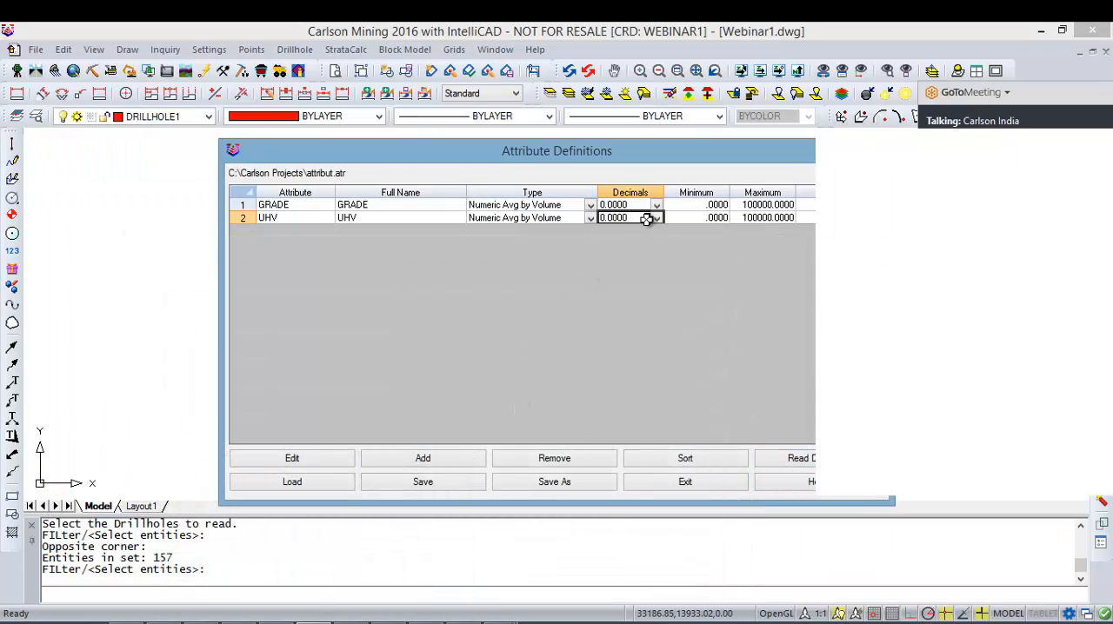
pyautogui.click(575, 219)
pyautogui.click(590, 219)
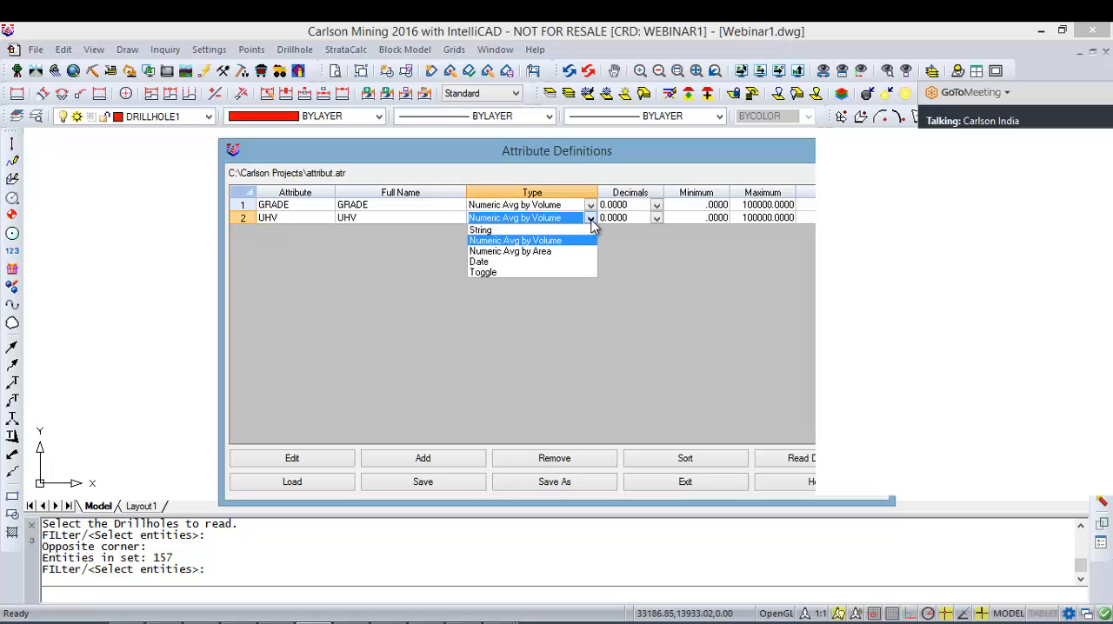
pyautogui.click(482, 230)
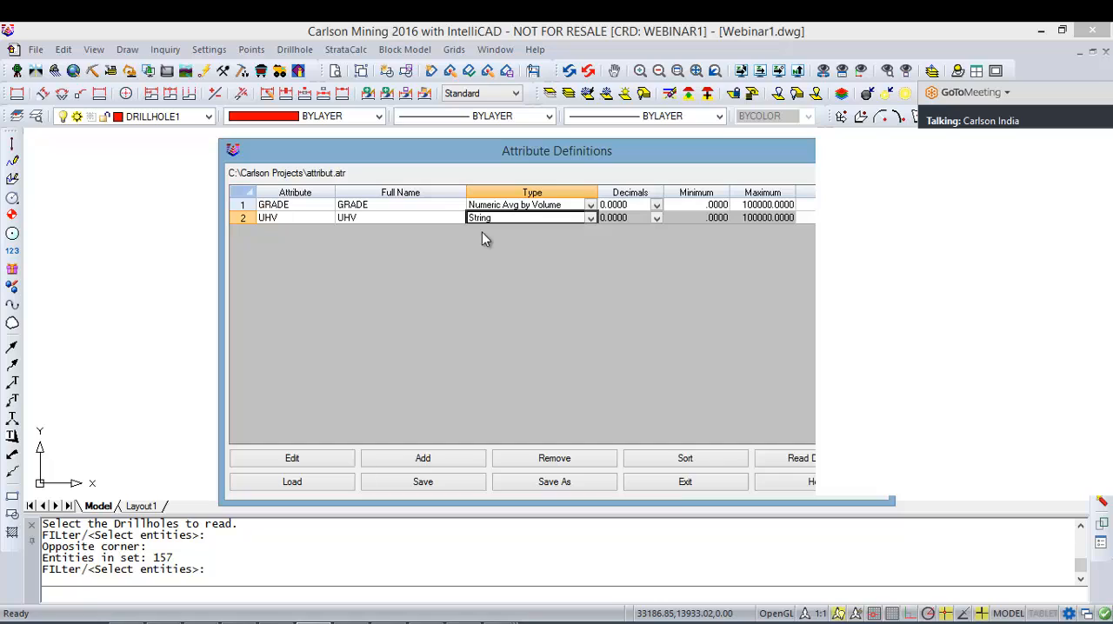
pyautogui.click(561, 203)
pyautogui.click(588, 206)
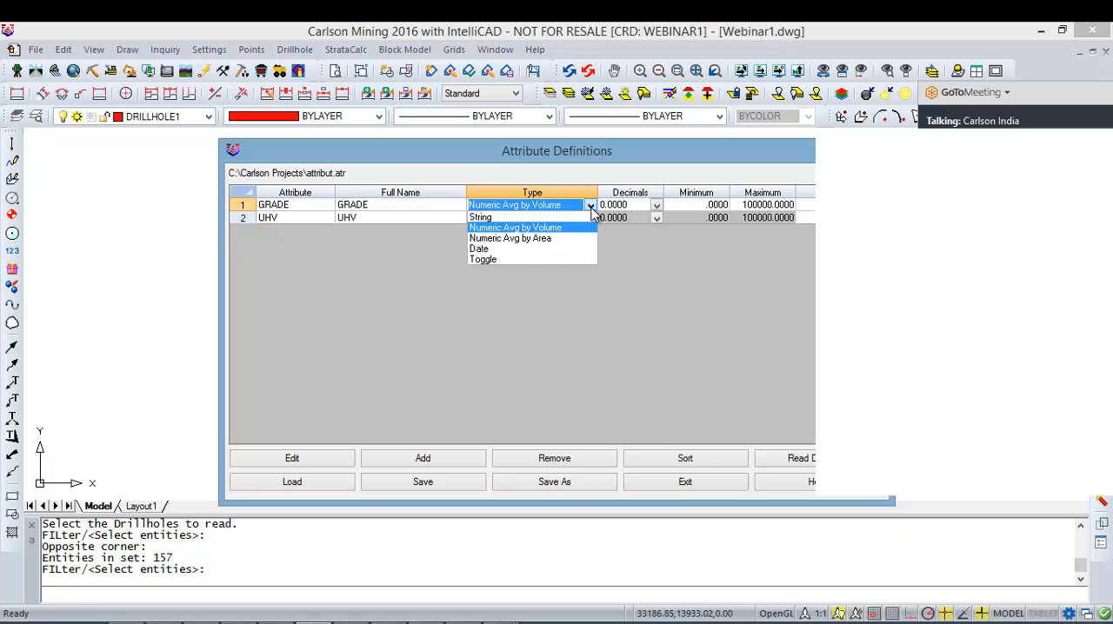
pyautogui.click(558, 235)
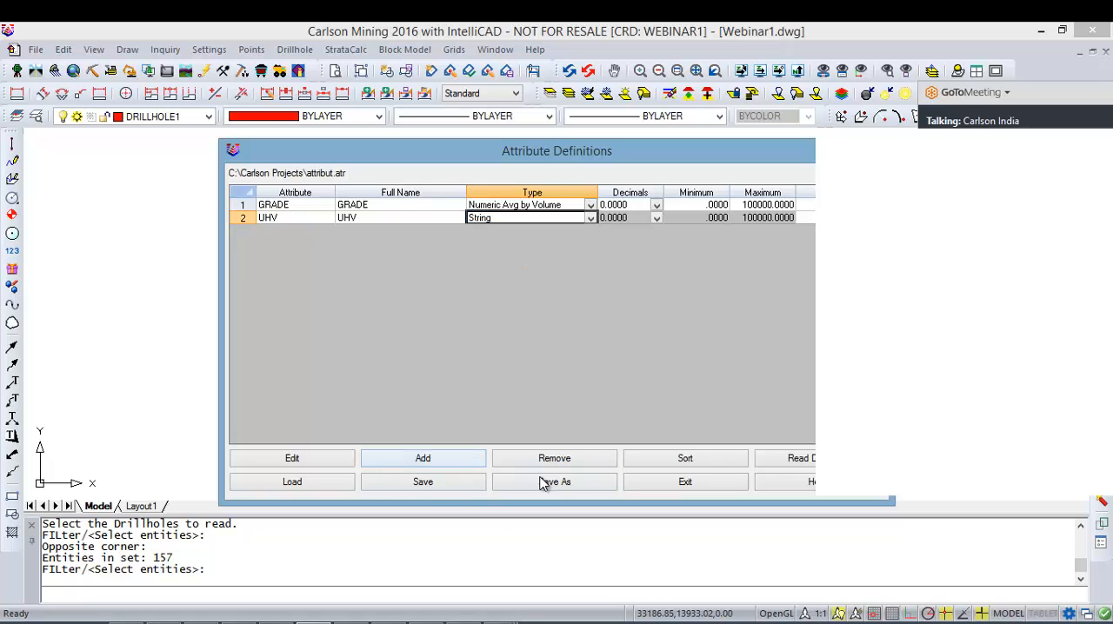
# Step: Save the attribute definitions as Attribute in the Desktop\Webinar folder, and exit the Attribute Definitions dialog
pyautogui.click(478, 484)
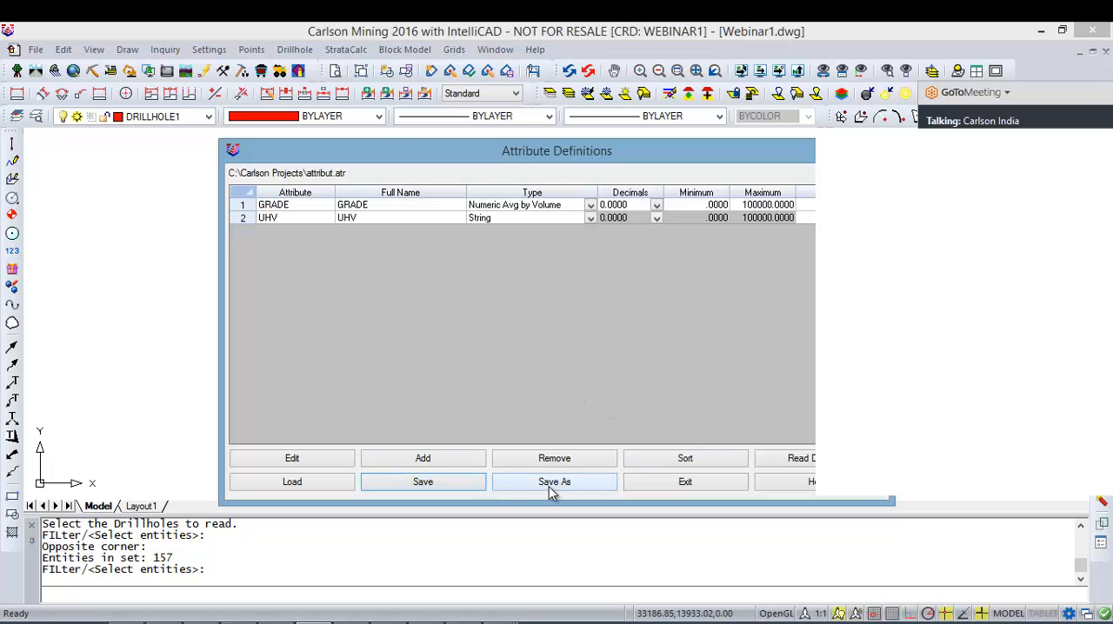
pyautogui.click(545, 485)
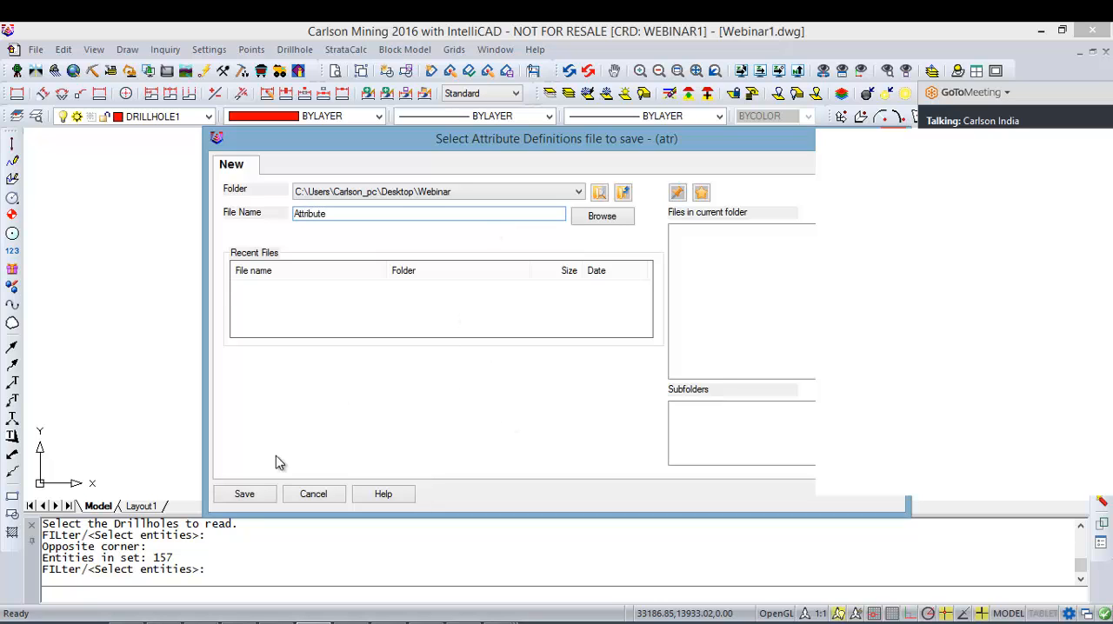
pyautogui.click(263, 497)
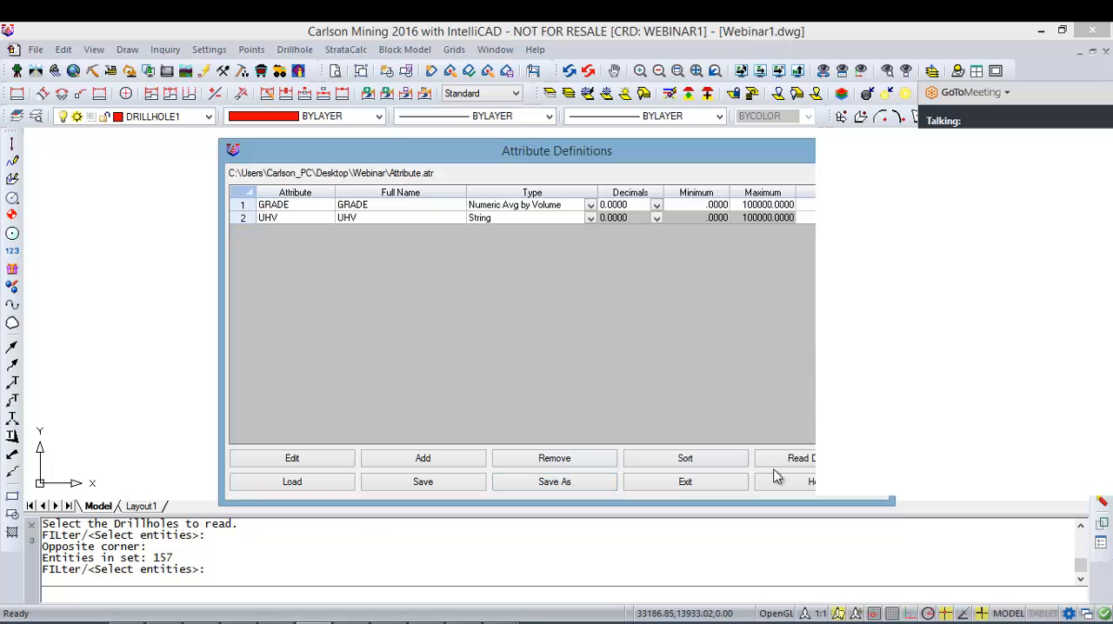
pyautogui.click(731, 481)
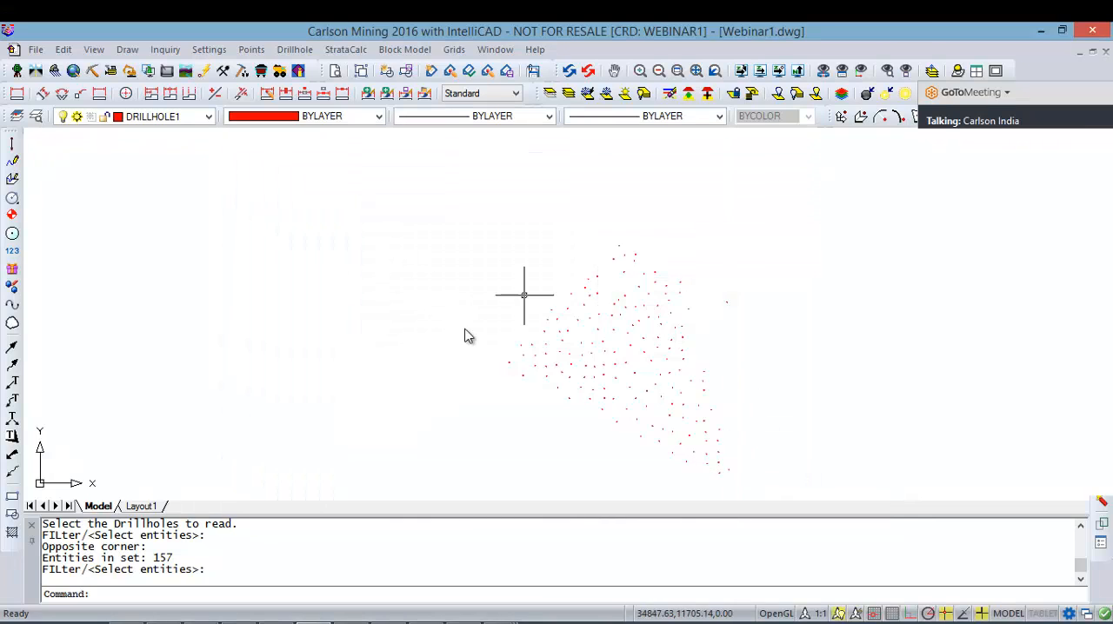
# Step: Review all drillholes in the Drillhole Data Sheet without updating the entities, and regenerate and redraw the drawing
pyautogui.click(295, 49)
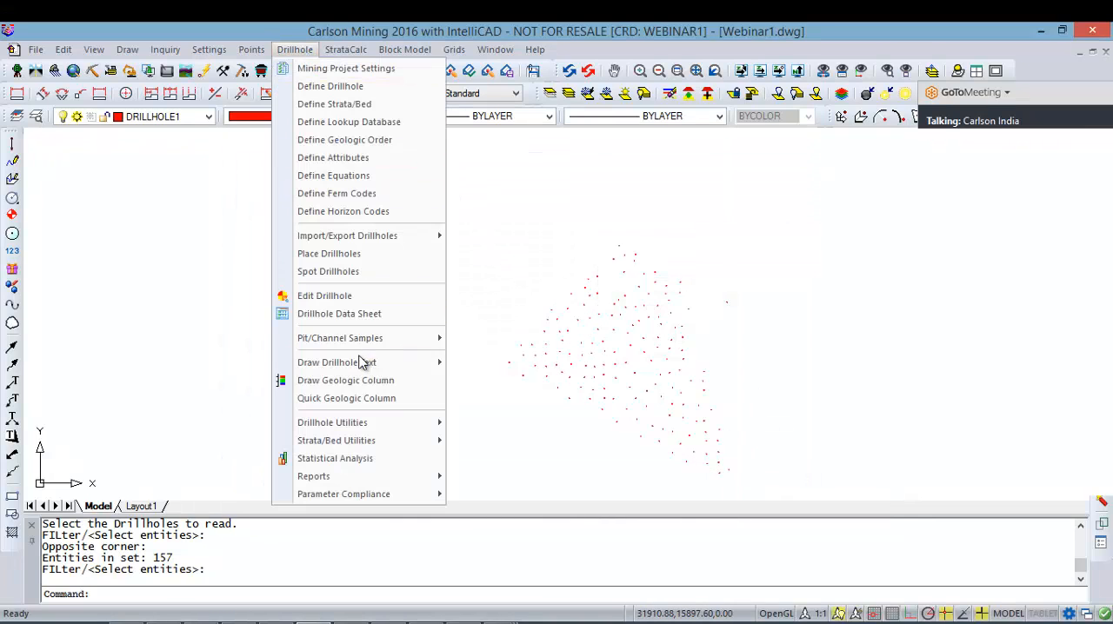
pyautogui.click(369, 314)
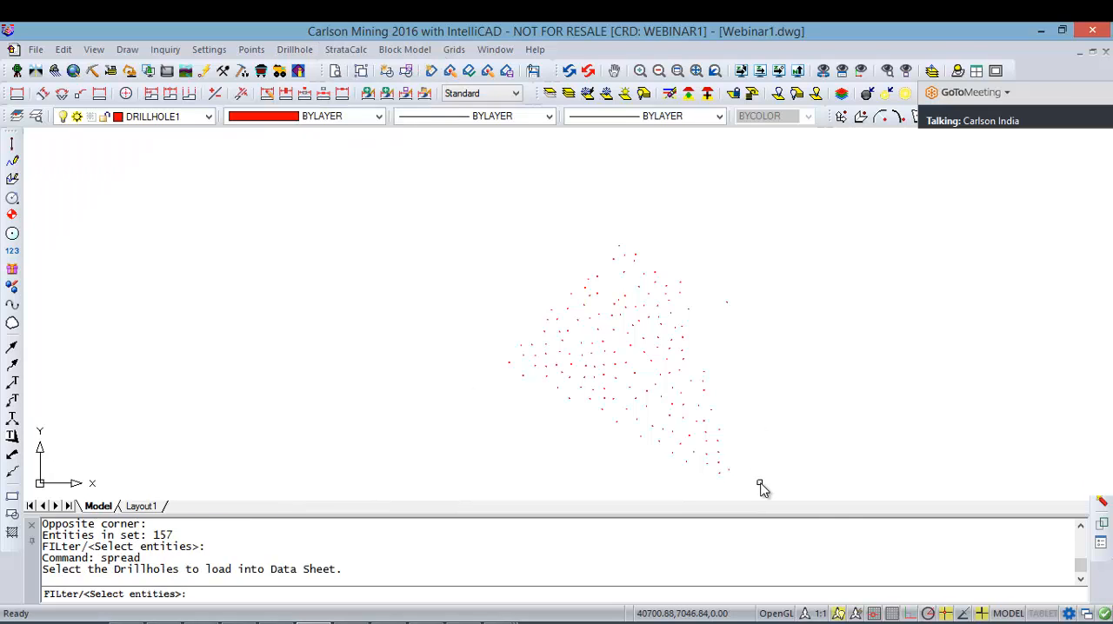
pyautogui.click(762, 484)
pyautogui.click(401, 209)
pyautogui.press('Return')
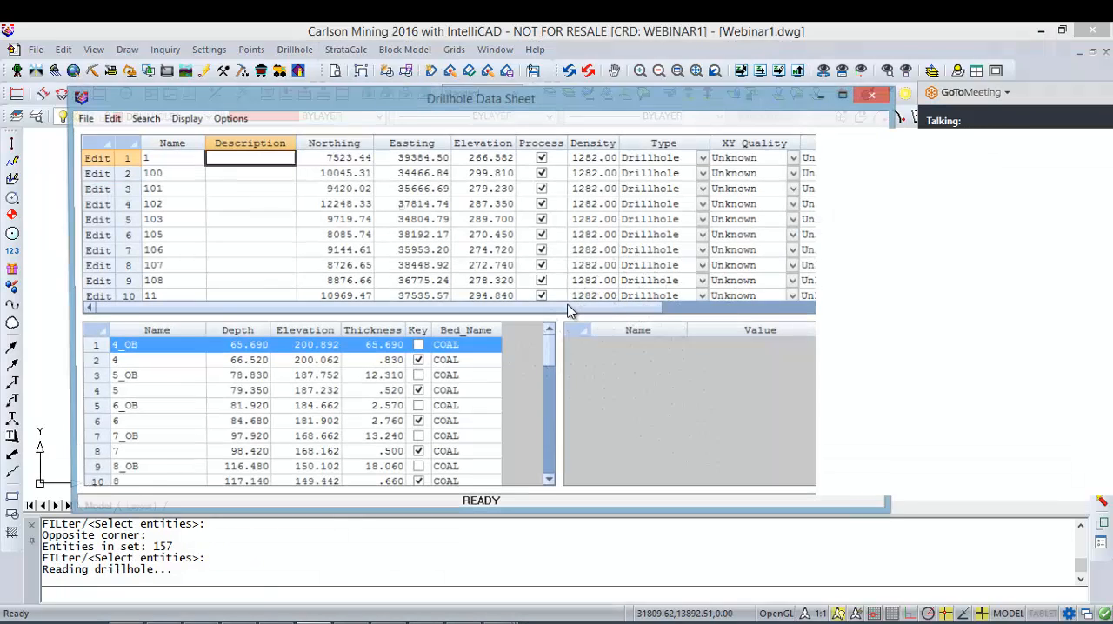
pyautogui.click(875, 95)
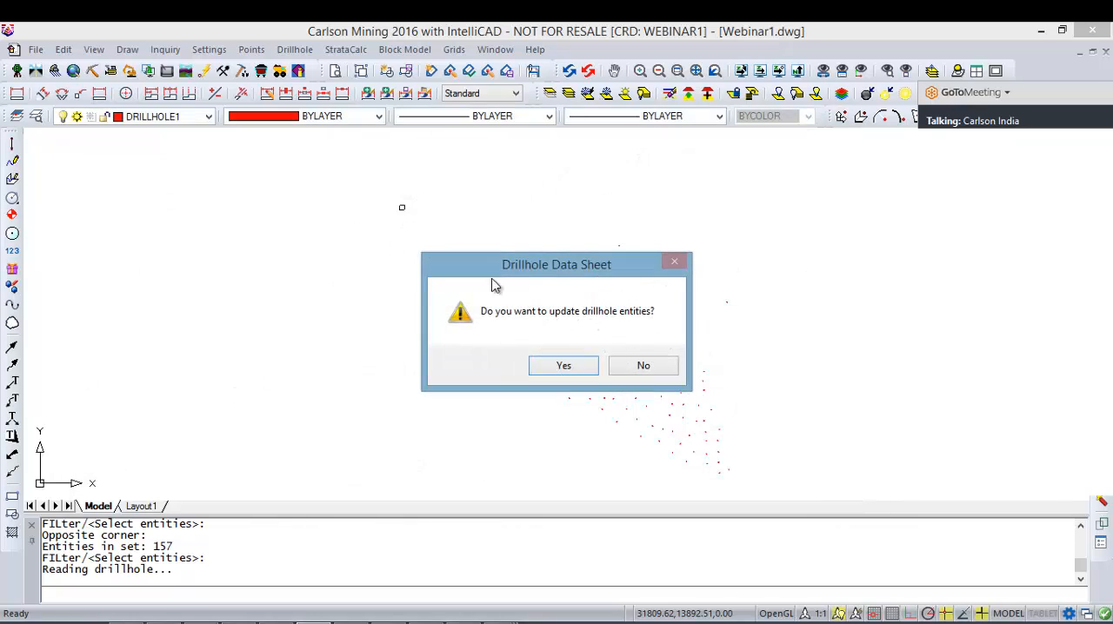
pyautogui.click(619, 368)
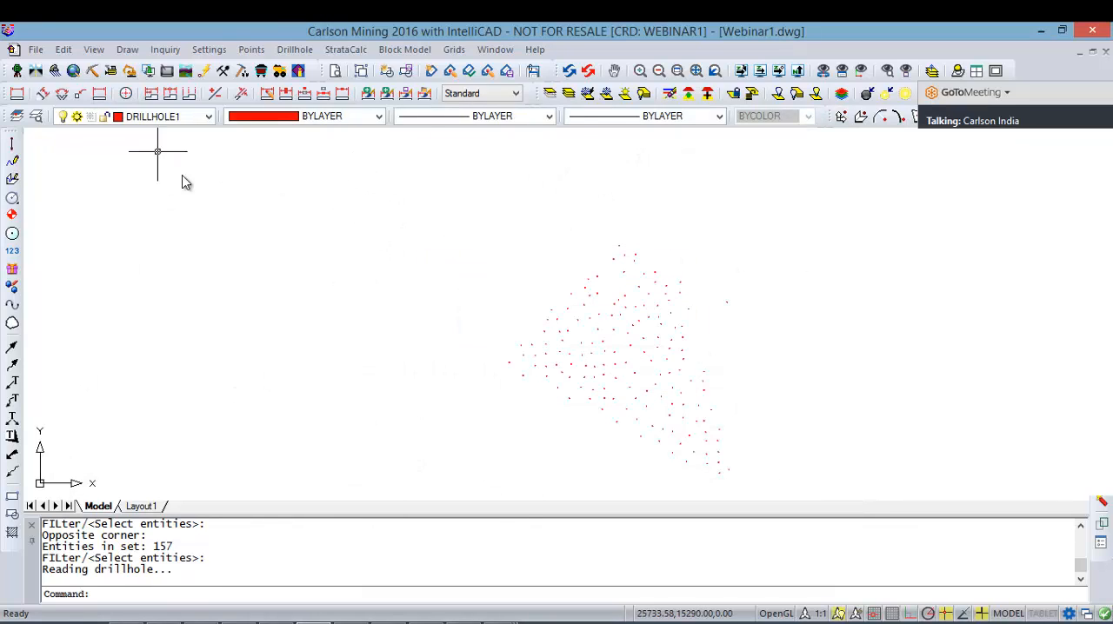
pyautogui.click(589, 74)
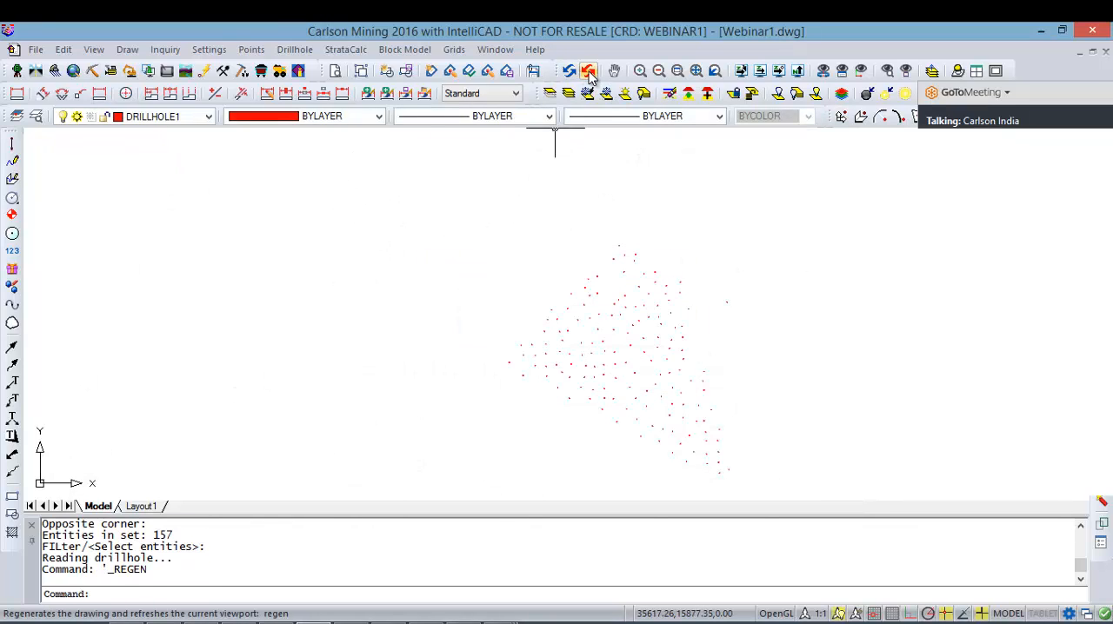
pyautogui.click(573, 73)
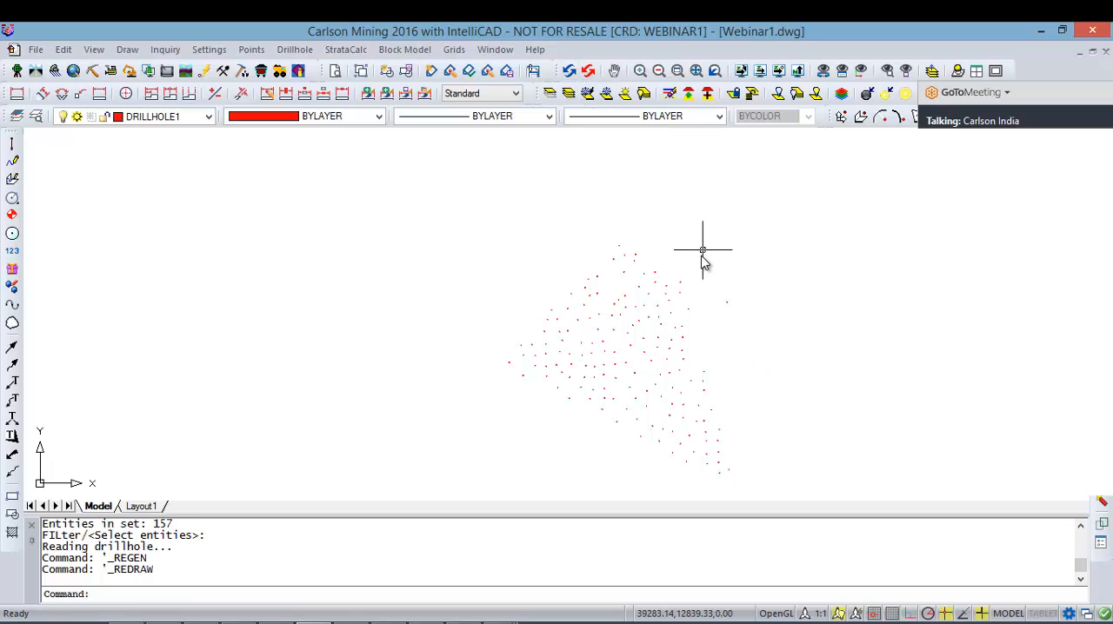
# Step: Repeat the data sheet command and load all drillholes in the drawing into it
pyautogui.rightClick(428, 237)
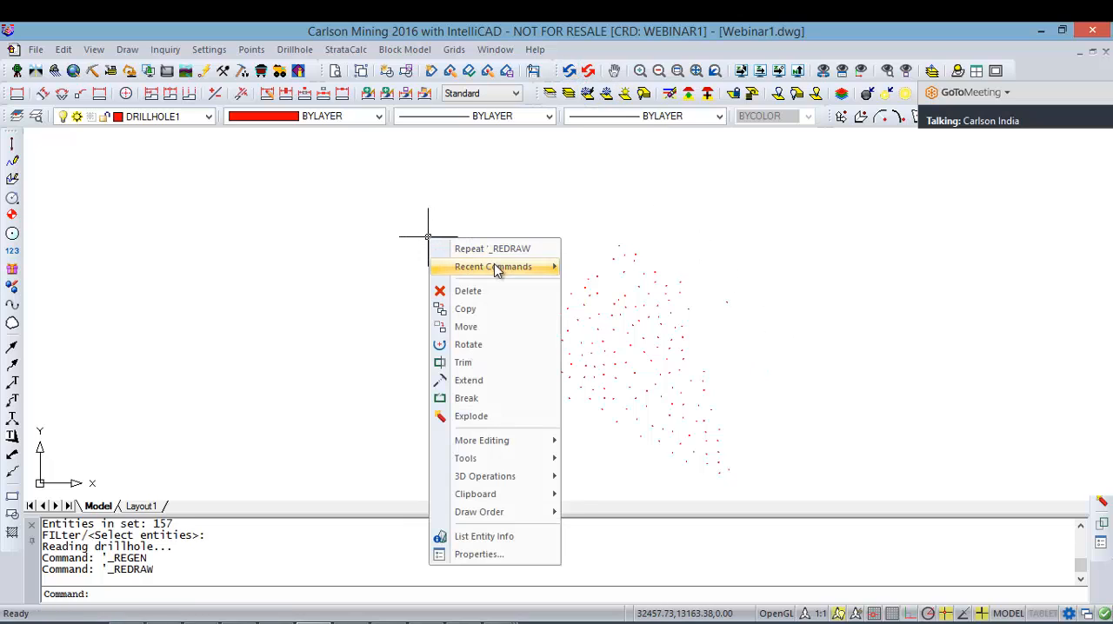
pyautogui.moveTo(500, 267)
pyautogui.click(629, 304)
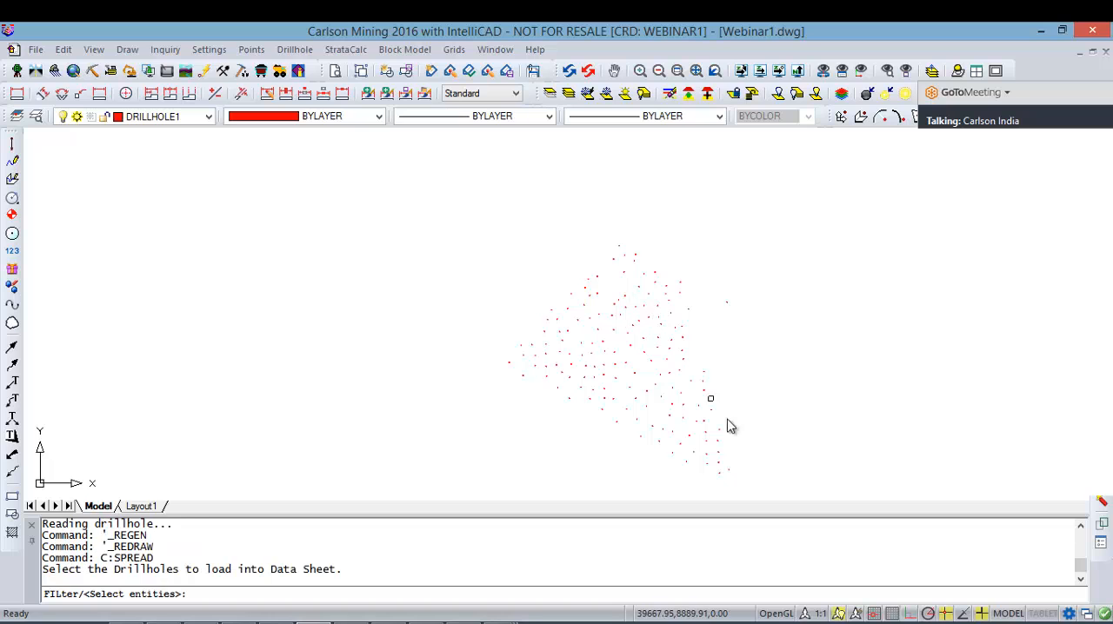
pyautogui.click(774, 491)
pyautogui.click(434, 187)
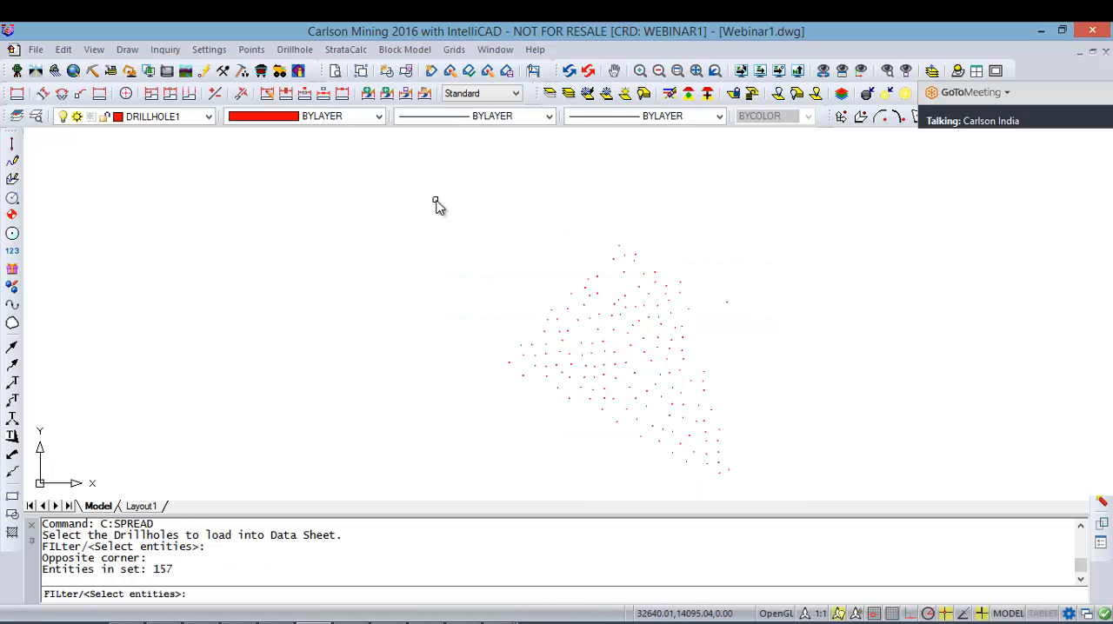
pyautogui.press('Return')
# Step: Check the UHV and GRADE values of strata 4, 6, 7 and 8 in drillhole 1, and close the data sheet
pyautogui.click(211, 385)
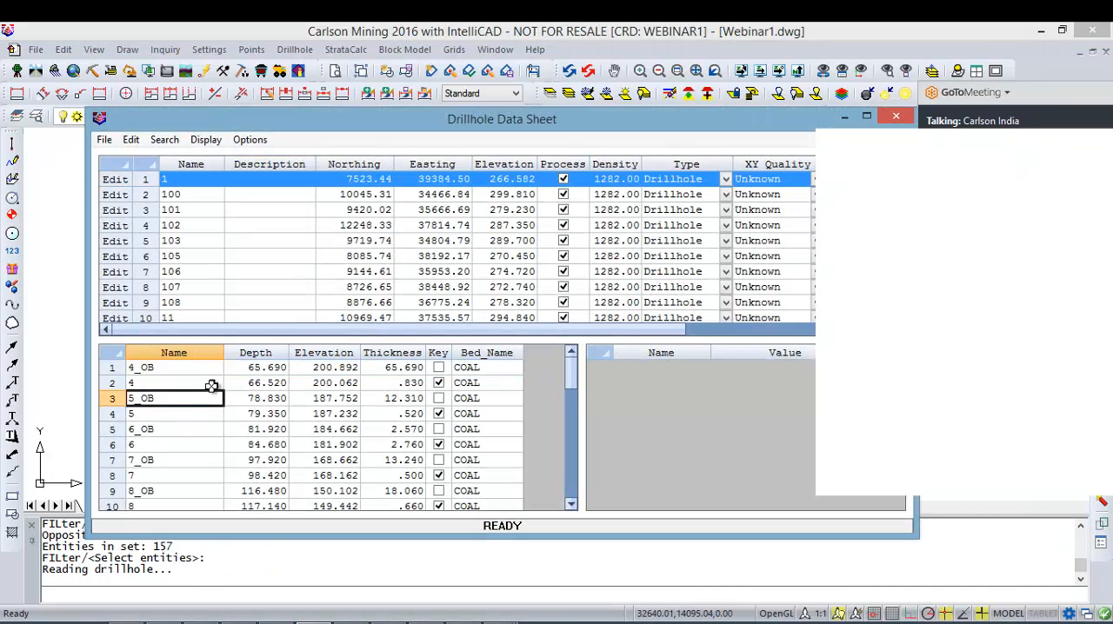
pyautogui.click(735, 383)
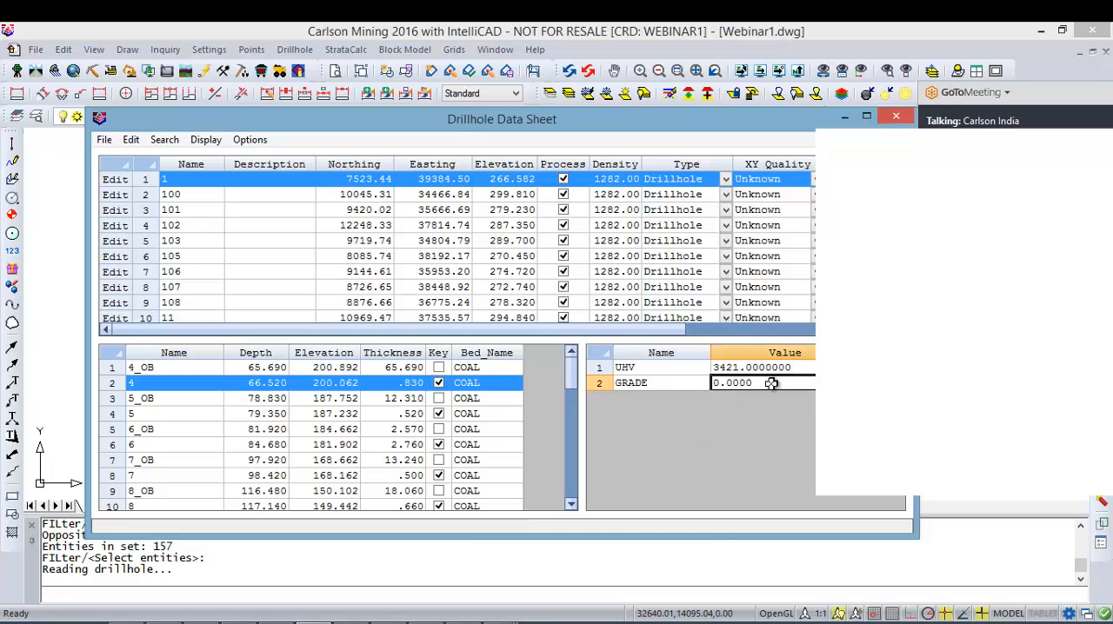
pyautogui.click(179, 446)
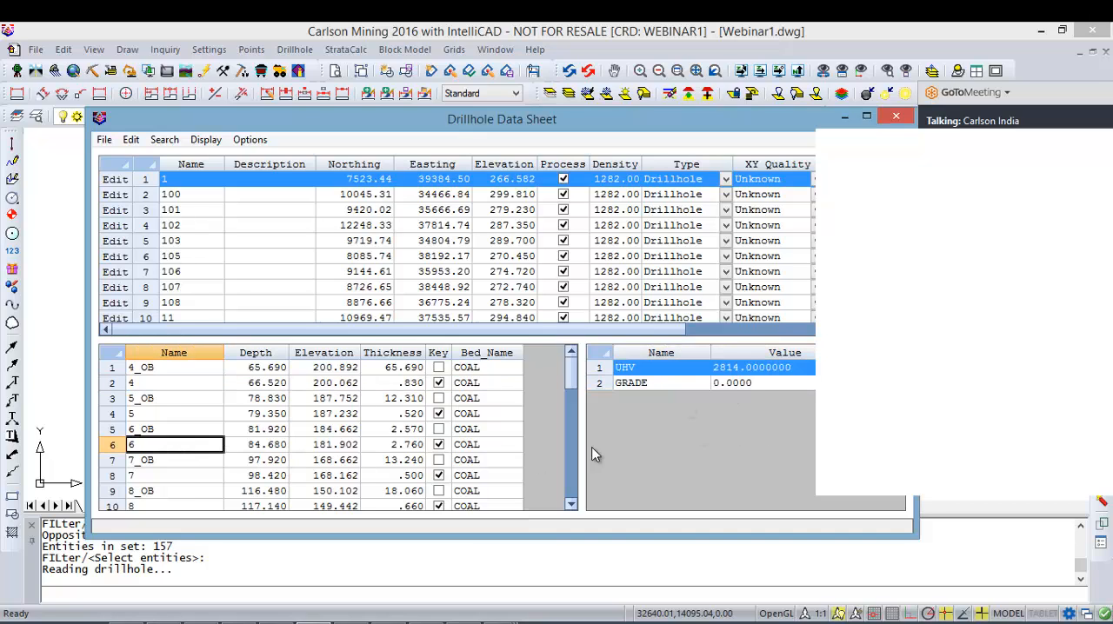
pyautogui.click(767, 380)
pyautogui.click(250, 476)
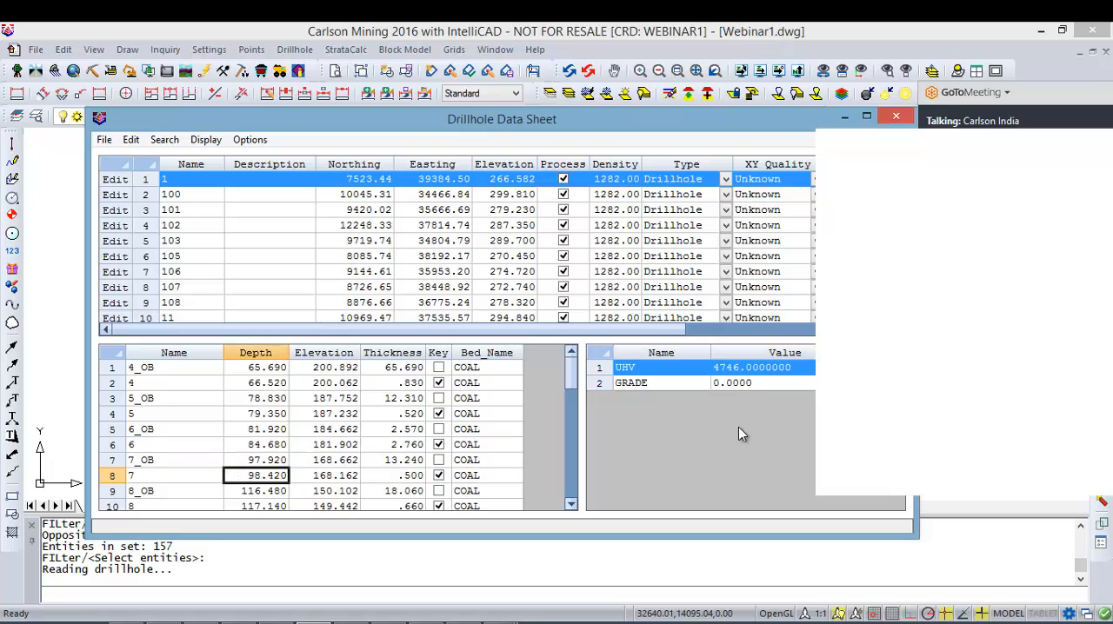
pyautogui.click(732, 384)
pyautogui.click(180, 505)
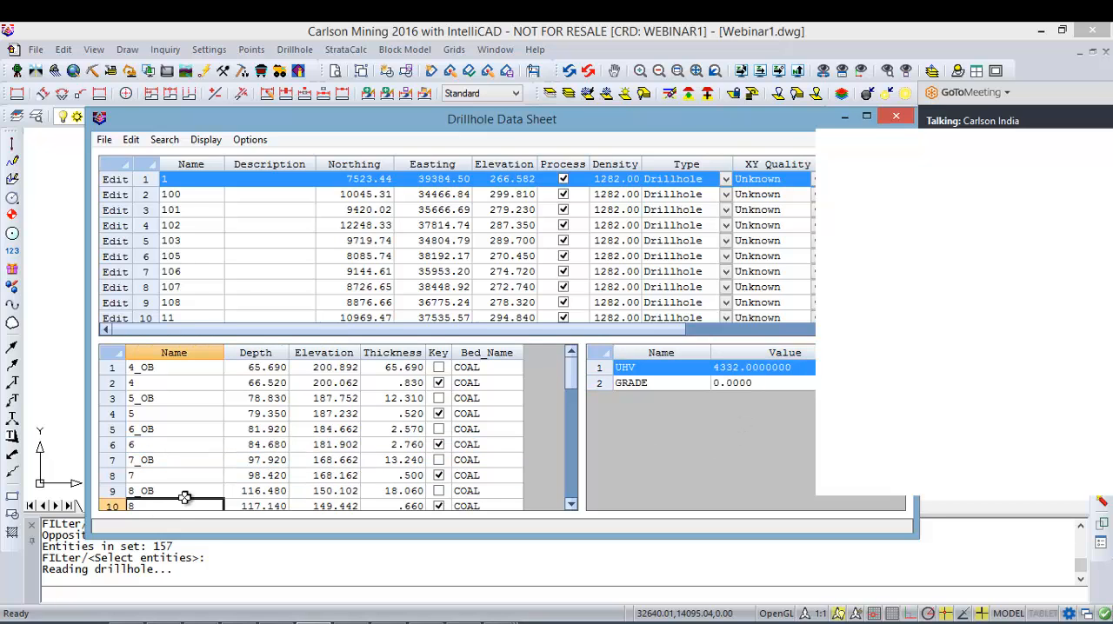
pyautogui.click(895, 116)
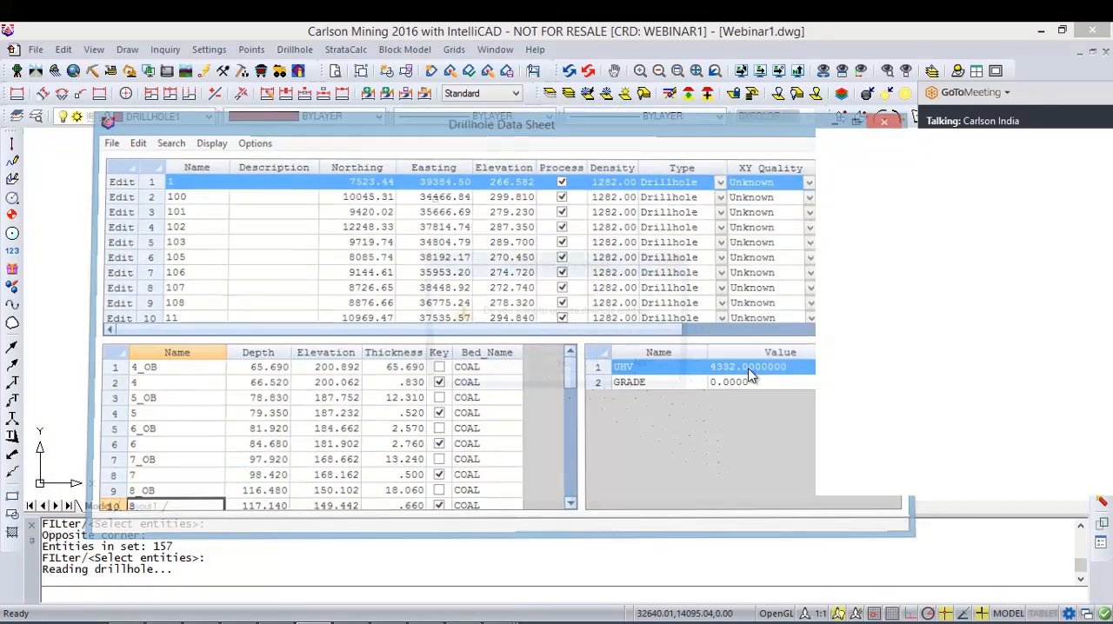
pyautogui.press('Return')
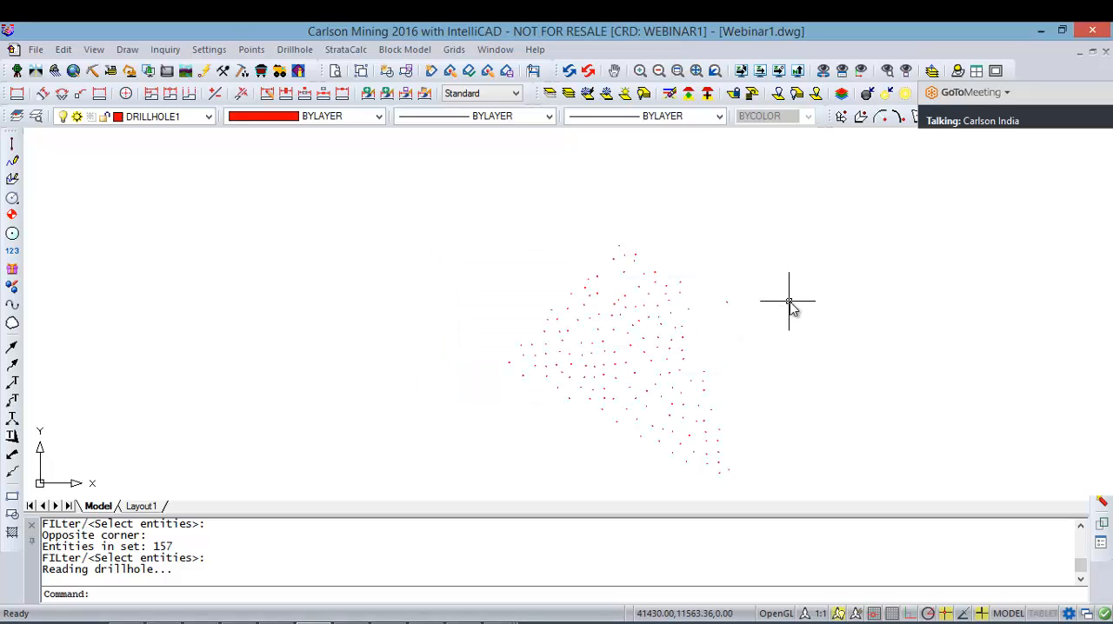
# Step: Undo the recent Drillhole Data Sheet operations
pyautogui.hotkey('ctrl', 'z')
pyautogui.hotkey('ctrl', 'z')
pyautogui.hotkey('ctrl', 'z')
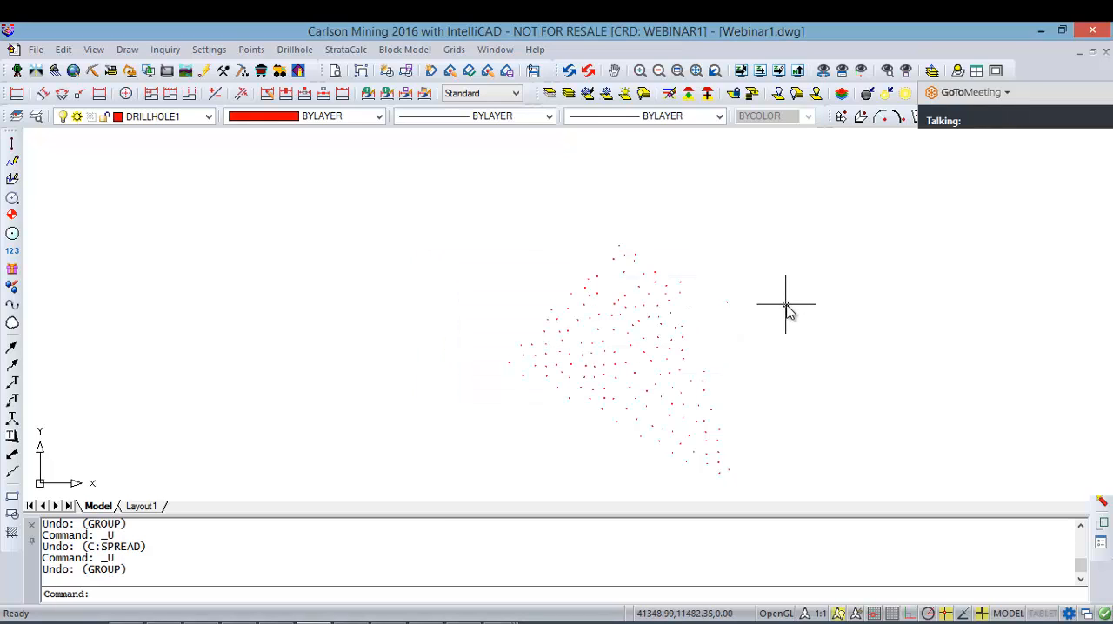
pyautogui.hotkey('ctrl', 'z')
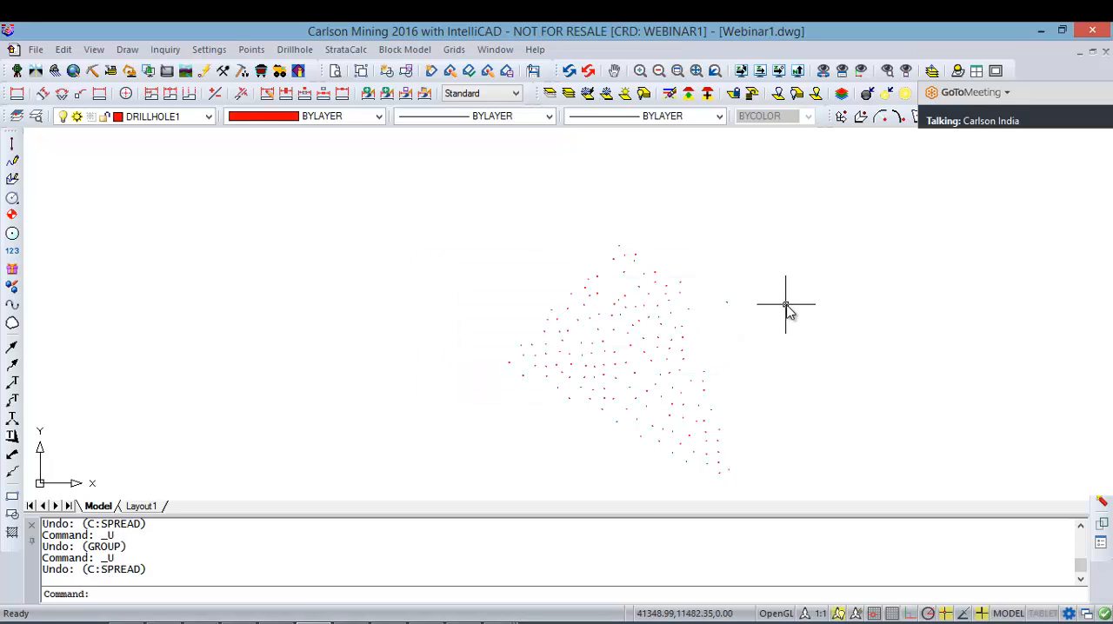
# Step: Open drillhole 316 for editing to check its strata and quality flags, and close it without saving
pyautogui.click(670, 326)
pyautogui.click(663, 325)
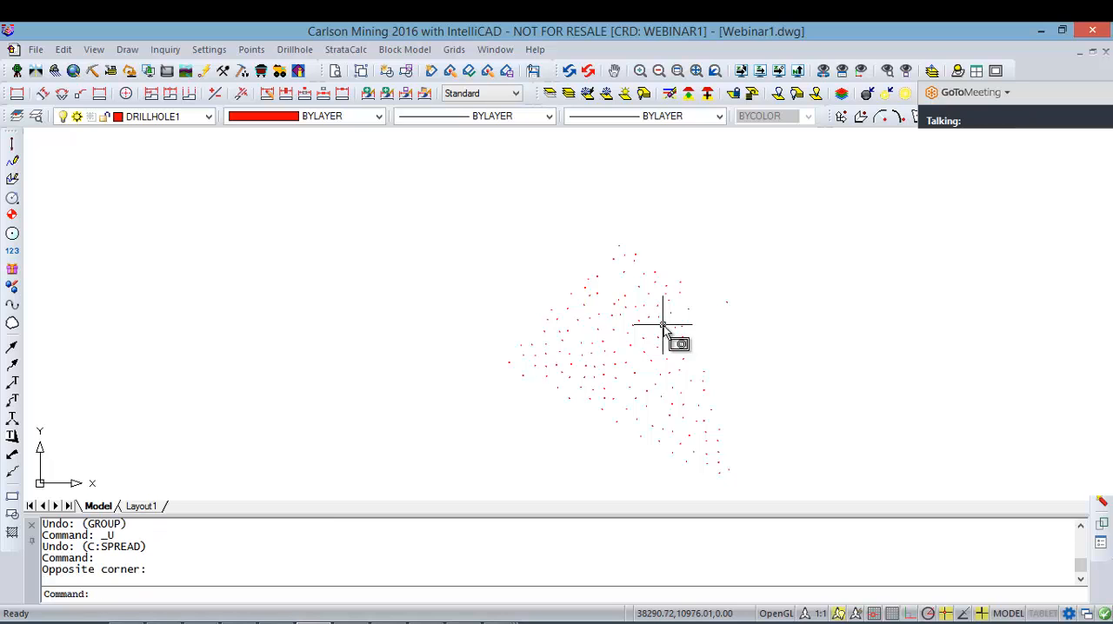
pyautogui.doubleClick(663, 325)
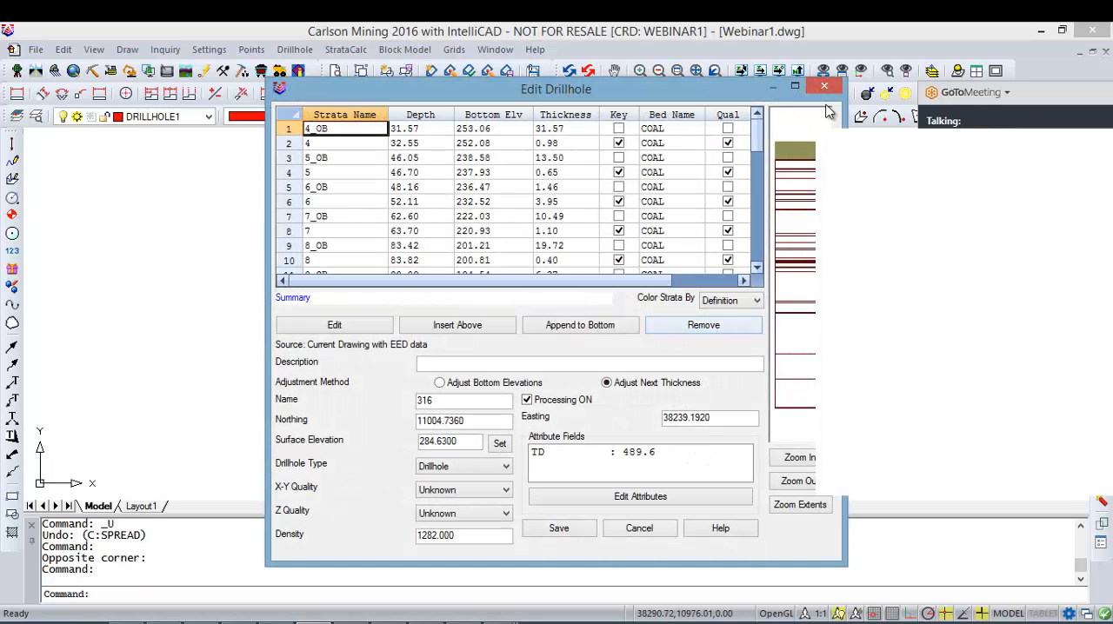
pyautogui.click(824, 87)
# Step: Undo two more operations, and open a neighbouring drillhole to check its data before closing it
pyautogui.hotkey('ctrl', 'z')
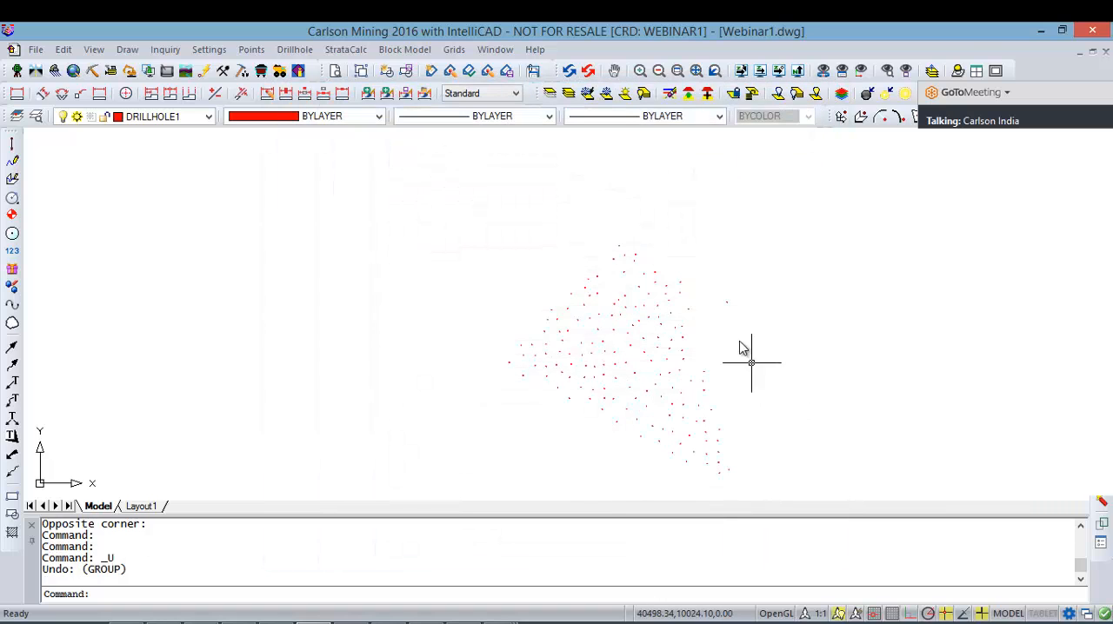
pyautogui.hotkey('ctrl', 'z')
pyautogui.click(675, 329)
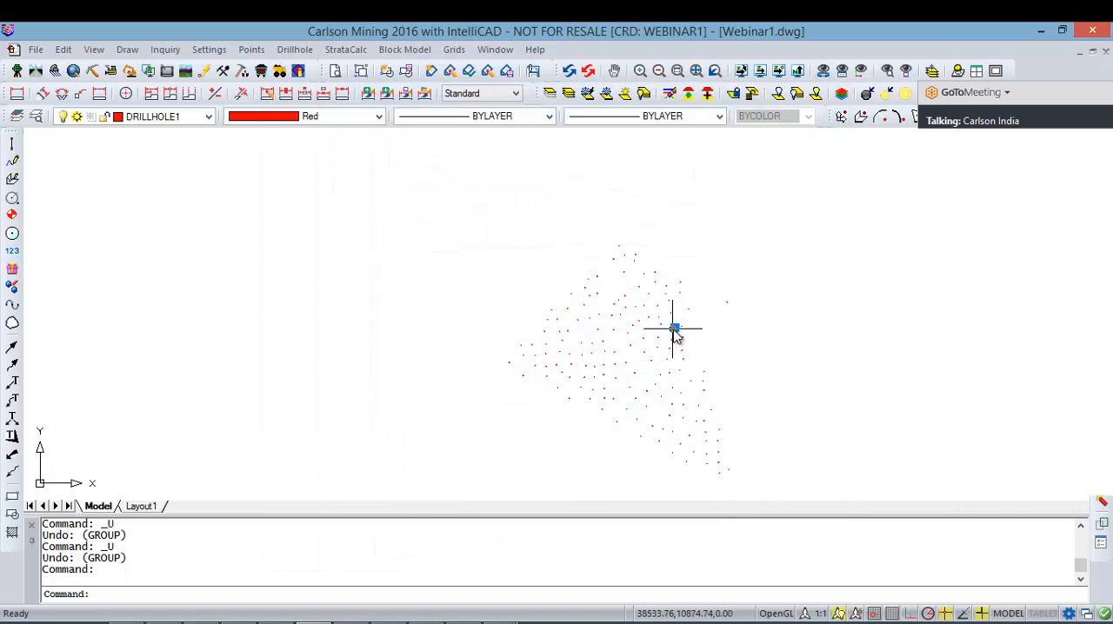
pyautogui.doubleClick(674, 328)
pyautogui.click(824, 86)
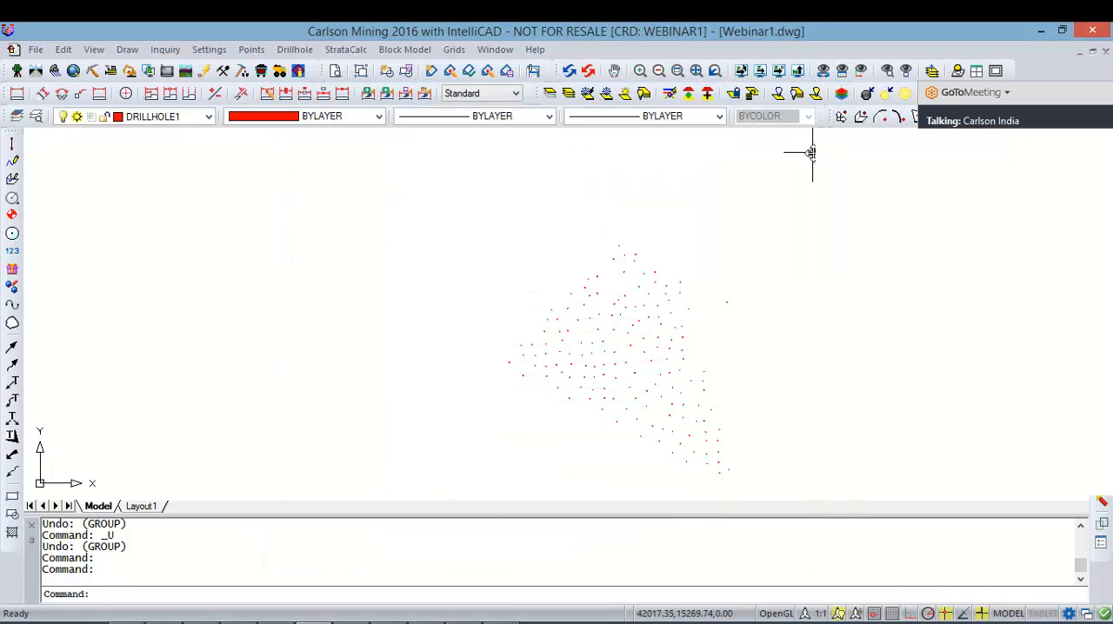
# Step: Undo back through the attribute definition command, and try selecting a drillhole to inspect before clearing the selection
pyautogui.hotkey('ctrl', 'z')
pyautogui.hotkey('ctrl', 'z')
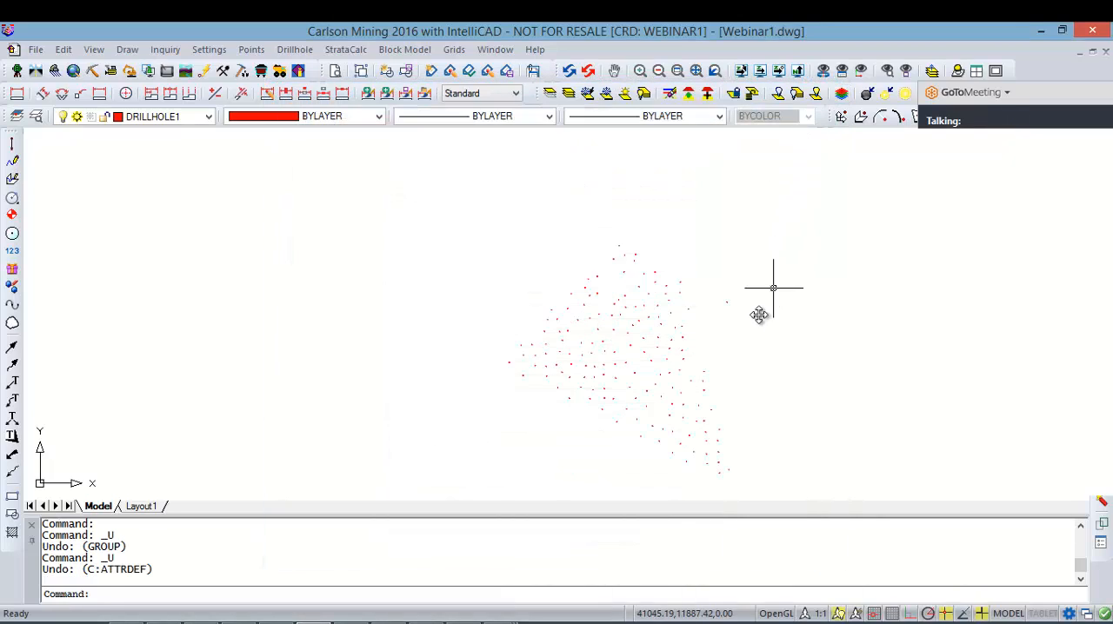
pyautogui.click(671, 305)
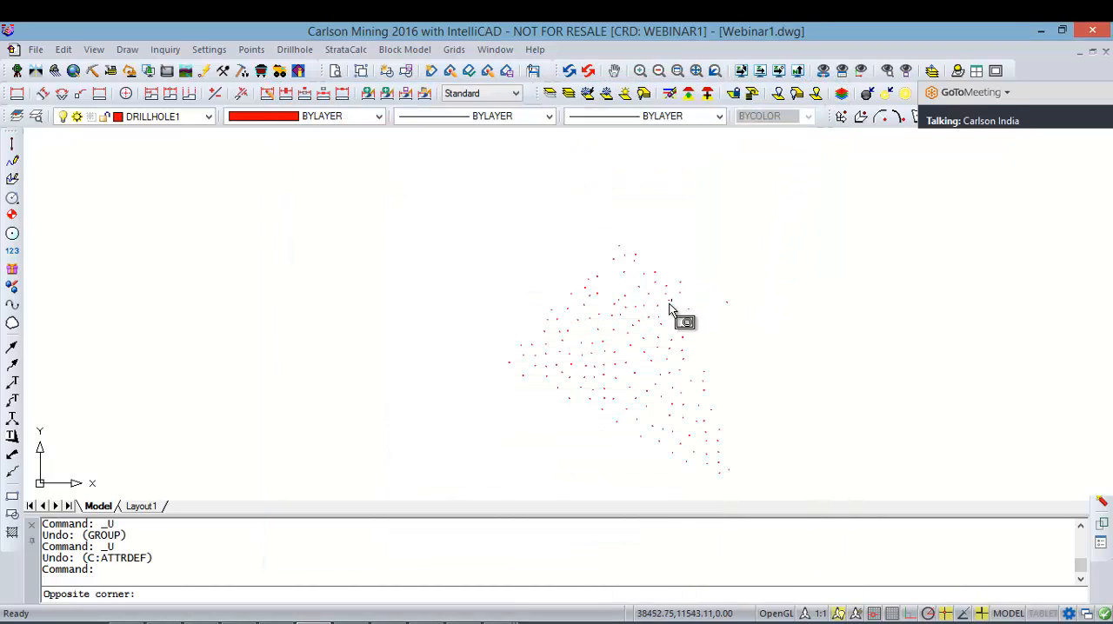
pyautogui.click(668, 304)
pyautogui.click(745, 294)
pyautogui.click(738, 275)
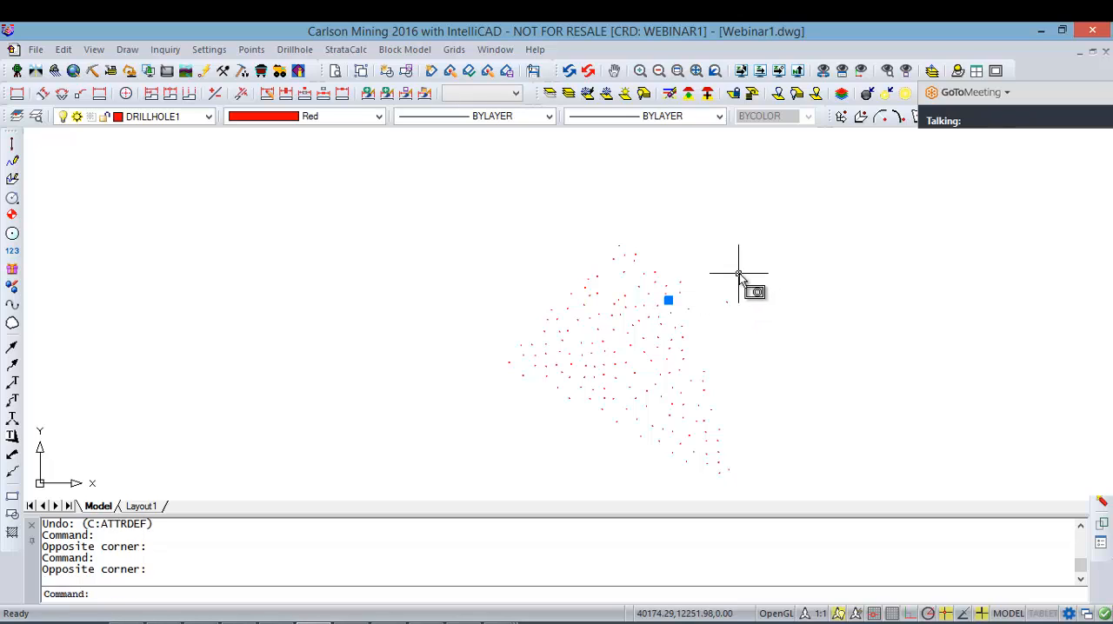
pyautogui.press('Escape')
pyautogui.press('Escape')
# Step: Undo back through the earlier data sheet and drillhole import commands, and open drillhole 120 to check its strata data
pyautogui.hotkey('ctrl', 'z')
pyautogui.hotkey('ctrl', 'z')
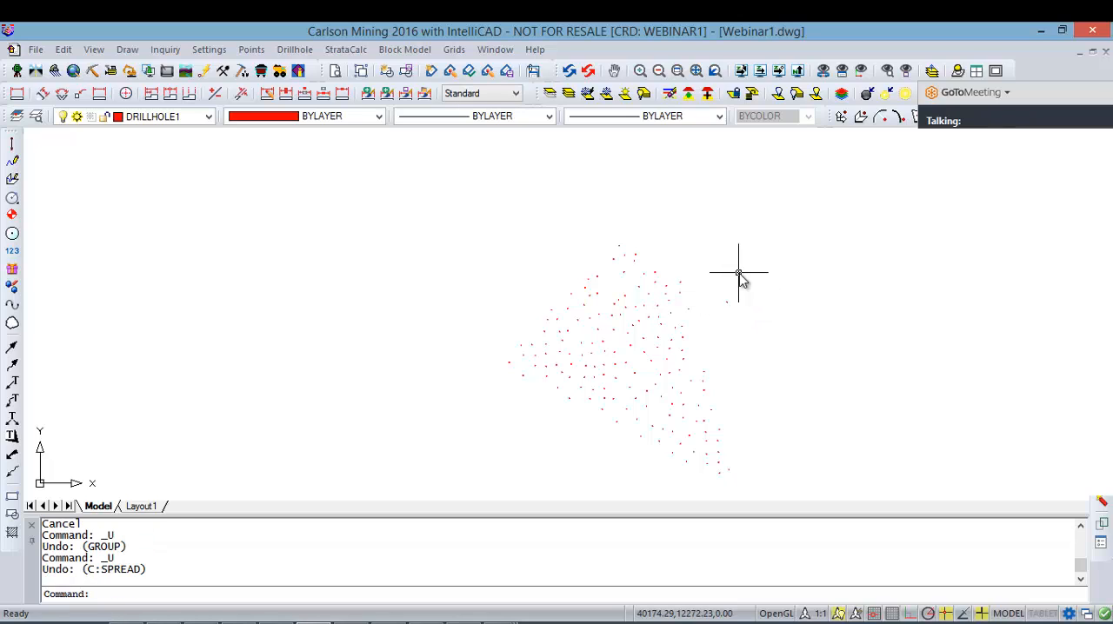
pyautogui.hotkey('ctrl', 'z')
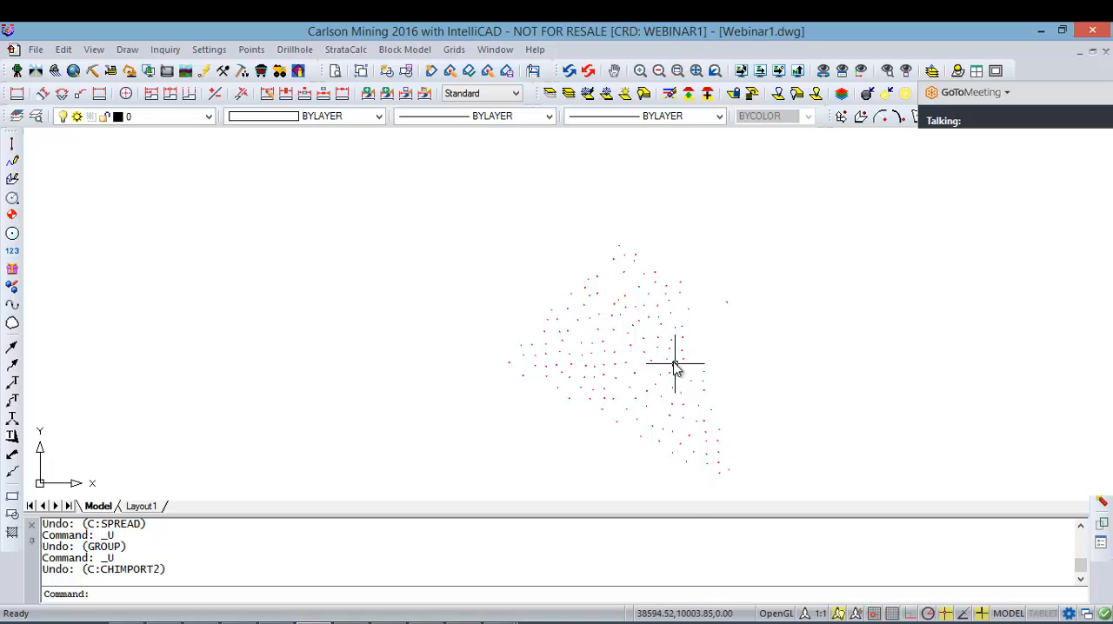
pyautogui.click(667, 353)
pyautogui.click(668, 351)
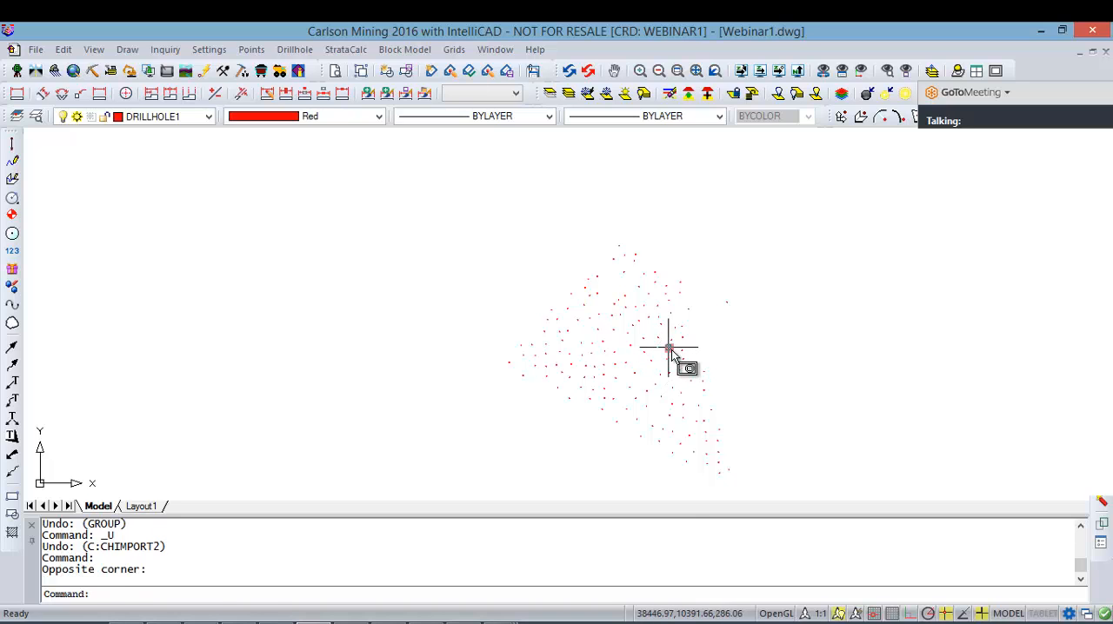
pyautogui.doubleClick(668, 350)
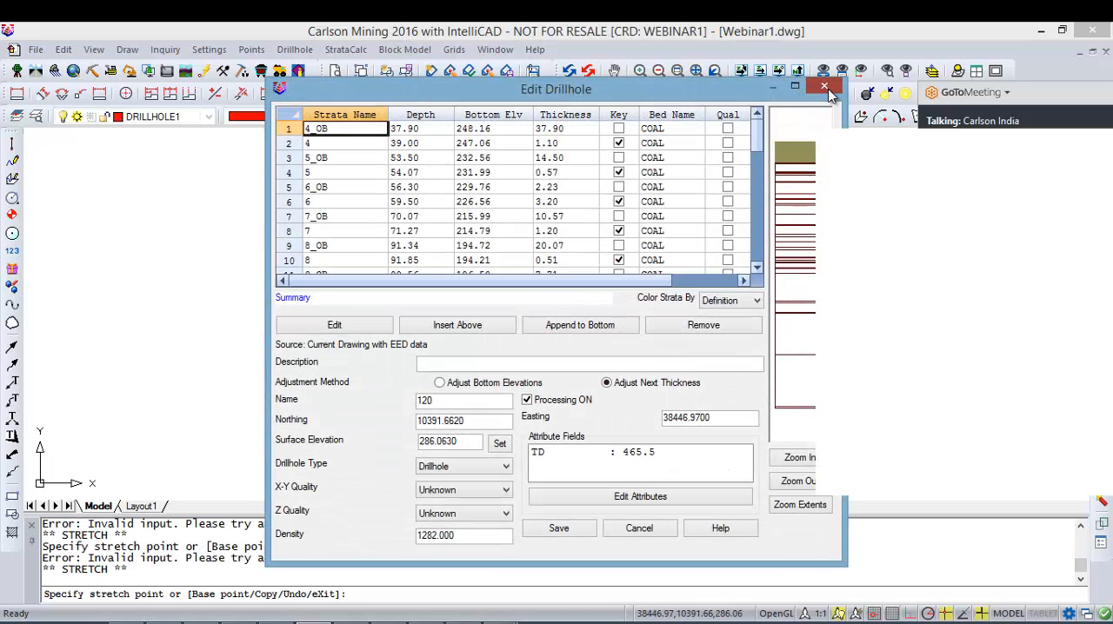
# Step: Close drillhole 120 without saving and clear the drillhole selection
pyautogui.click(823, 86)
pyautogui.press('Escape')
pyautogui.press('Escape')
# Step: Open the attribute definitions, save them over the existing Attribute.atr in the Webinar folder, and close them without loading another file
pyautogui.click(346, 50)
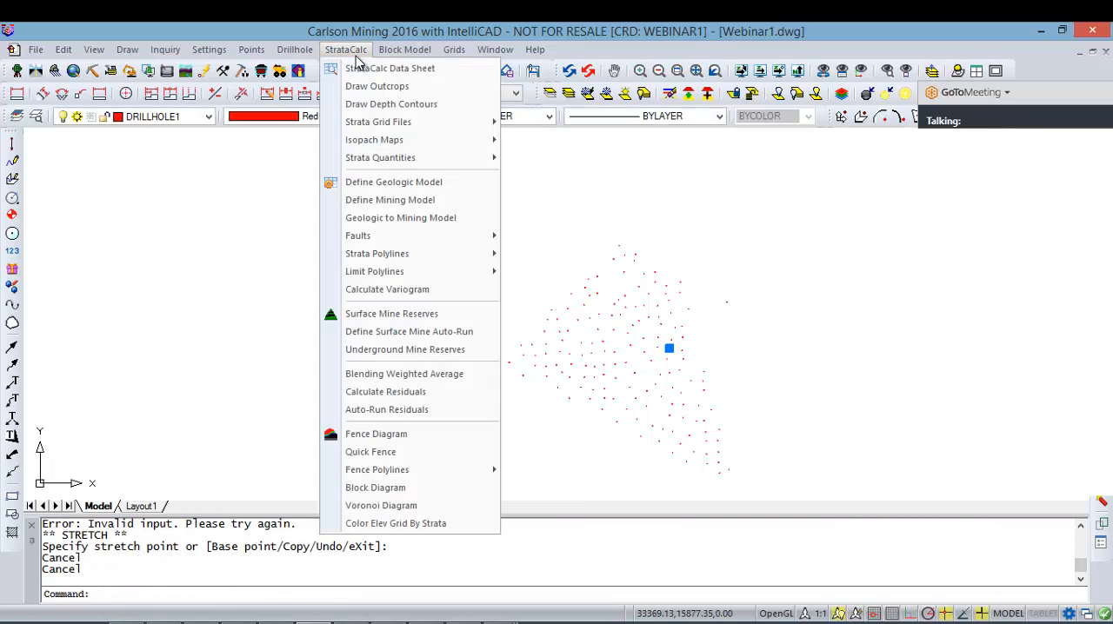
pyautogui.moveTo(294, 50)
pyautogui.moveTo(432, 241)
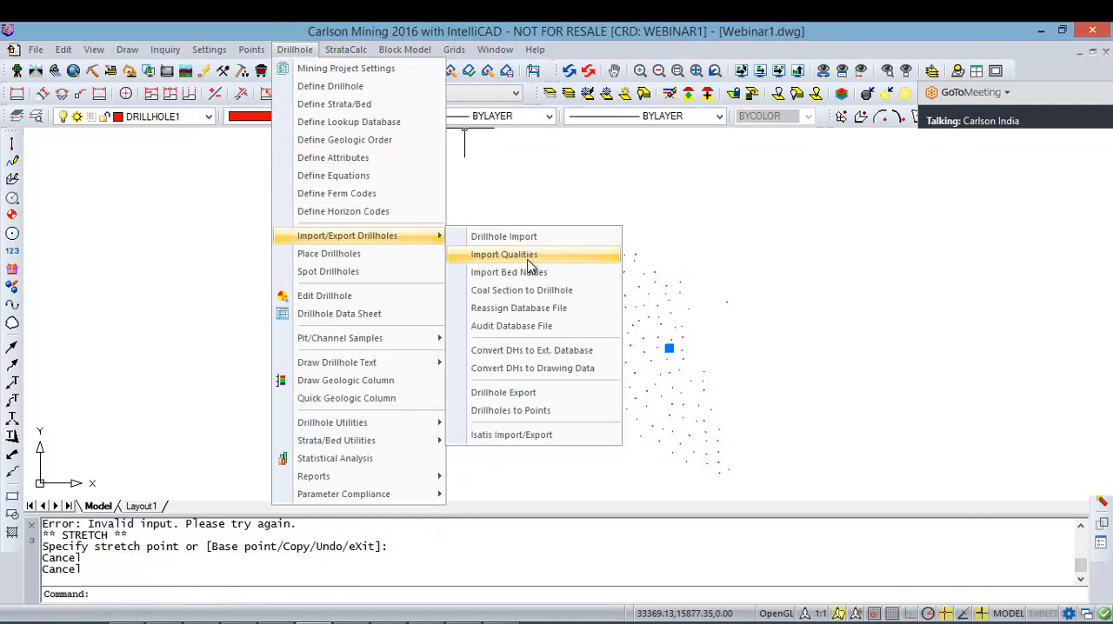
pyautogui.click(380, 169)
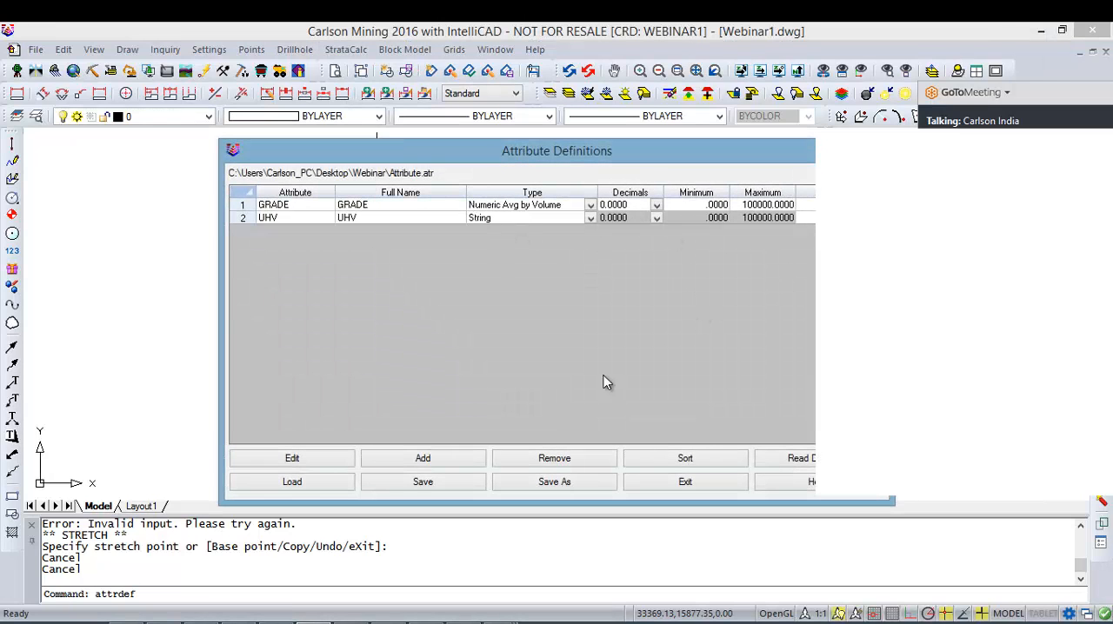
pyautogui.click(448, 489)
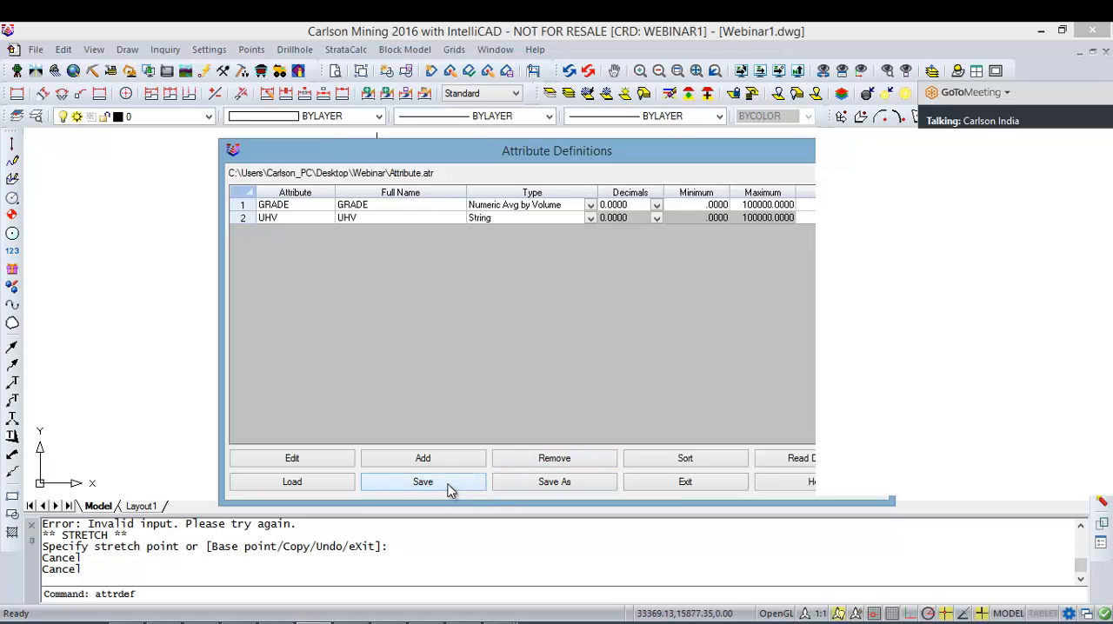
pyautogui.click(532, 485)
pyautogui.doubleClick(711, 233)
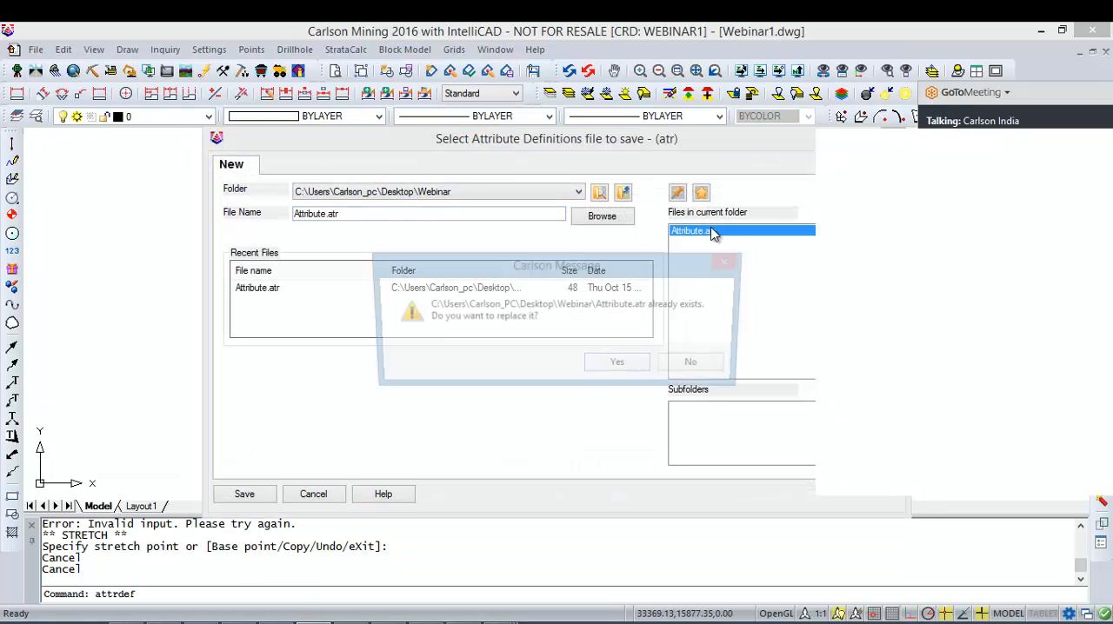
pyautogui.click(616, 372)
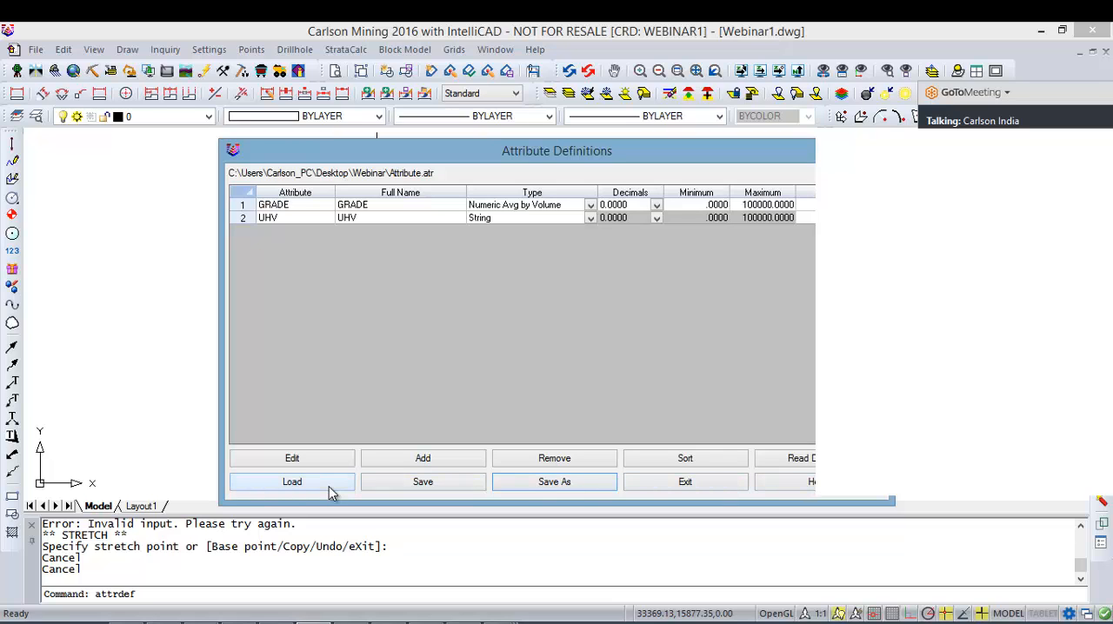
pyautogui.click(293, 482)
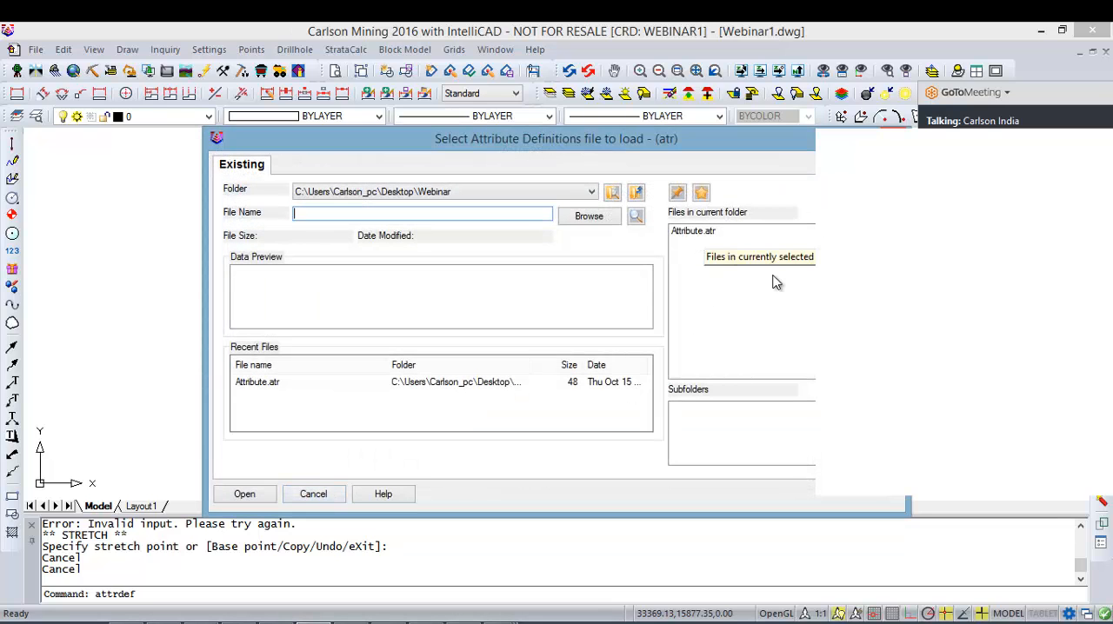
pyautogui.click(329, 494)
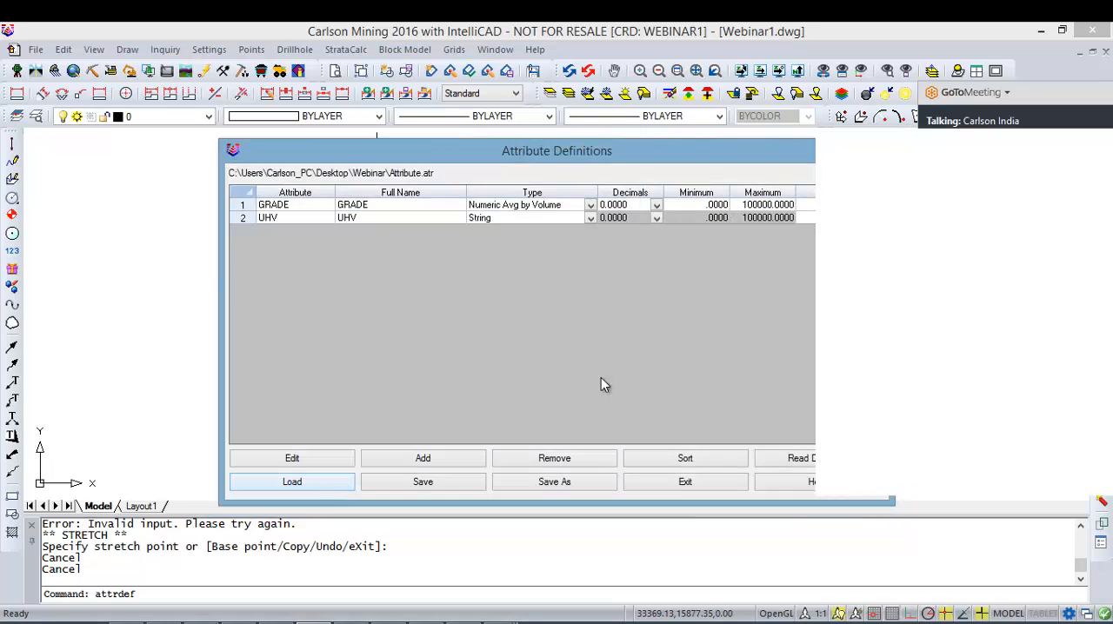
pyautogui.click(696, 485)
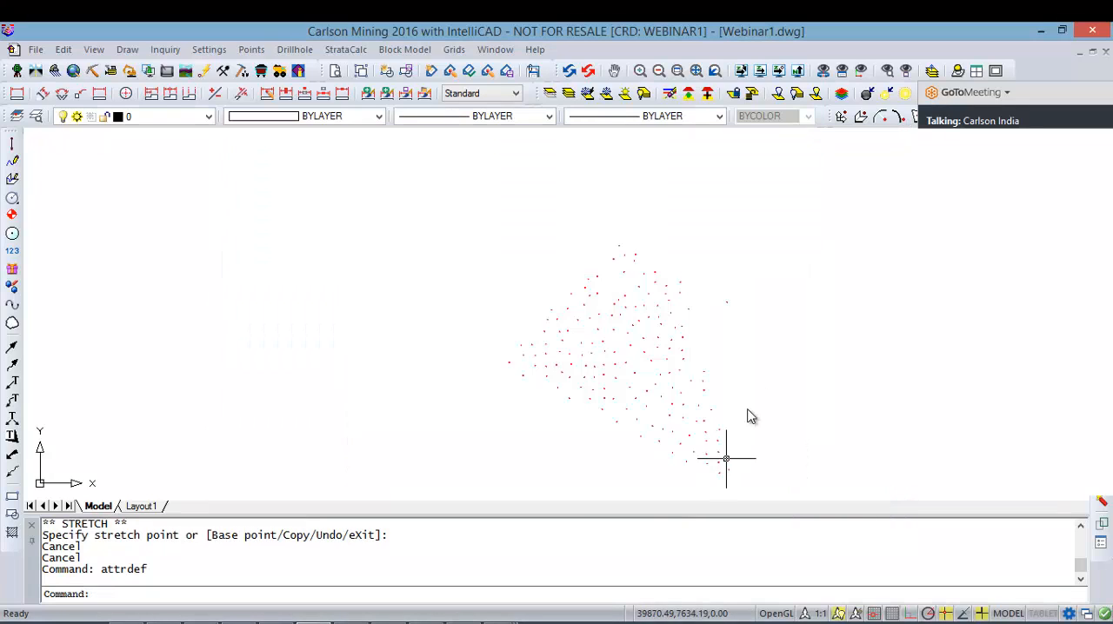
# Step: Import the qualities from SFOVER-carl.csv into all drillholes, comma-delimited with one header line skipped and the listed fields kept as they are
pyautogui.click(300, 51)
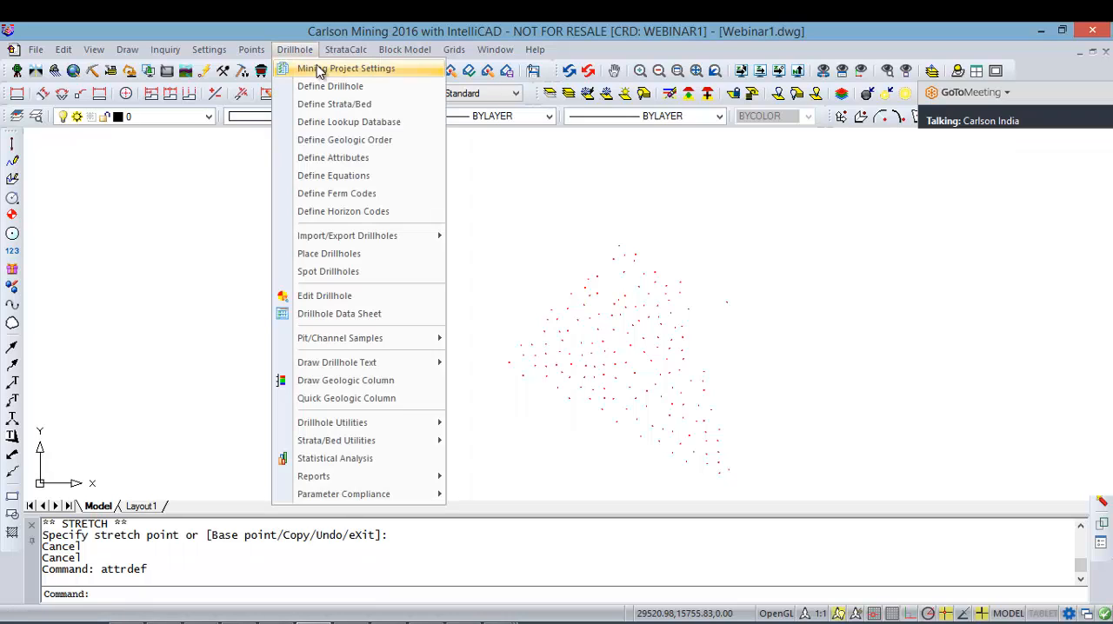
pyautogui.moveTo(416, 248)
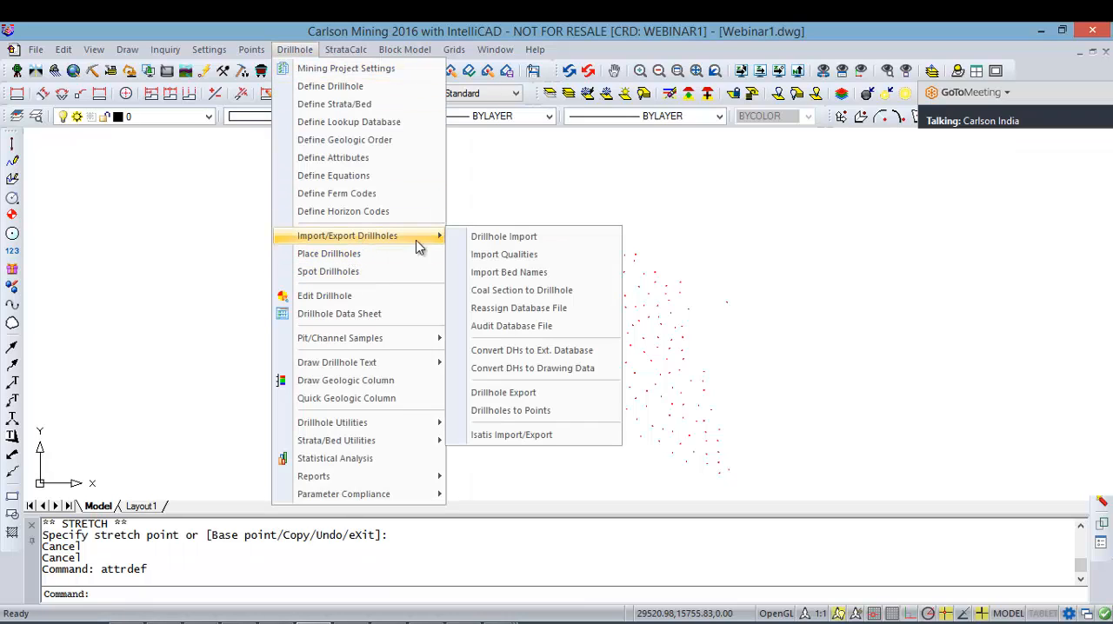
pyautogui.click(515, 255)
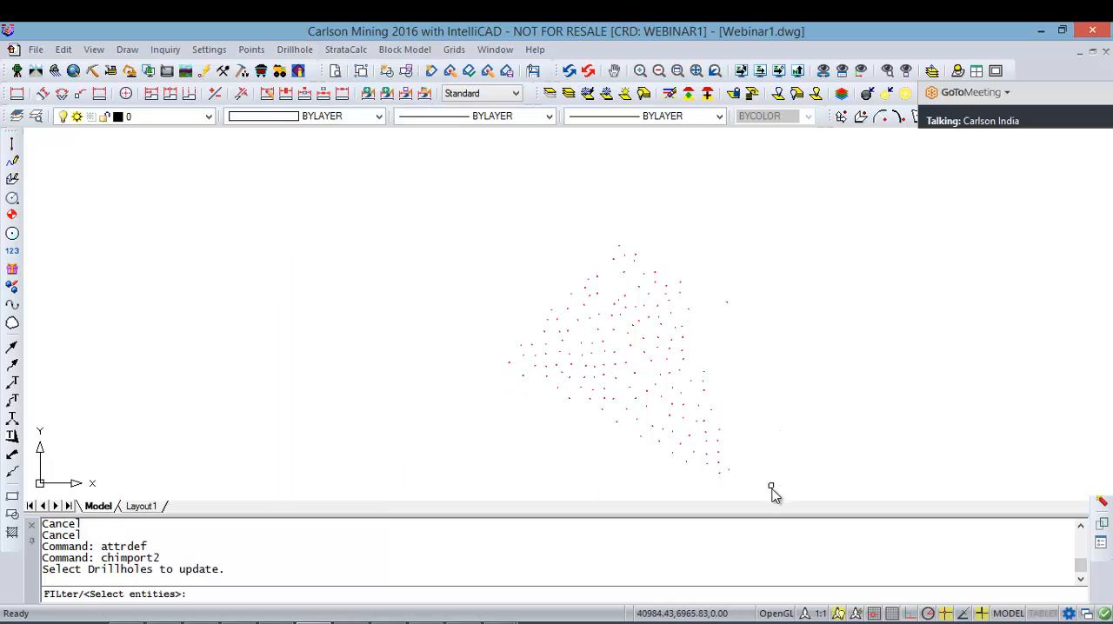
pyautogui.click(770, 489)
pyautogui.click(400, 222)
pyautogui.press('Return')
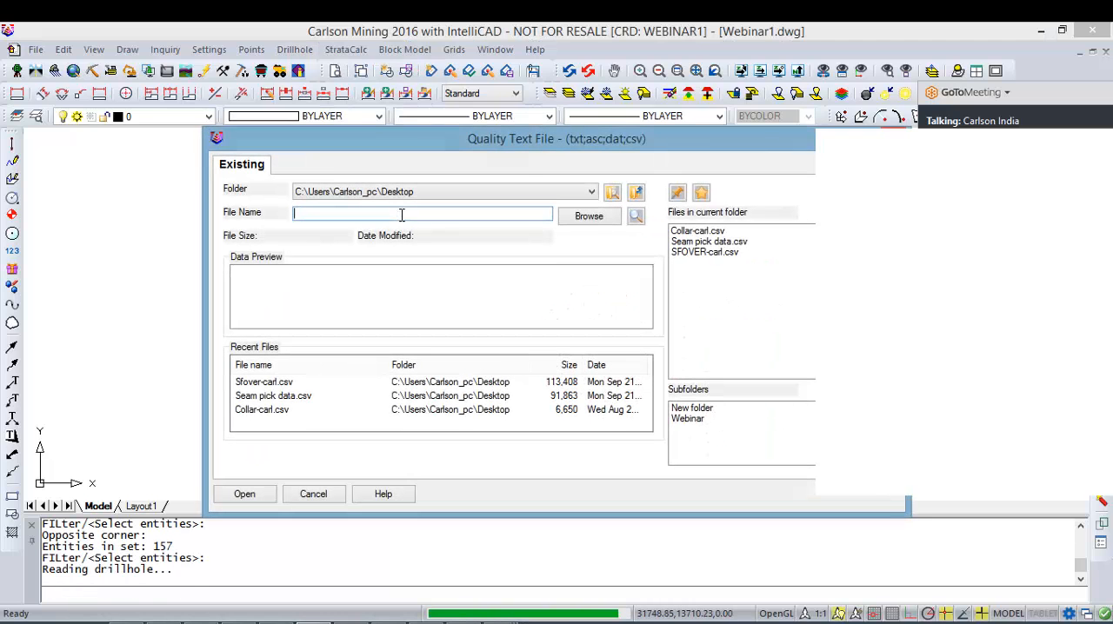
pyautogui.doubleClick(704, 252)
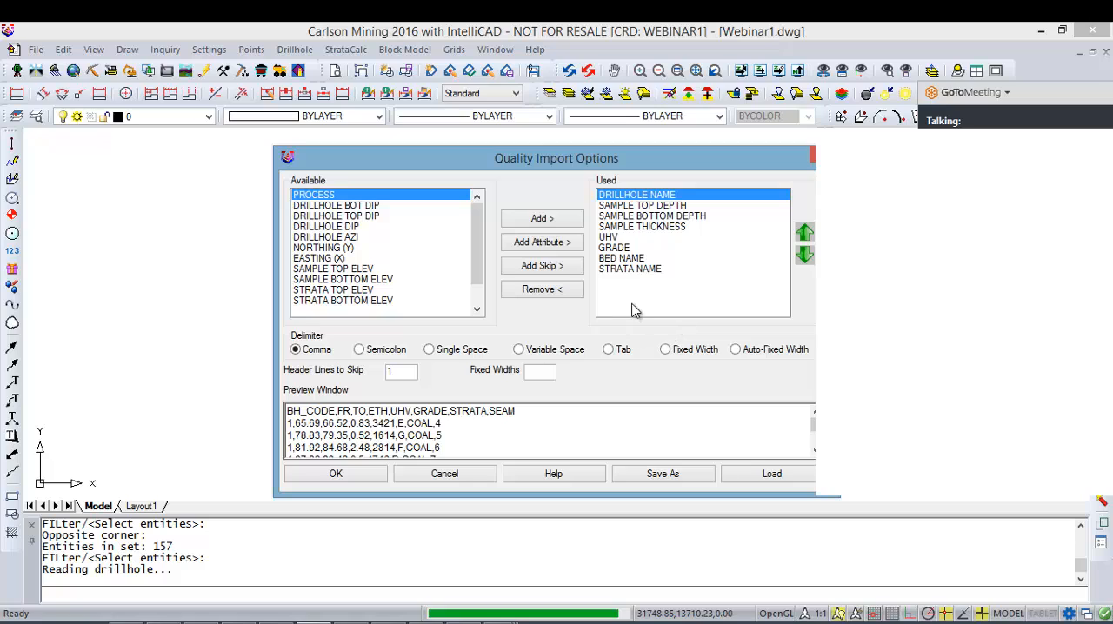
pyautogui.moveTo(518, 414); pyautogui.dragTo(159, 411)
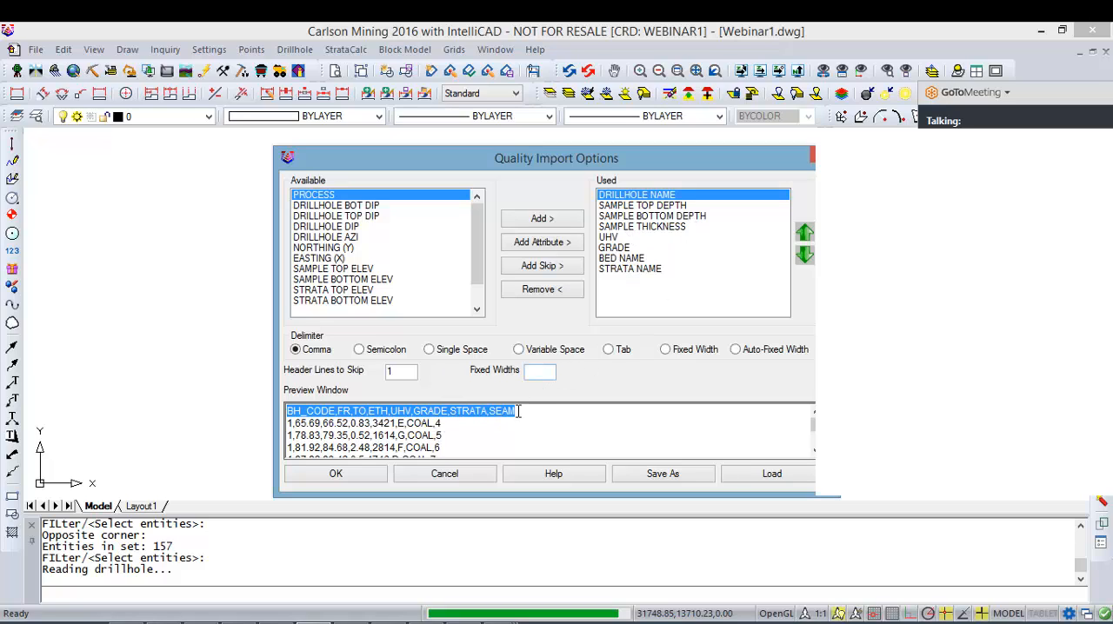
pyautogui.click(368, 476)
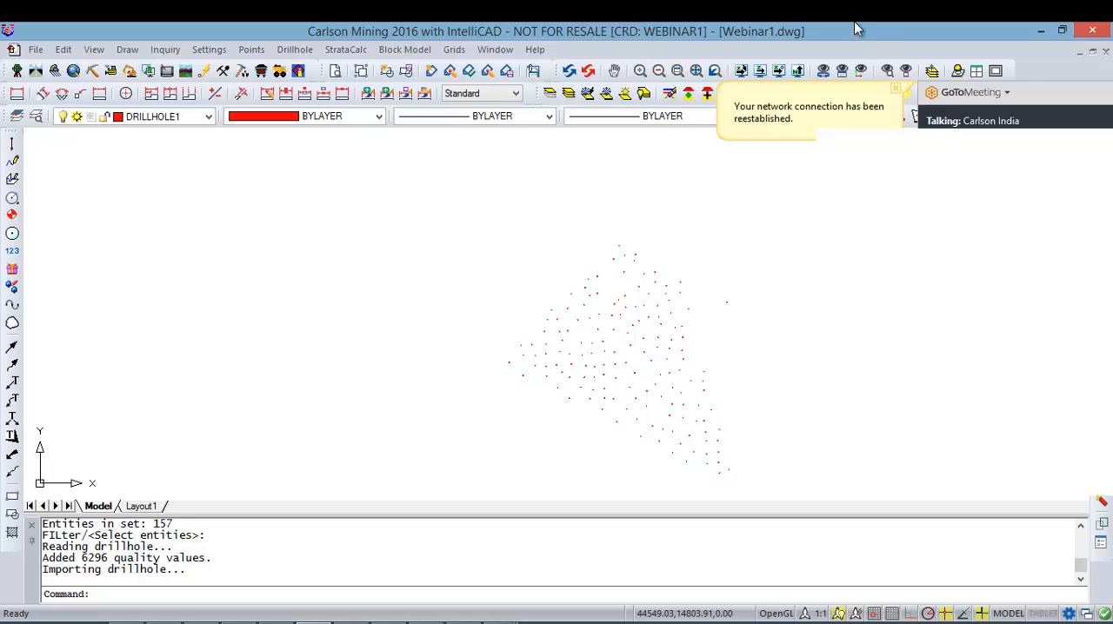
# Step: Load all drillholes of the drawing into the Drillhole Data Sheet
pyautogui.click(300, 49)
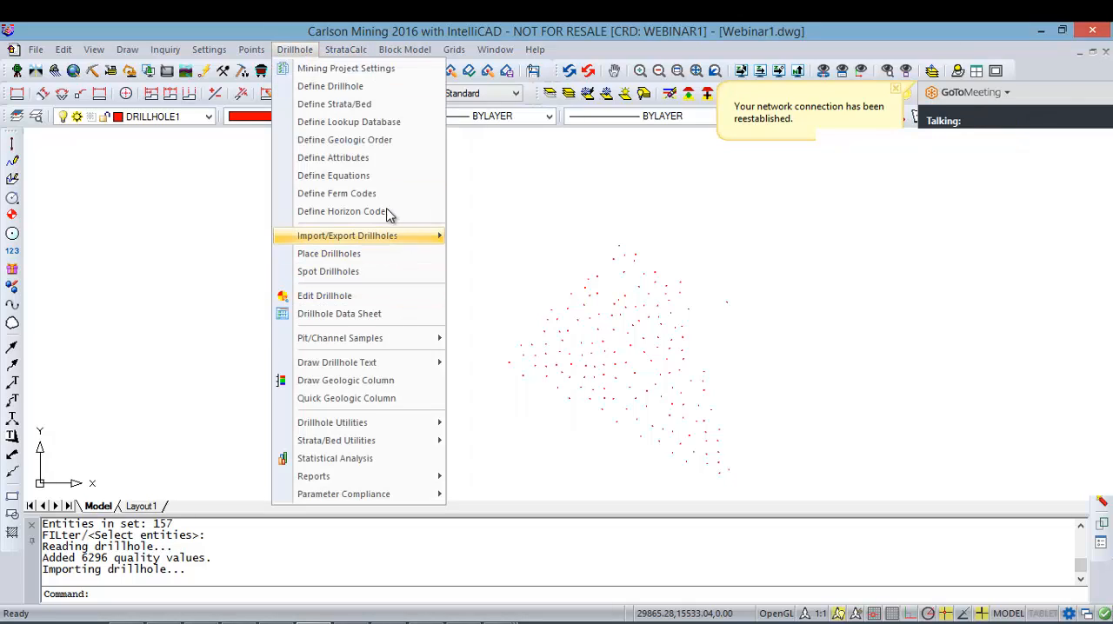
pyautogui.click(385, 314)
pyautogui.click(765, 485)
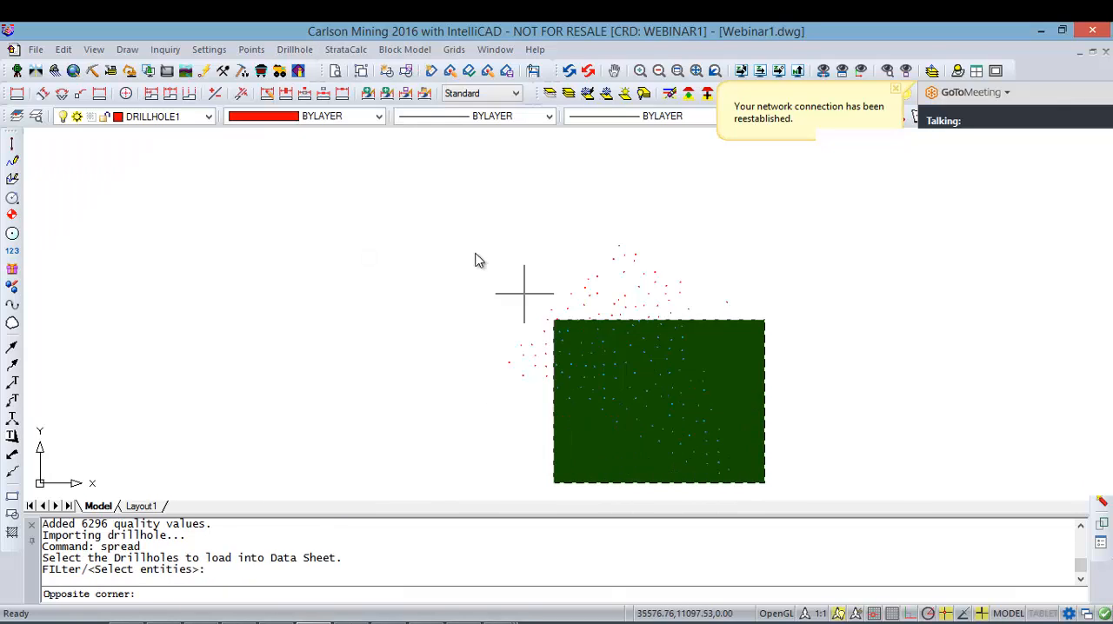
pyautogui.click(442, 224)
pyautogui.press('Return')
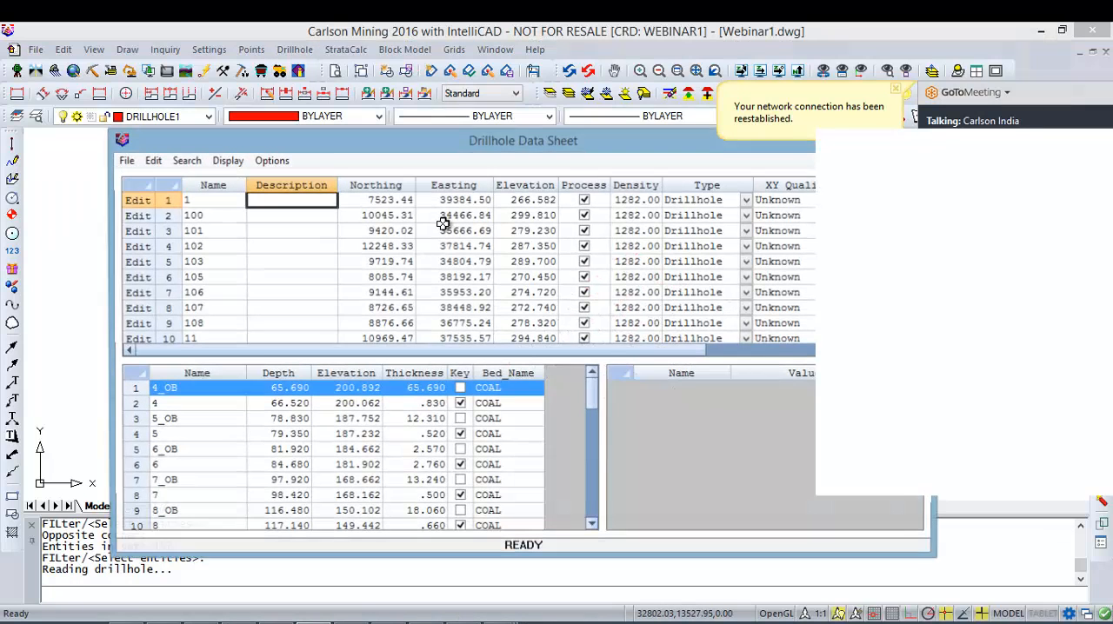
# Step: Check the UHV and GRADE values of strata 4, 5, 6, 7, 8 and 11 in drillhole 1, and close without updating the drillholes
pyautogui.click(234, 402)
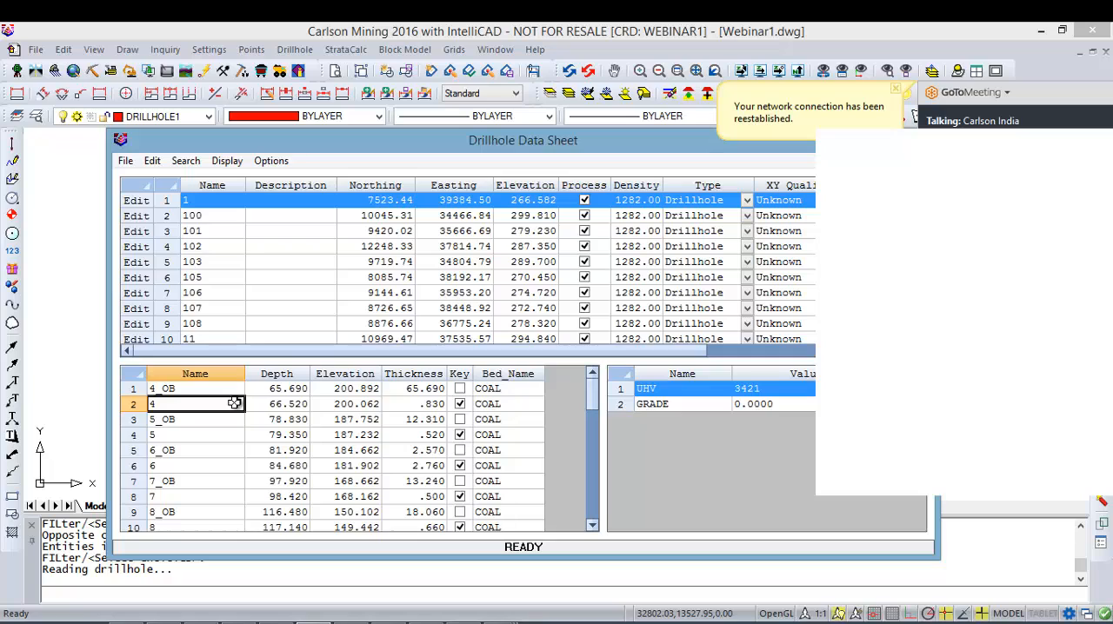
pyautogui.click(184, 435)
pyautogui.click(189, 466)
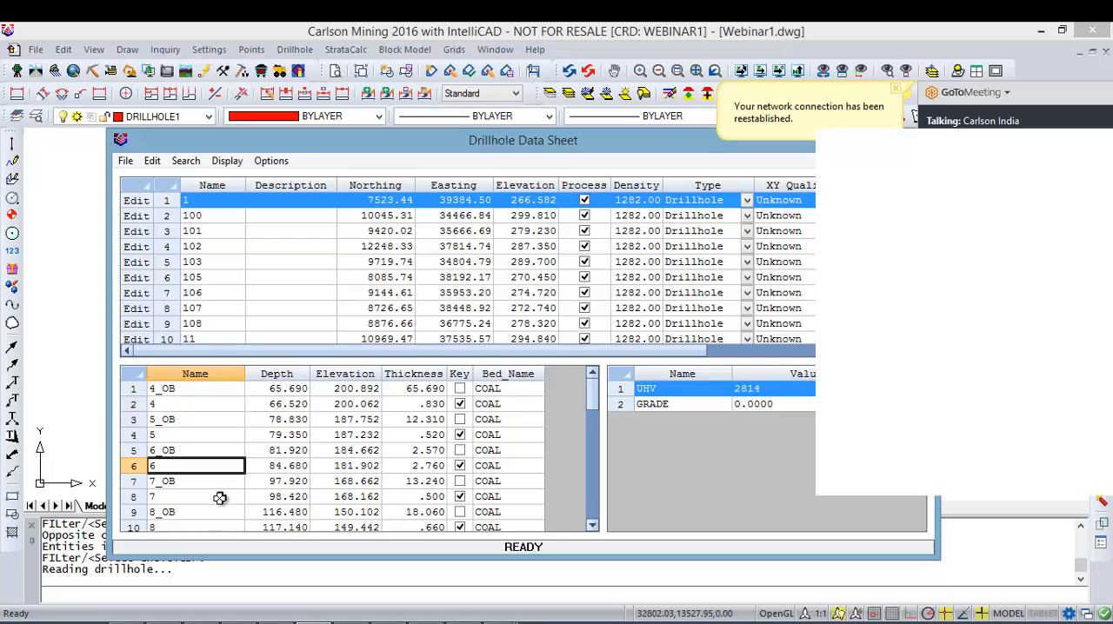
pyautogui.click(220, 497)
pyautogui.click(210, 522)
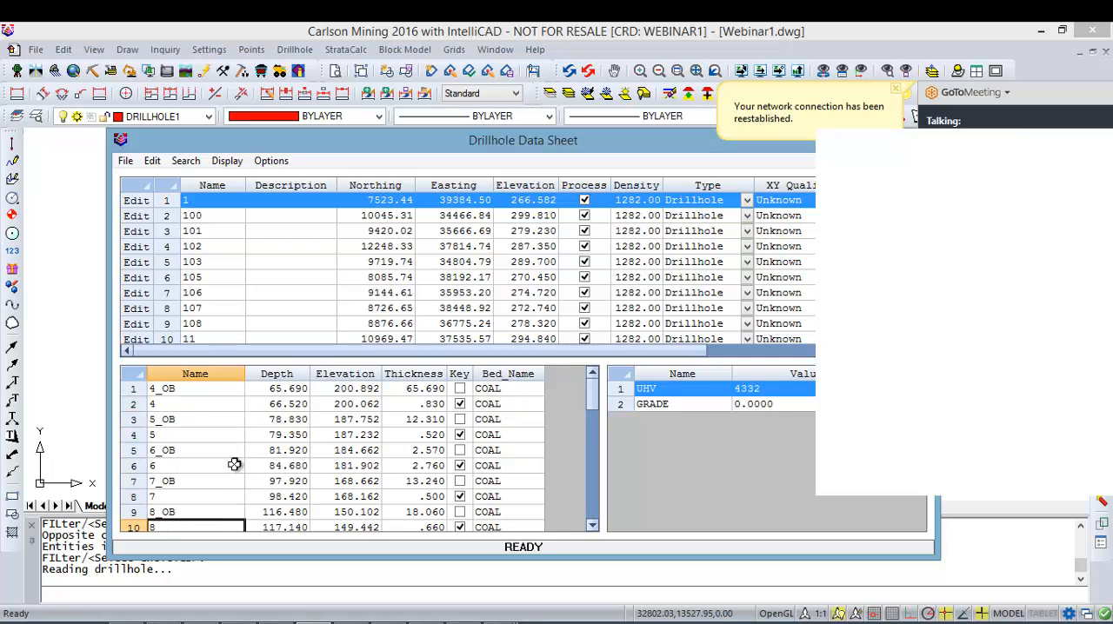
pyautogui.scroll(-3, 235, 465)
pyautogui.click(199, 483)
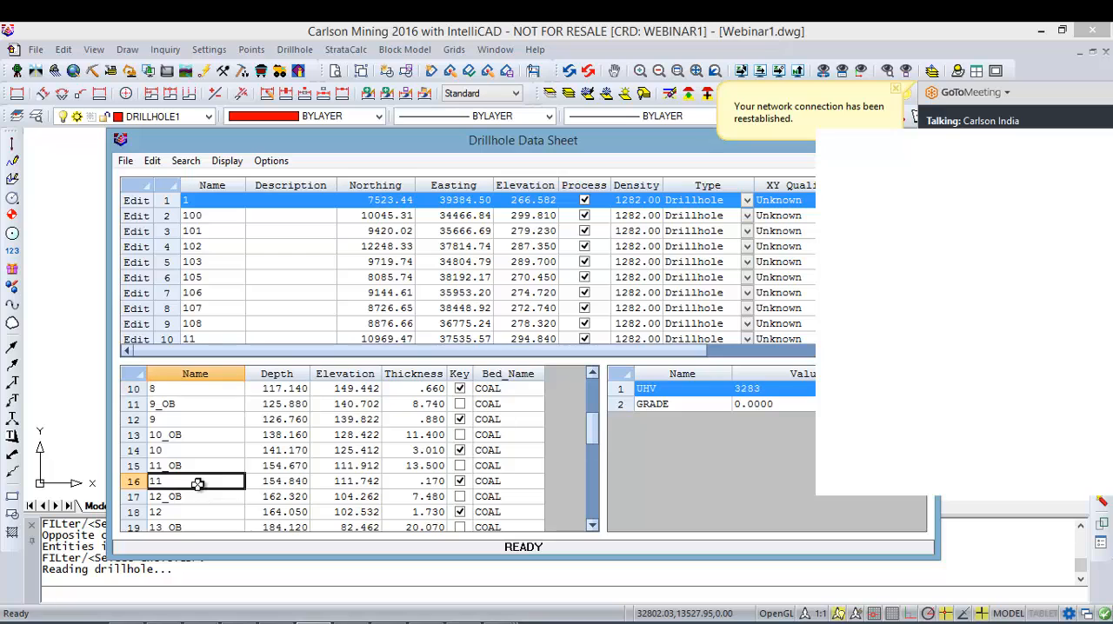
pyautogui.click(753, 405)
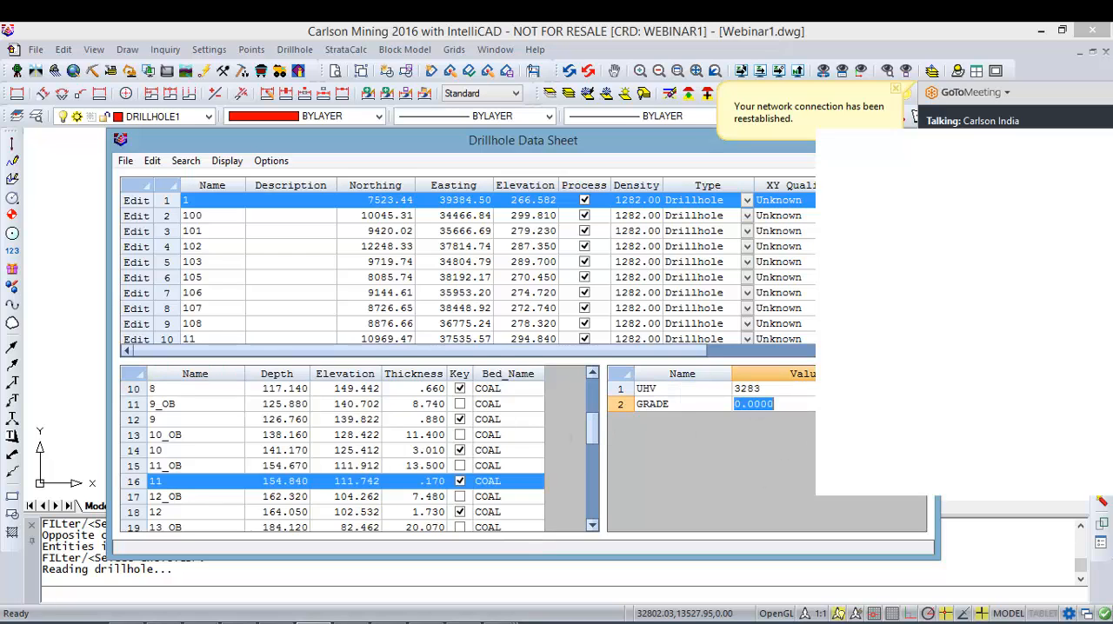
pyautogui.moveTo(783, 140); pyautogui.dragTo(708, 157)
pyautogui.click(845, 154)
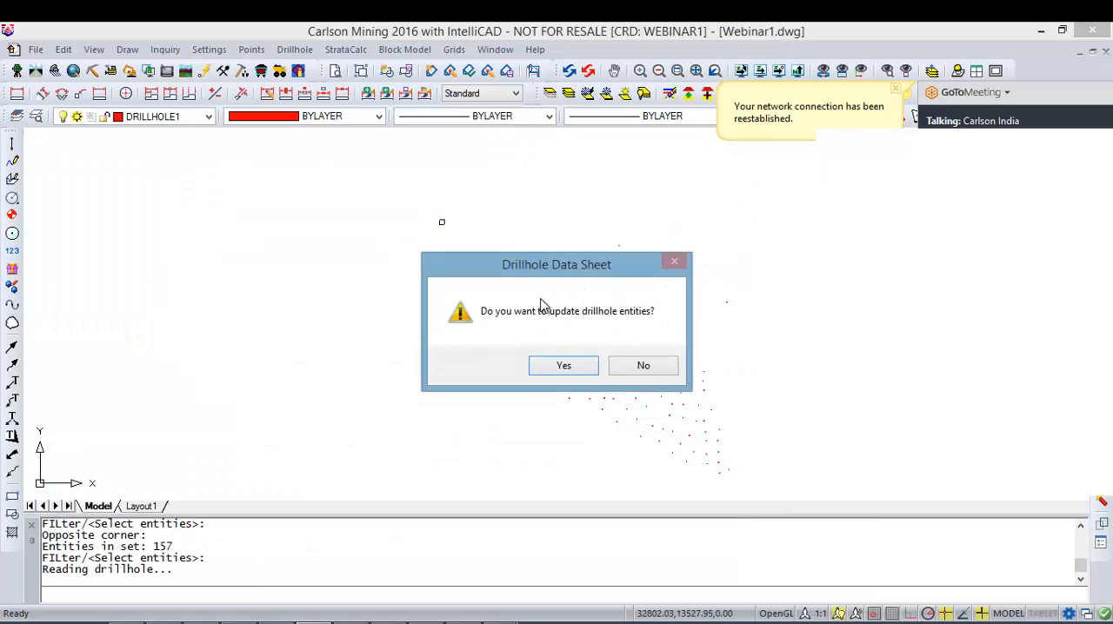
pyautogui.click(644, 365)
# Step: Undo the quality import on the drillholes
pyautogui.click(794, 318)
pyautogui.click(788, 304)
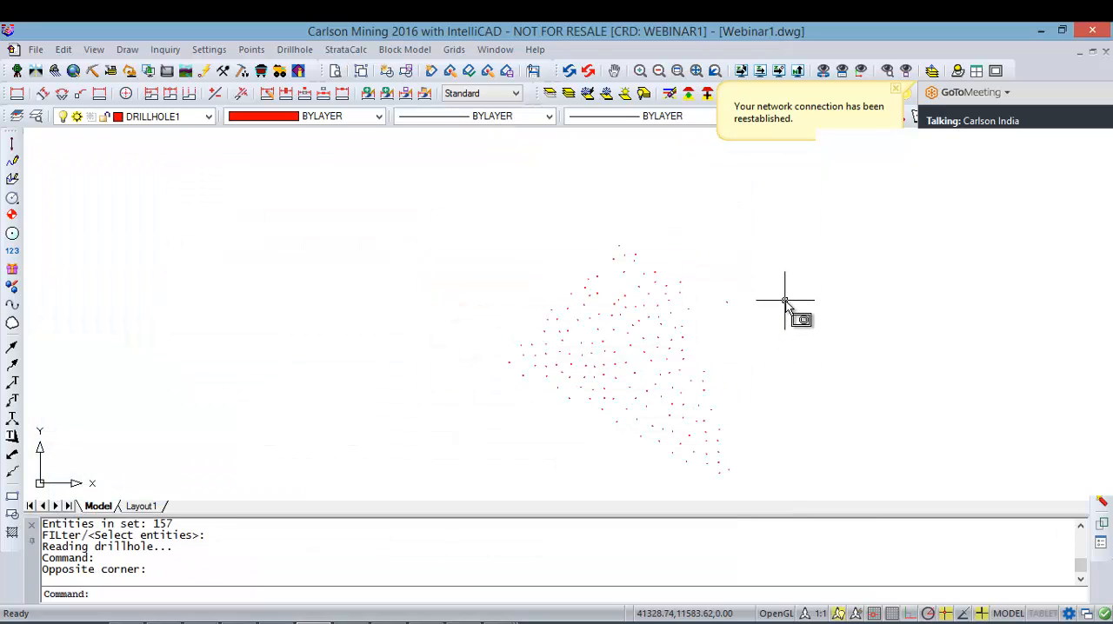
pyautogui.hotkey('ctrl', 'z')
pyautogui.hotkey('ctrl', 'z')
pyautogui.hotkey('ctrl', 'z')
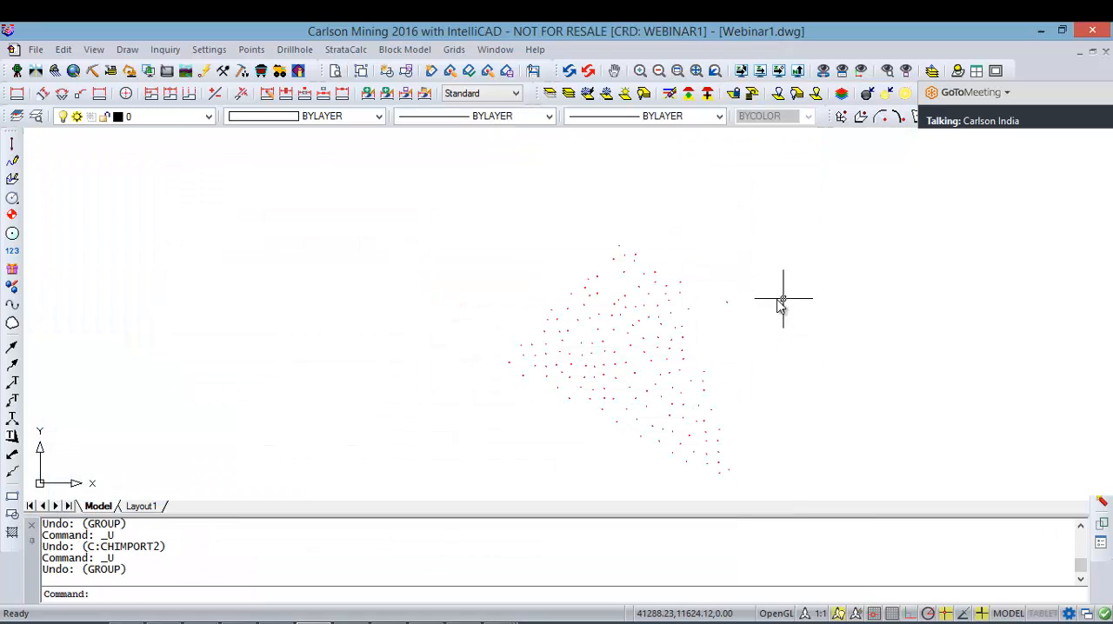
# Step: Reopen the attribute definitions, look at the type choices for UHV, and read the attributes from all drillholes
pyautogui.click(306, 53)
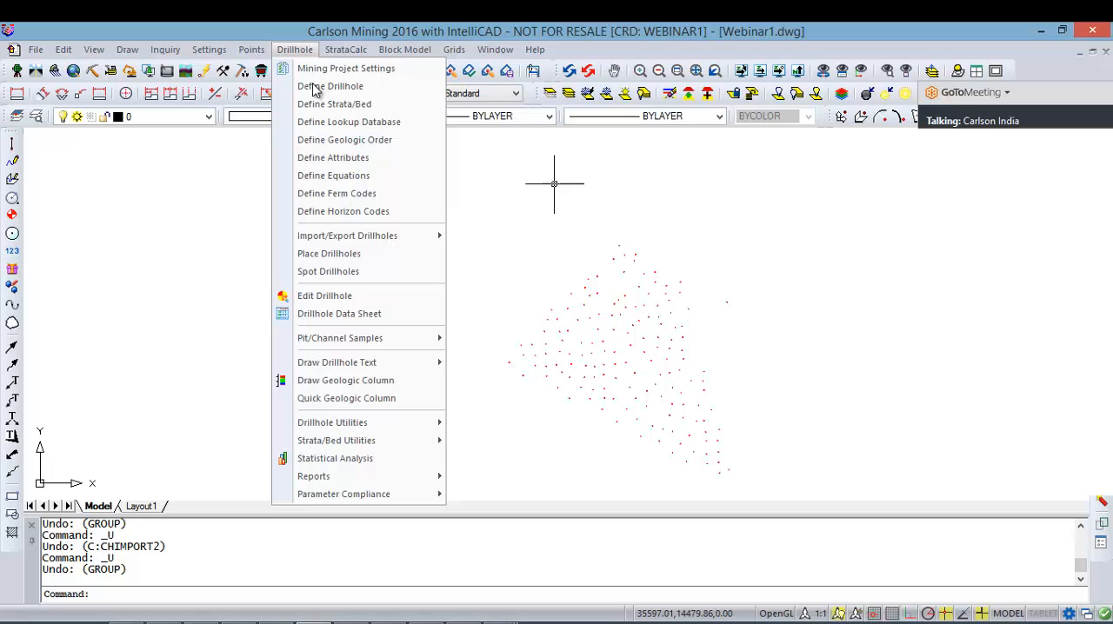
pyautogui.click(375, 163)
pyautogui.click(713, 219)
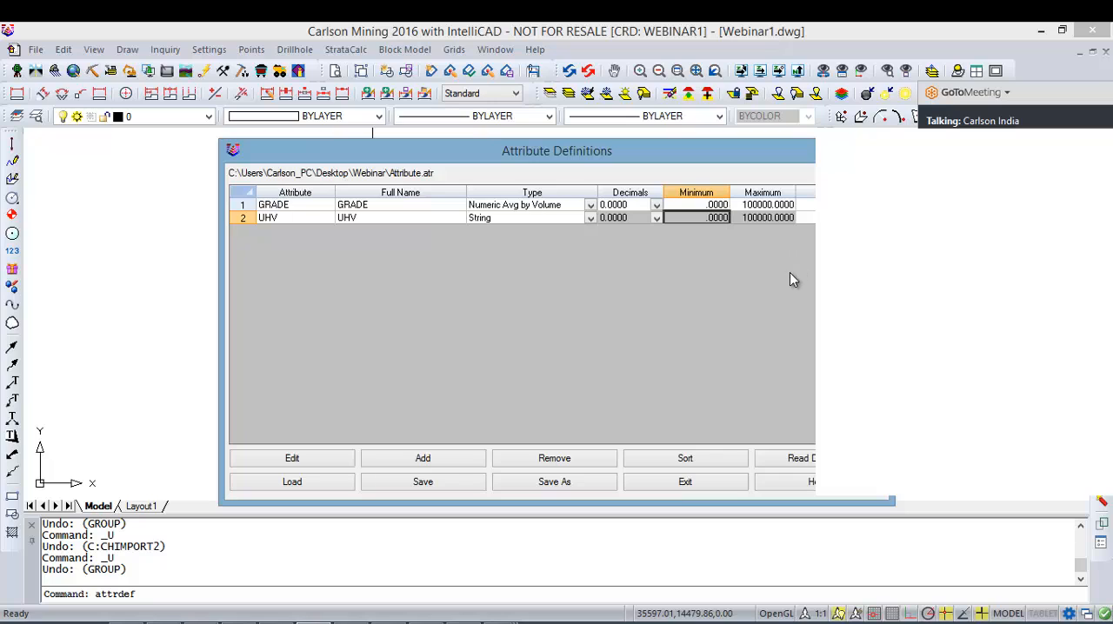
pyautogui.click(520, 218)
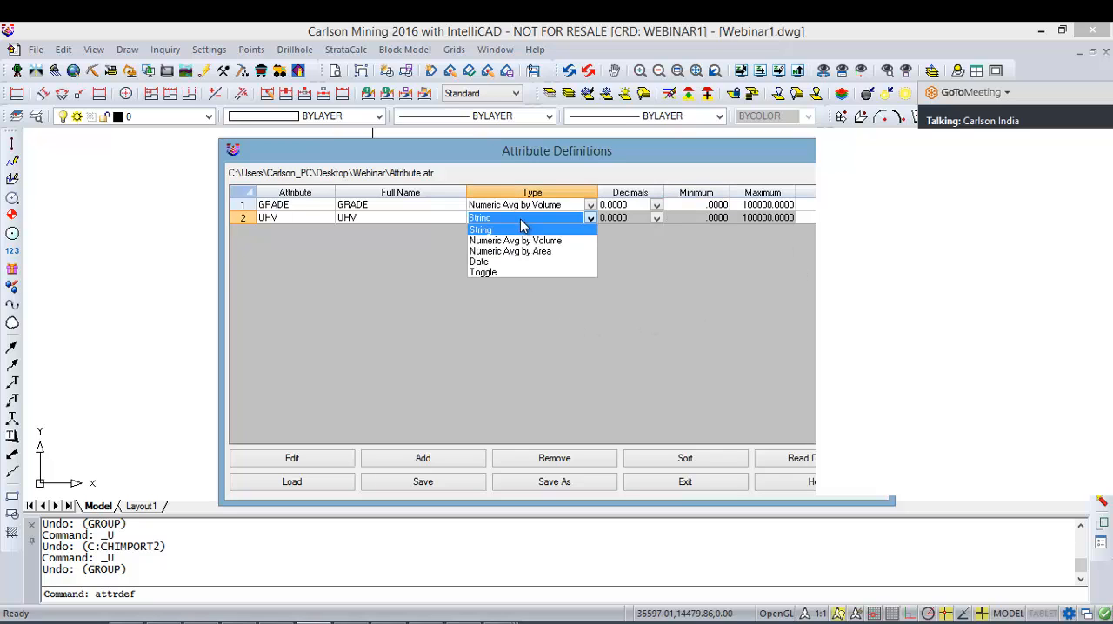
pyautogui.click(705, 386)
pyautogui.click(798, 460)
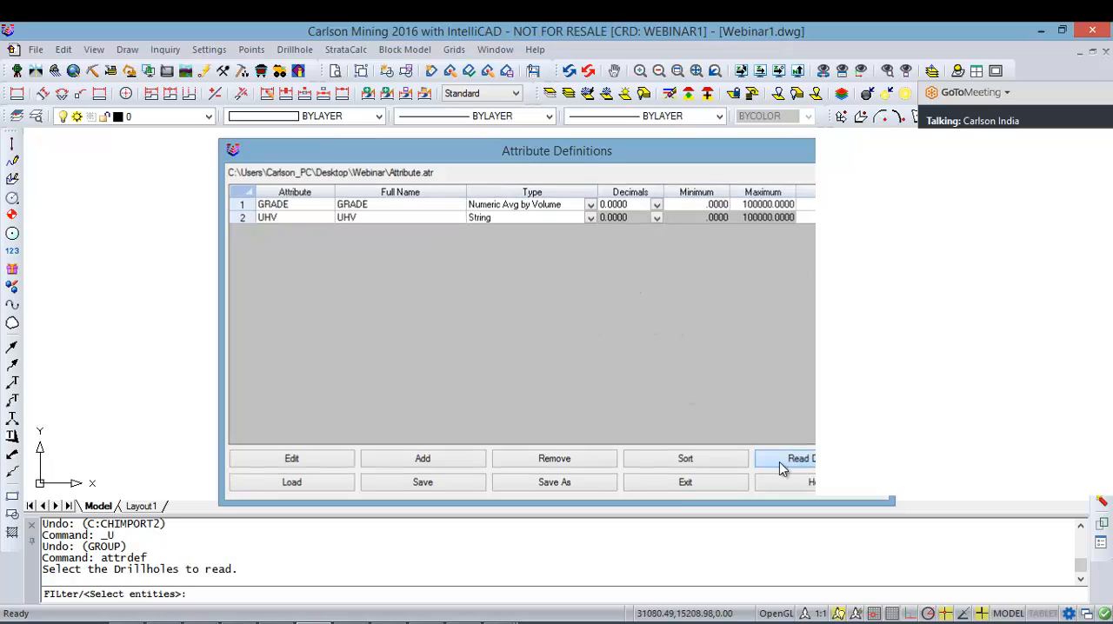
pyautogui.click(745, 483)
pyautogui.click(445, 238)
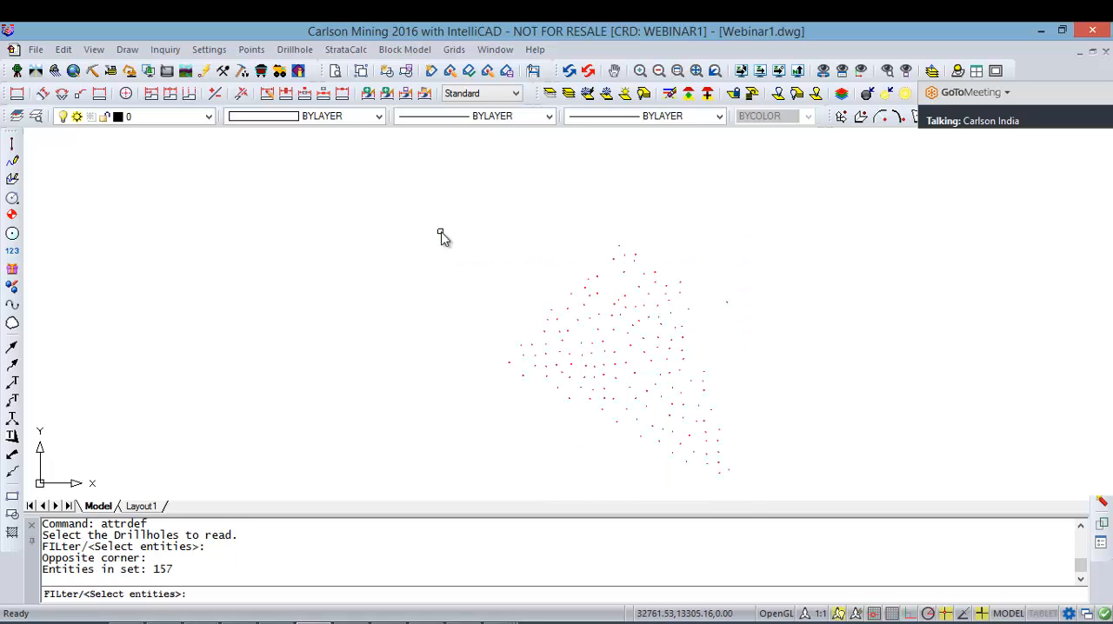
pyautogui.press('Return')
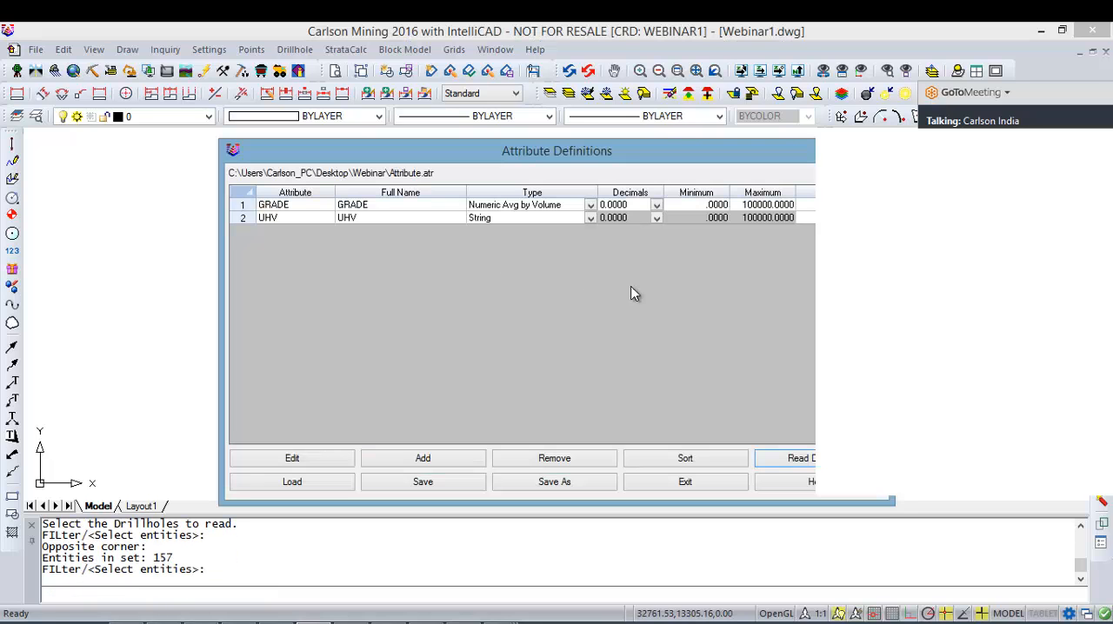
# Step: Save the attribute definitions over Attribute.atr again after reading the drillholes, and leave the definitions
pyautogui.click(517, 485)
pyautogui.doubleClick(692, 235)
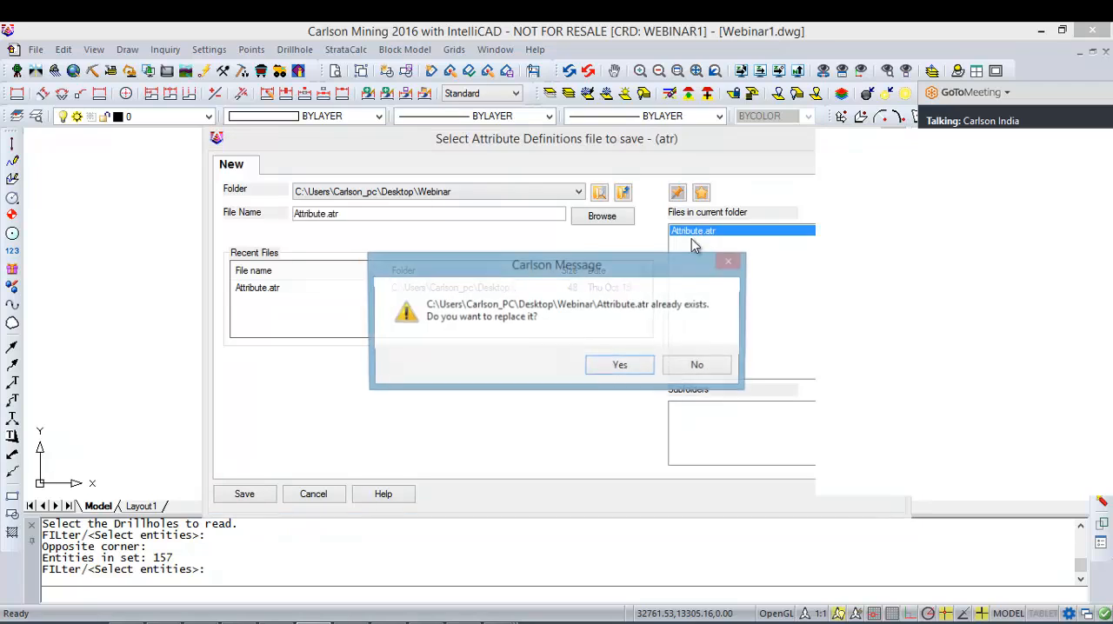
pyautogui.click(619, 365)
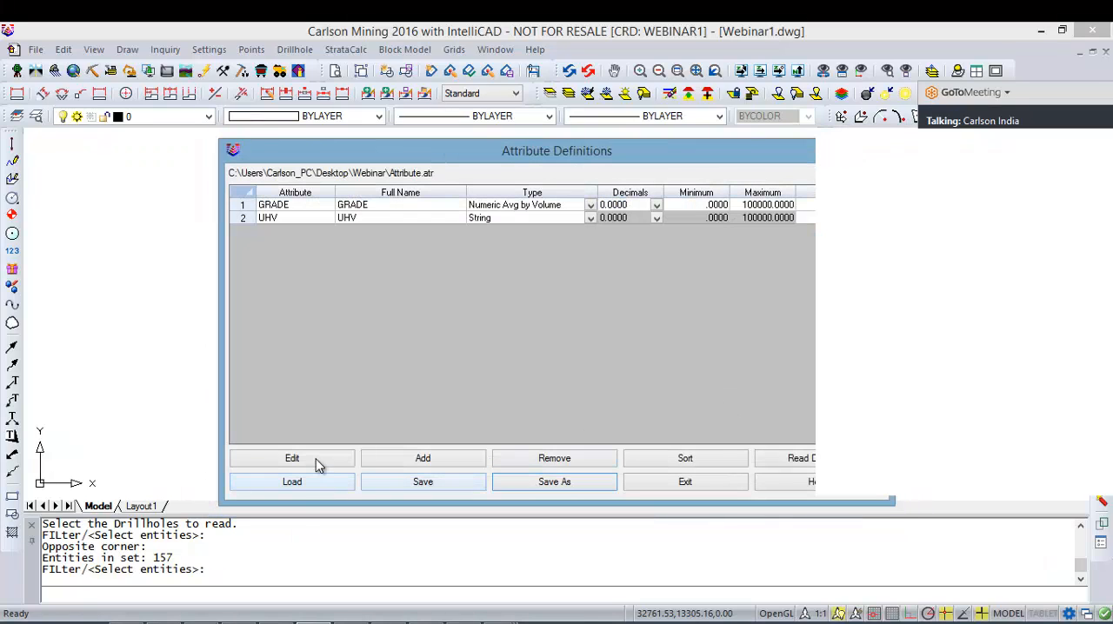
pyautogui.click(683, 482)
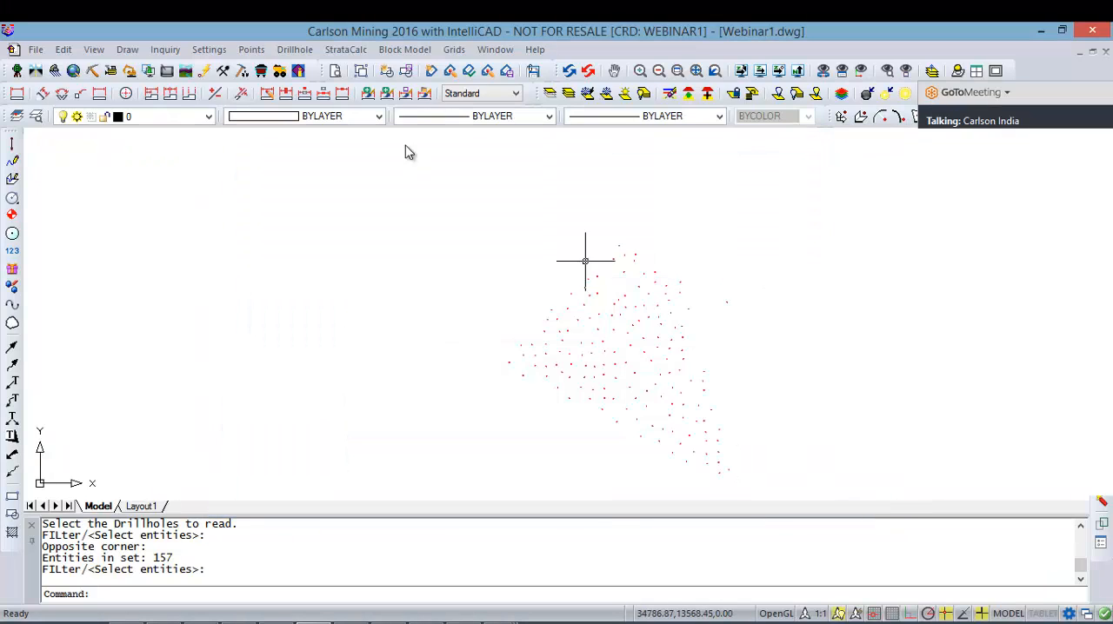
# Step: Import the qualities from SFOVER-carl.csv into all drillholes again, keeping the current comma-delimited field layout with one header line skipped
pyautogui.rightClick(424, 230)
pyautogui.moveTo(541, 259)
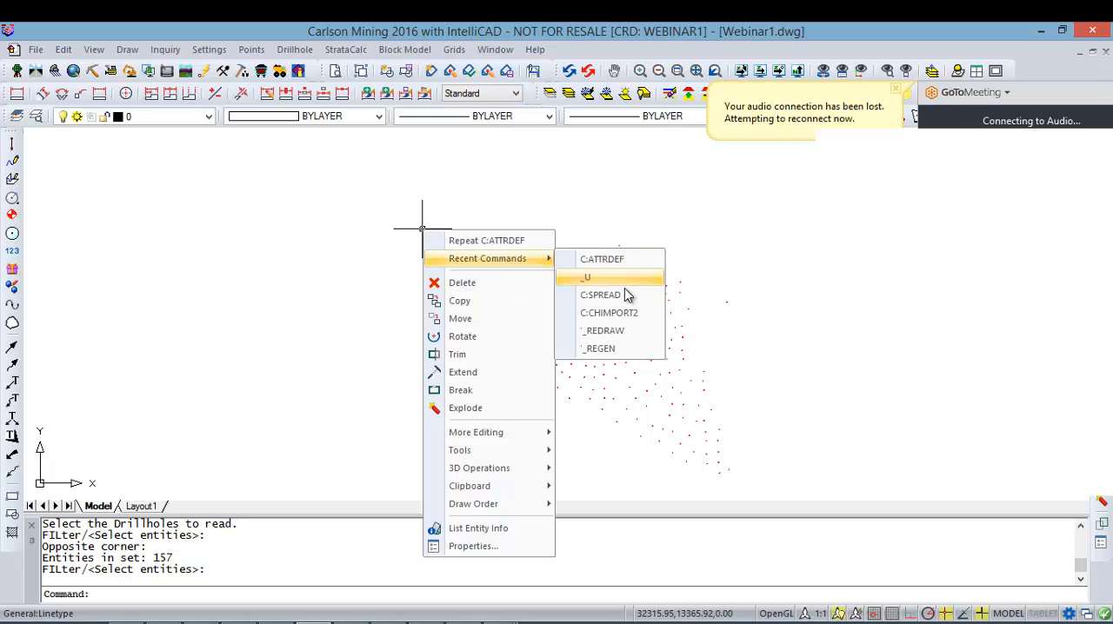
pyautogui.click(609, 313)
pyautogui.click(761, 495)
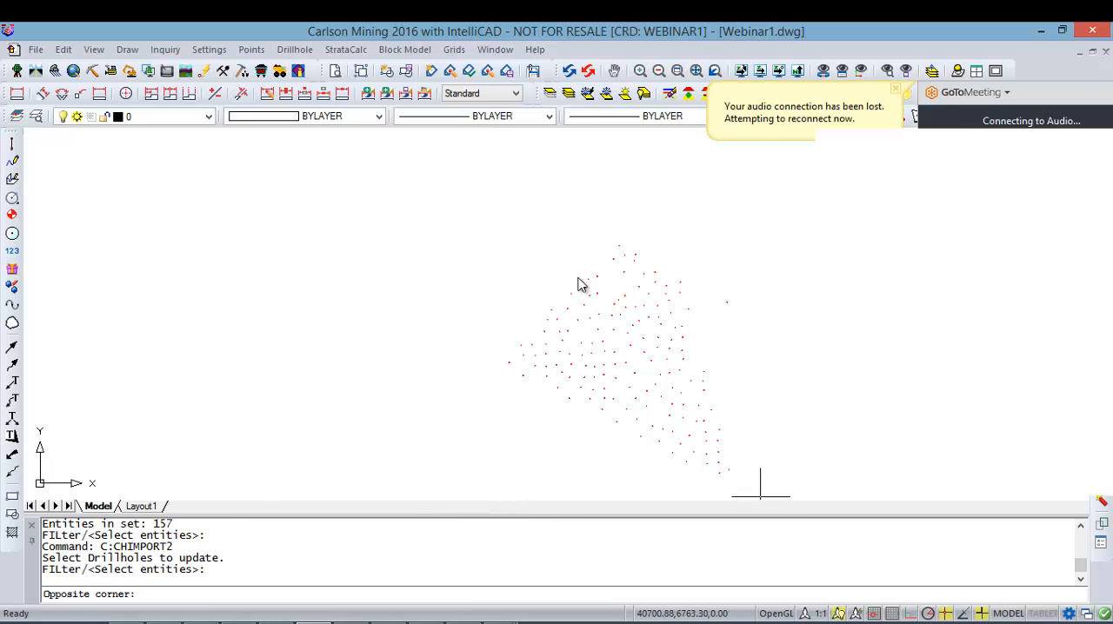
pyautogui.click(415, 156)
pyautogui.press('Return')
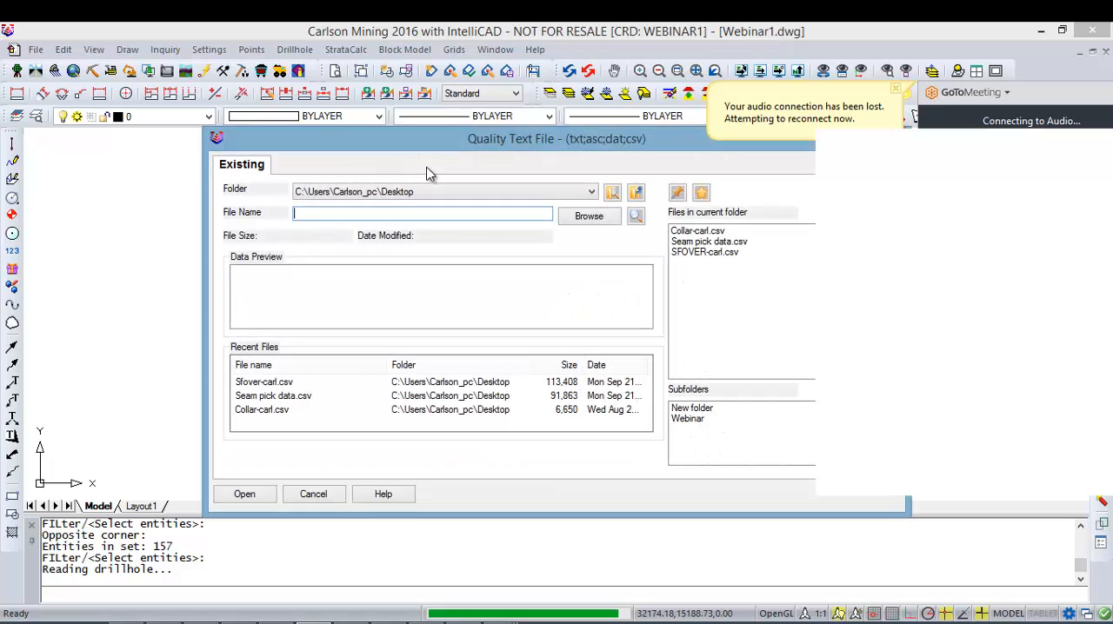
pyautogui.doubleClick(737, 252)
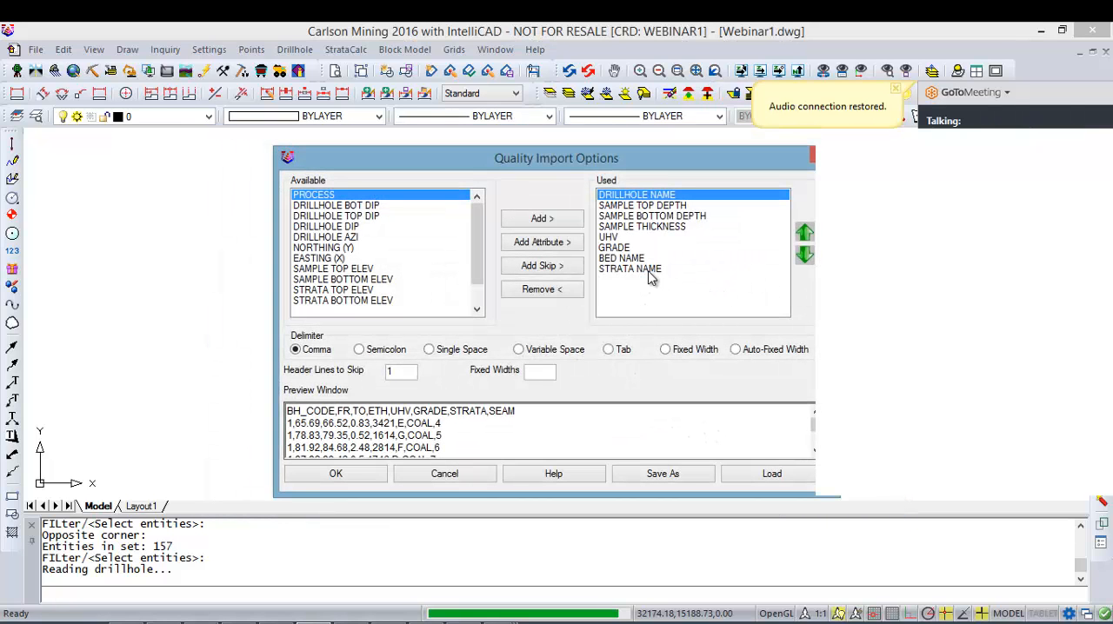
pyautogui.click(336, 474)
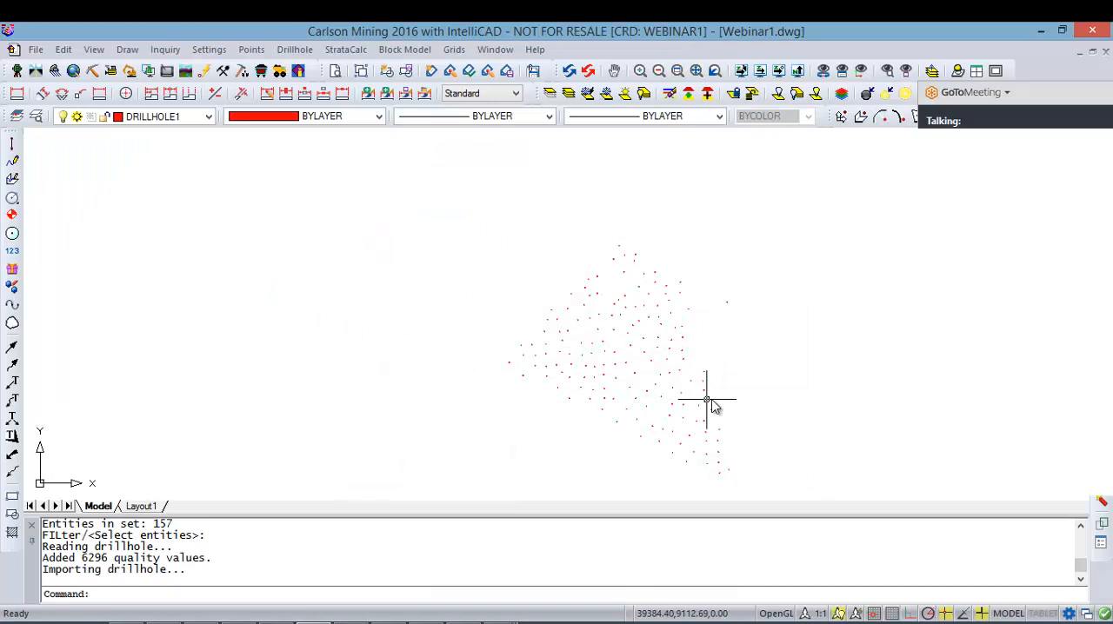
# Step: Inspect the attributes of drillhole 128 with strata 4 and 5 selected, and close the drillhole without saving
pyautogui.scroll(5, 698, 365)
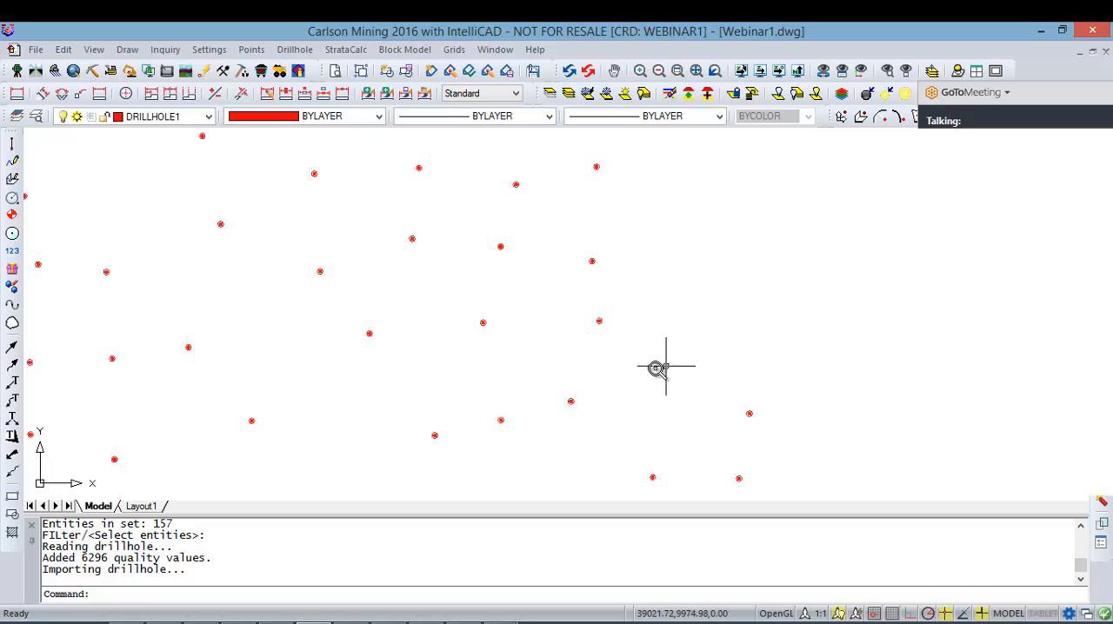
pyautogui.doubleClick(603, 325)
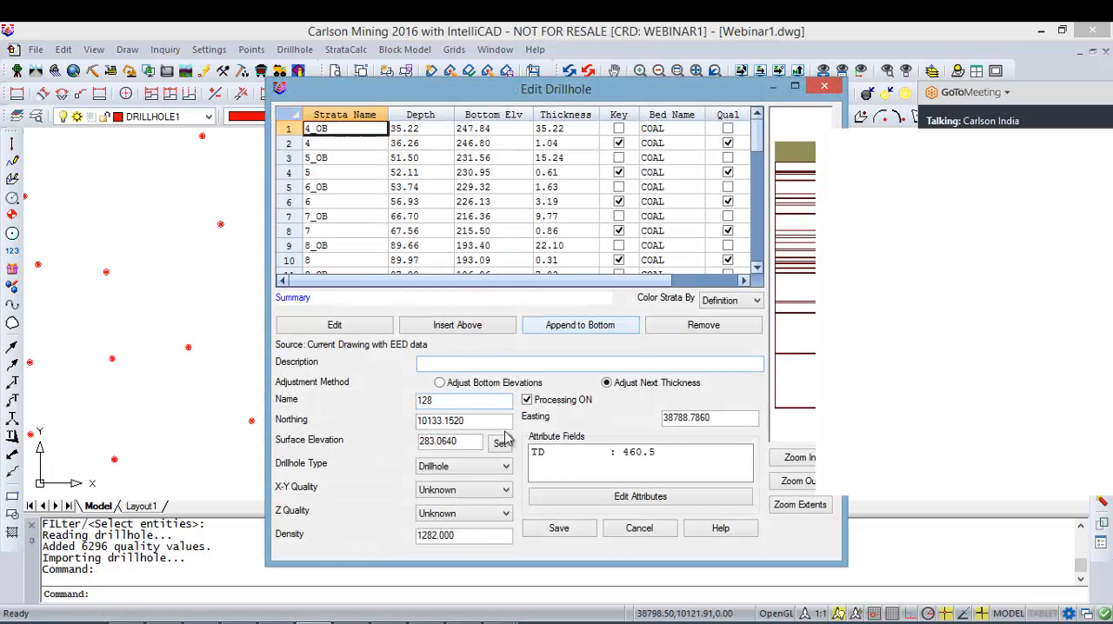
pyautogui.click(340, 146)
pyautogui.click(615, 498)
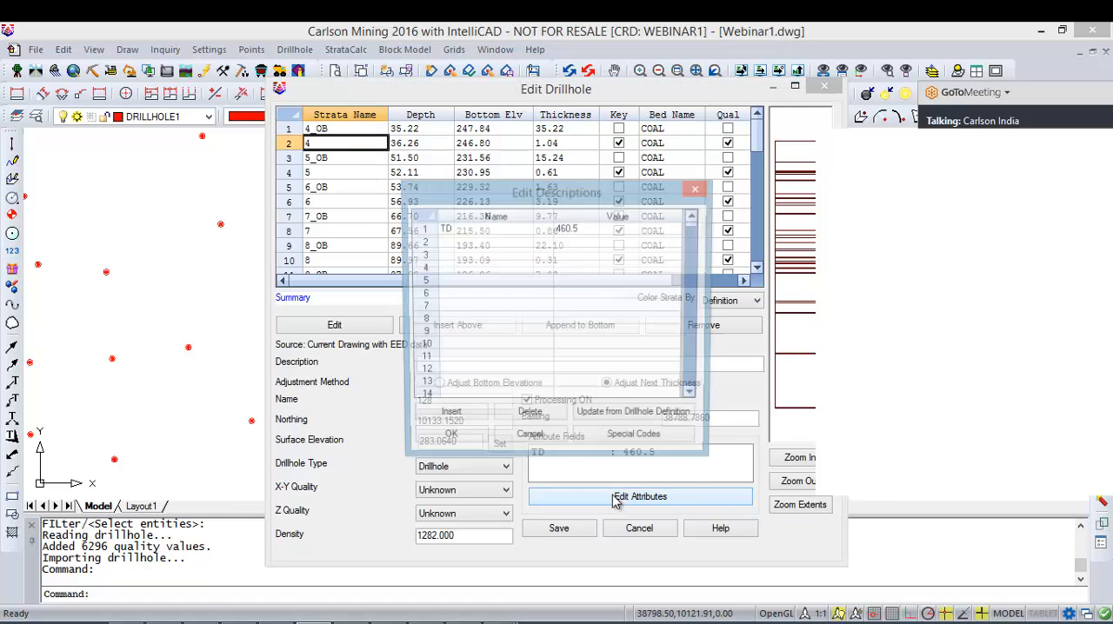
pyautogui.click(697, 189)
pyautogui.click(339, 202)
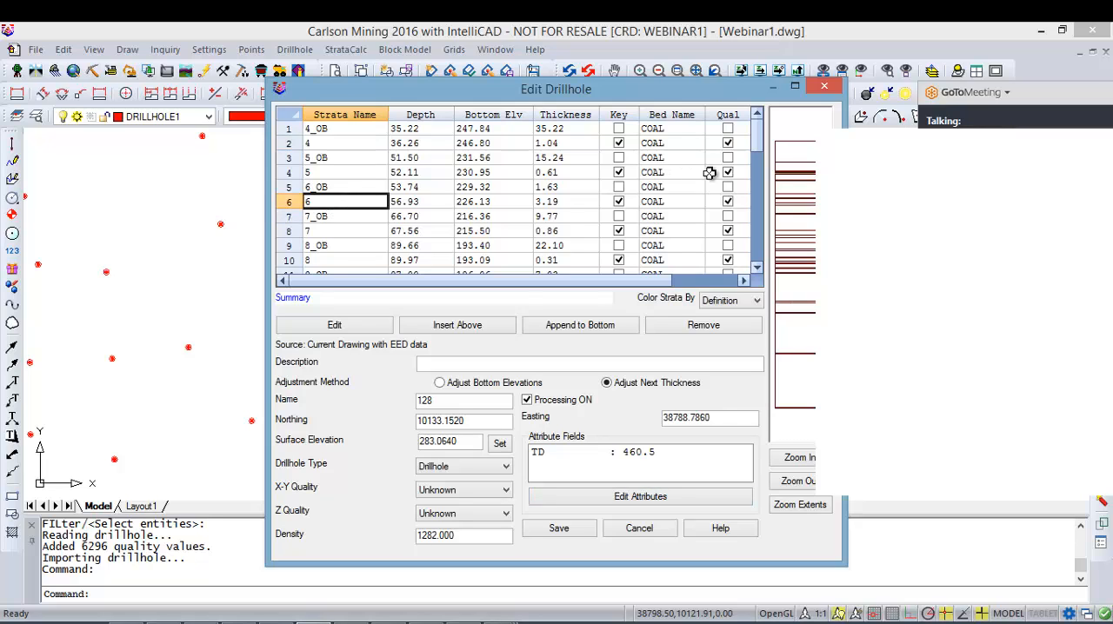
pyautogui.click(321, 173)
pyautogui.click(643, 499)
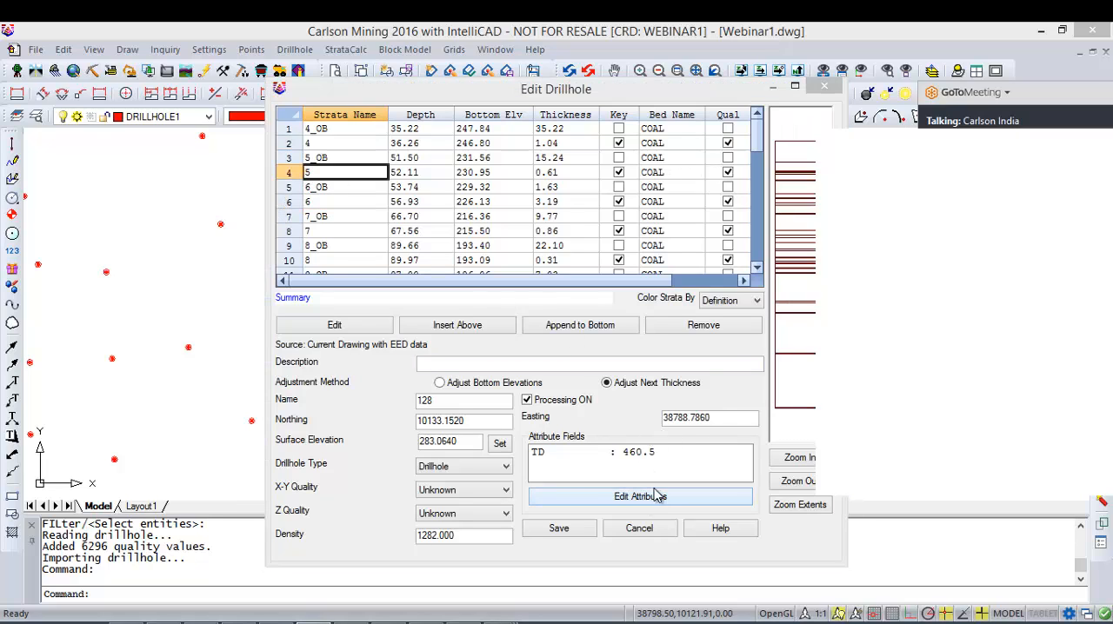
pyautogui.click(697, 189)
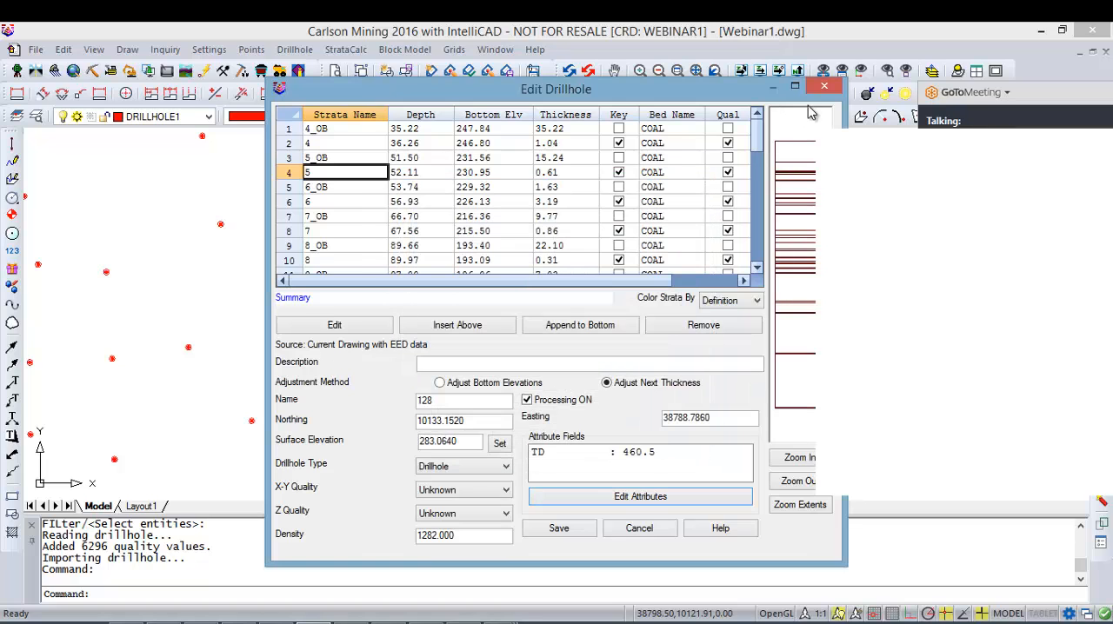
pyautogui.press('Escape')
pyautogui.rightClick(377, 289)
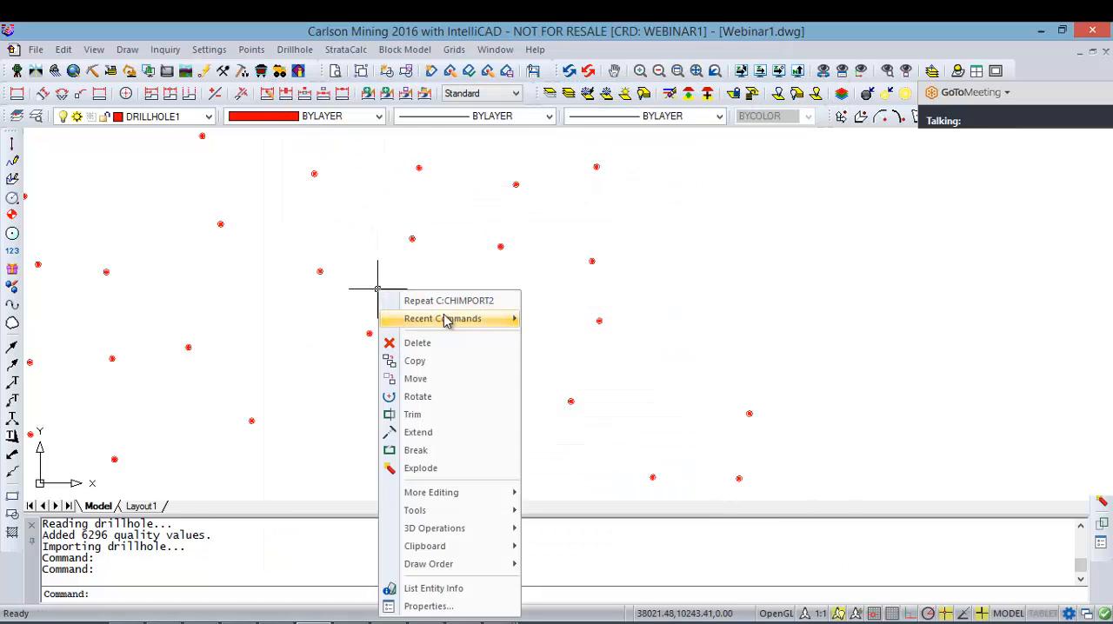
pyautogui.moveTo(454, 318)
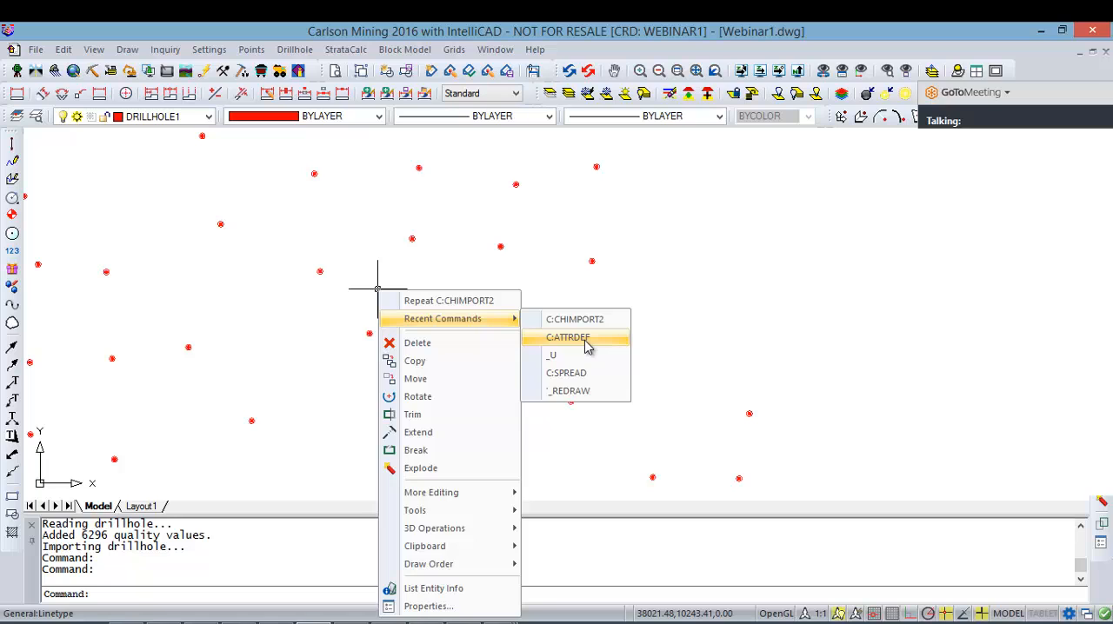
pyautogui.click(813, 347)
pyautogui.click(749, 295)
pyautogui.click(209, 50)
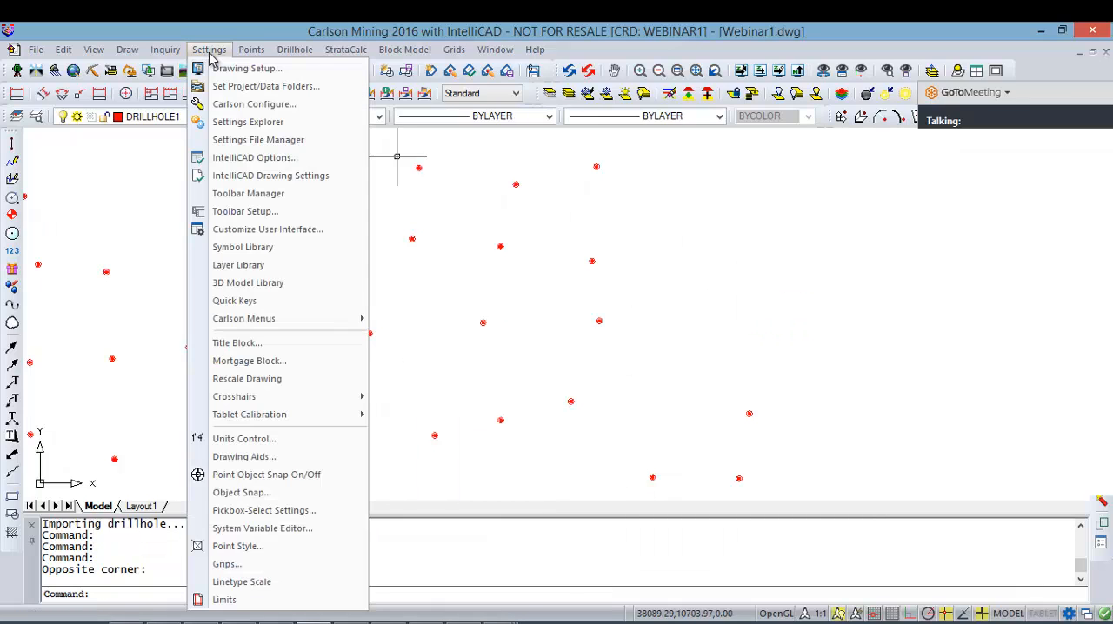
pyautogui.click(356, 314)
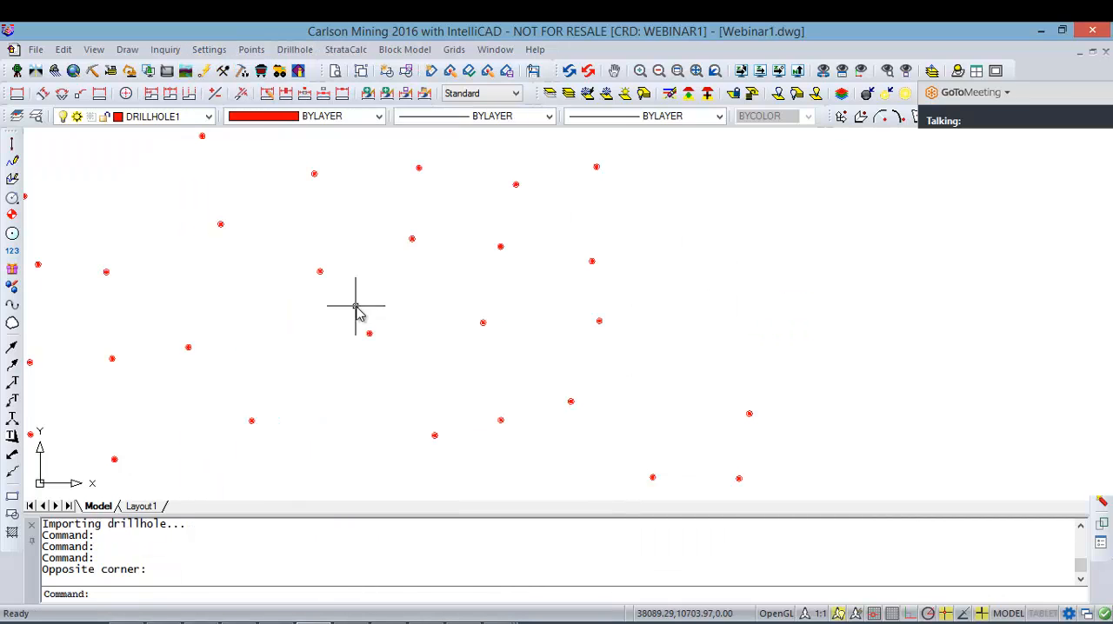
# Step: Load all drillholes into the Drillhole Data Sheet
pyautogui.scroll(-3, 546, 322)
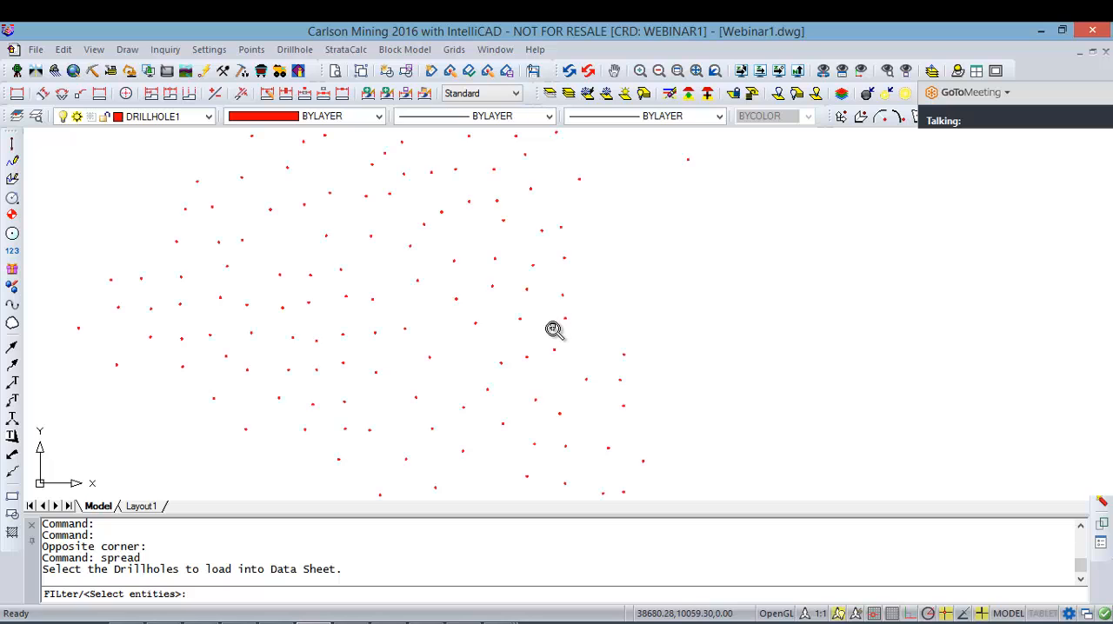
pyautogui.click(697, 437)
pyautogui.click(392, 208)
pyautogui.press('Return')
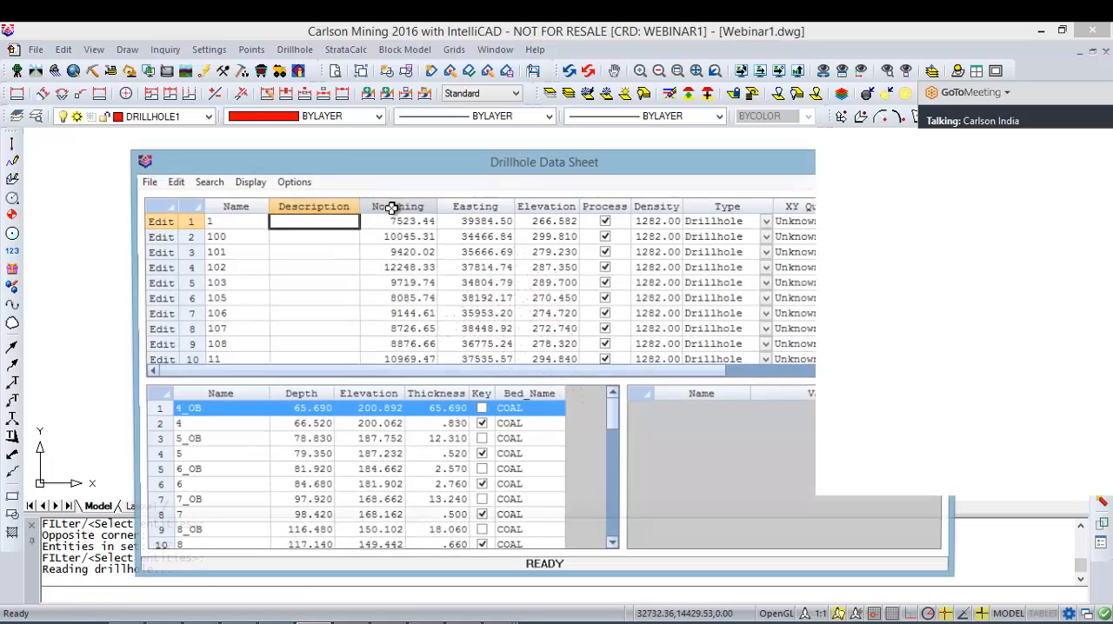
# Step: Check the UHV and GRADE values of strata 4, 5, 6, 7 and 8 in drillhole 1, and close without updating the drillhole entities
pyautogui.click(259, 425)
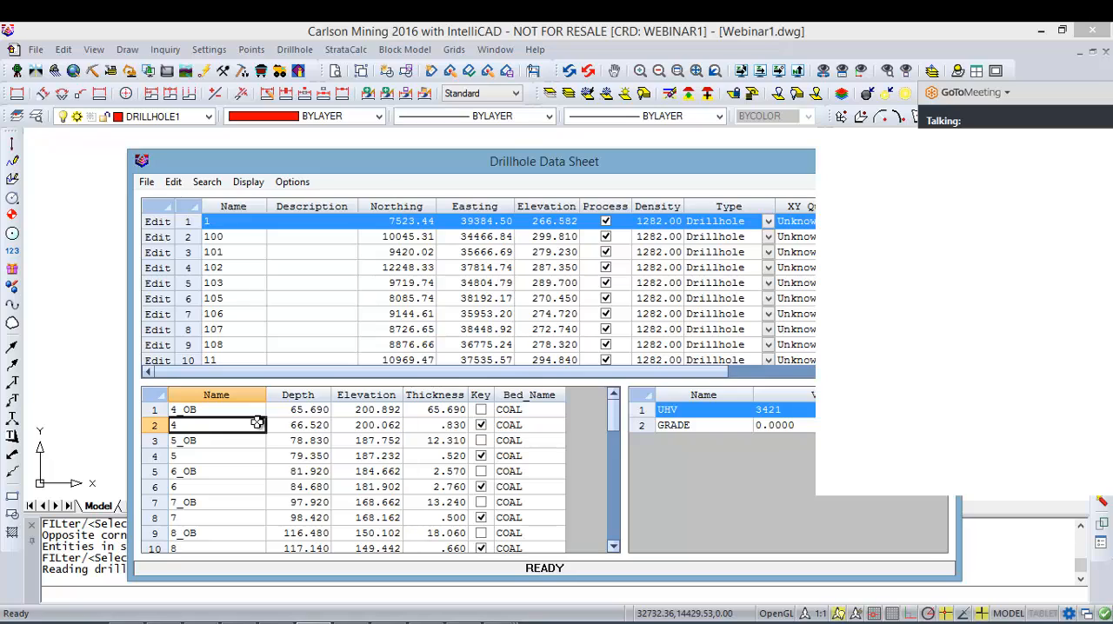
pyautogui.click(235, 461)
pyautogui.click(246, 490)
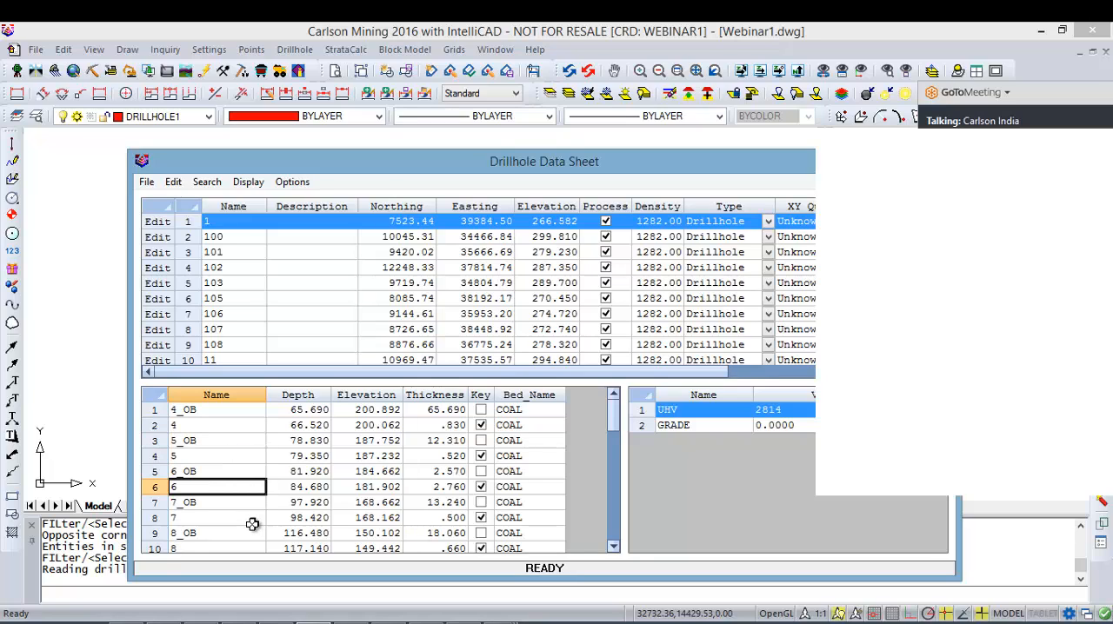
pyautogui.click(260, 519)
pyautogui.click(243, 549)
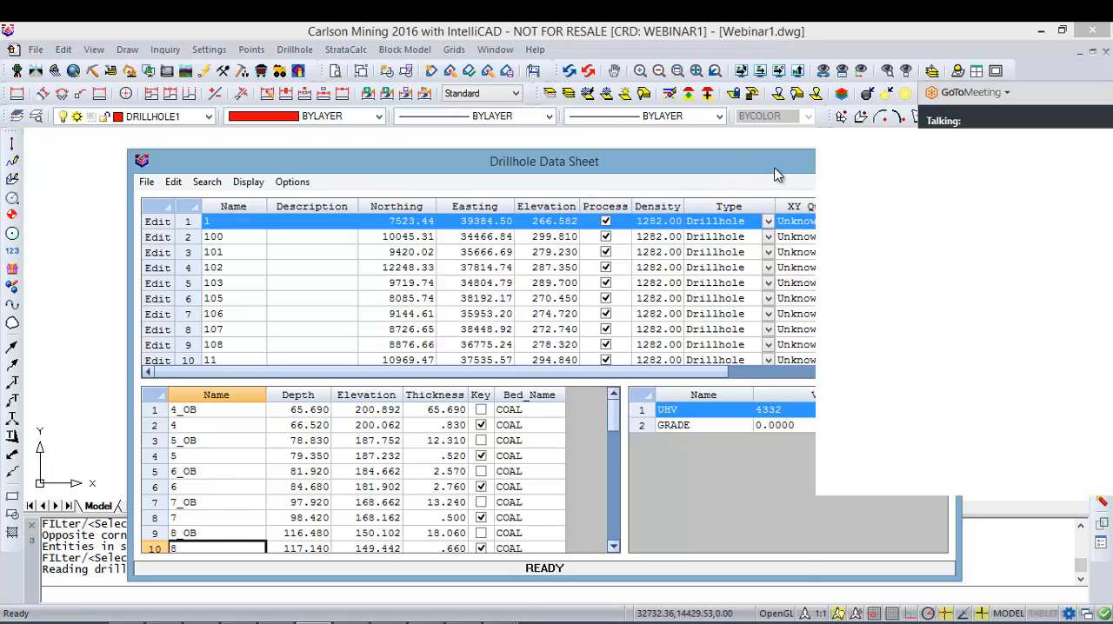
pyautogui.moveTo(774, 168); pyautogui.dragTo(638, 169)
pyautogui.click(801, 162)
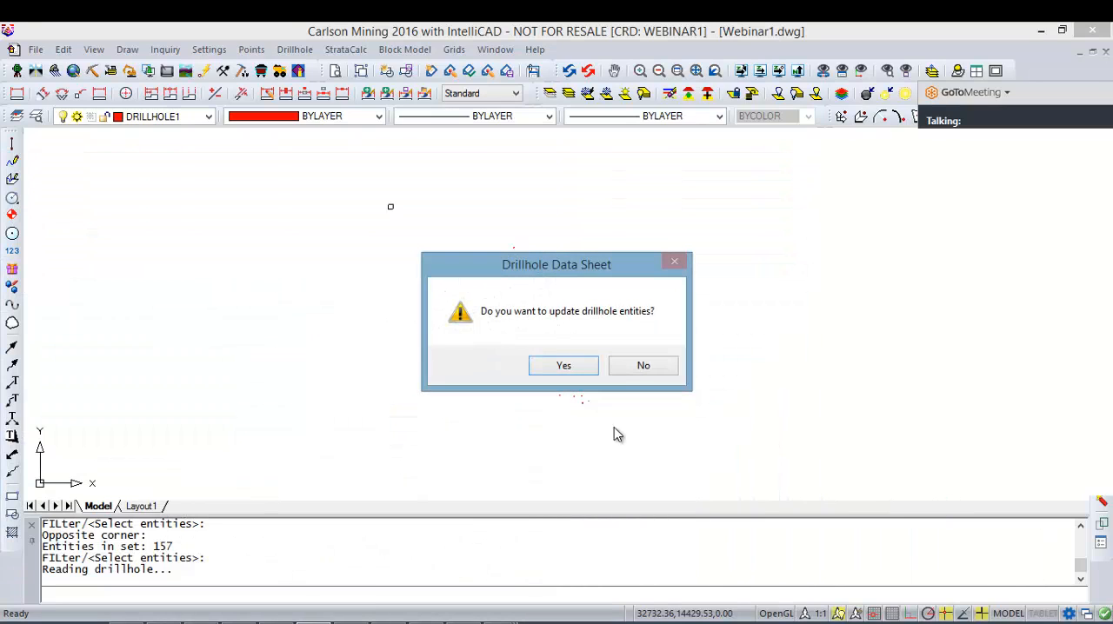
pyautogui.click(641, 367)
# Step: Regenerate and redraw the drawing to refresh the display of the drillhole symbols
pyautogui.scroll(5, 571, 206)
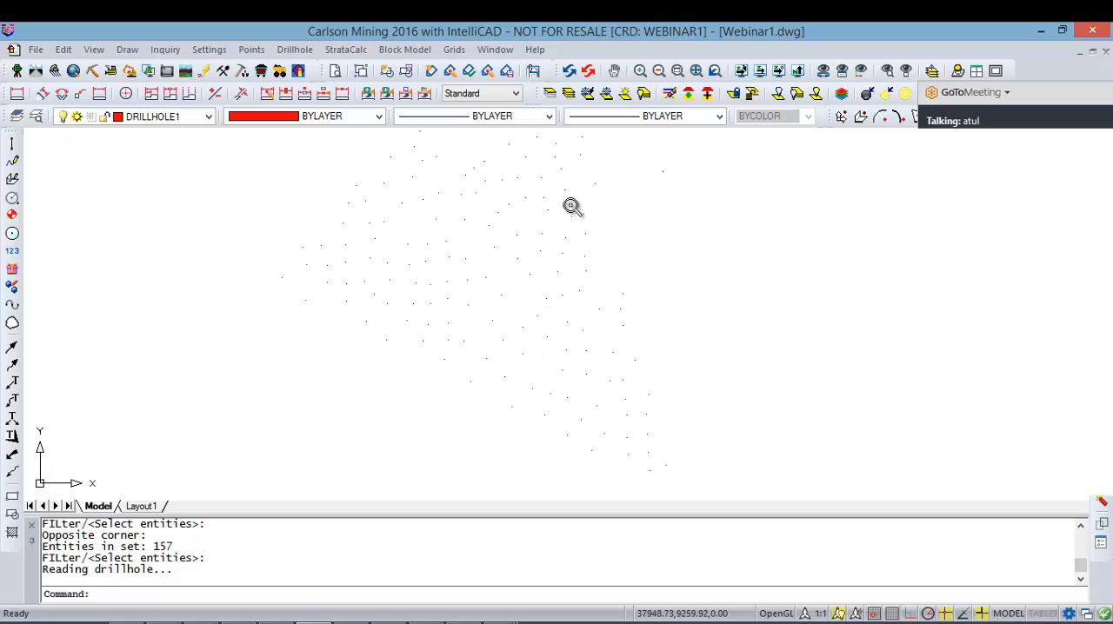
pyautogui.click(588, 70)
pyautogui.click(570, 70)
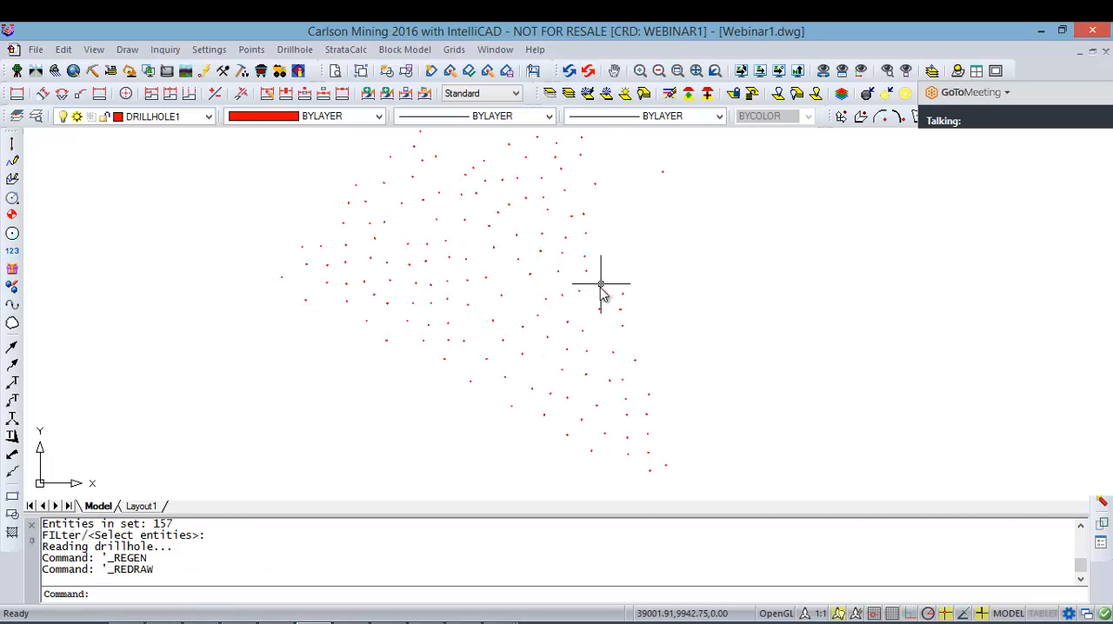
pyautogui.scroll(-3, 624, 284)
pyautogui.moveTo(647, 250); pyautogui.dragTo(619, 278, button='middle')
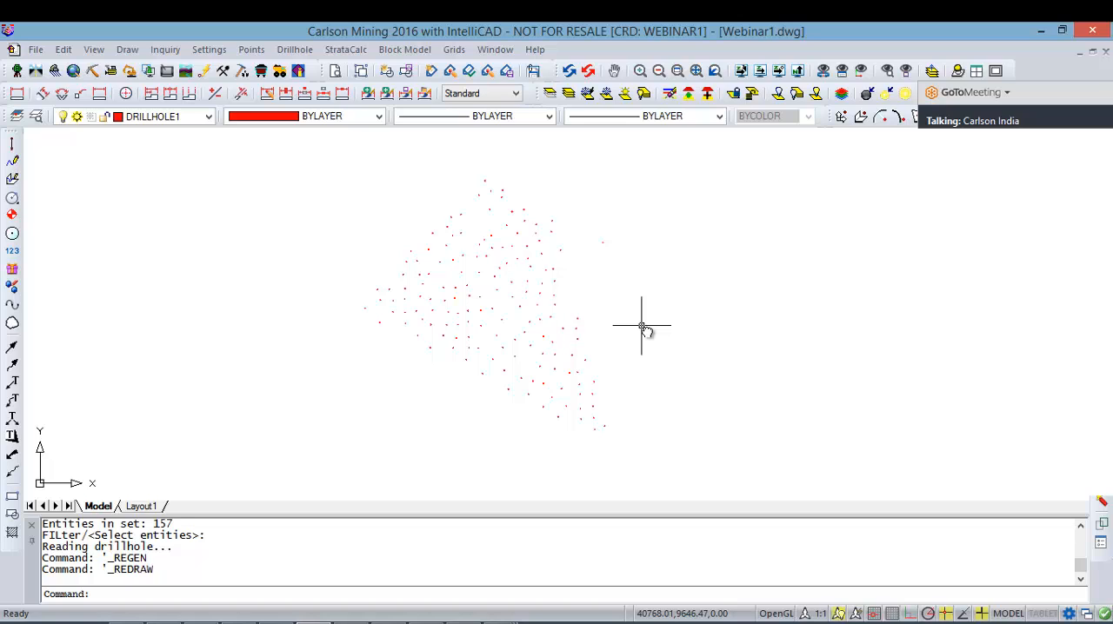
# Step: Start Draw Geologic Column and set the column to be drawn in 3D
pyautogui.click(295, 50)
pyautogui.moveTo(421, 236)
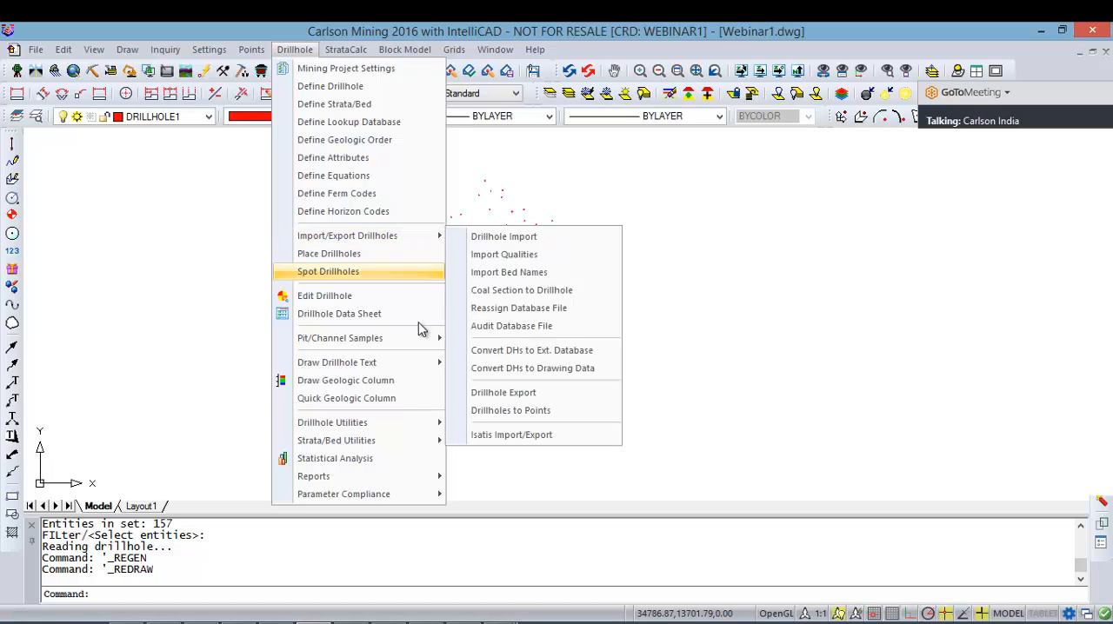
pyautogui.click(394, 380)
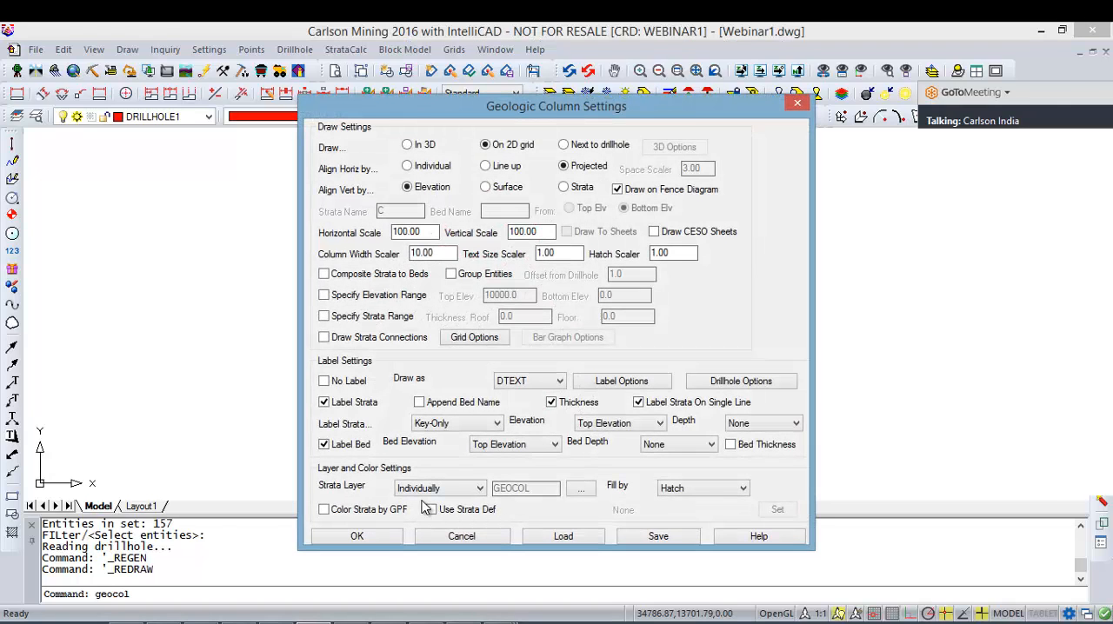
pyautogui.click(409, 144)
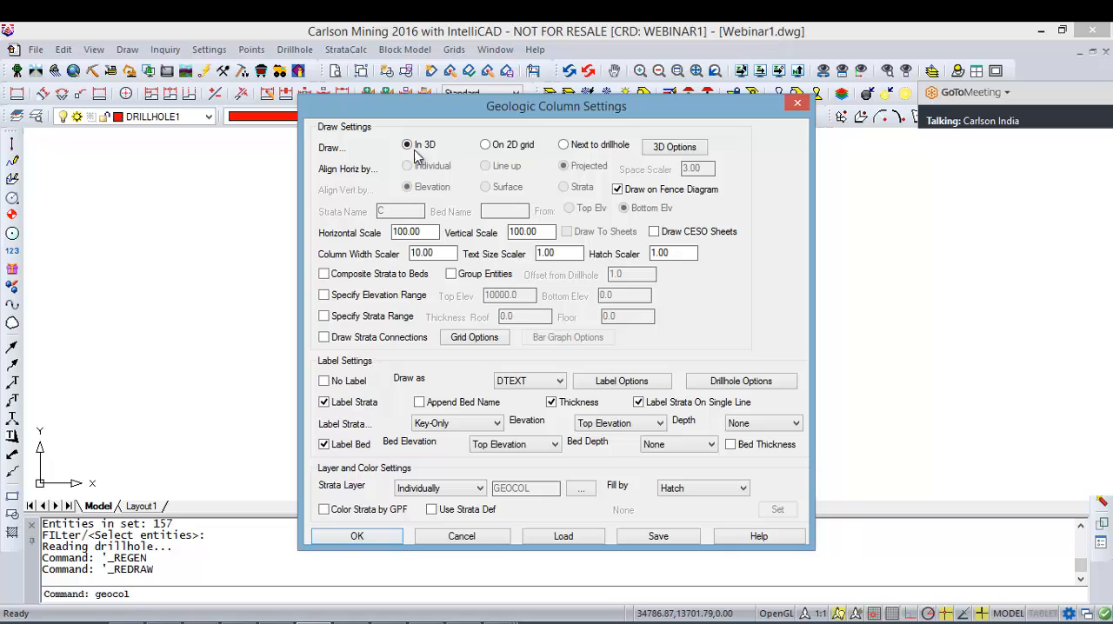
pyautogui.click(363, 536)
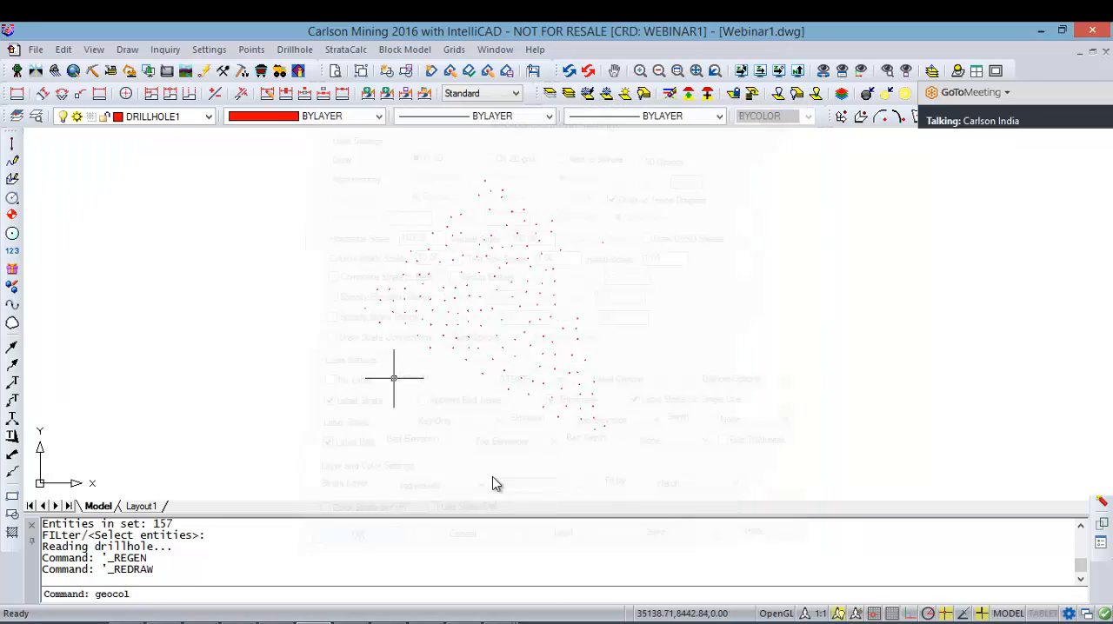
# Step: Draw the geologic column for a single drillhole in the middle of the field, displaying the key attribute UHV
pyautogui.scroll(10, 511, 302)
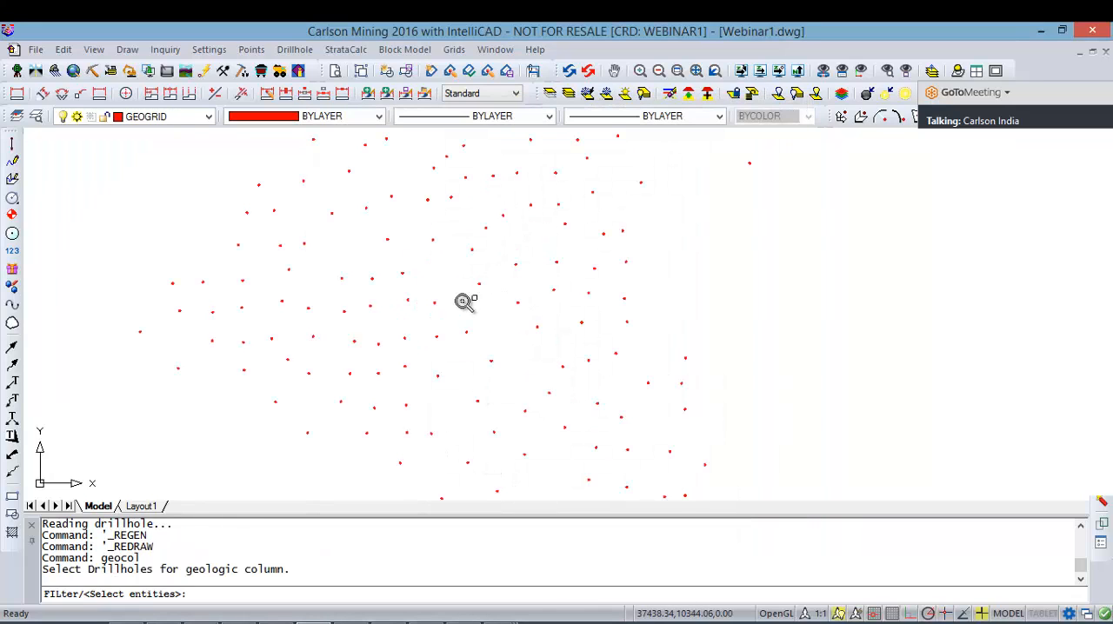
pyautogui.click(569, 265)
pyautogui.click(534, 207)
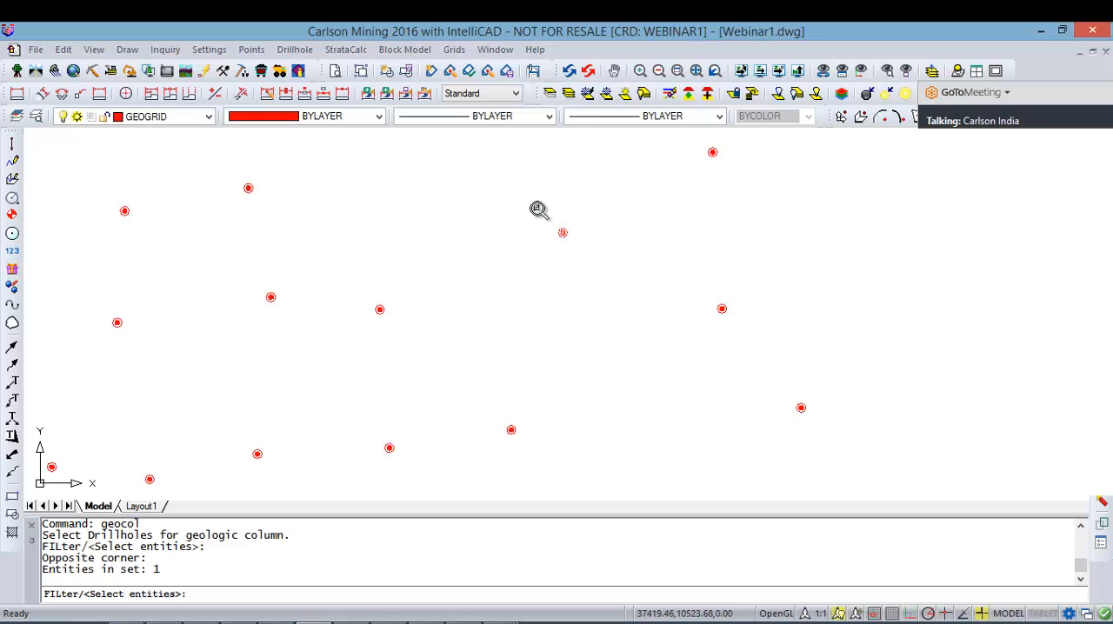
pyautogui.press('Return')
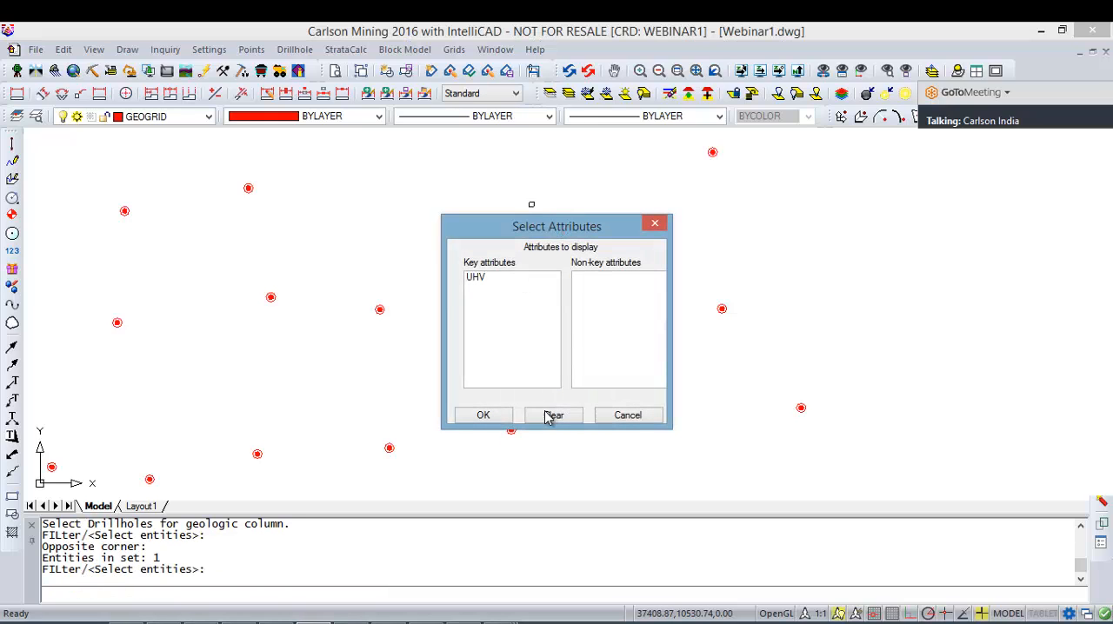
pyautogui.click(481, 280)
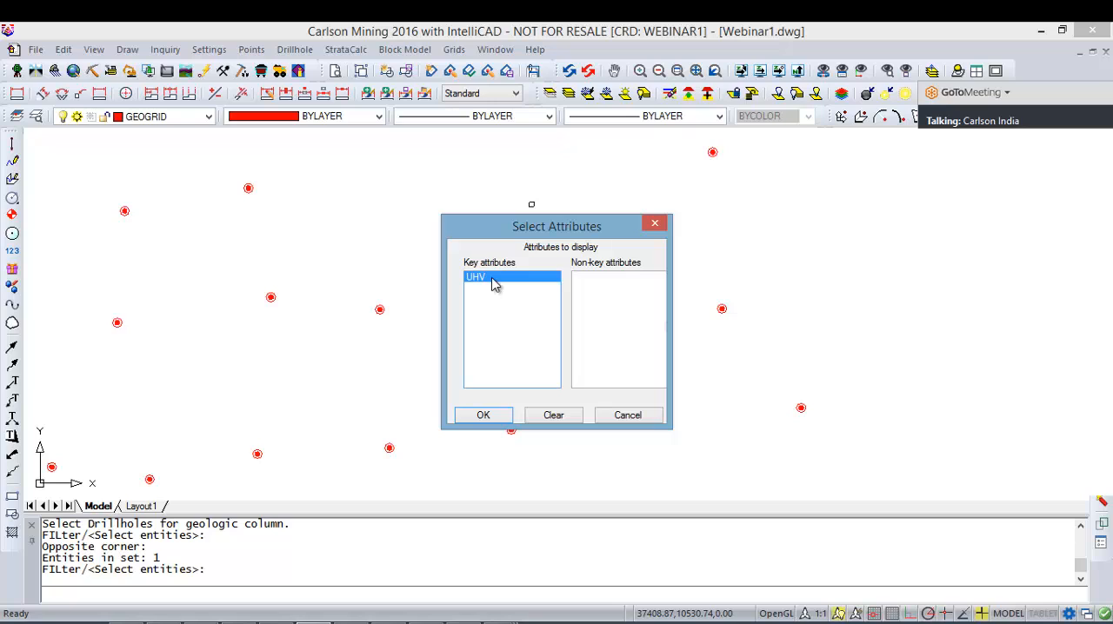
pyautogui.click(484, 416)
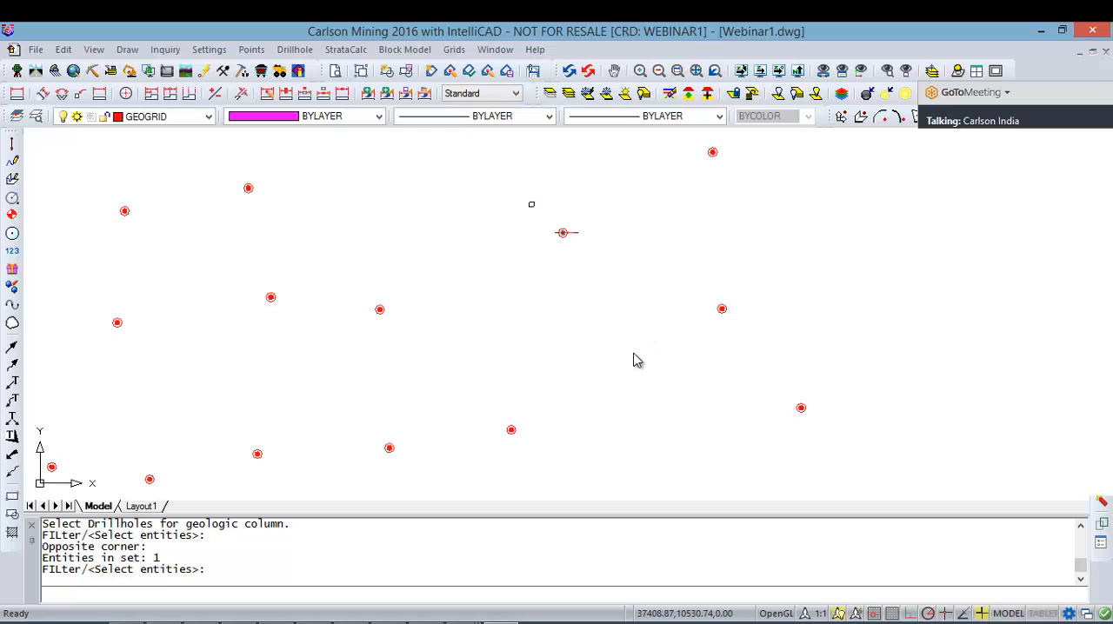
pyautogui.press('Return')
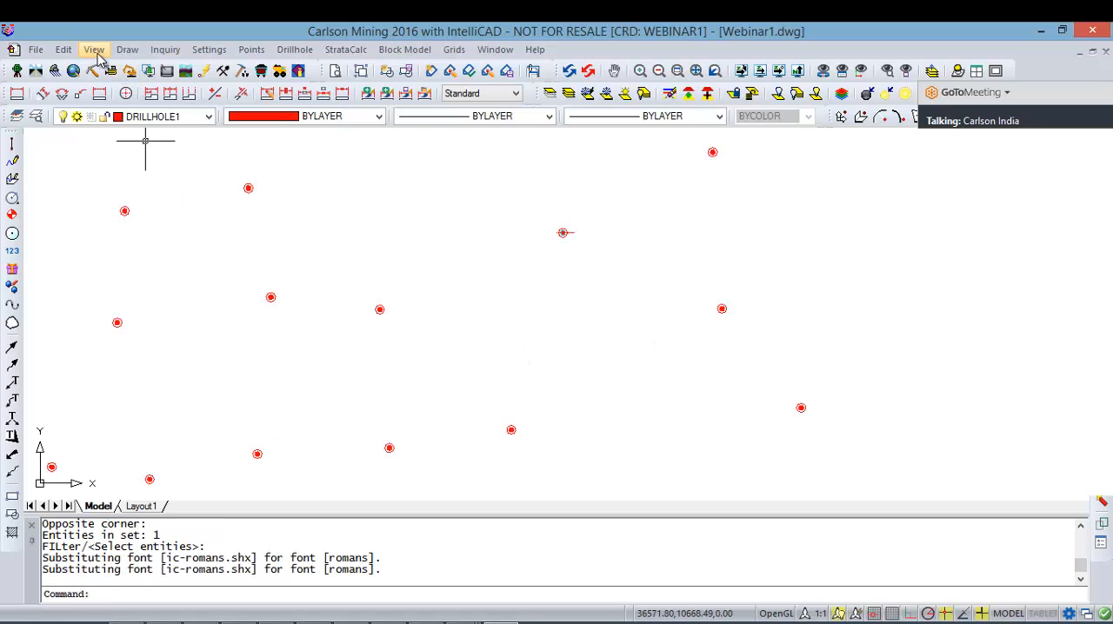
pyautogui.scroll(1, 98, 54)
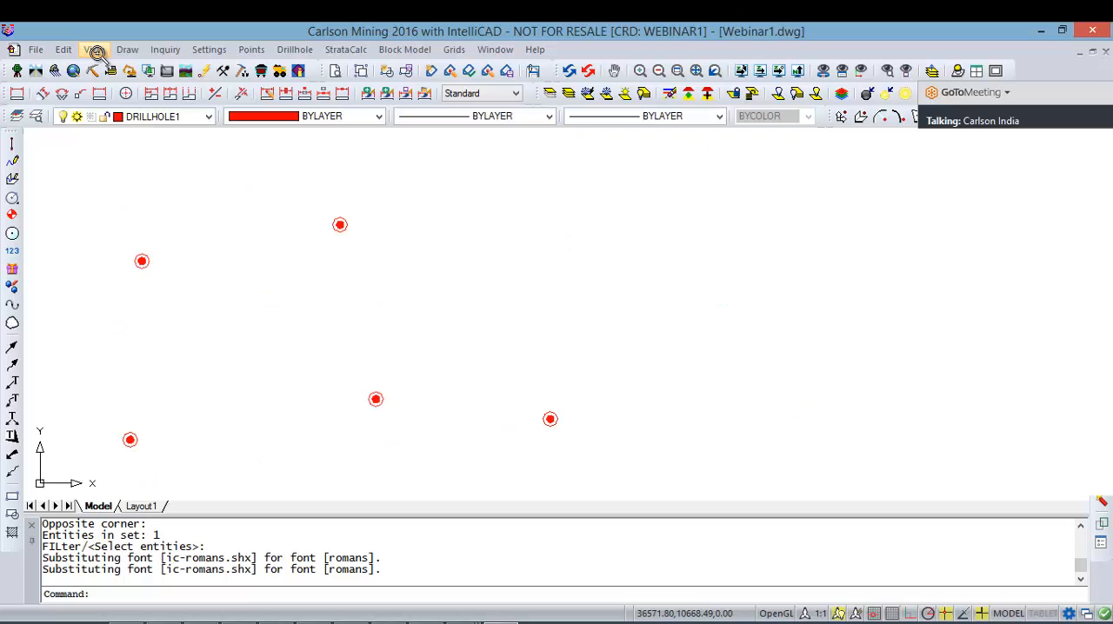
# Step: Open the newly drawn geologic column in the 3D Viewer, selecting only the entities at that drillhole for the scene
pyautogui.scroll(-1, 522, 263)
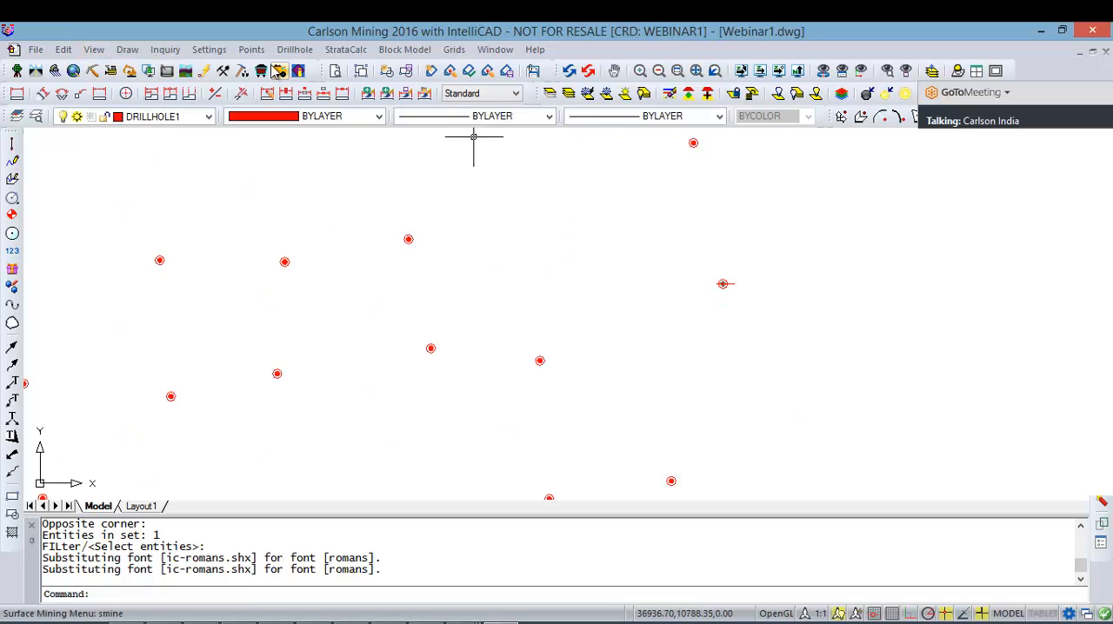
pyautogui.click(93, 50)
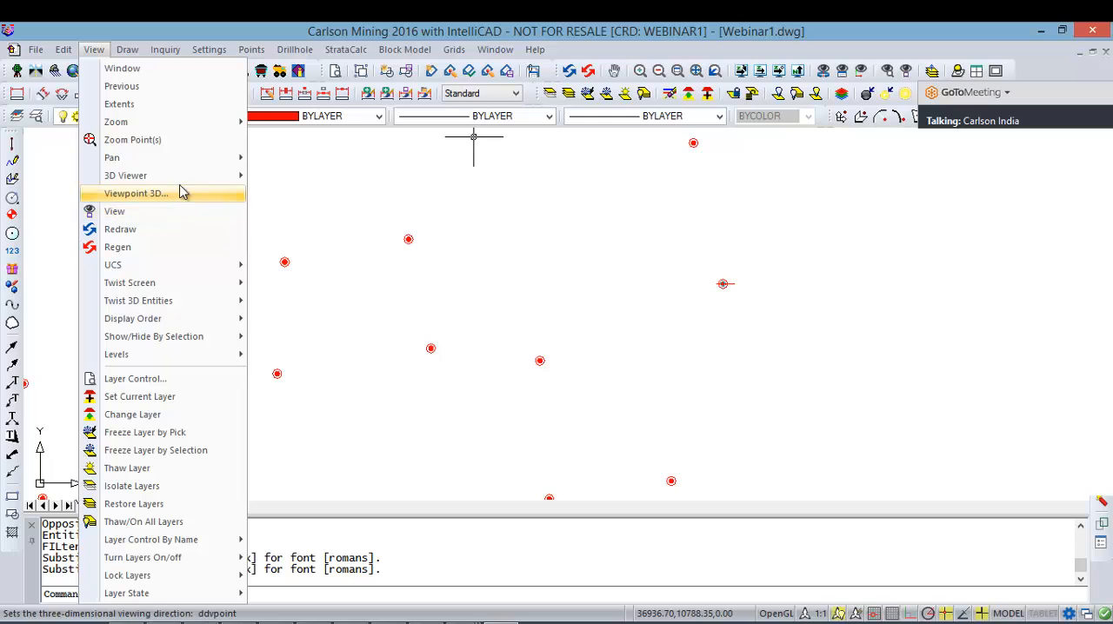
pyautogui.moveTo(198, 178)
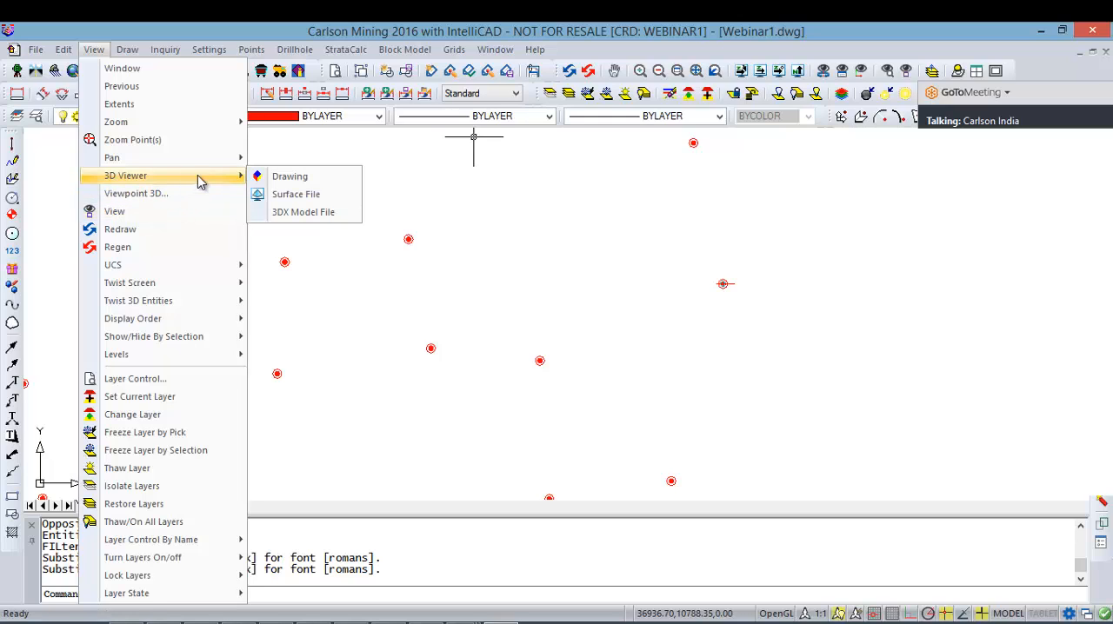
pyautogui.click(296, 176)
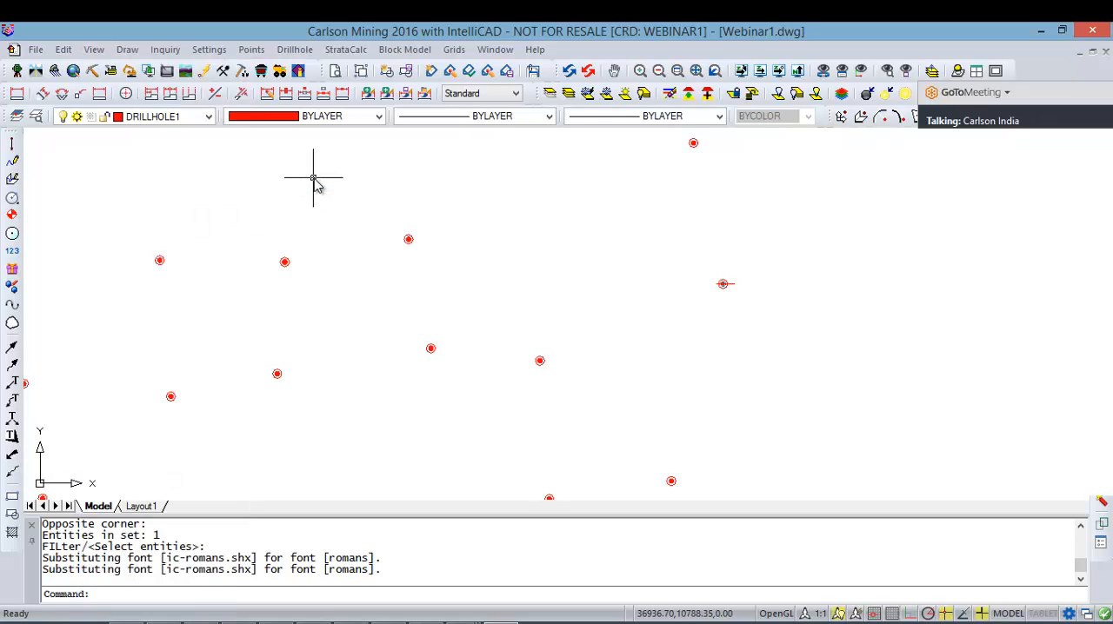
pyautogui.click(753, 327)
pyautogui.click(669, 259)
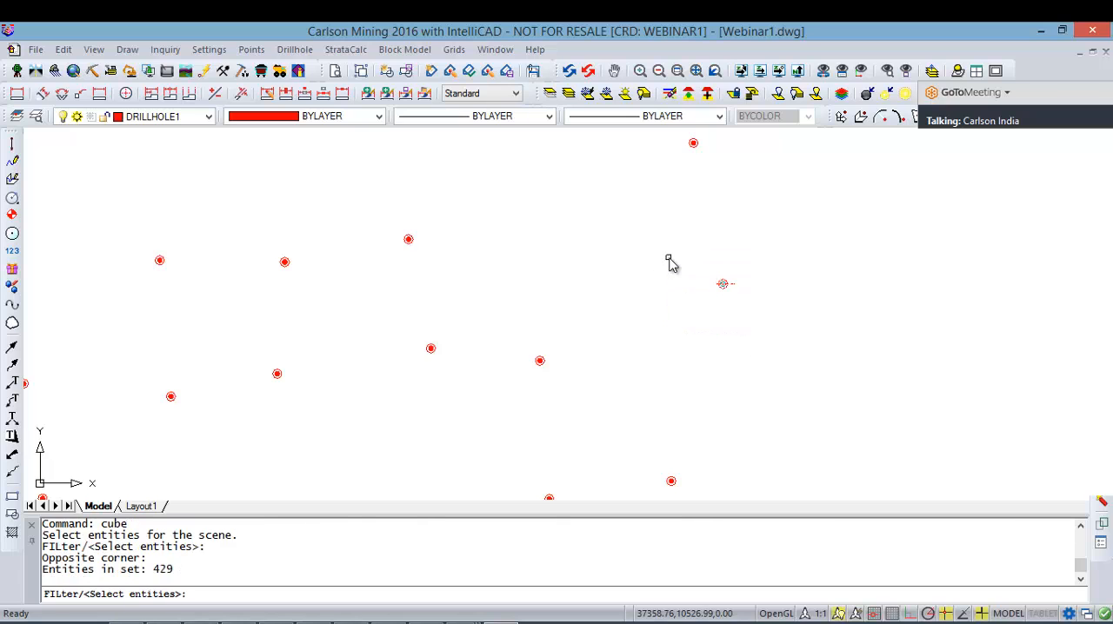
pyautogui.press('Return')
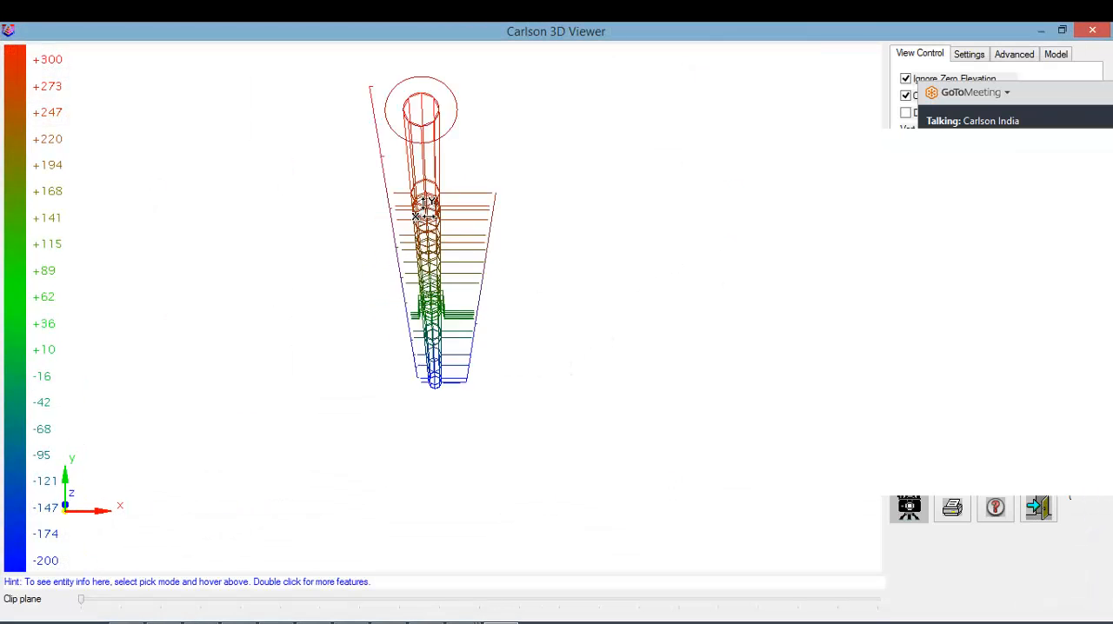
# Step: Examine the geologic column in 3D from several angles and distances, trying the shading display to inspect its strata intervals
pyautogui.moveTo(425, 208); pyautogui.dragTo(426, 175)
pyautogui.moveTo(516, 298); pyautogui.dragTo(511, 306)
pyautogui.moveTo(470, 233); pyautogui.dragTo(467, 192)
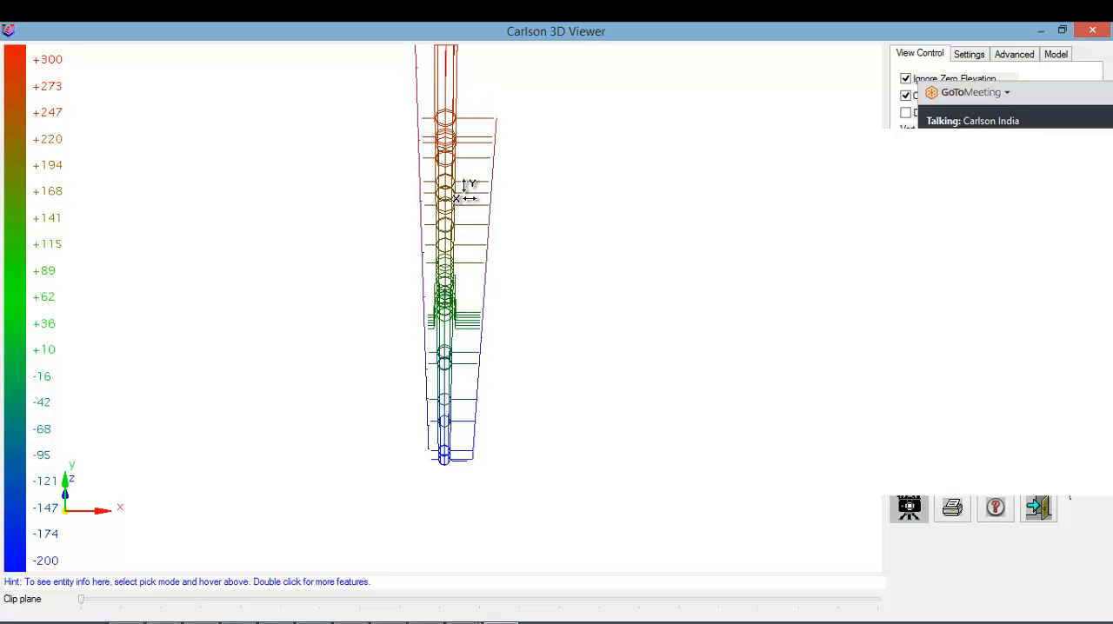
pyautogui.click(973, 93)
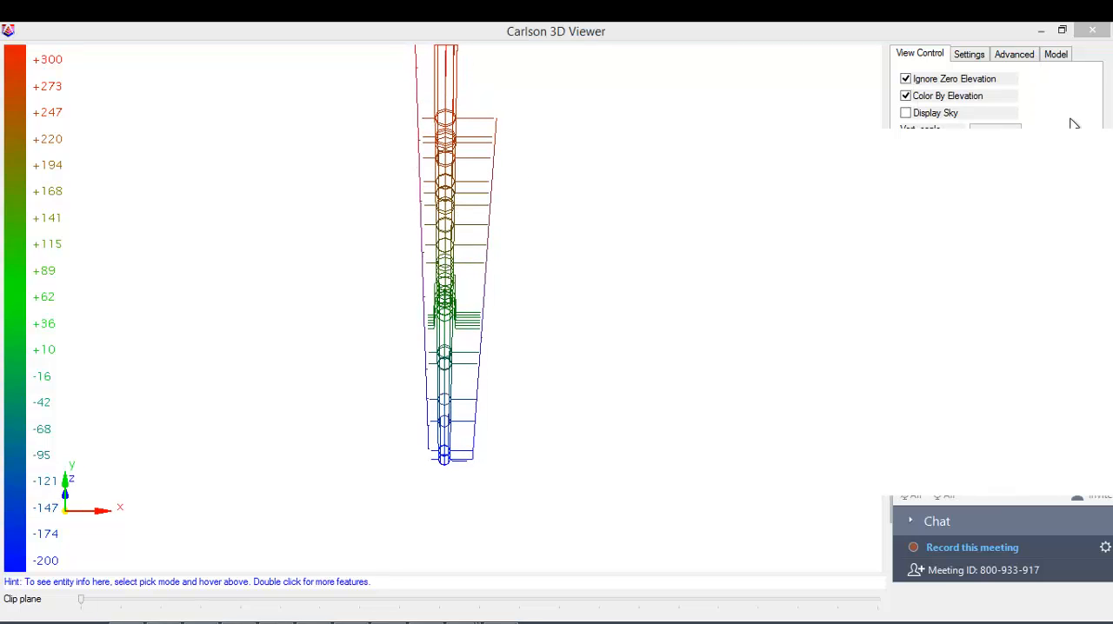
pyautogui.click(1068, 497)
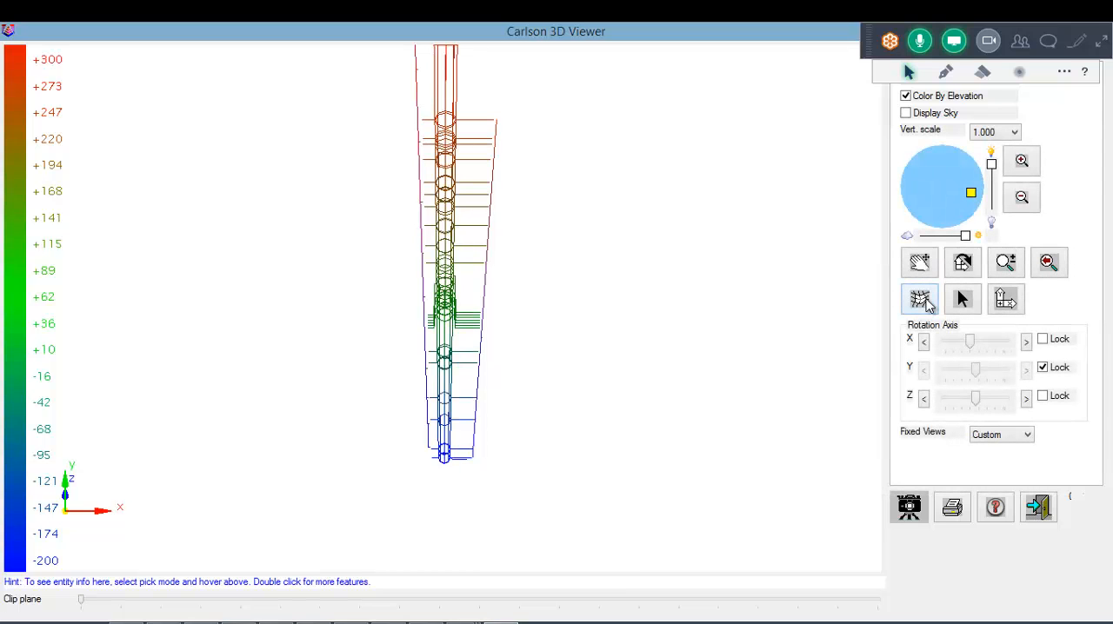
pyautogui.click(920, 299)
pyautogui.moveTo(446, 210); pyautogui.dragTo(483, 187)
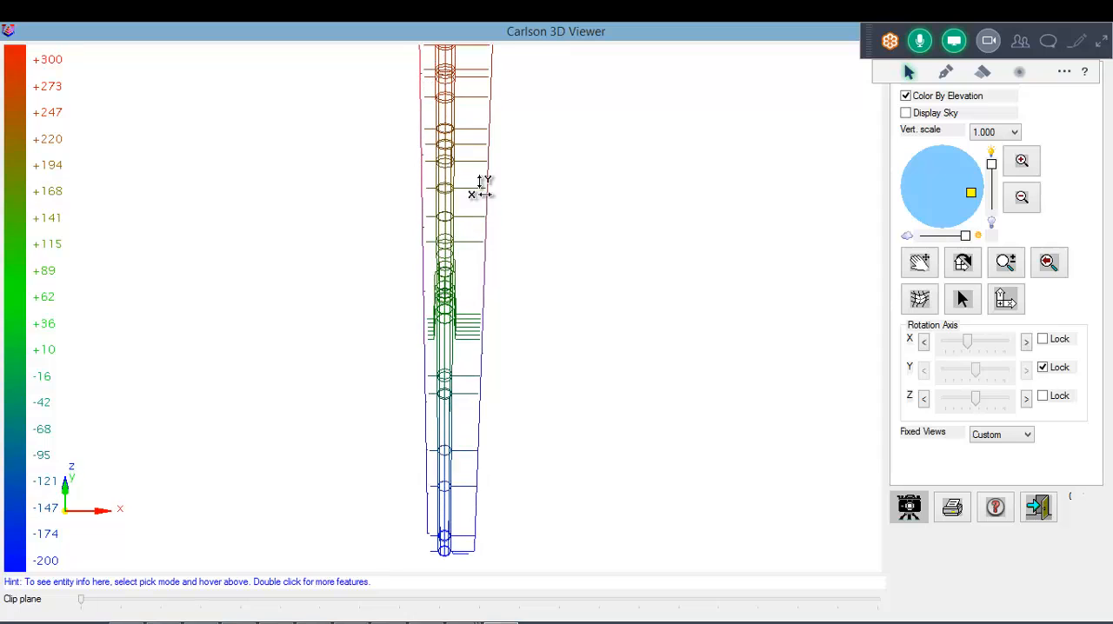
pyautogui.scroll(10, 447, 162)
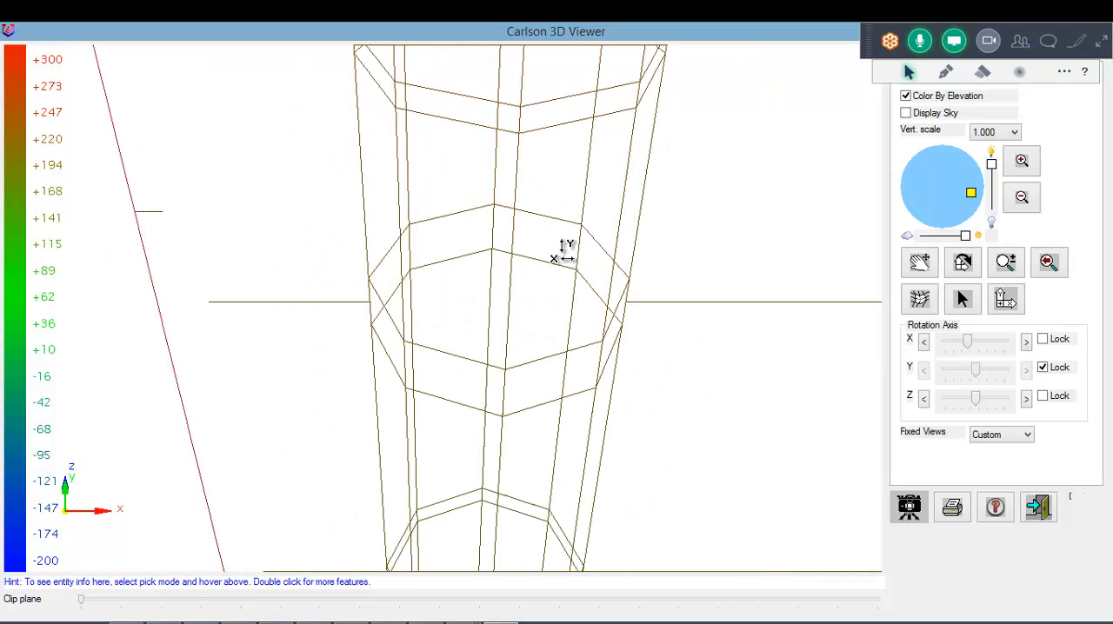
pyautogui.scroll(-4, 741, 243)
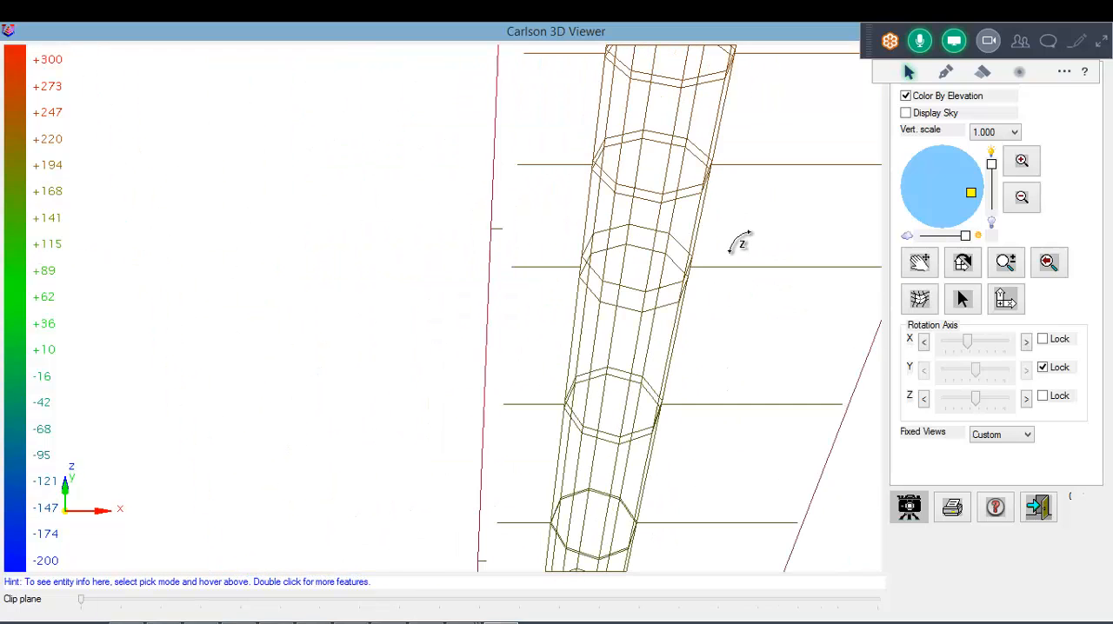
pyautogui.moveTo(721, 243); pyautogui.dragTo(566, 231)
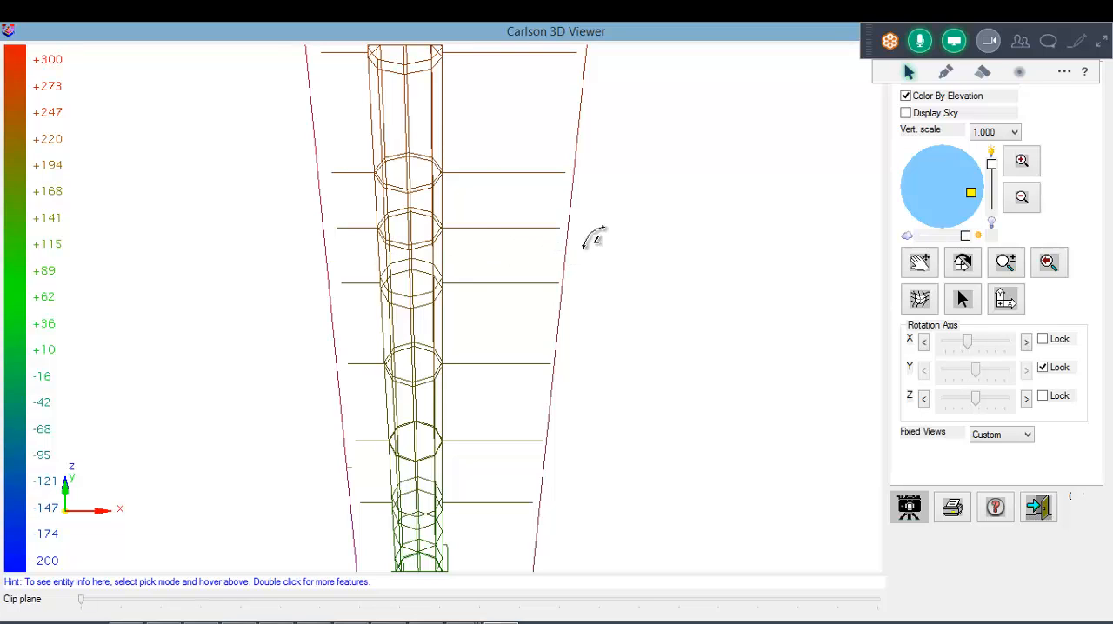
pyautogui.moveTo(545, 385)
pyautogui.mouseDown()
pyautogui.moveTo(547, 409)
pyautogui.moveTo(541, 393)
pyautogui.mouseUp()
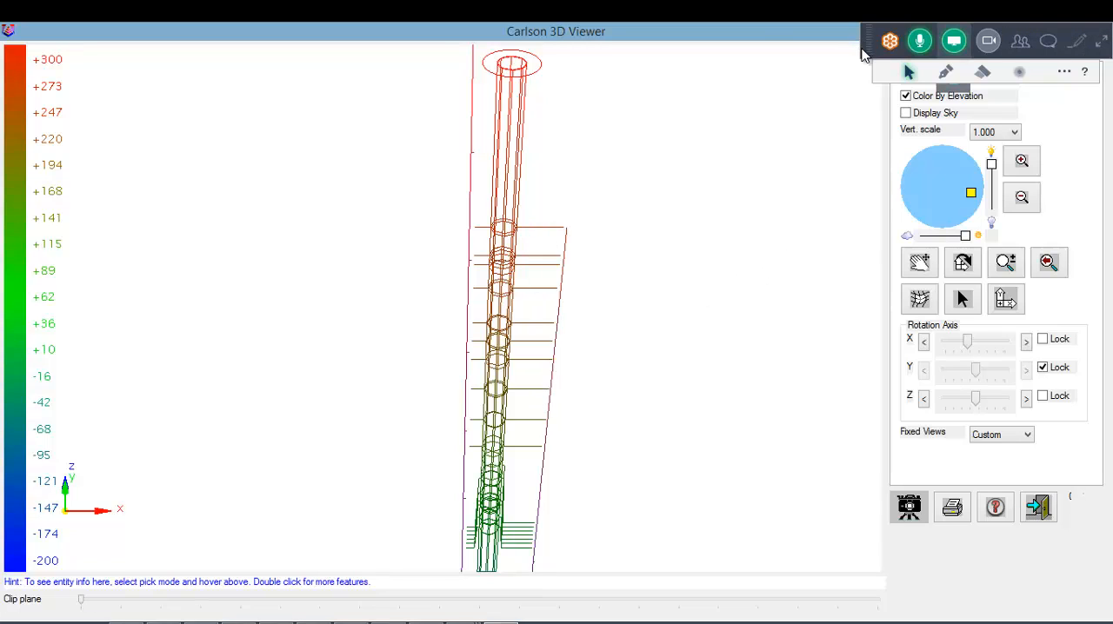
# Step: Move the meeting toolbar clear of the viewer controls and review the strata layers listed in the 3D model
pyautogui.moveTo(866, 58)
pyautogui.mouseDown()
pyautogui.moveTo(902, 472)
pyautogui.moveTo(863, 580)
pyautogui.moveTo(872, 610)
pyautogui.moveTo(965, 419)
pyautogui.mouseUp()
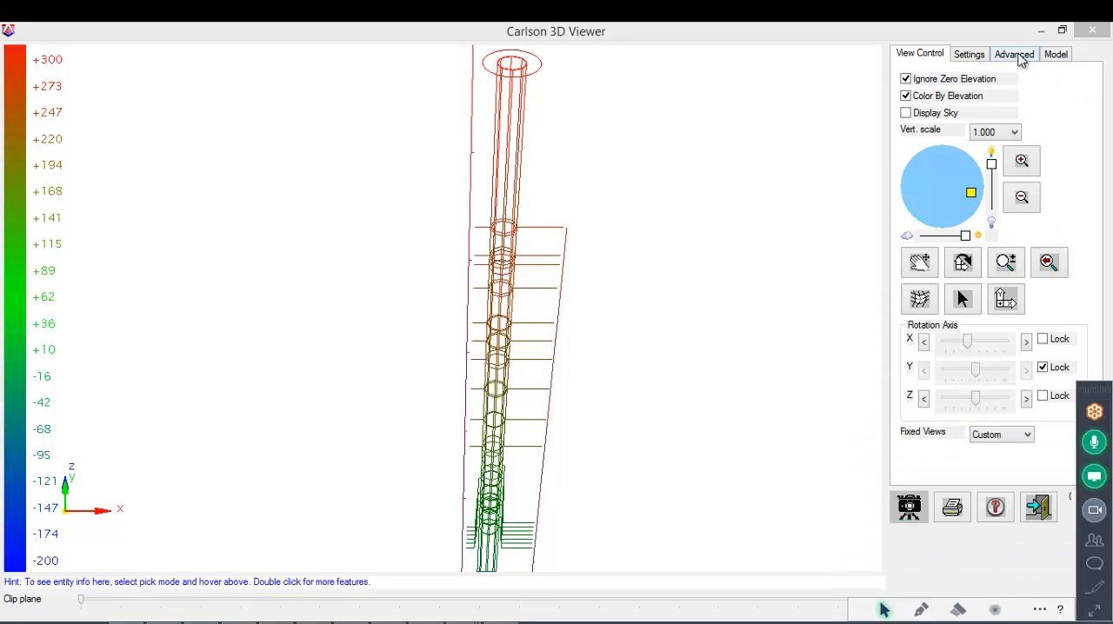
pyautogui.click(984, 54)
pyautogui.click(1026, 61)
pyautogui.click(1053, 57)
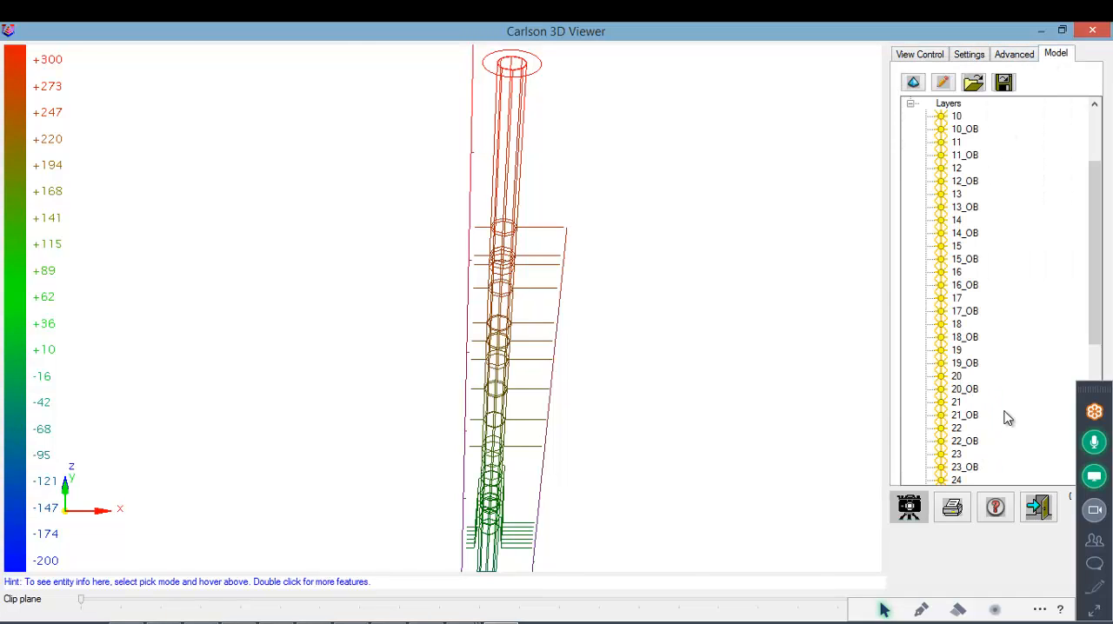
pyautogui.scroll(-7, 1006, 418)
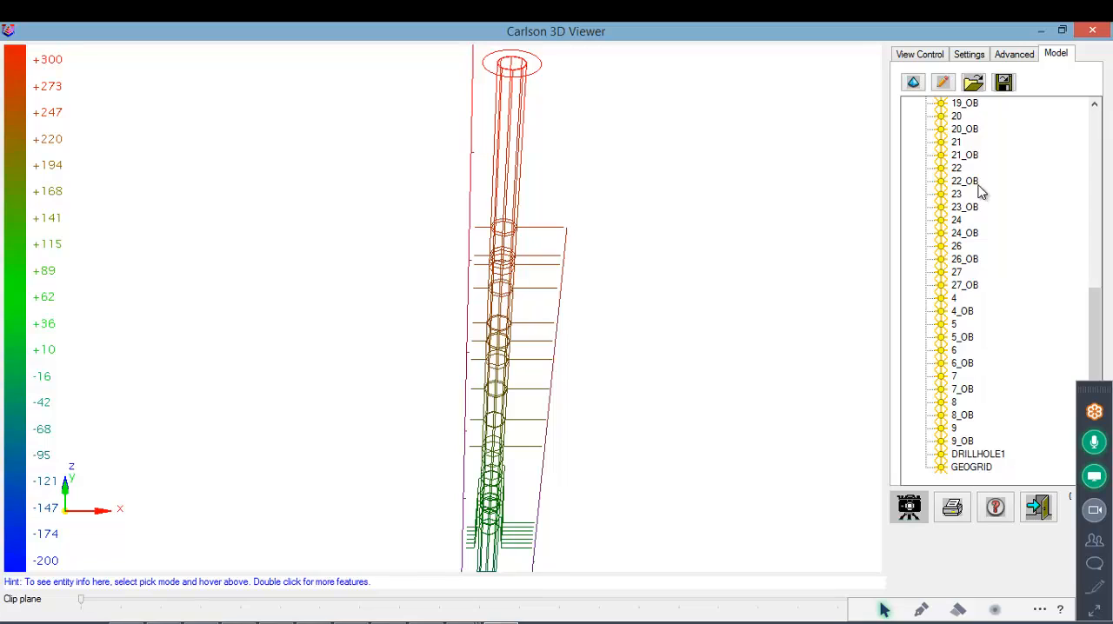
pyautogui.scroll(9, 981, 191)
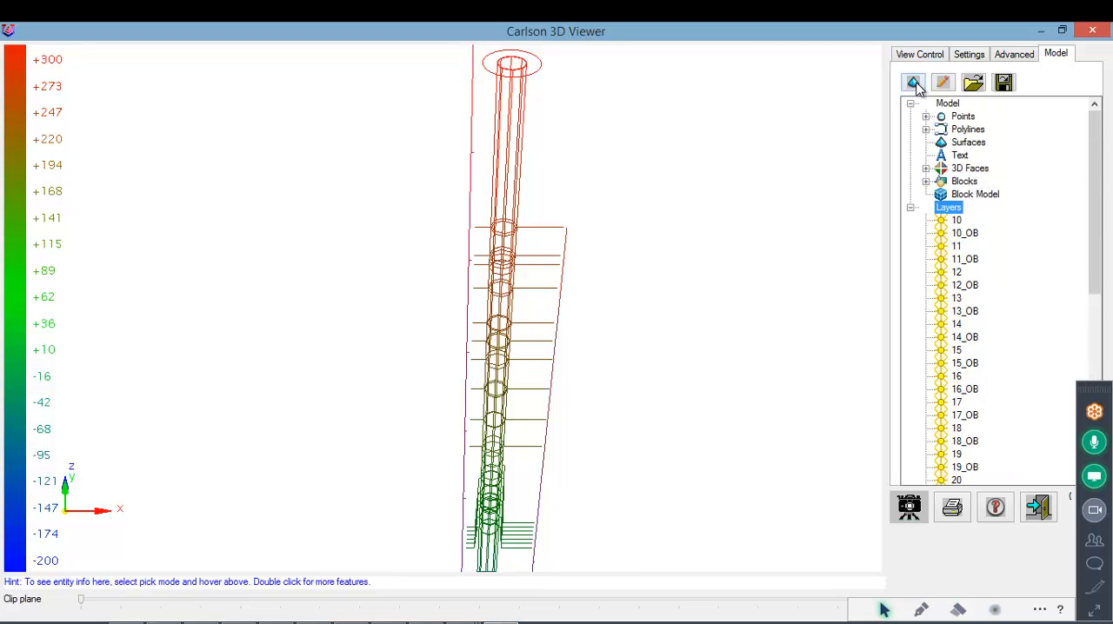